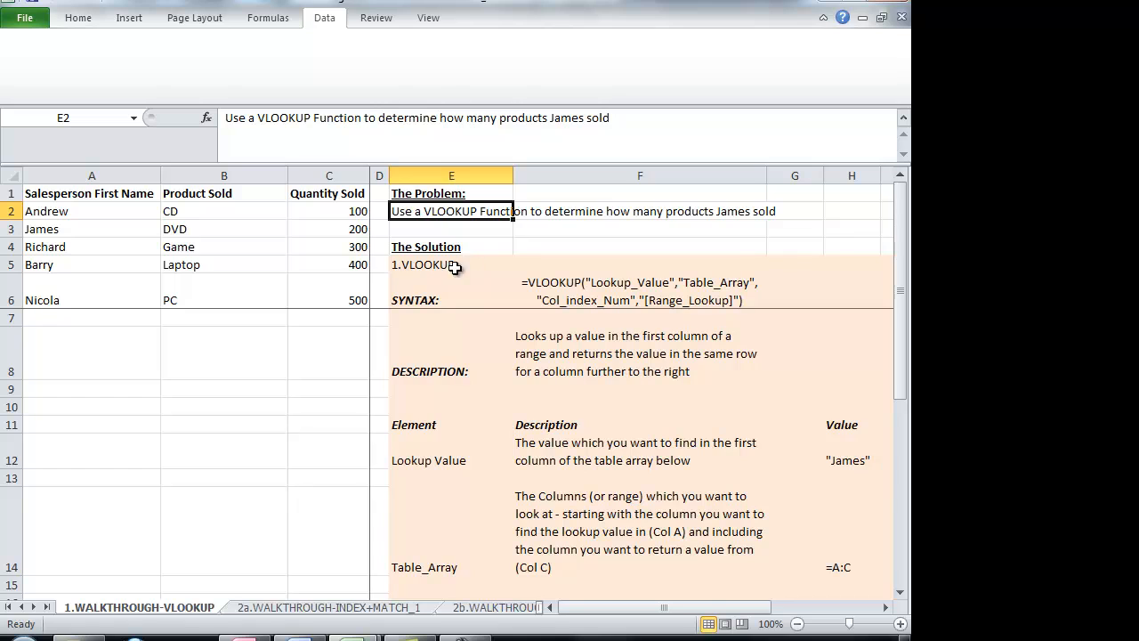
Step: Review the VLOOKUP syntax, its description, and the Lookup Value element with its example value in H12
left_click(572, 282)
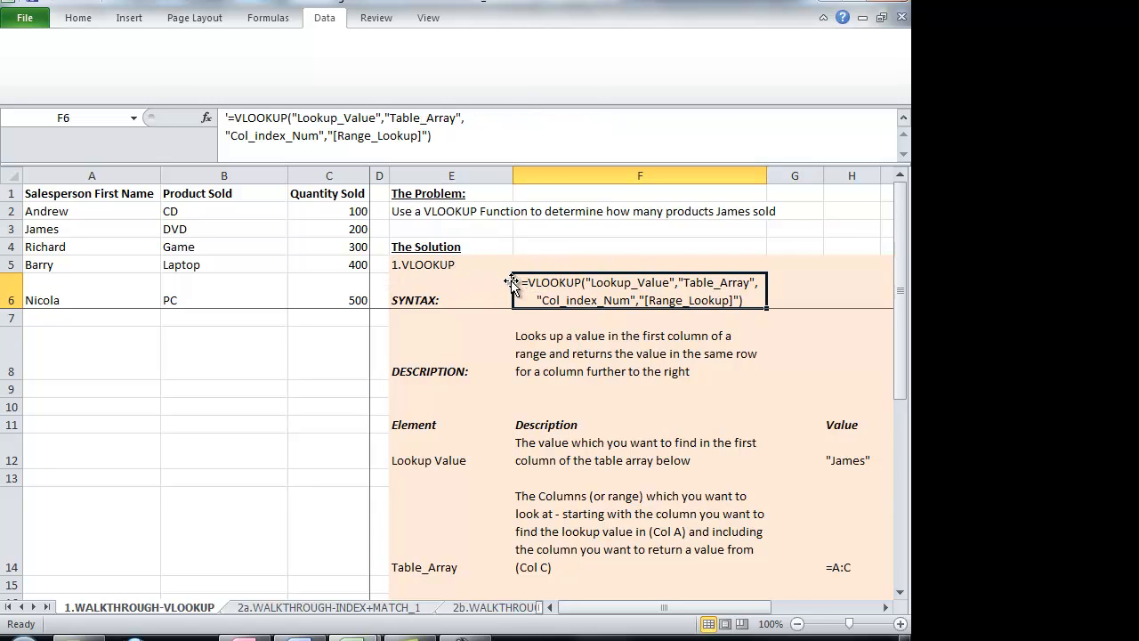
left_click(576, 368)
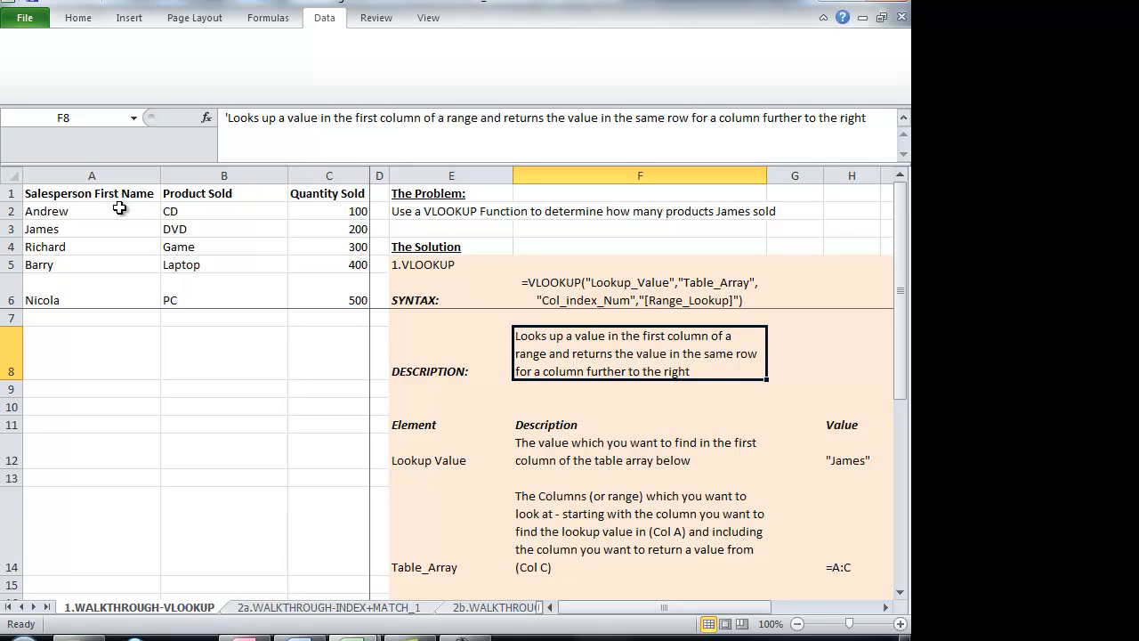
left_click(574, 281)
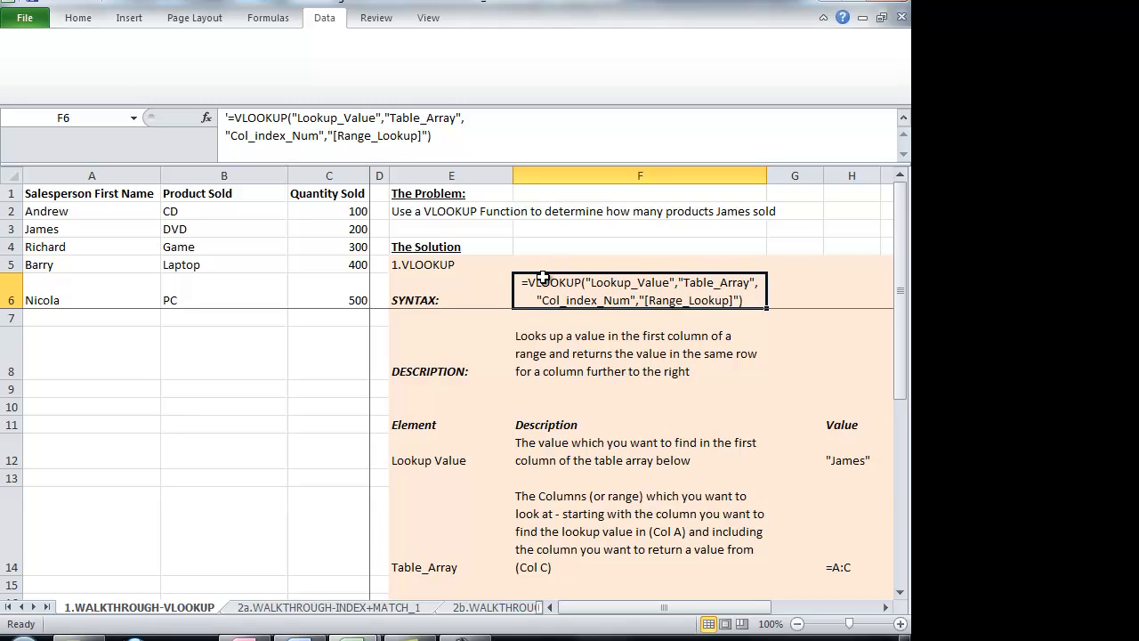
left_click(445, 461)
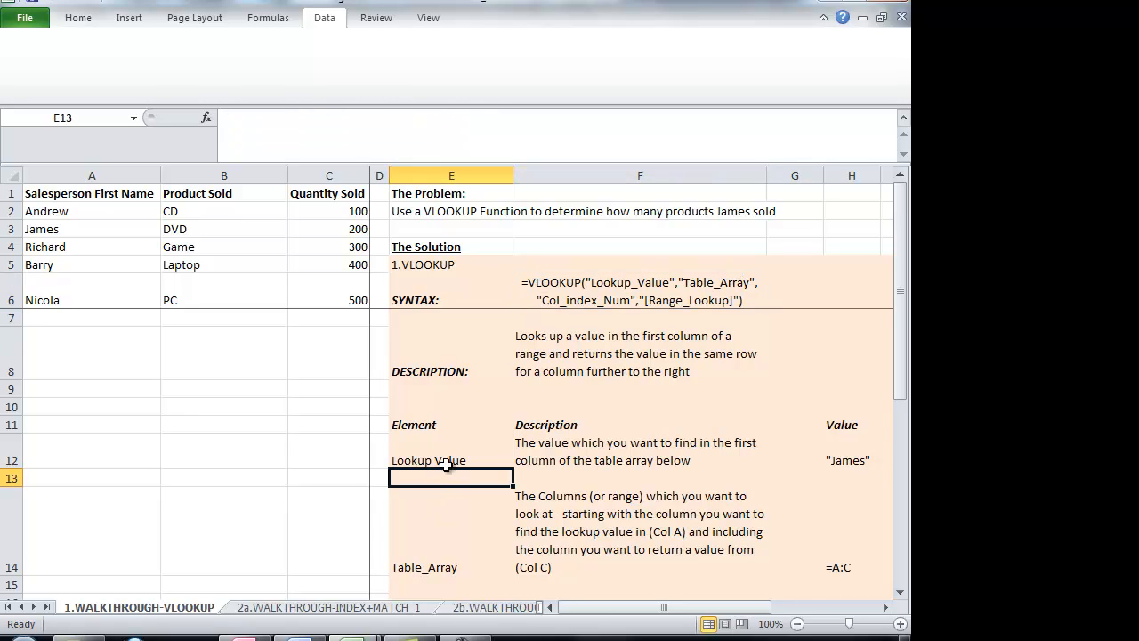
left_click(565, 461)
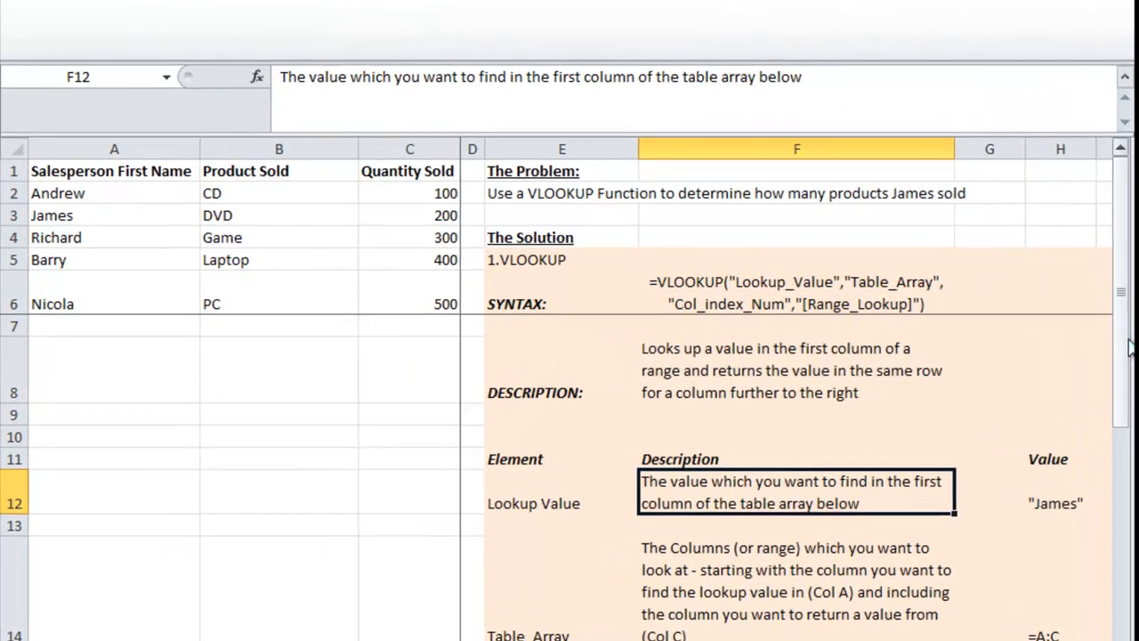
left_click_drag(901, 329, 904, 344)
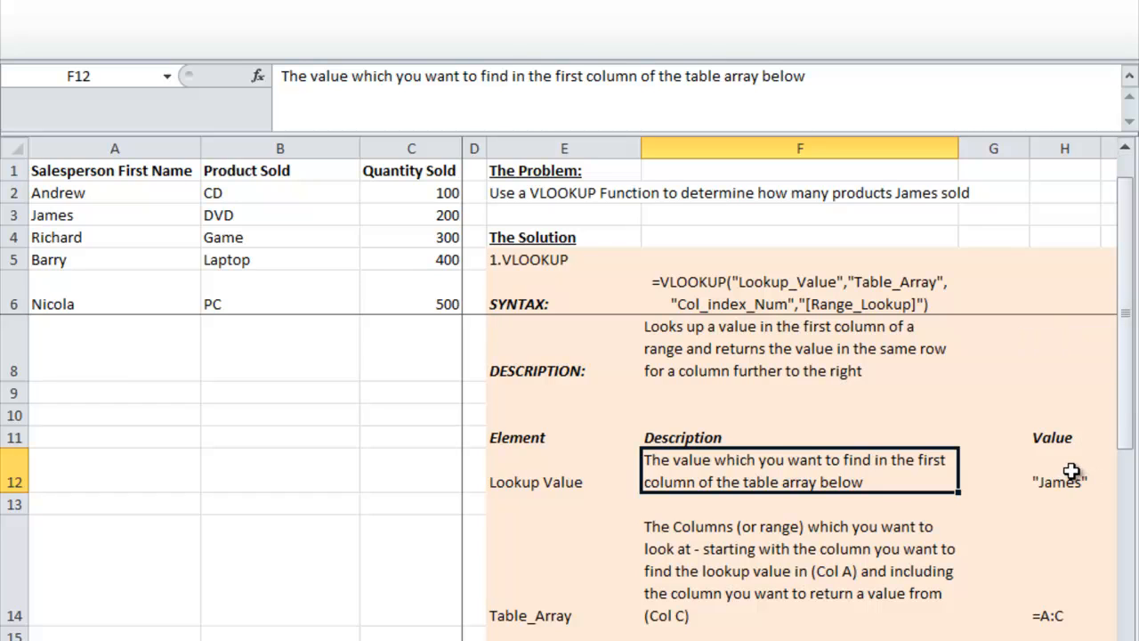
left_click(1072, 469)
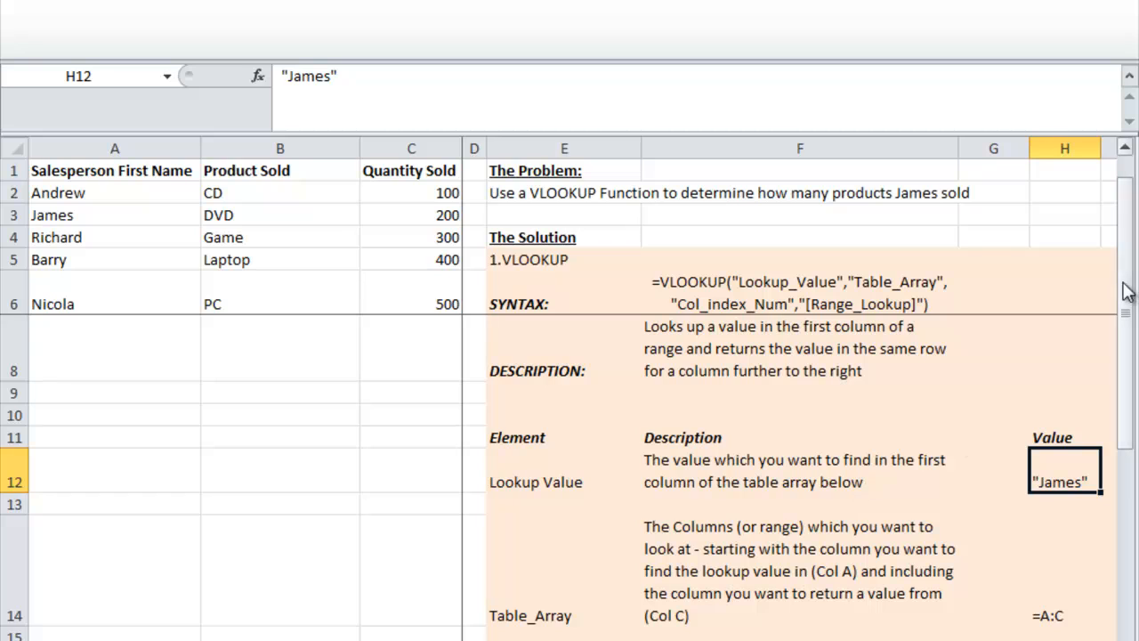
Step: Examine the descriptions and example values of the Table_Array and Col_Index_Num elements in rows 14 and 17
left_click_drag(1126, 287, 1134, 322)
left_click(627, 512)
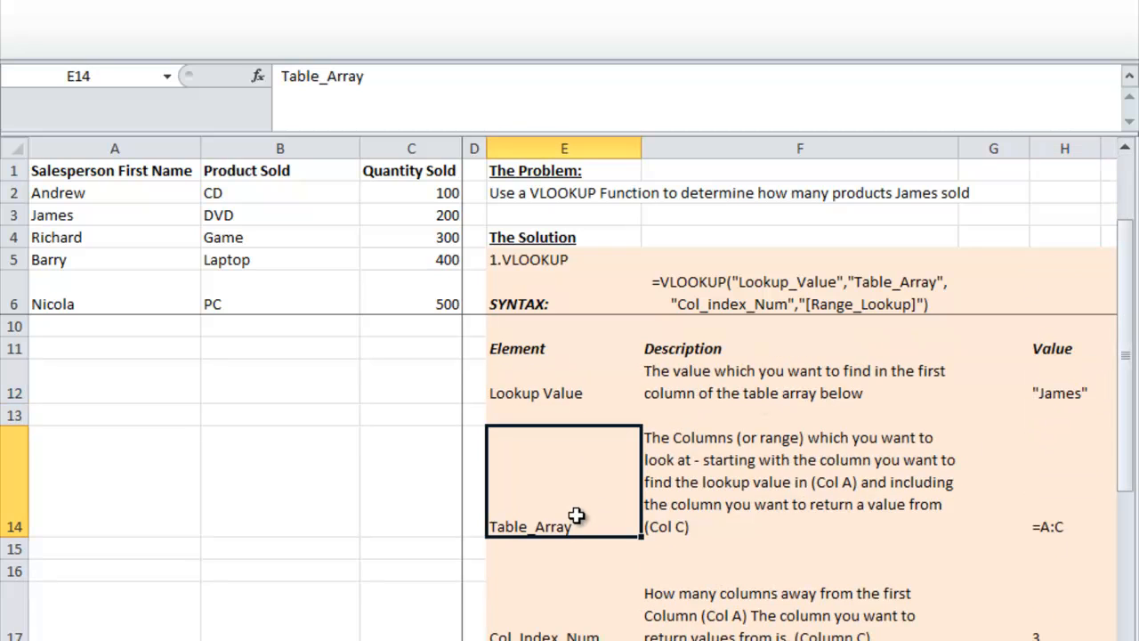
left_click(755, 511)
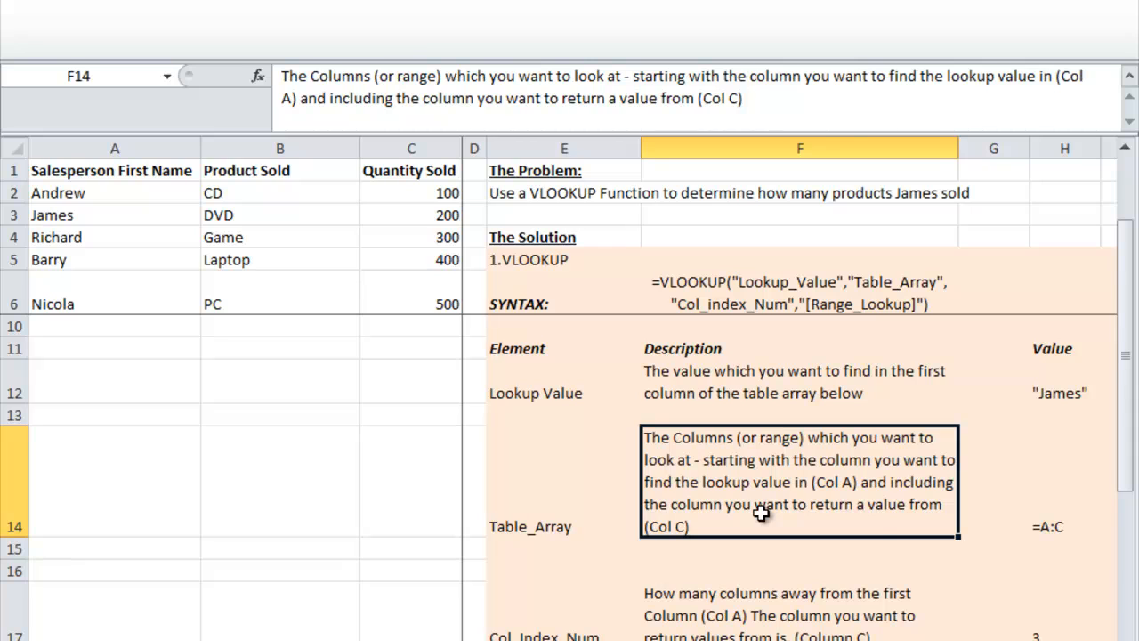
left_click(1057, 505)
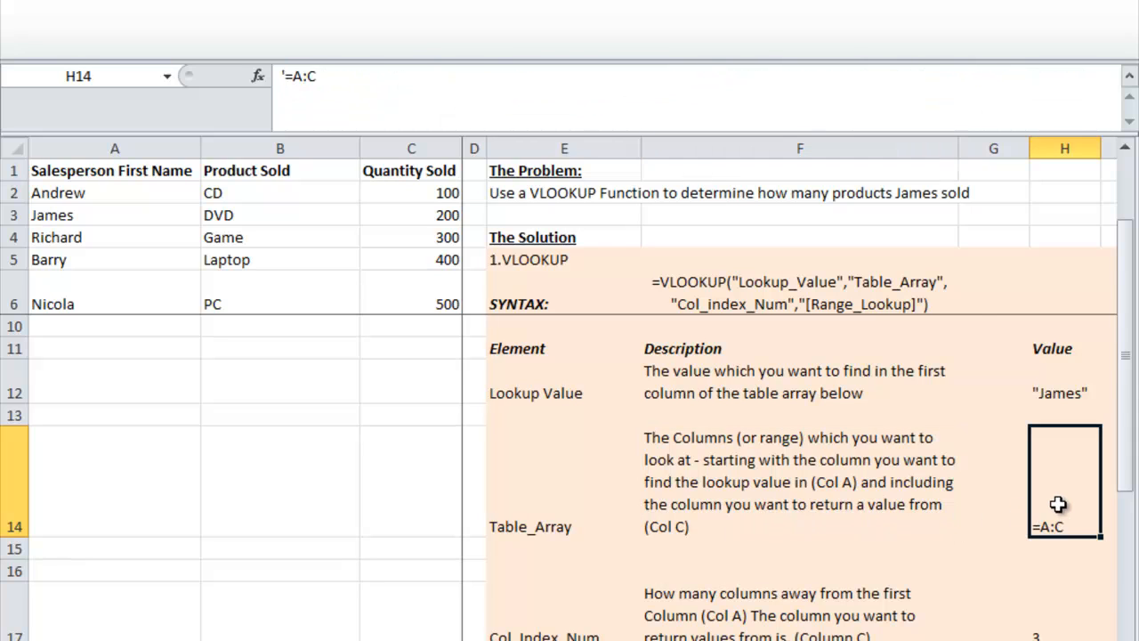
left_click_drag(1132, 410, 1130, 439)
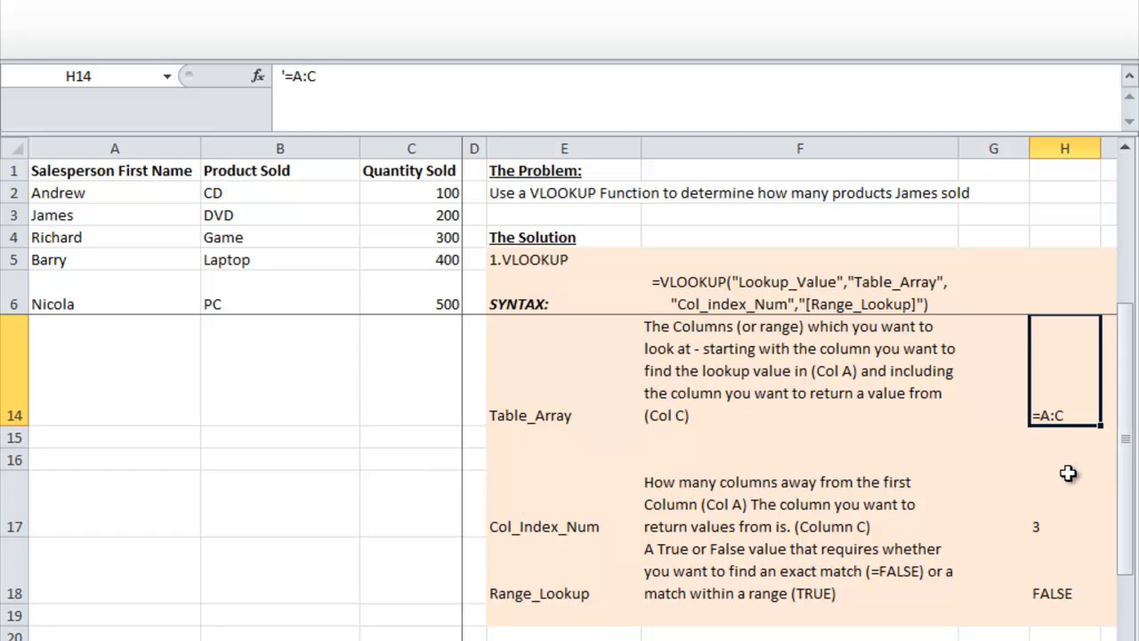
left_click(607, 529)
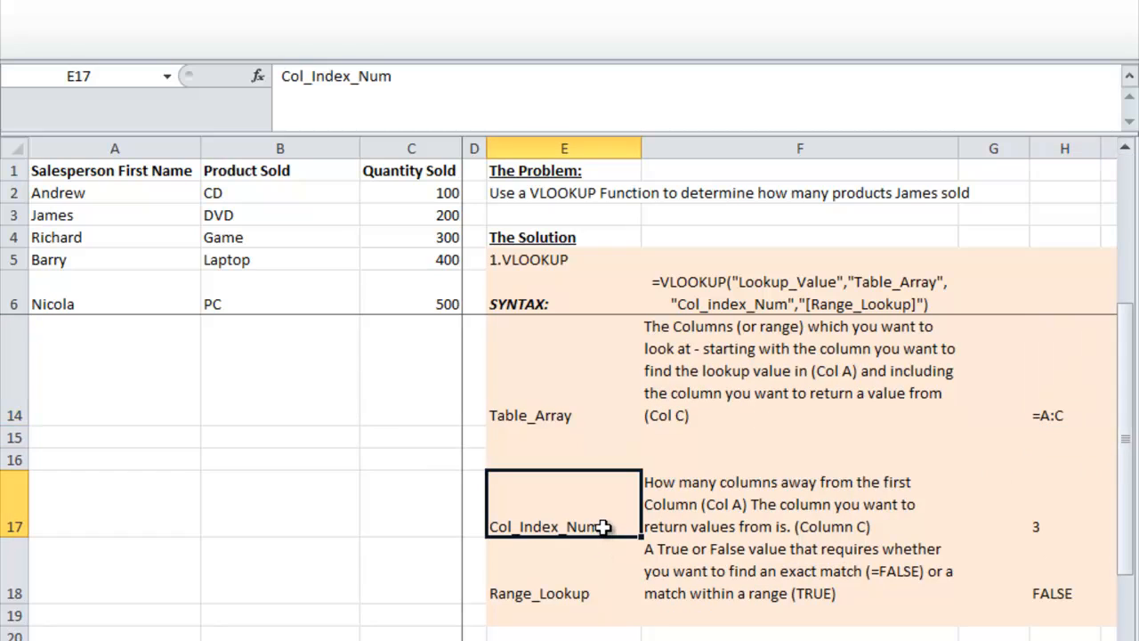
left_click(761, 521)
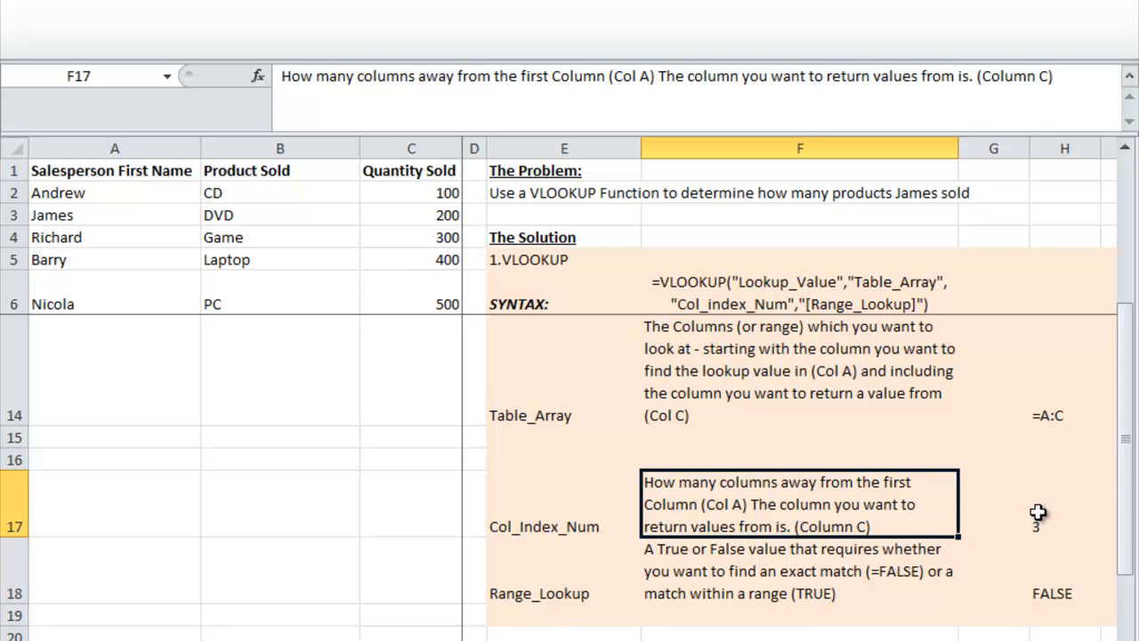
left_click(1038, 513)
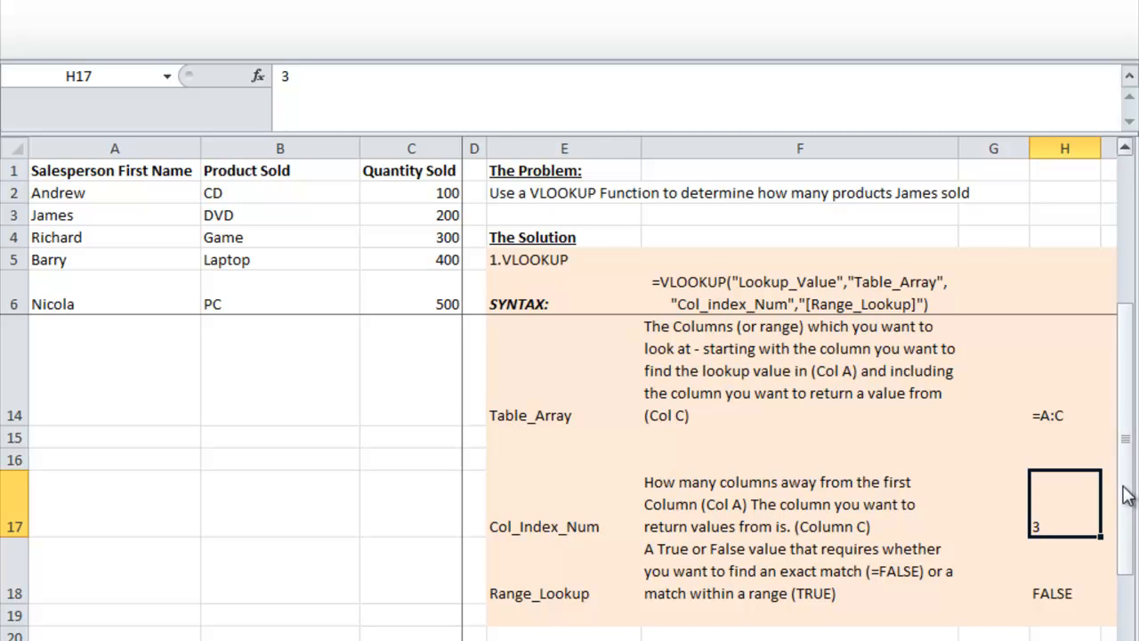
Step: Examine the Range_Lookup element's description and its example value in row 18
left_click_drag(1128, 495, 1127, 521)
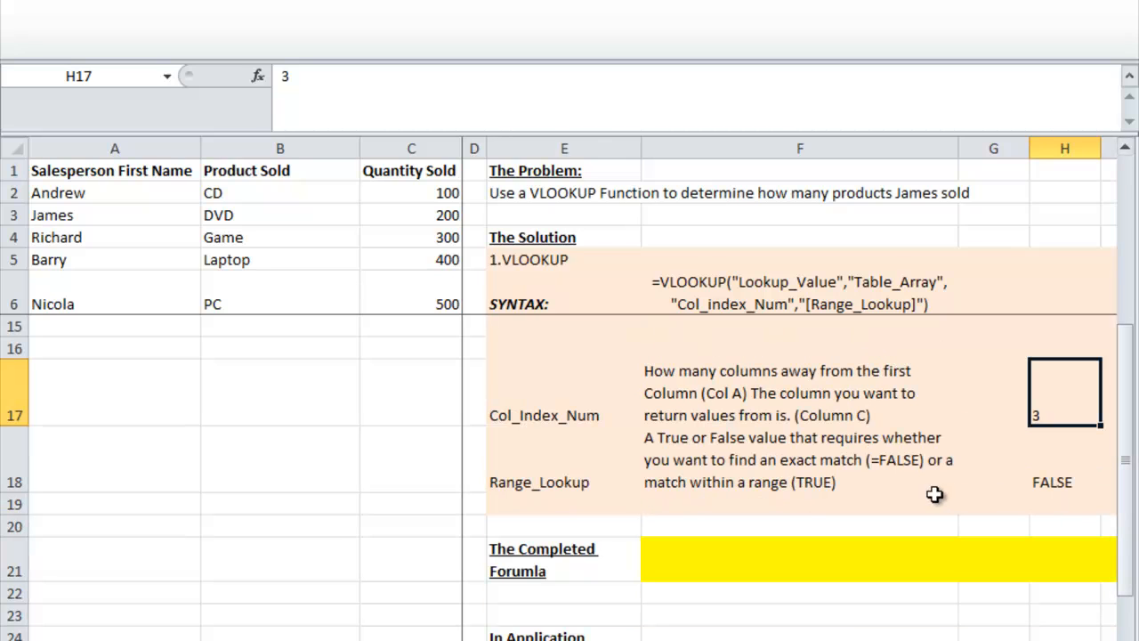
left_click(861, 494)
left_click(856, 467)
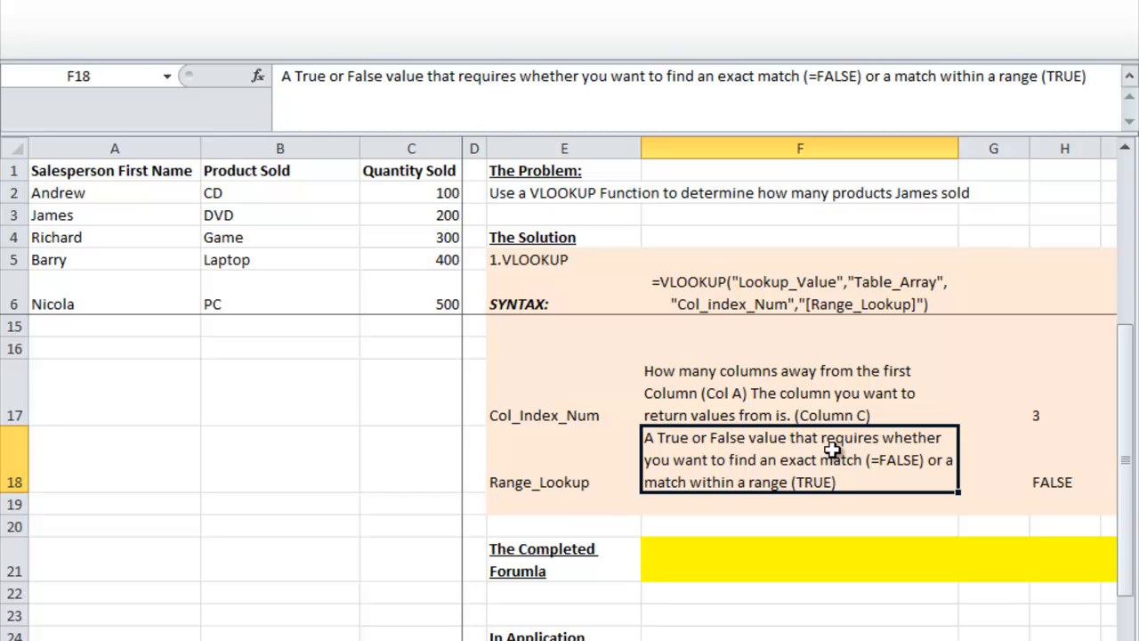
scroll(832, 451, "down", 1)
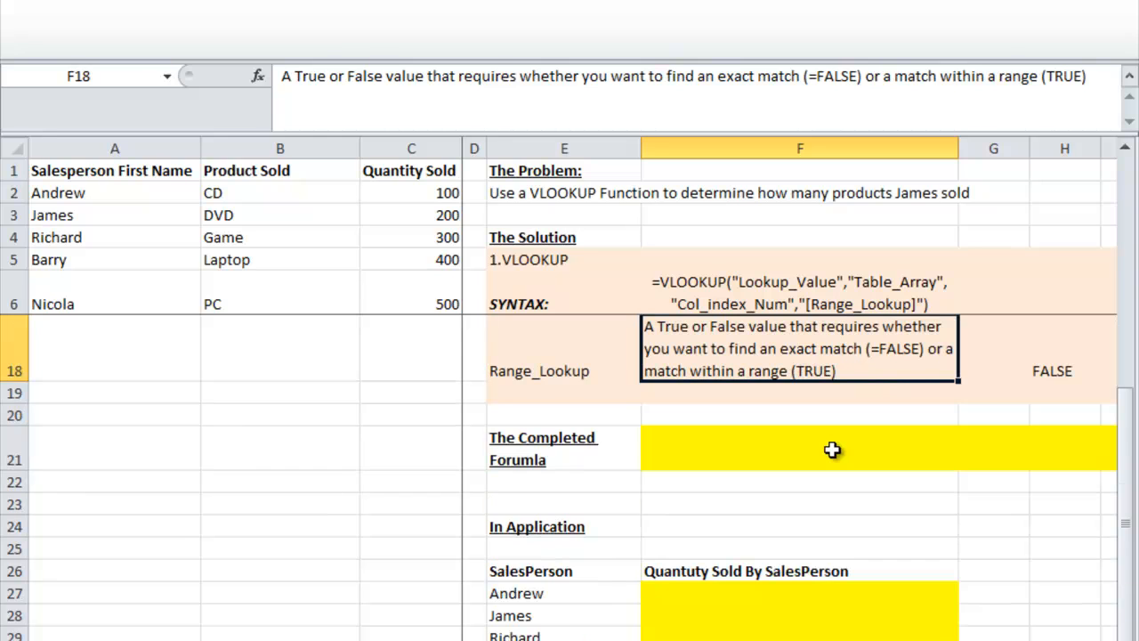
scroll(832, 450, "up", 1)
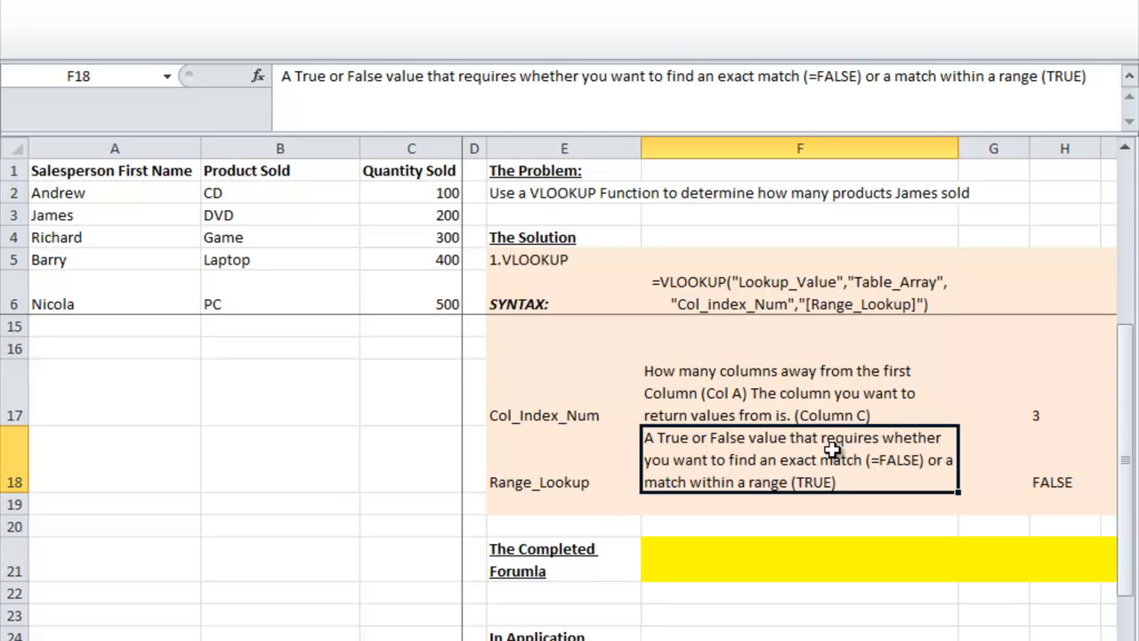
left_click(1059, 477)
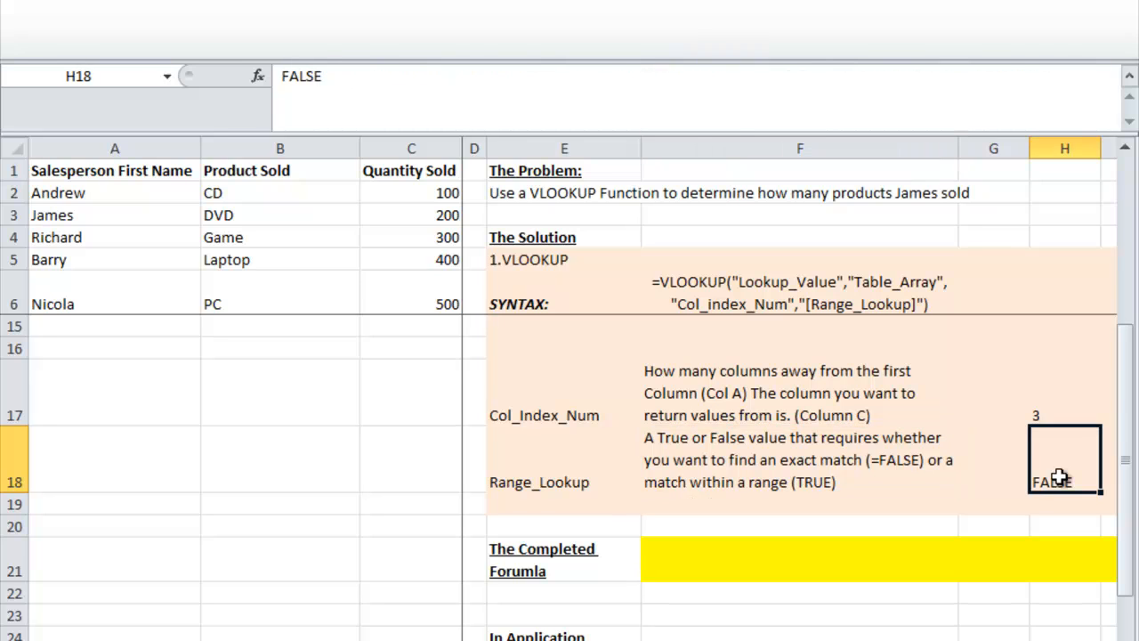
Step: Enter a VLOOKUP formula in F21 with the problem's salesperson first name in quotes, table array A:C, column index 3 and range lookup FALSE
left_click(757, 571)
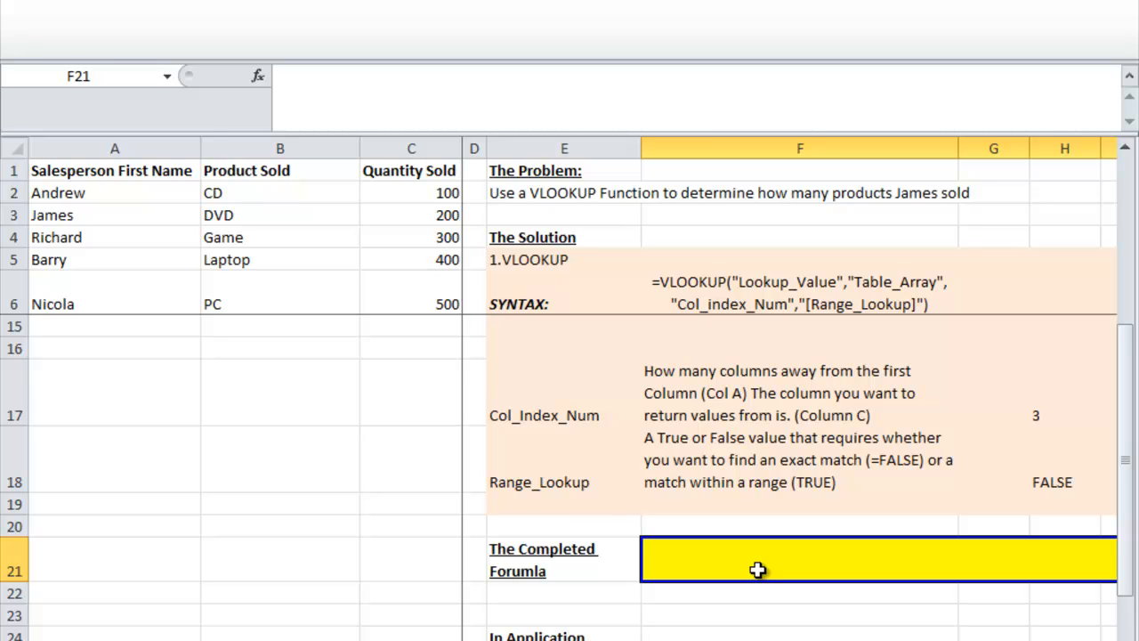
type("=")
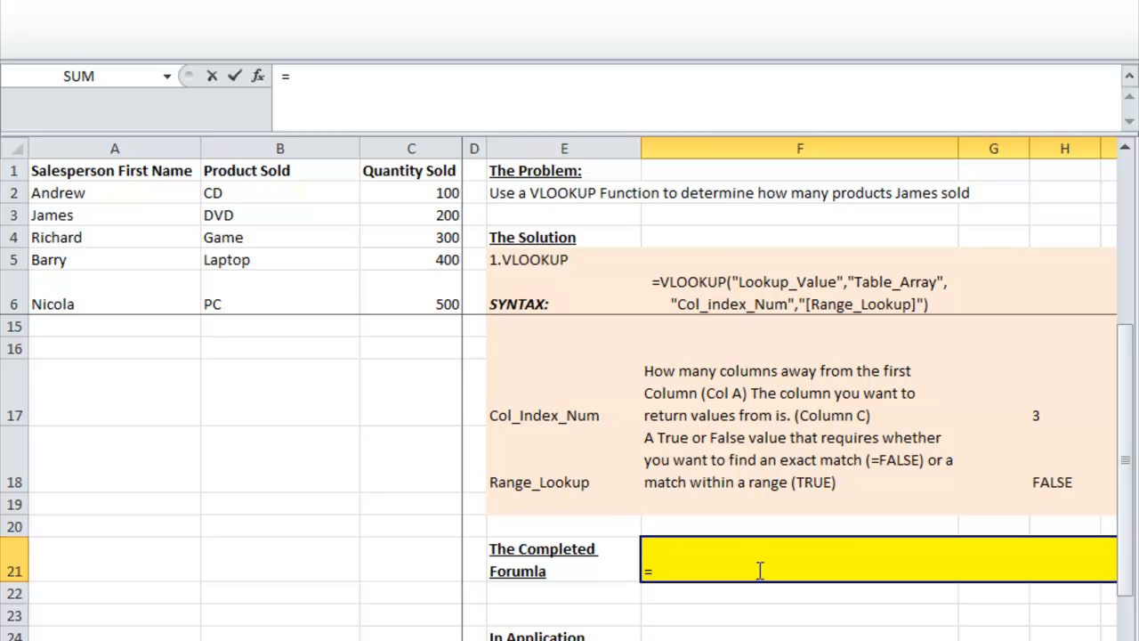
type("vlookup")
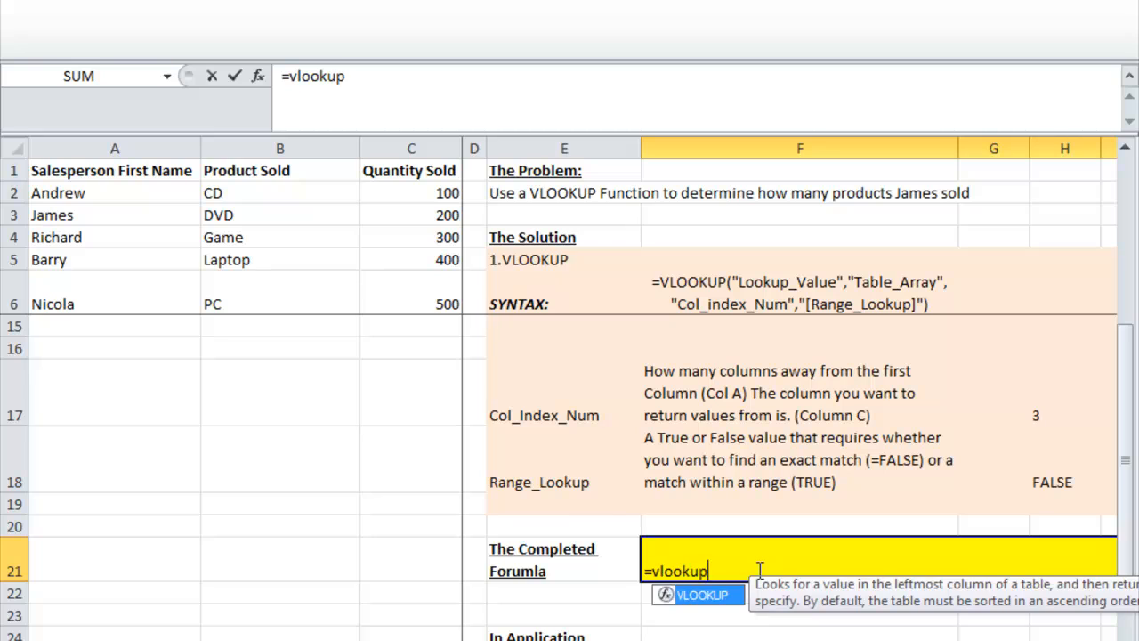
key("Tab")
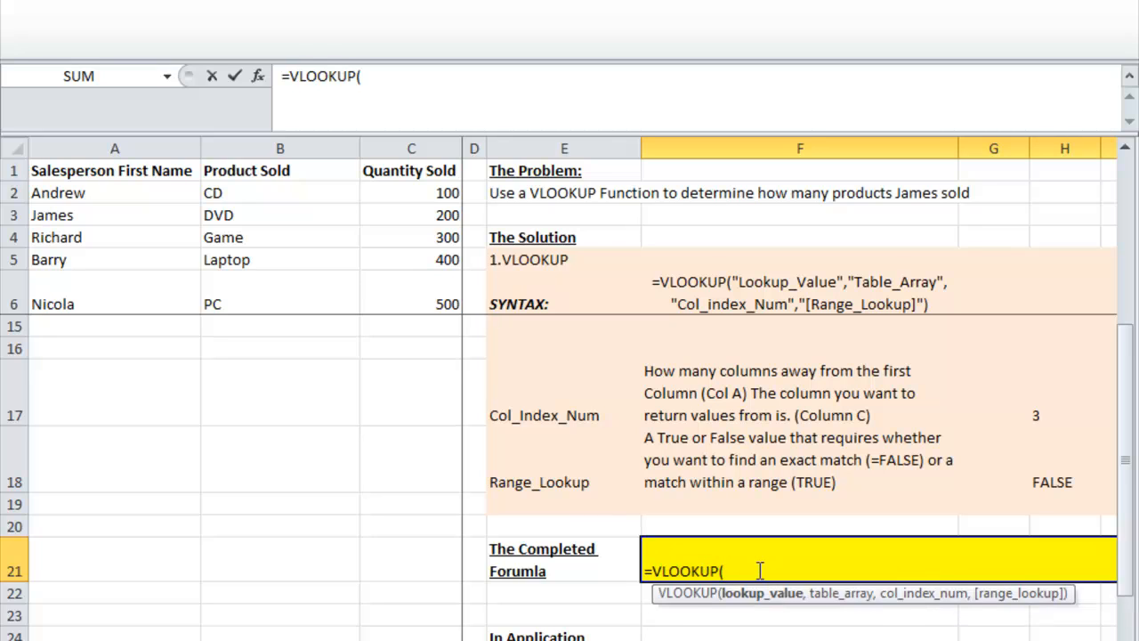
type("\"James\"")
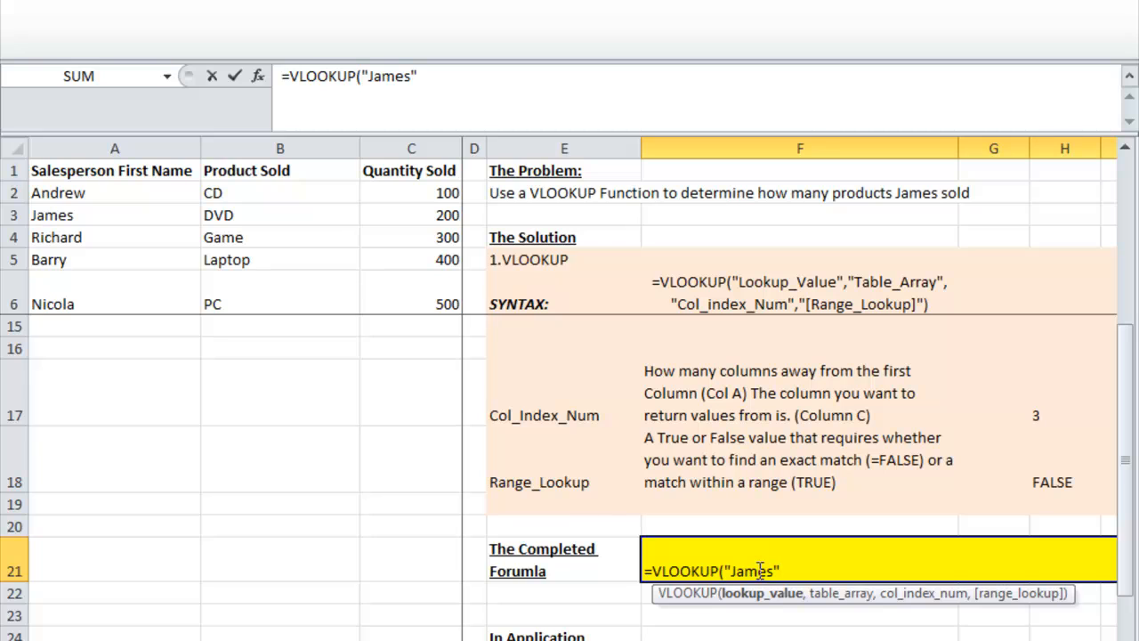
type(",")
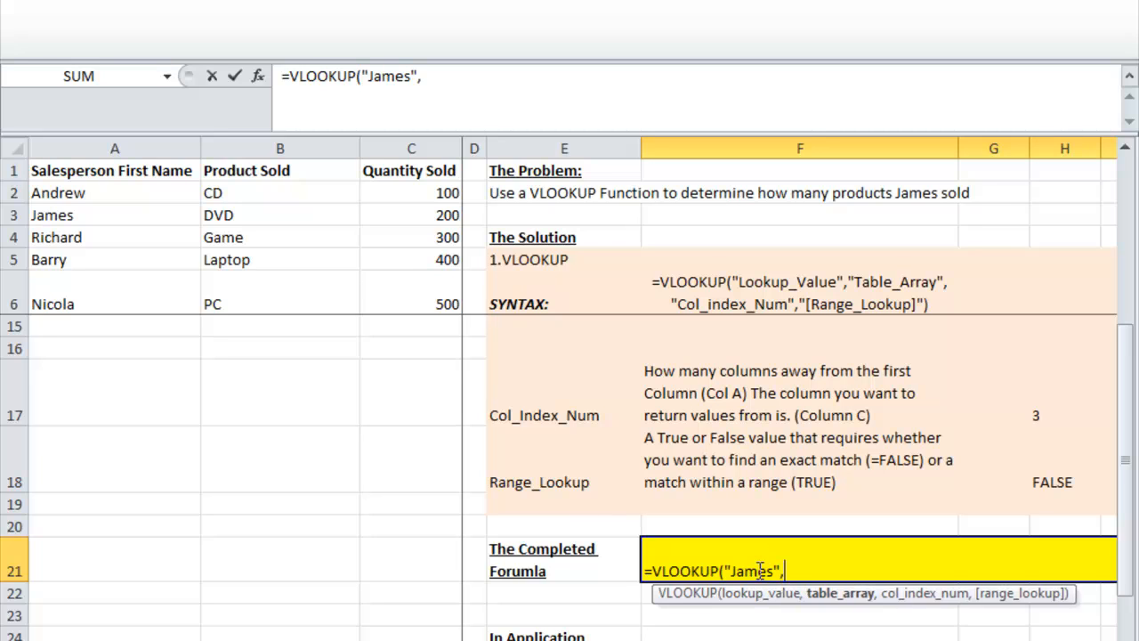
left_click(183, 137)
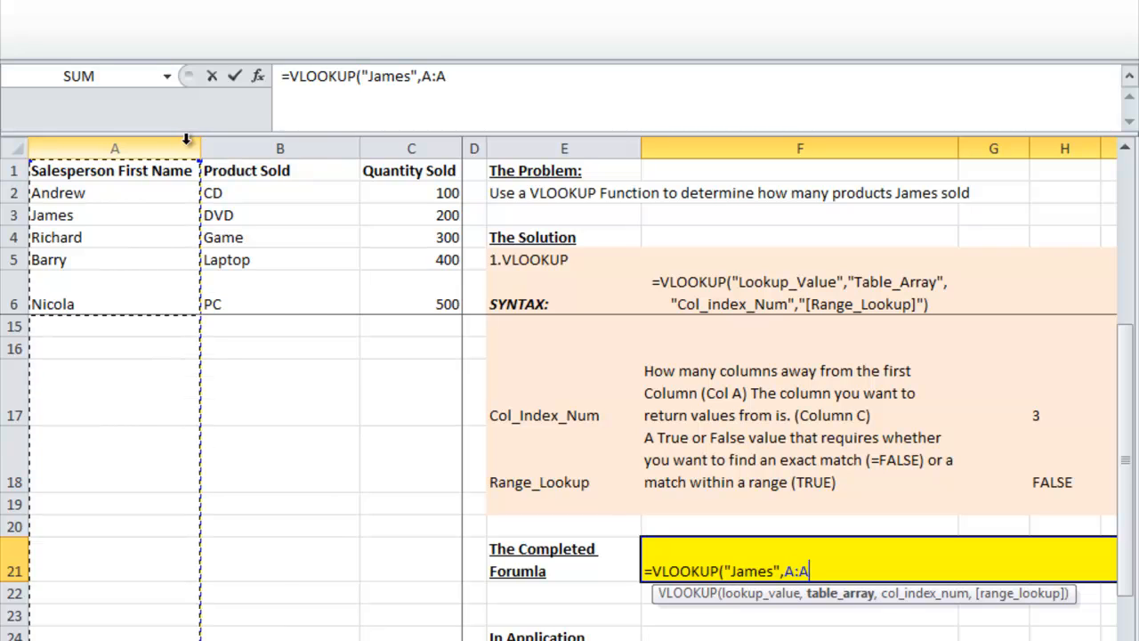
left_click_drag(186, 138, 382, 147)
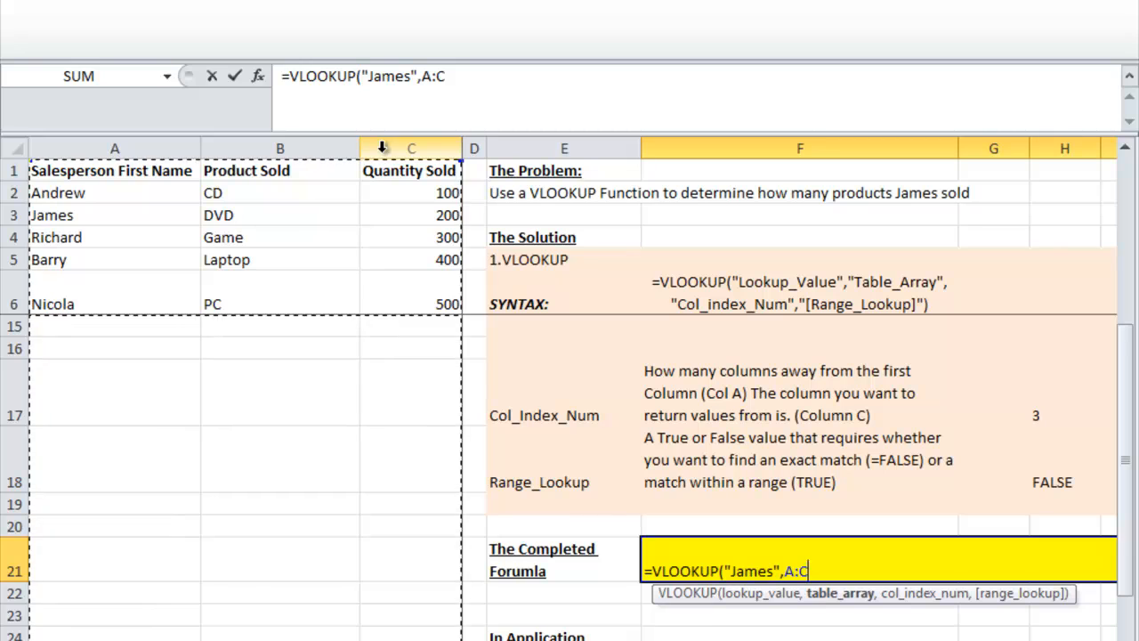
type(",")
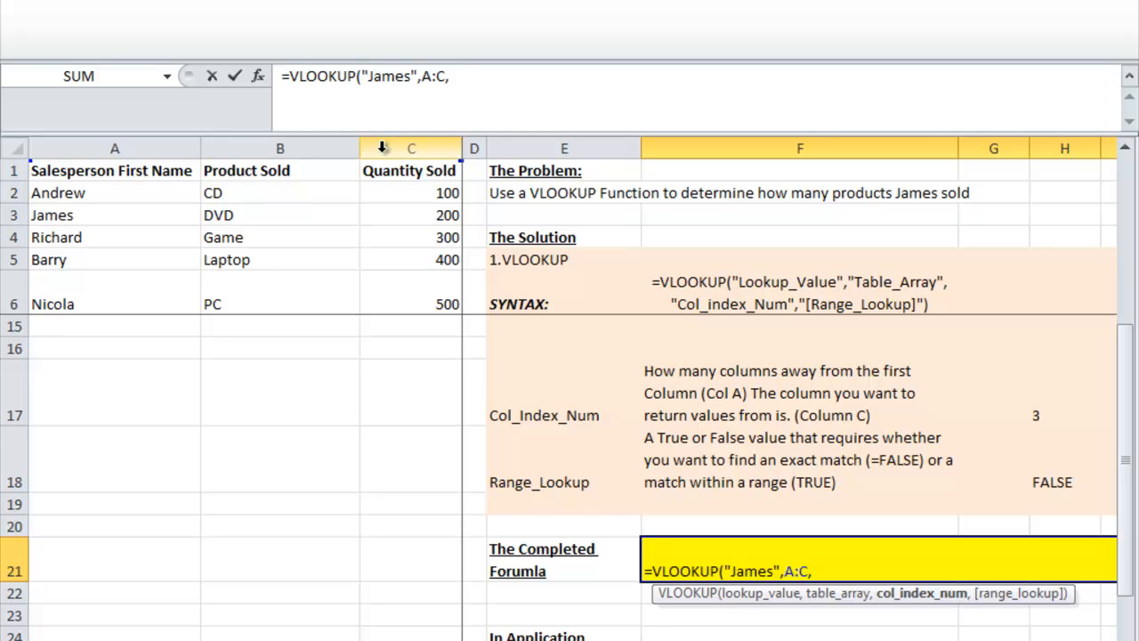
type("3,")
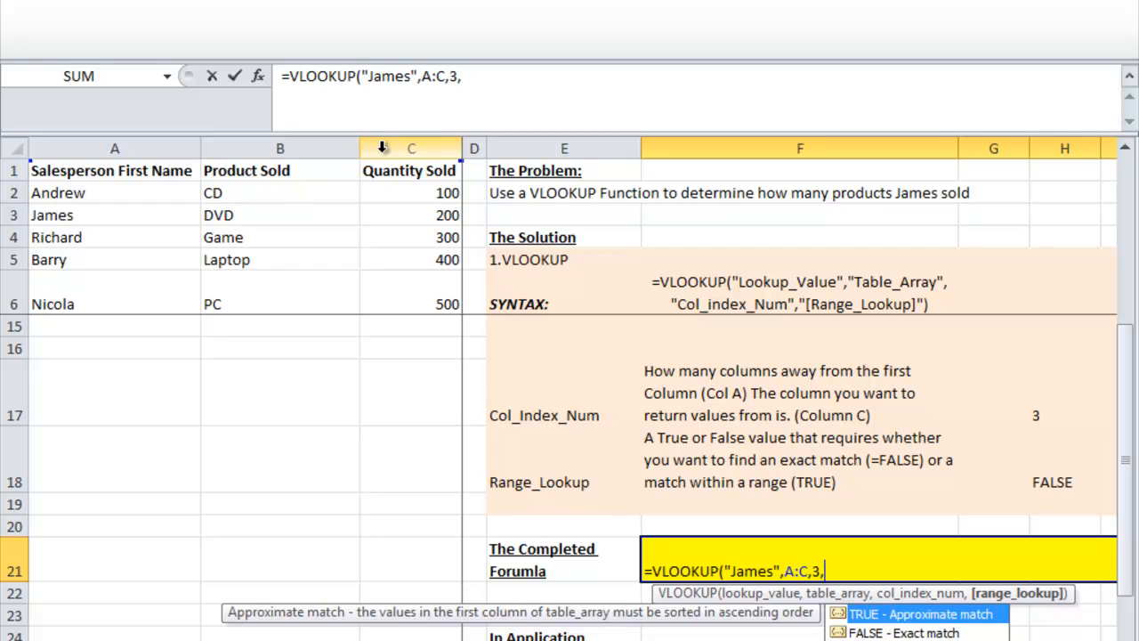
type("false)")
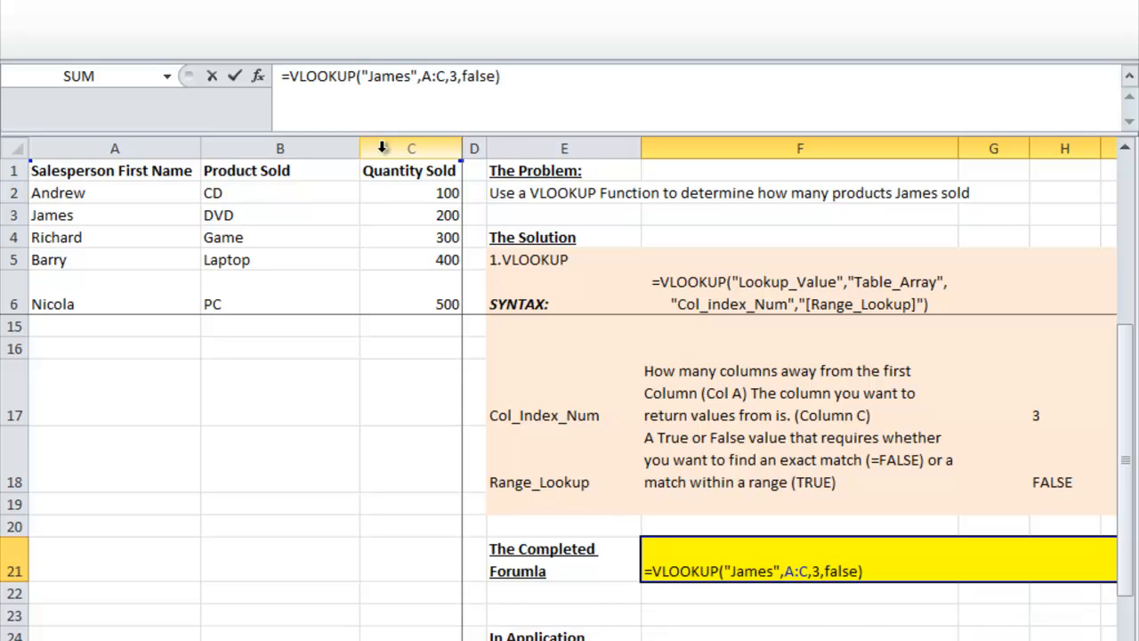
key("Return")
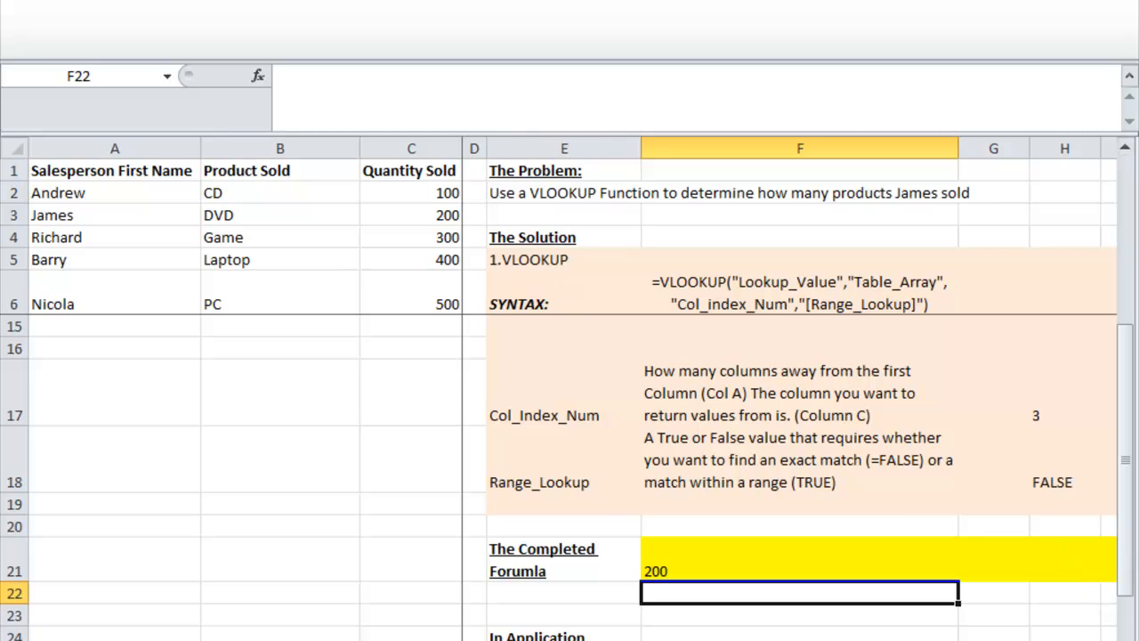
Step: Check the formula result against the salesperson's record in A3:C3, and view the In Application table
left_click(398, 215)
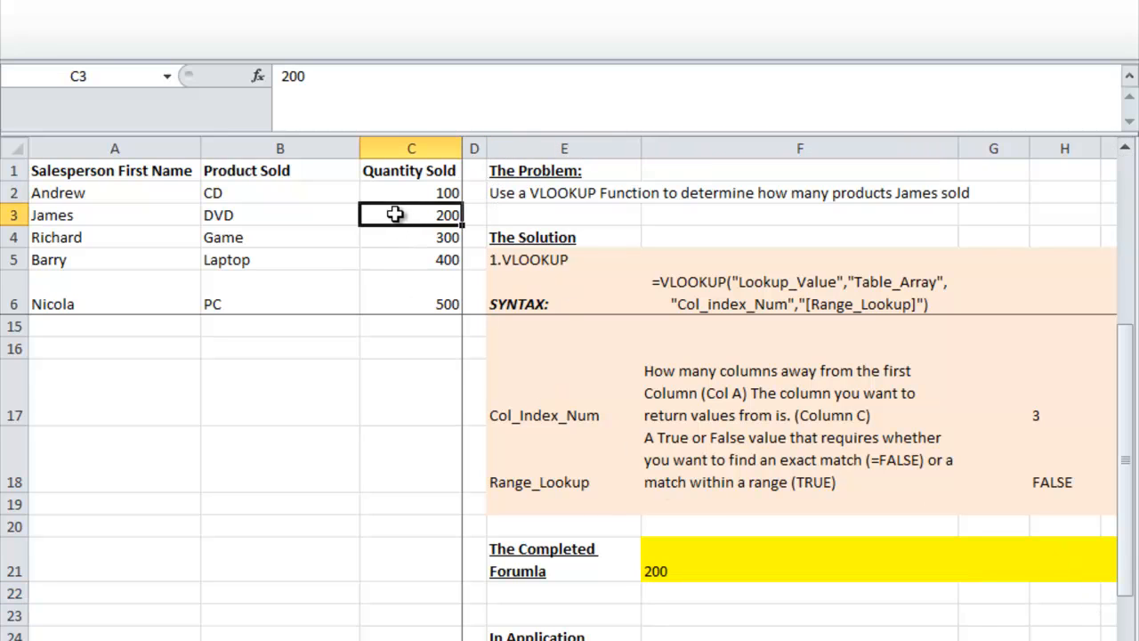
left_click_drag(197, 224, 424, 211)
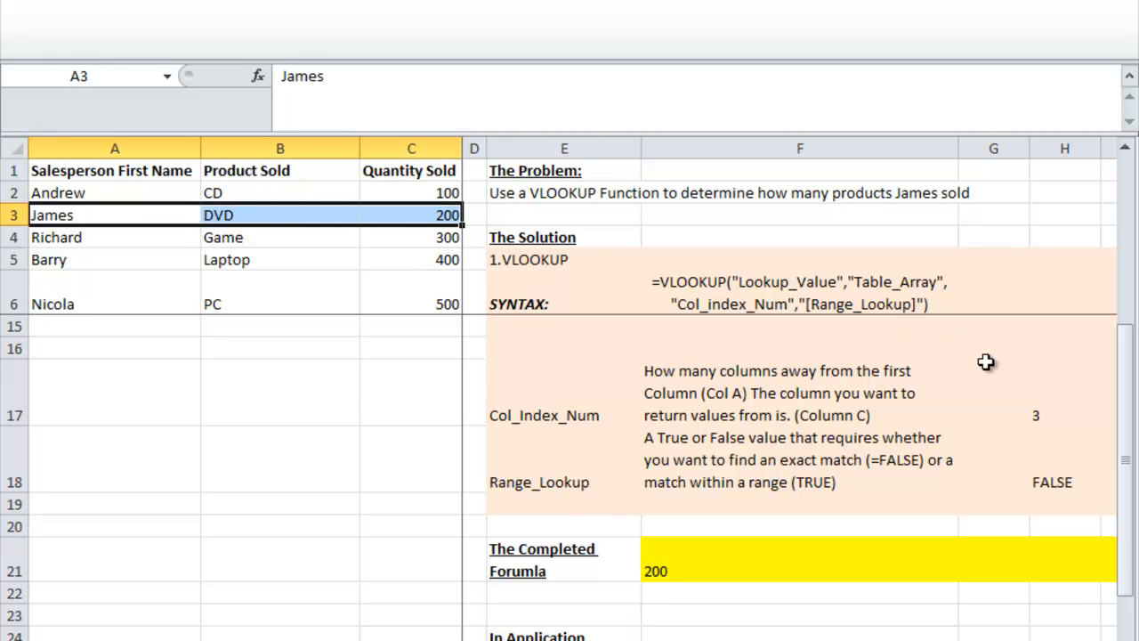
left_click_drag(1125, 356, 1132, 401)
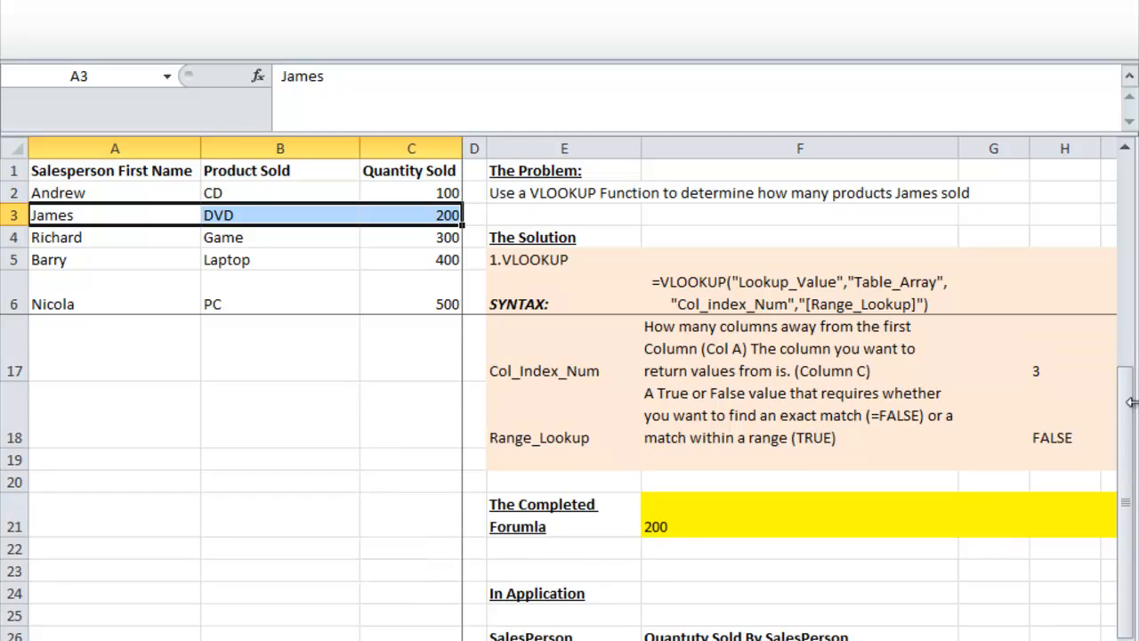
left_click(1126, 639)
left_click(1126, 639)
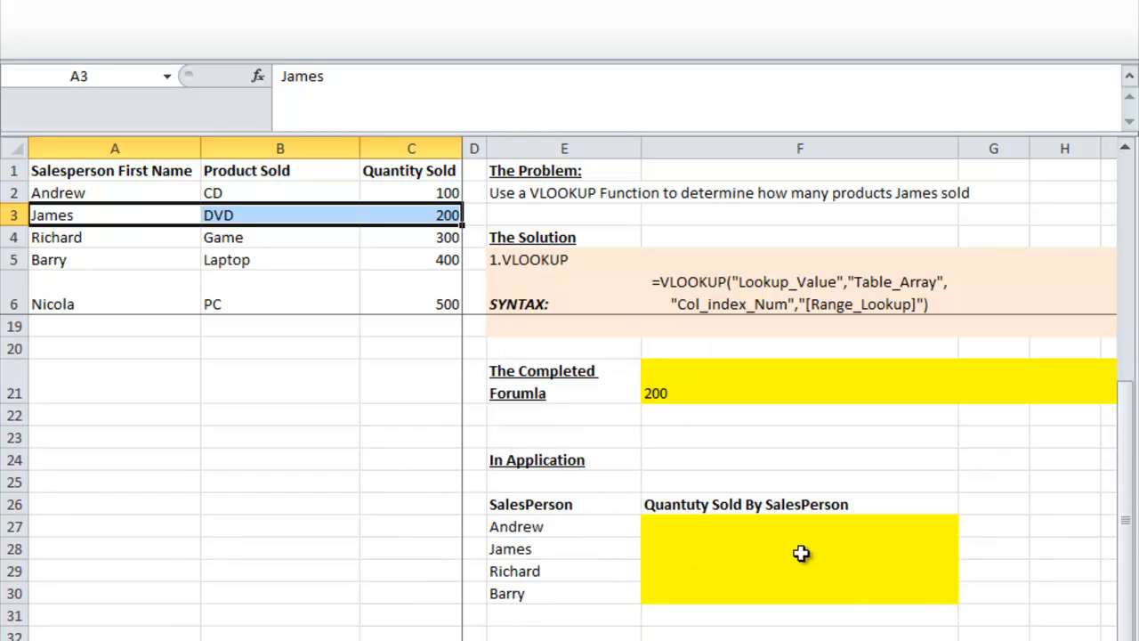
Step: Correct the misspelled heading in F26 to read "Quantity Sold By SalesPerson"
left_click(798, 527)
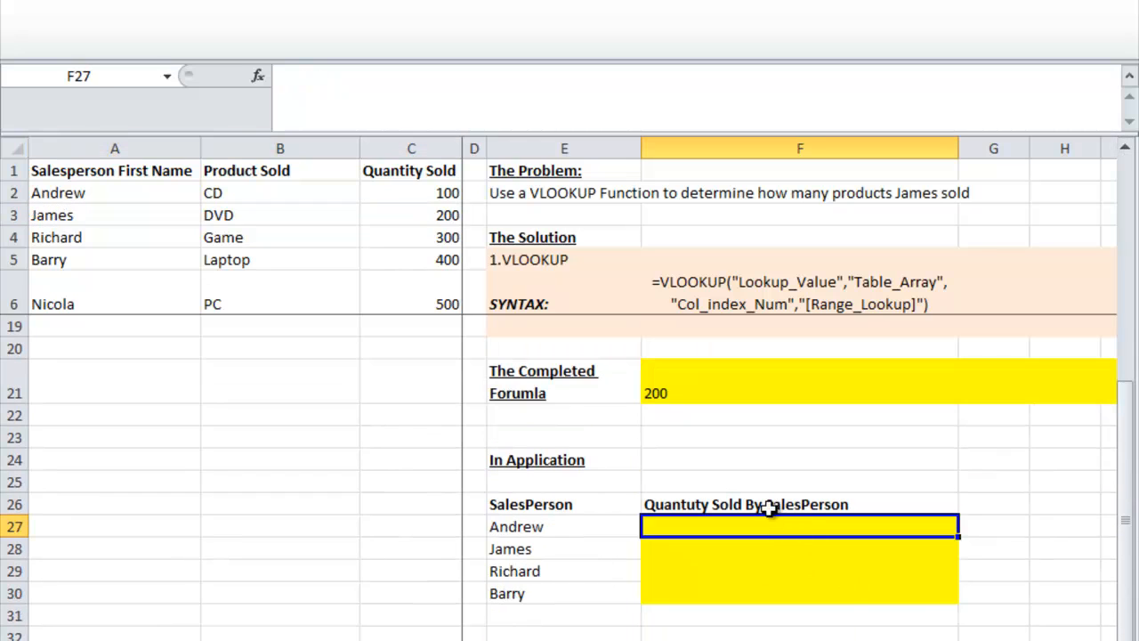
left_click(766, 504)
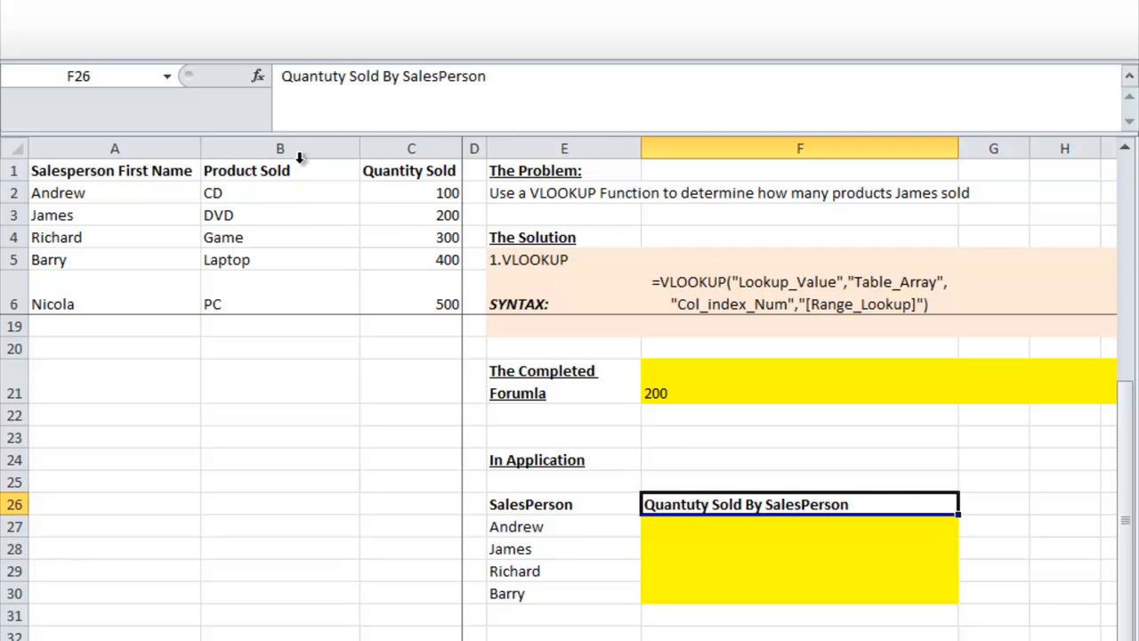
left_click(329, 75)
key("BackSpace")
type("i")
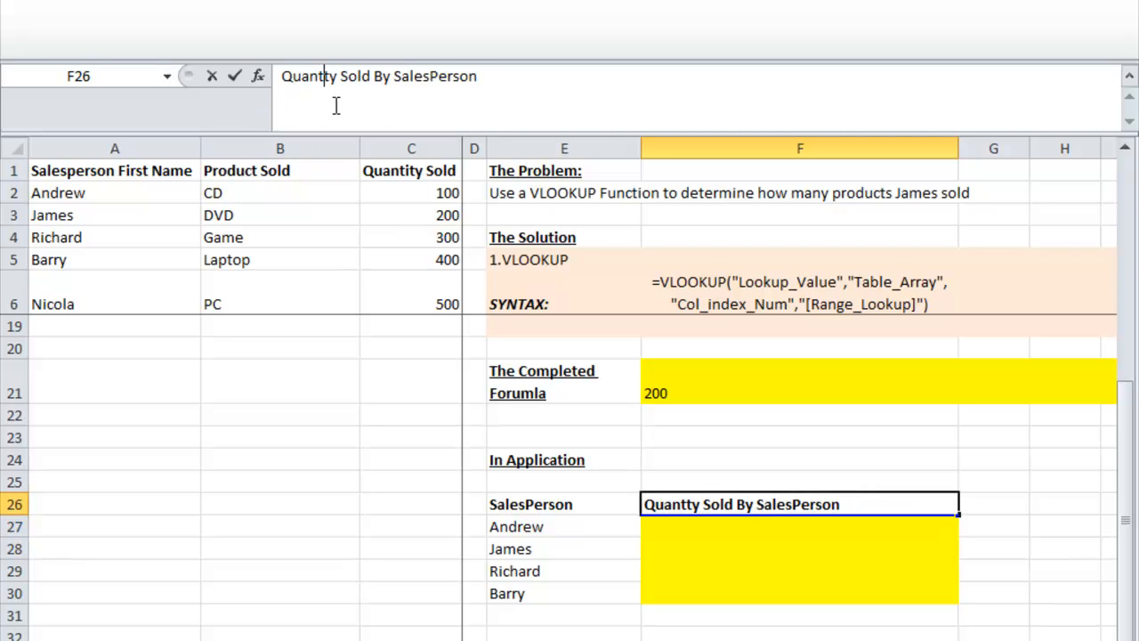
key("Return")
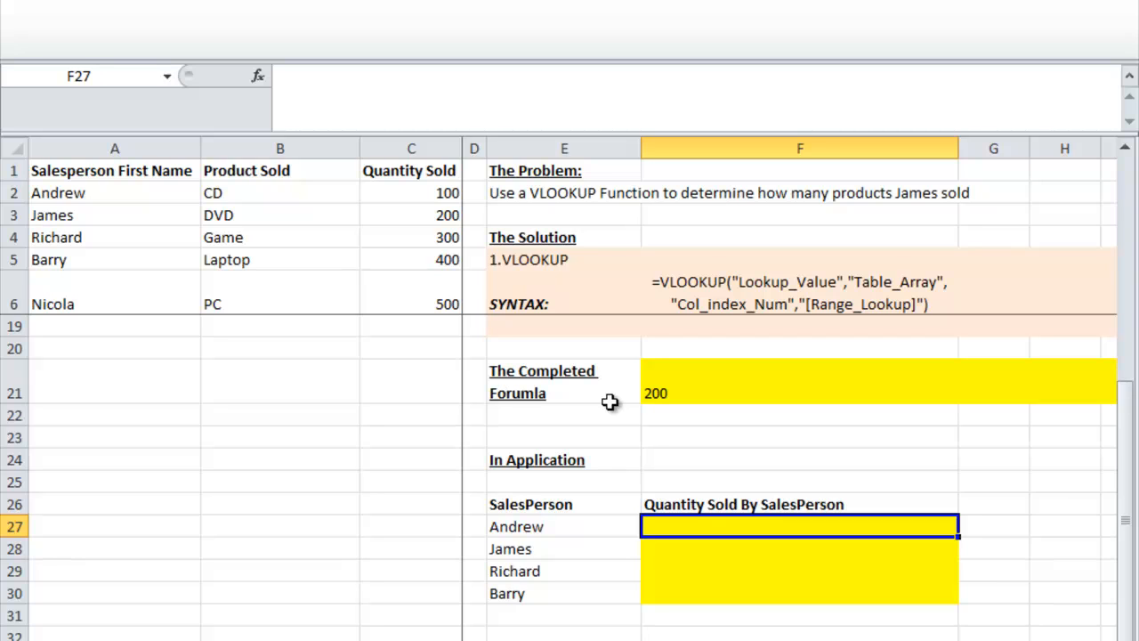
Step: Enter a VLOOKUP formula in F27 with lookup value E27, table array A:C, column index 3 and range lookup FALSE
type("=")
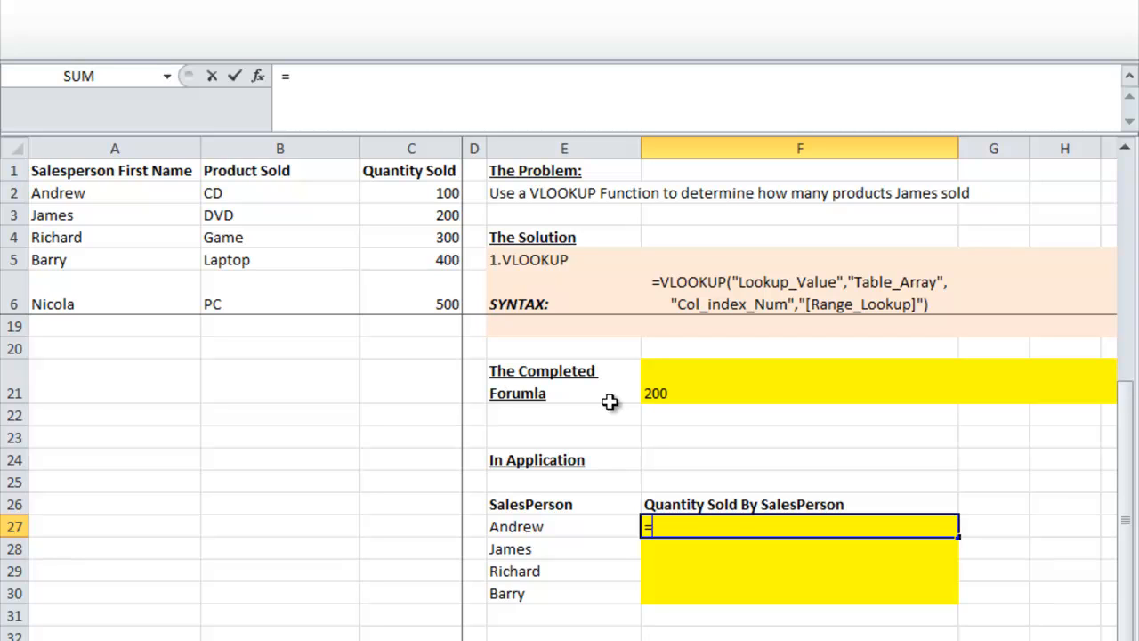
type("v")
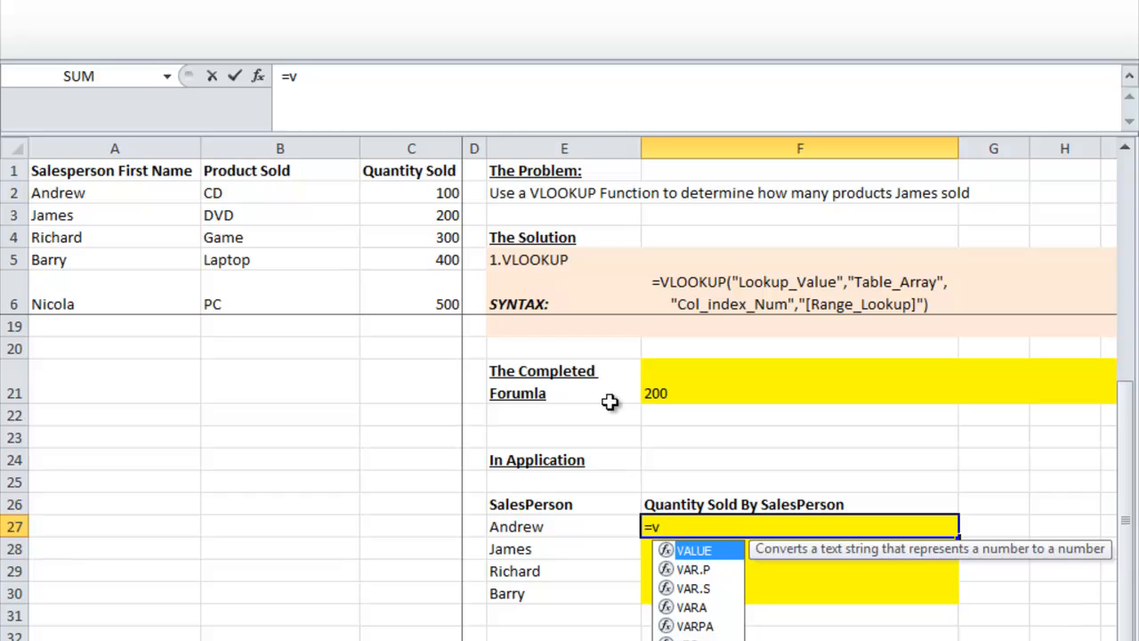
type("lookup")
key("Tab")
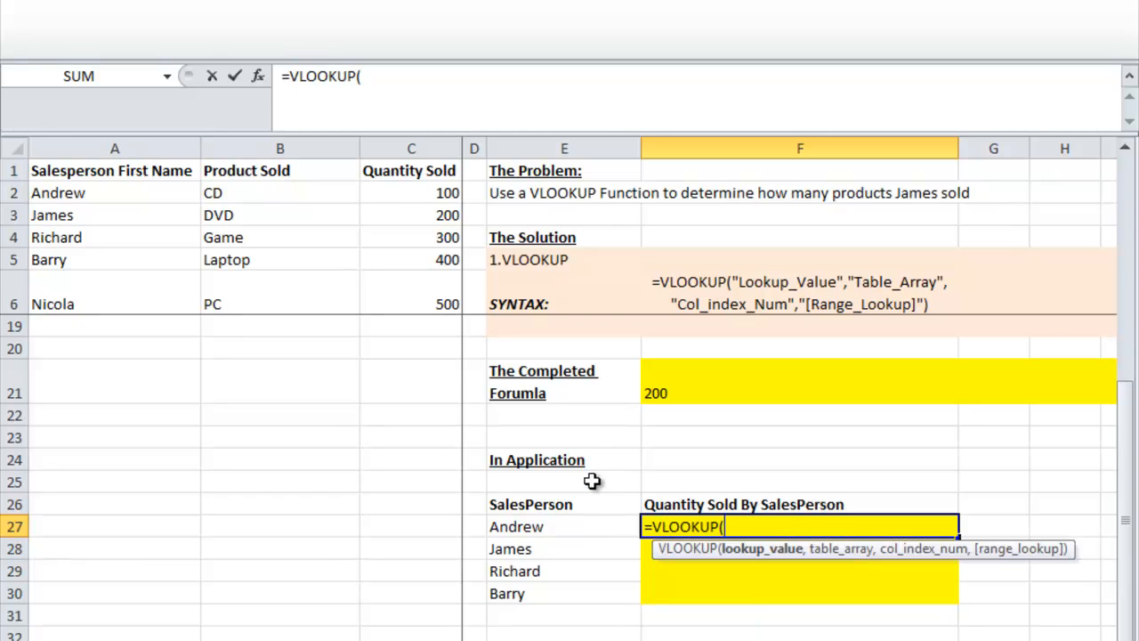
left_click(592, 529)
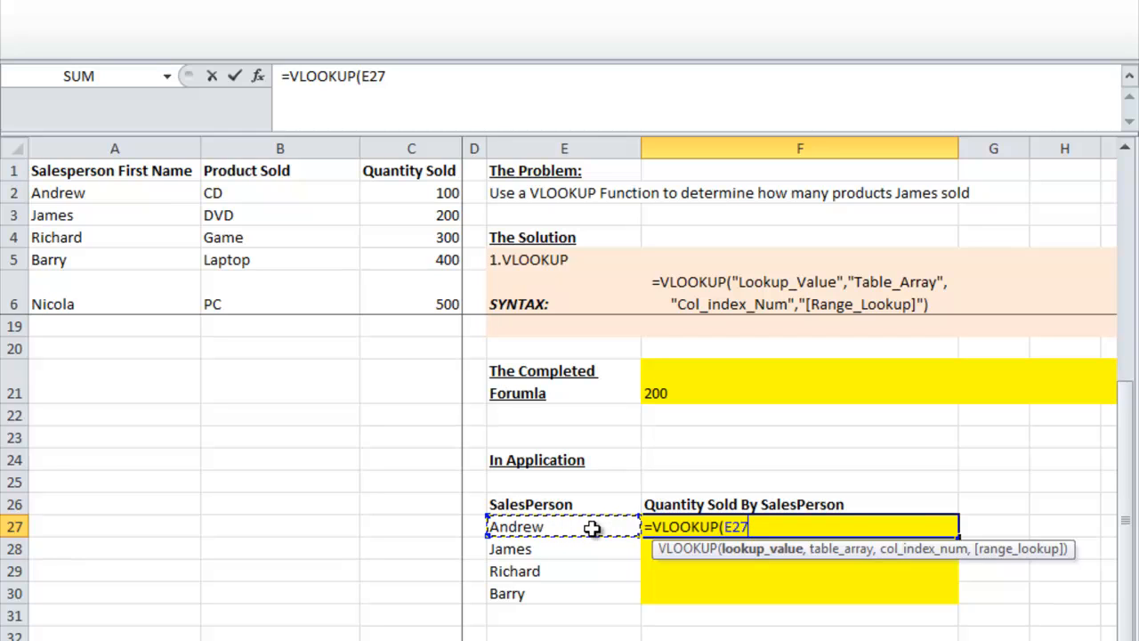
type(",")
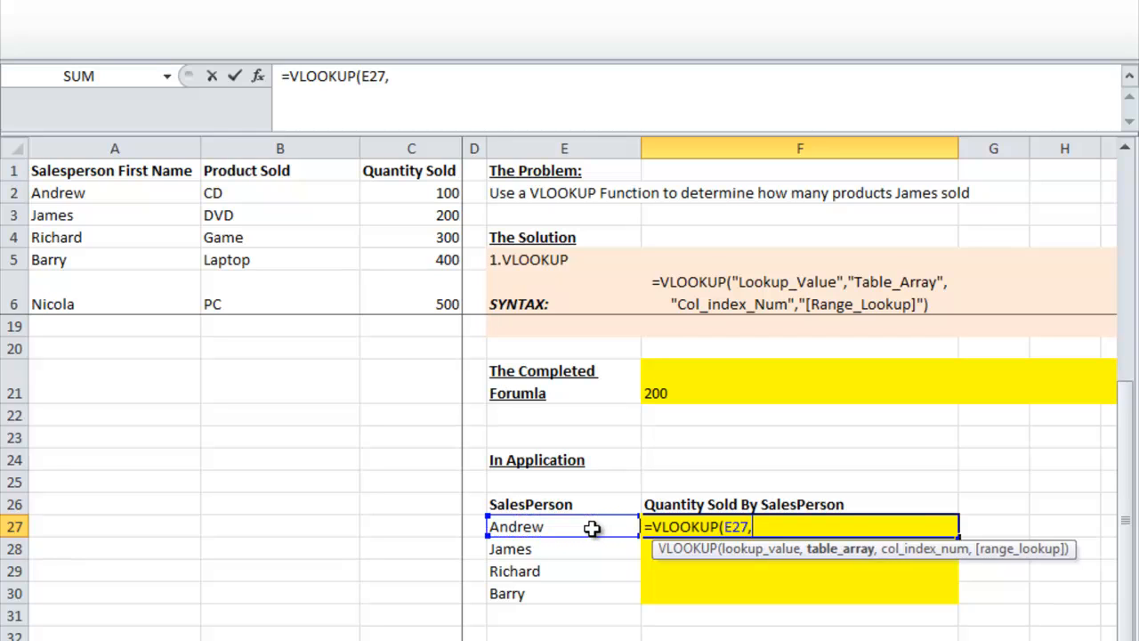
left_click(200, 146)
left_click_drag(205, 138, 403, 167)
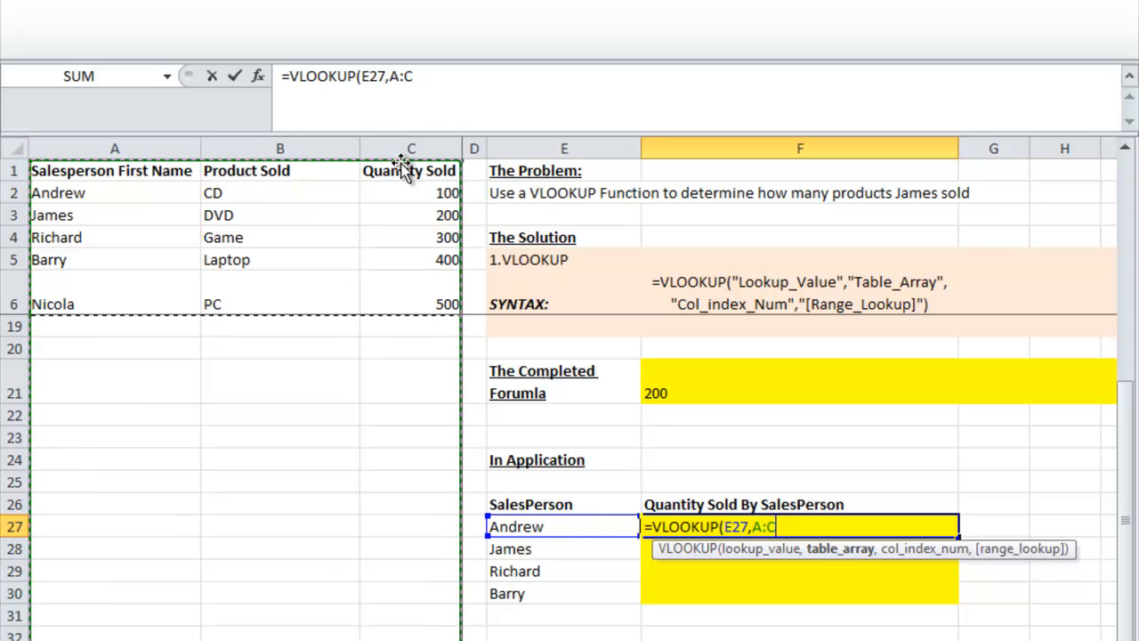
type(",")
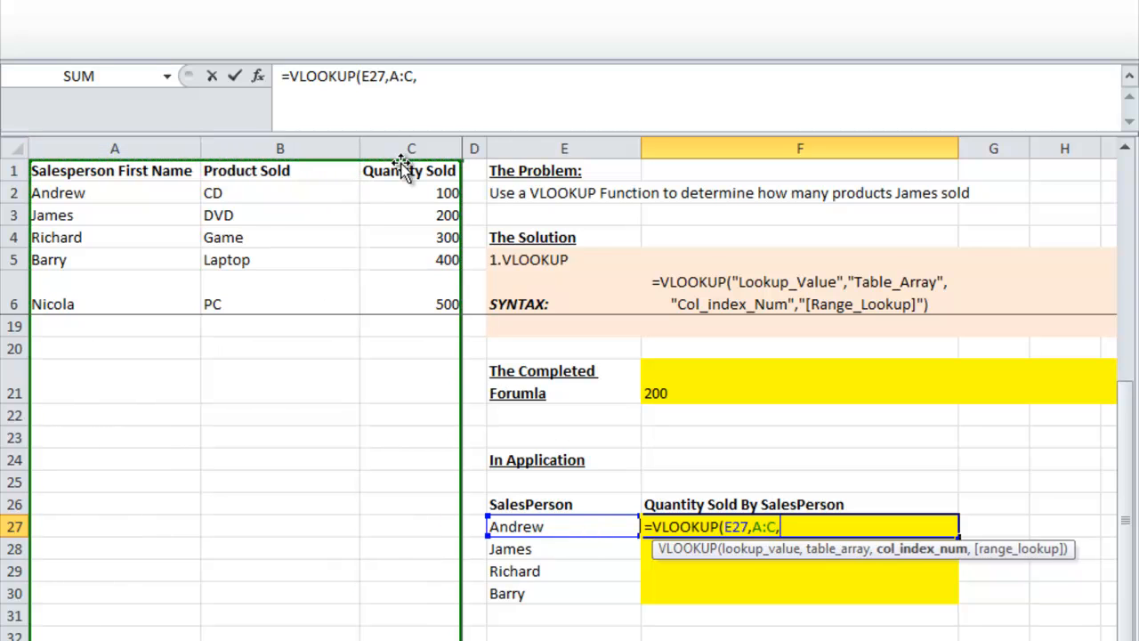
type("3,false)")
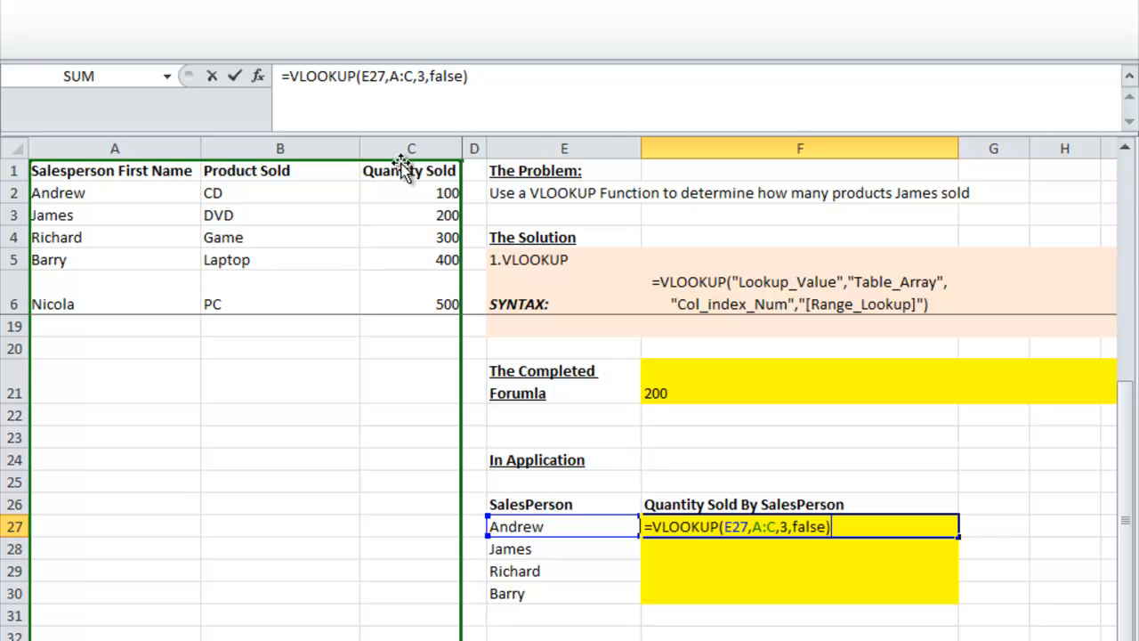
key("Return")
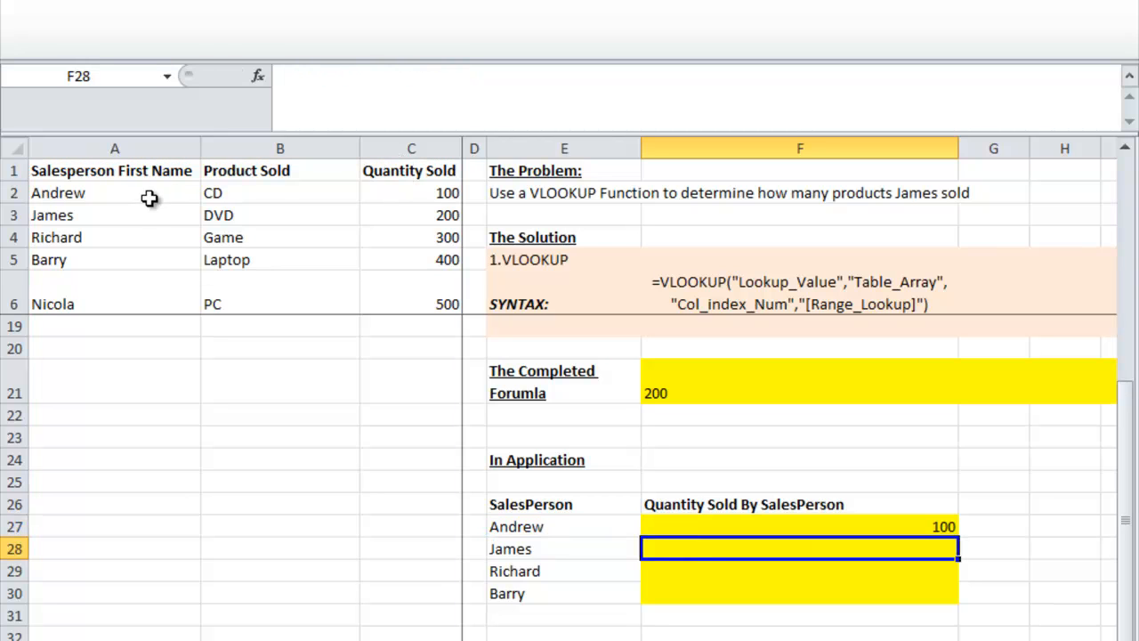
Step: Check the F27 result against the record in A2:C2, and fill the formula down through F30
left_click_drag(152, 193, 415, 184)
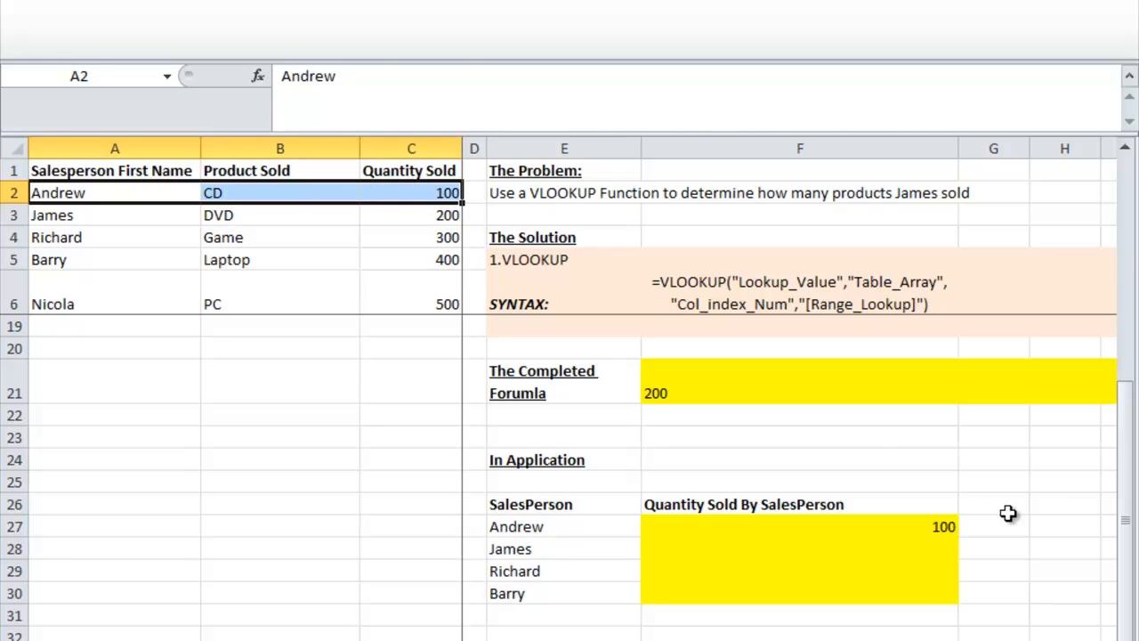
left_click(942, 525)
left_click_drag(960, 537, 961, 613)
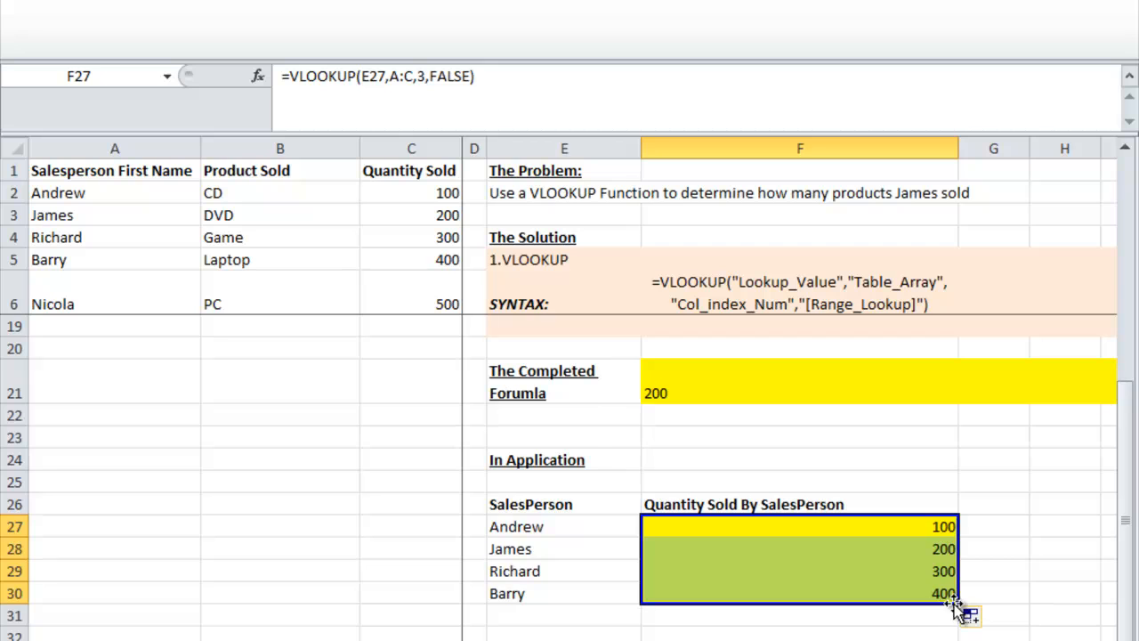
scroll(961, 610, "down", 1)
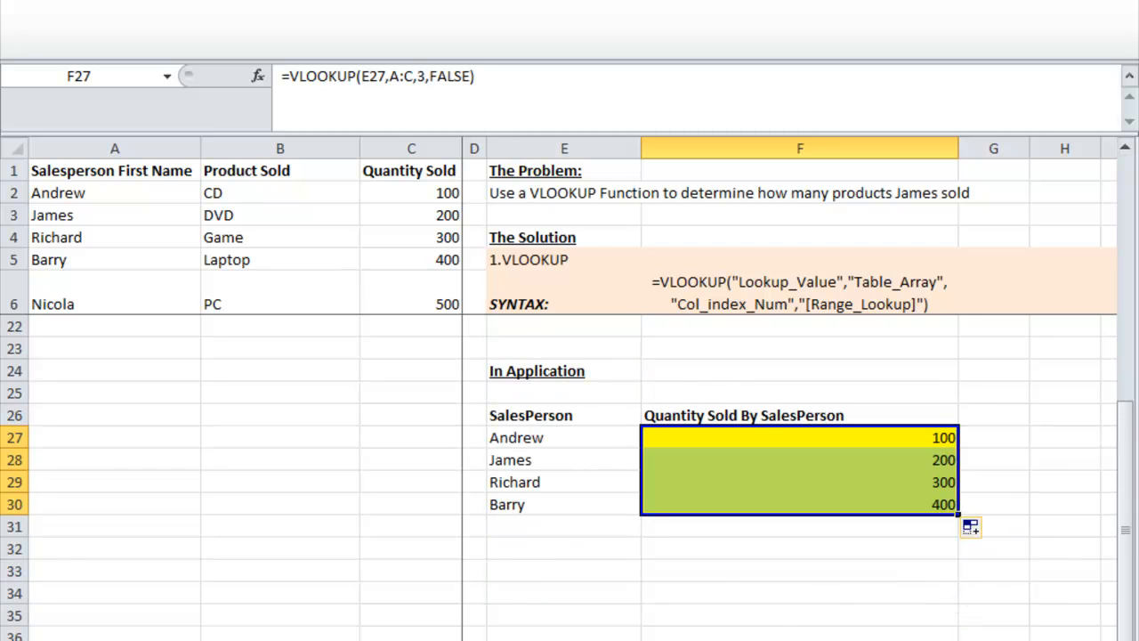
Step: Open the 2a.WALKTHROUGH-INDEX+MATCH_1 sheet and examine the MATCH syntax and the Lookup_Value element's description and example value
mouse_move(581, 640)
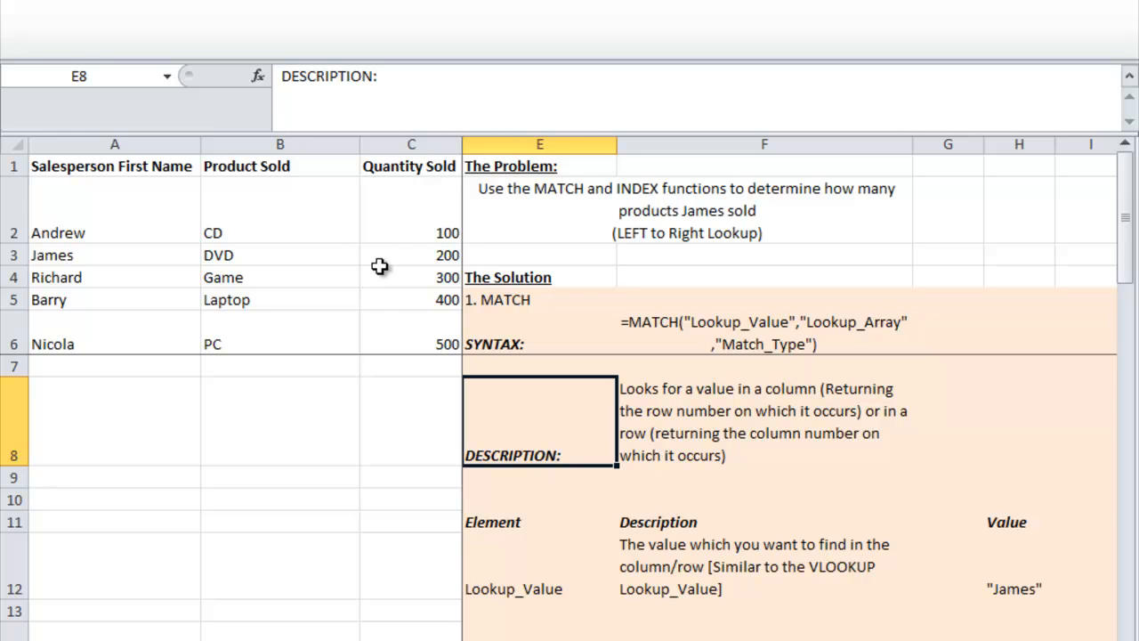
left_click(641, 326)
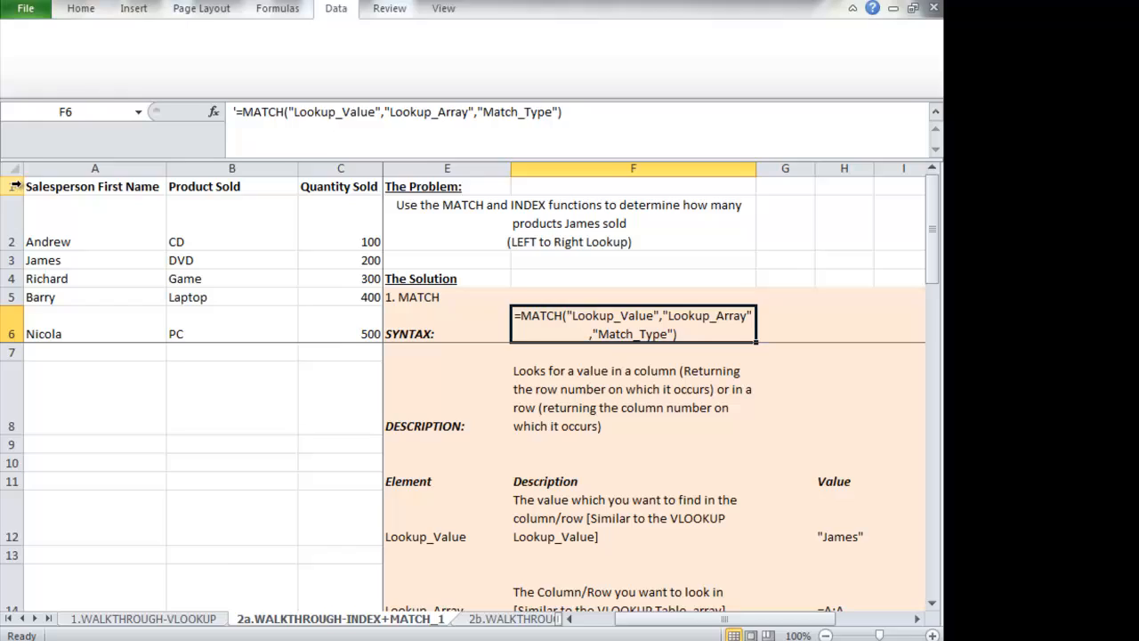
left_click(18, 165)
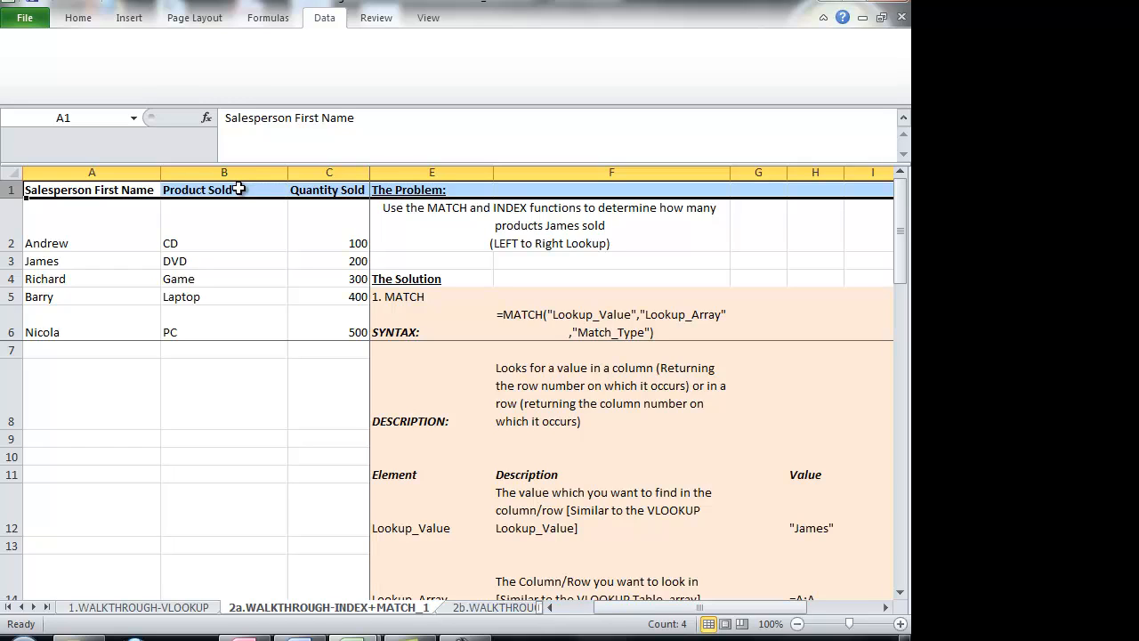
left_click(542, 329)
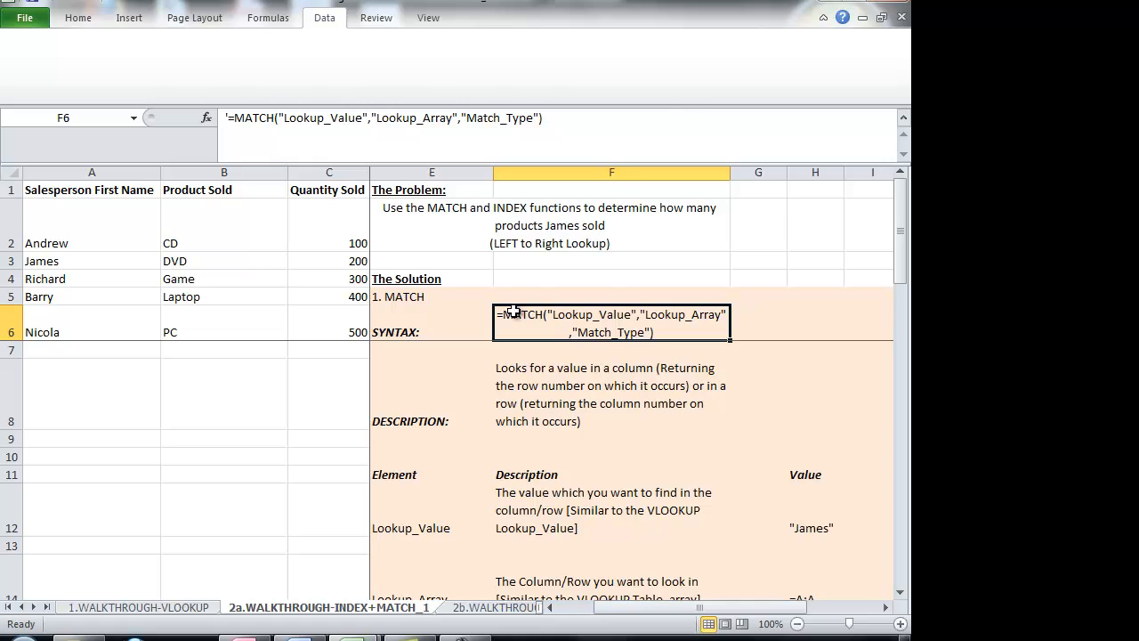
left_click(559, 496)
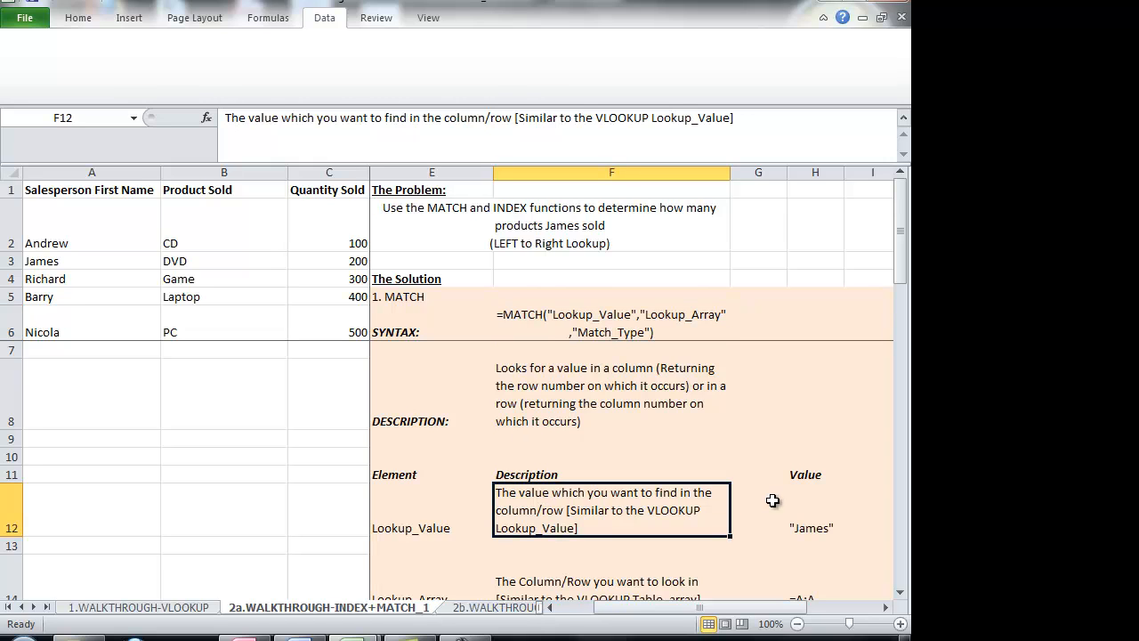
left_click(799, 512)
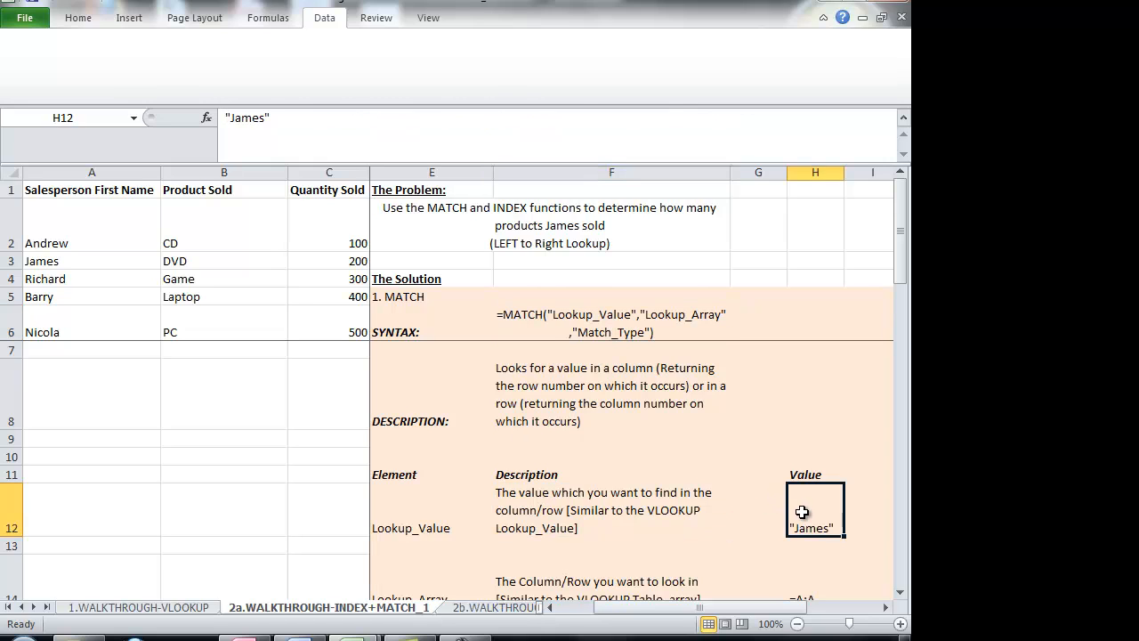
Step: Examine the Lookup_Array element's description and its example value in row 14
left_click(901, 593)
left_click(901, 593)
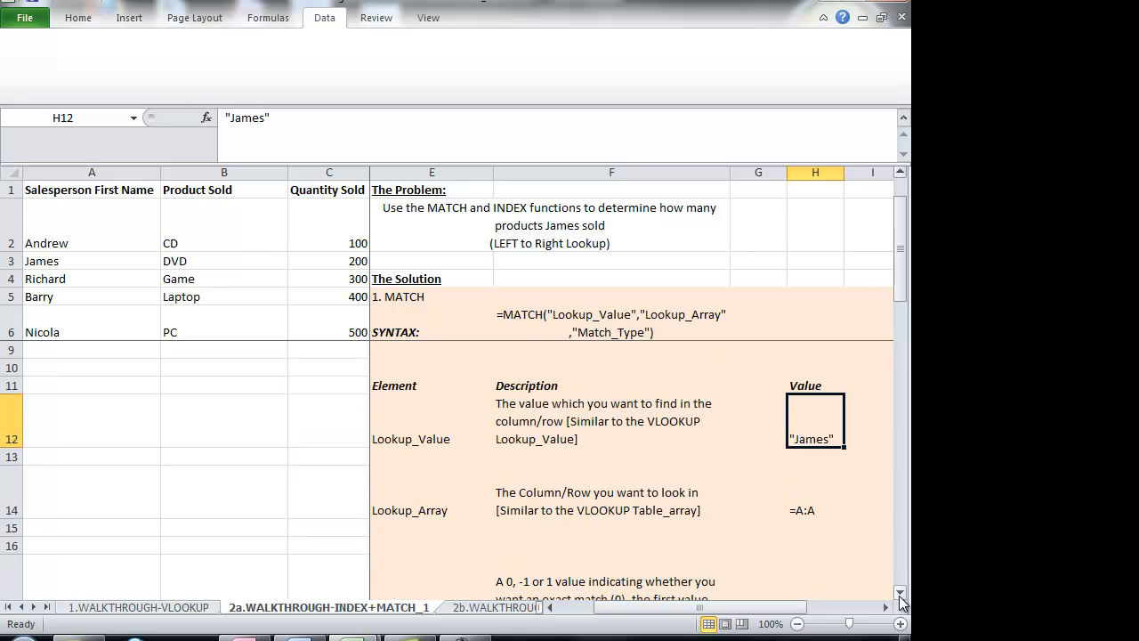
left_click(901, 593)
left_click(900, 594)
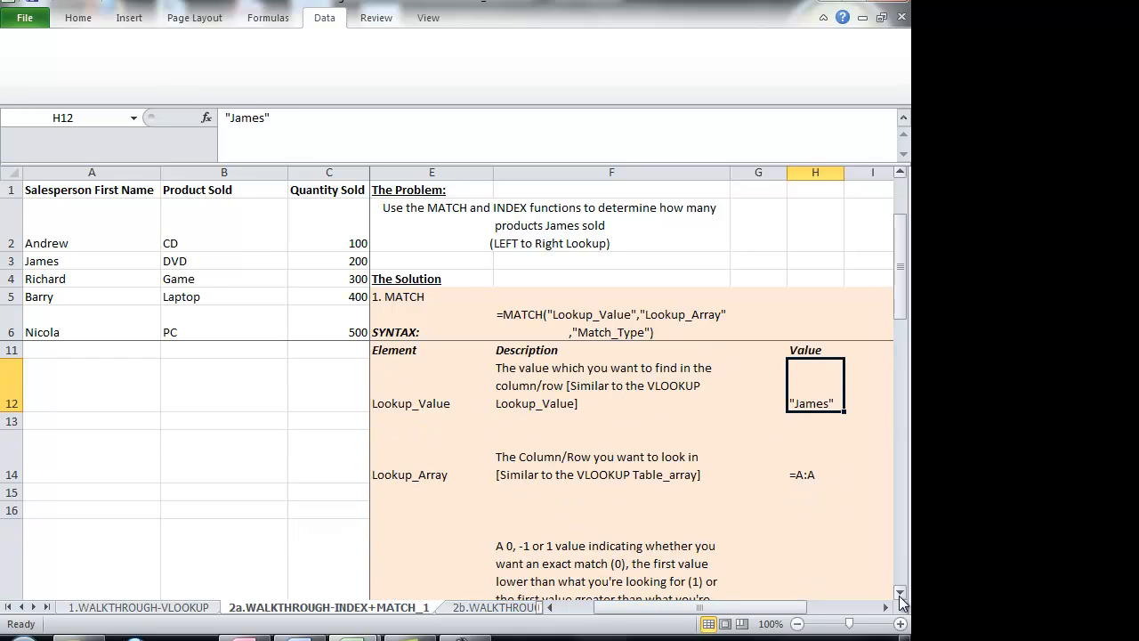
left_click(900, 593)
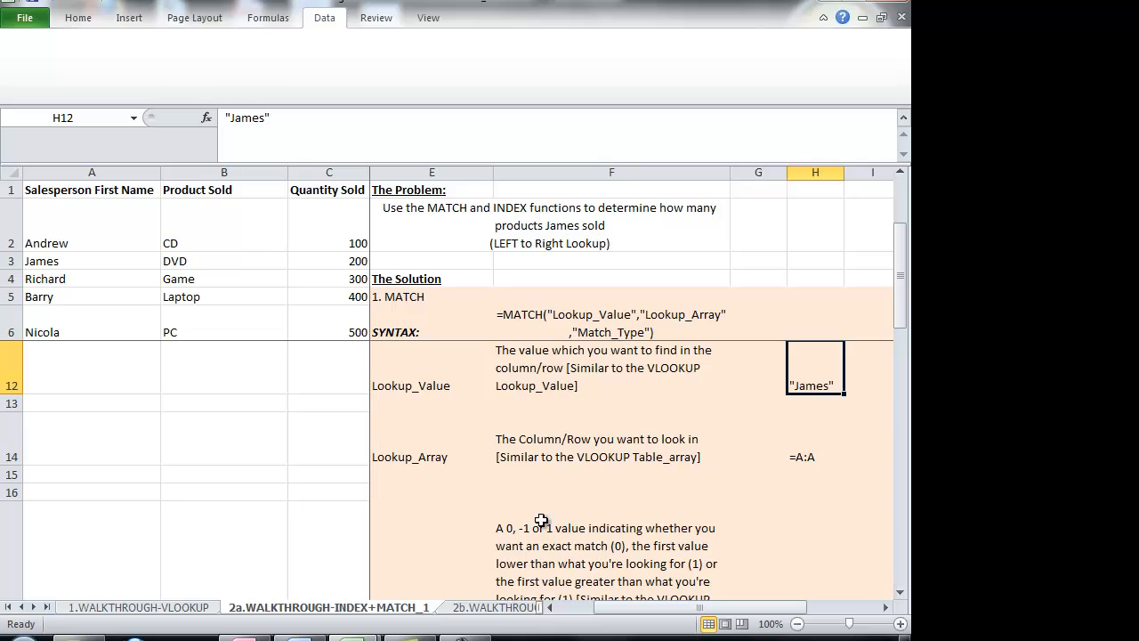
left_click(439, 469)
left_click(450, 452)
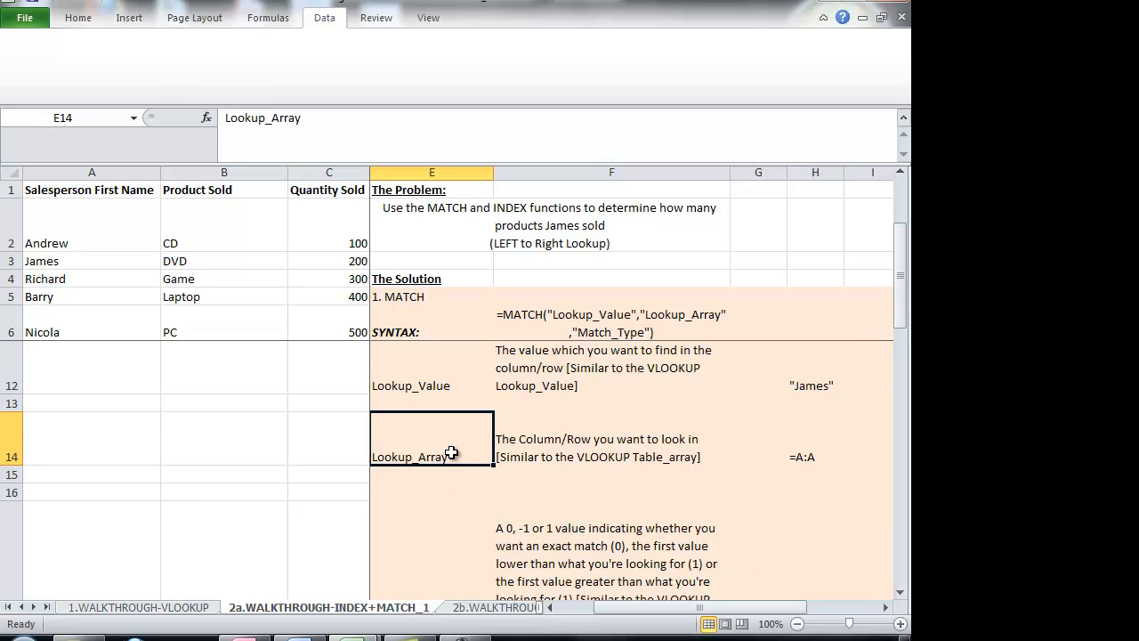
left_click(556, 460)
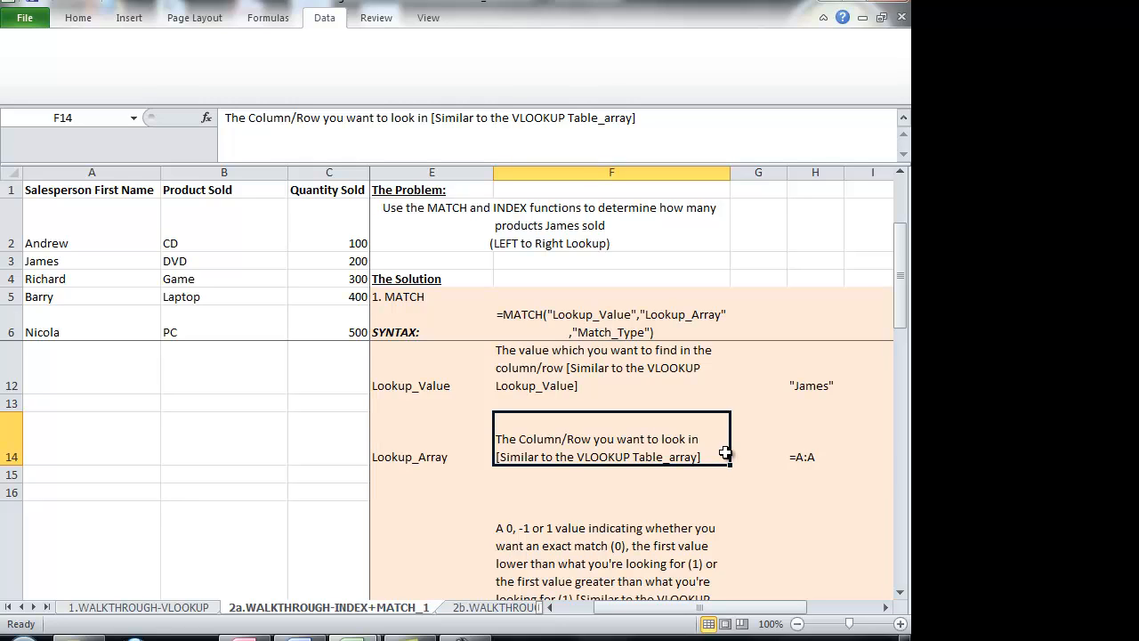
left_click(805, 454)
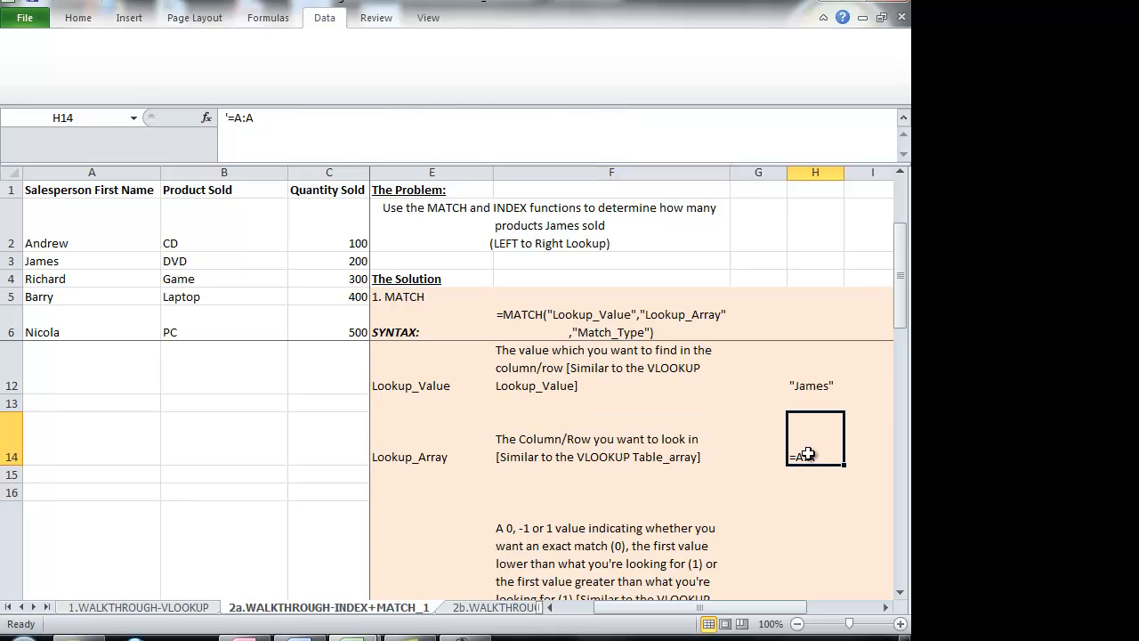
Step: Examine the Match_Type element's description and its example value in row 17
left_click(901, 593)
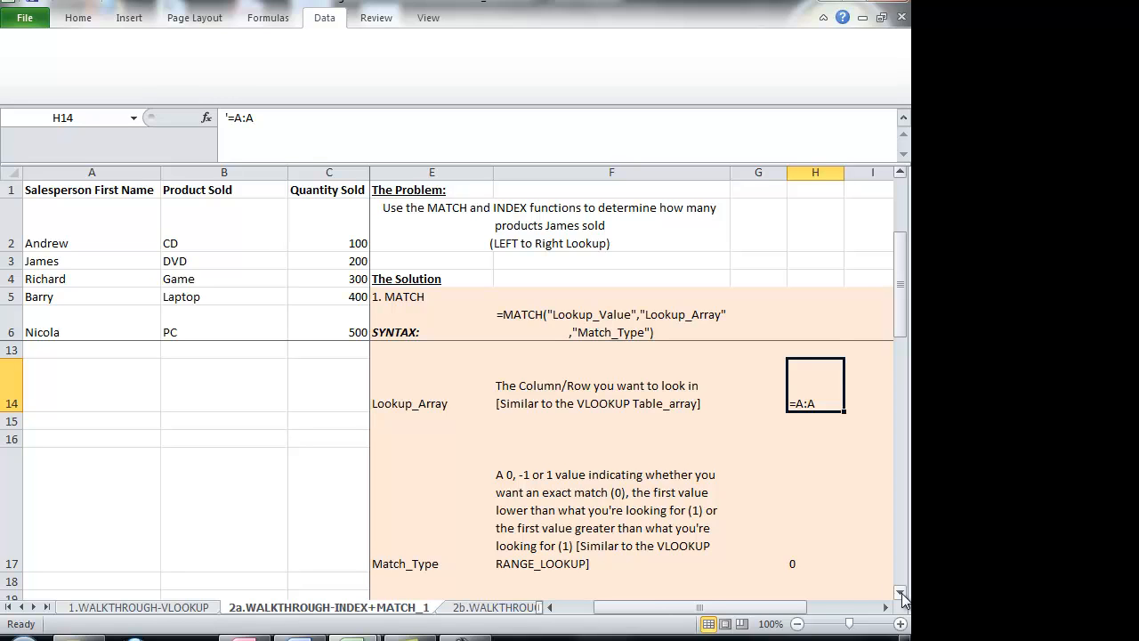
left_click(901, 593)
left_click(901, 593)
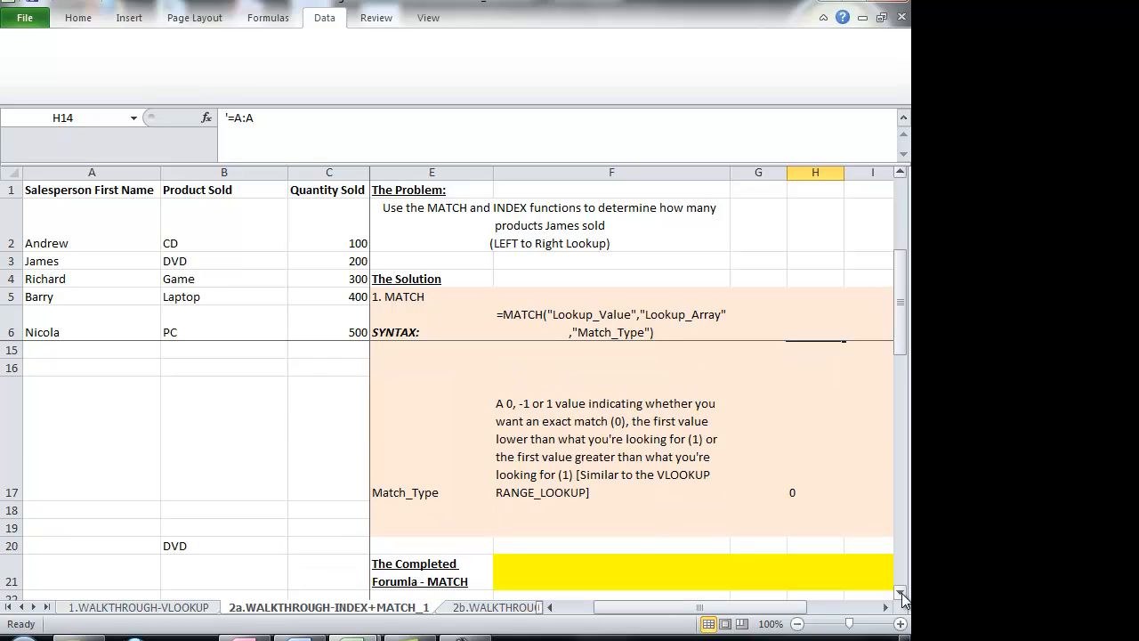
left_click(439, 489)
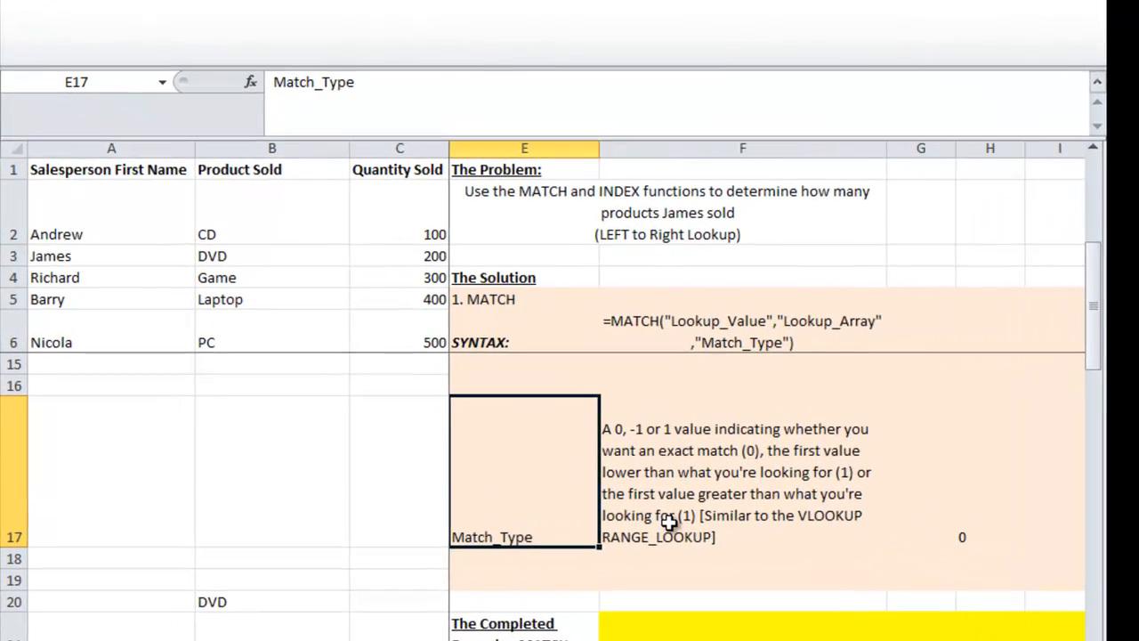
left_click(670, 522)
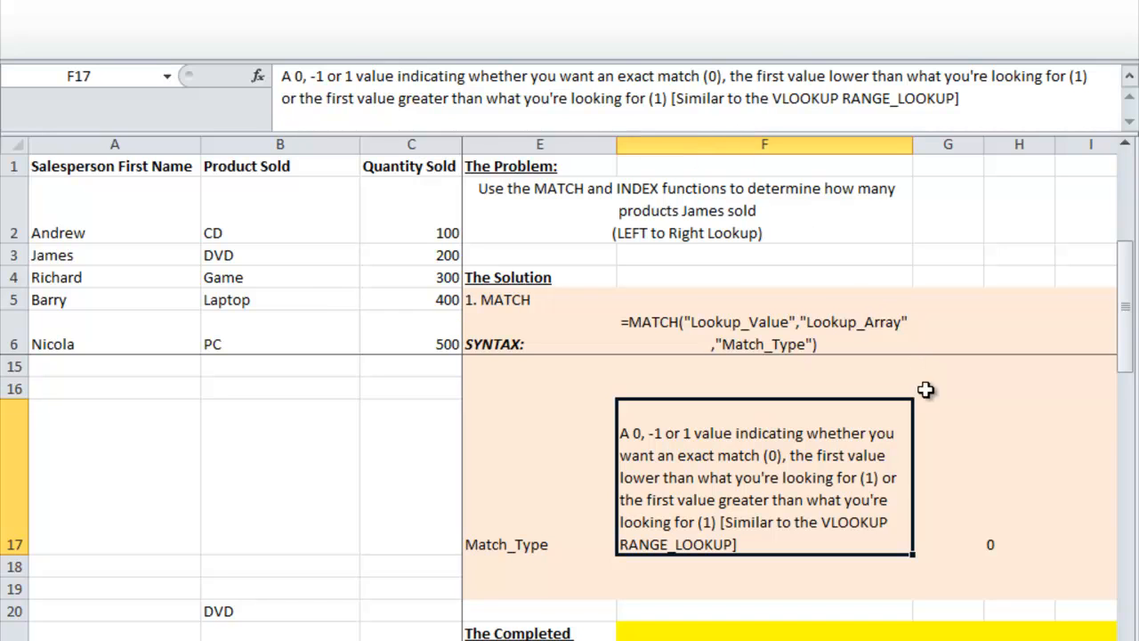
left_click(1005, 529)
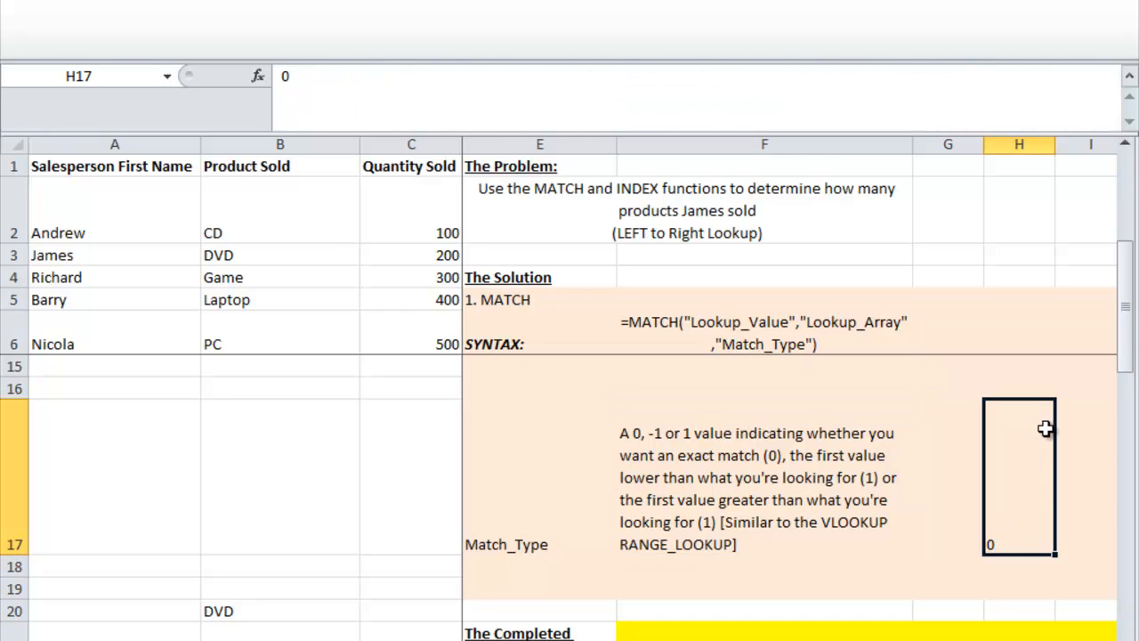
Step: Start a MATCH formula in F21, entering the first name of the salesperson from the problem statement as the quoted lookup value
left_click_drag(1128, 300, 1132, 354)
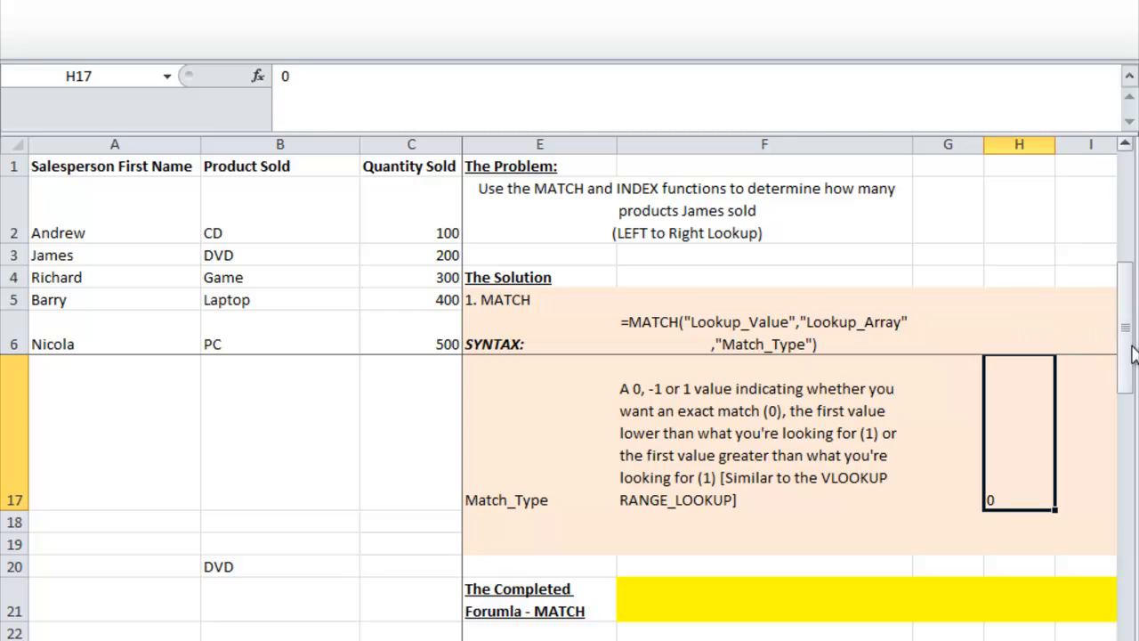
left_click(755, 603)
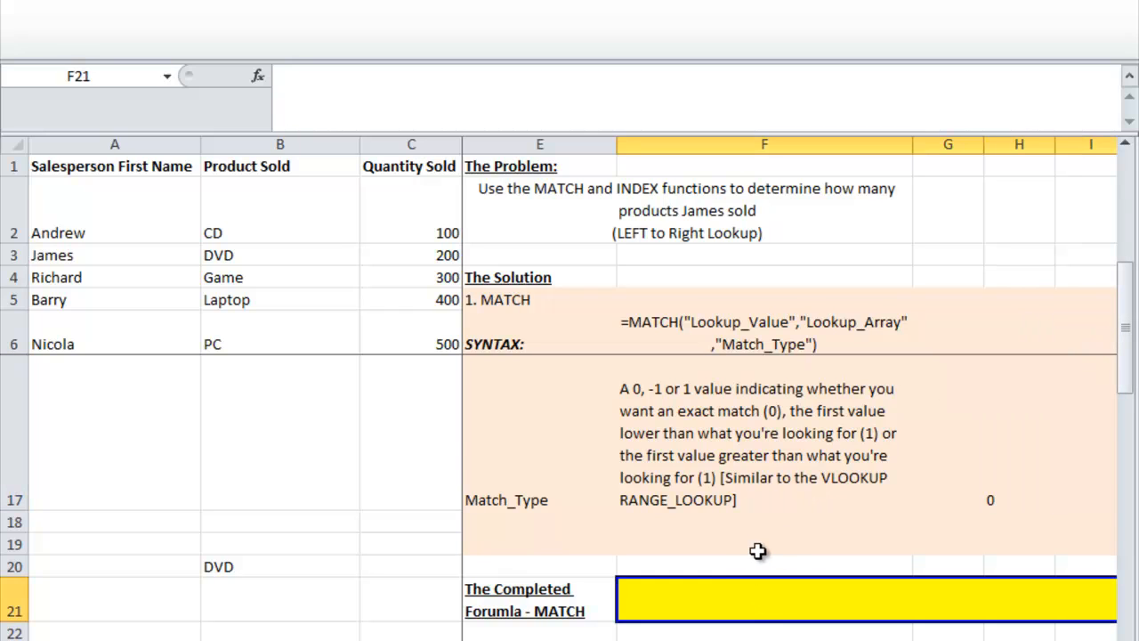
type("=")
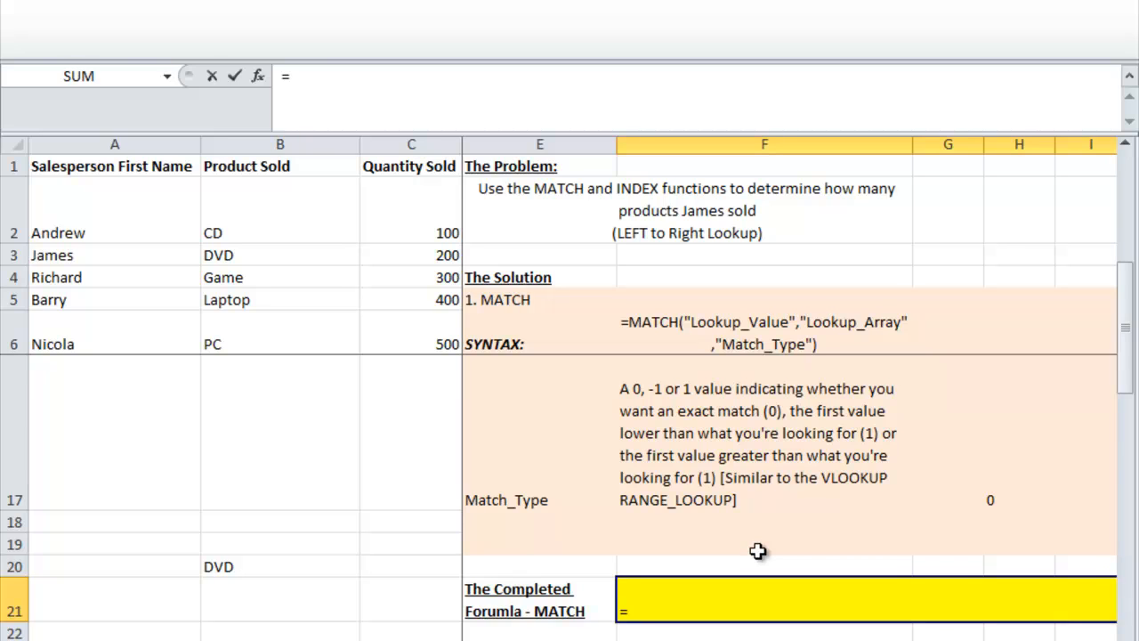
type("MATCH")
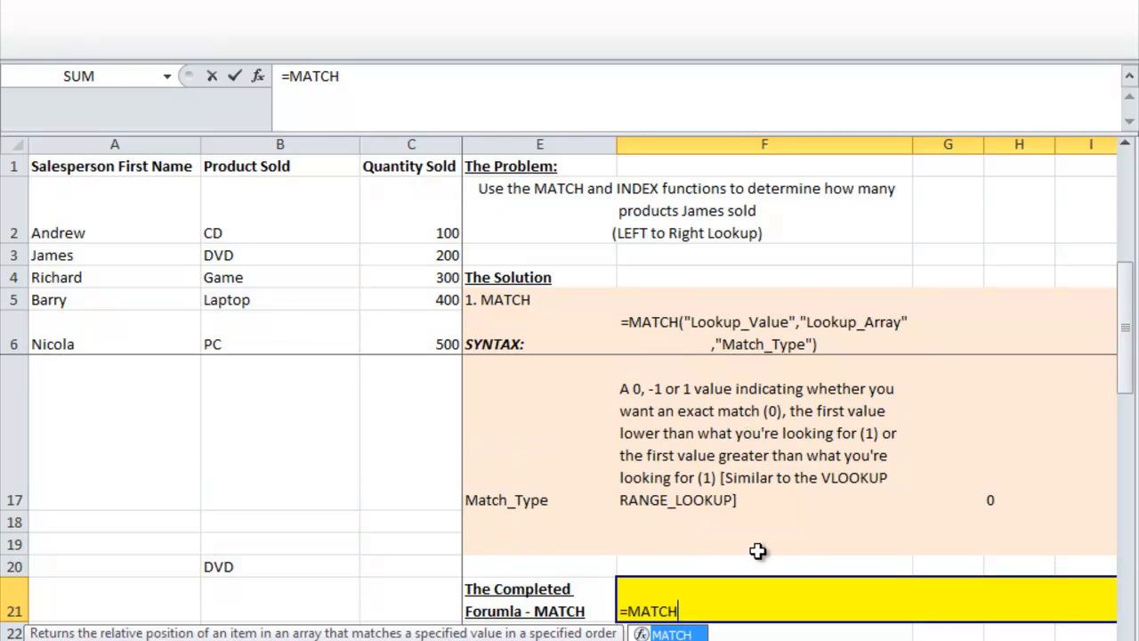
type("(")
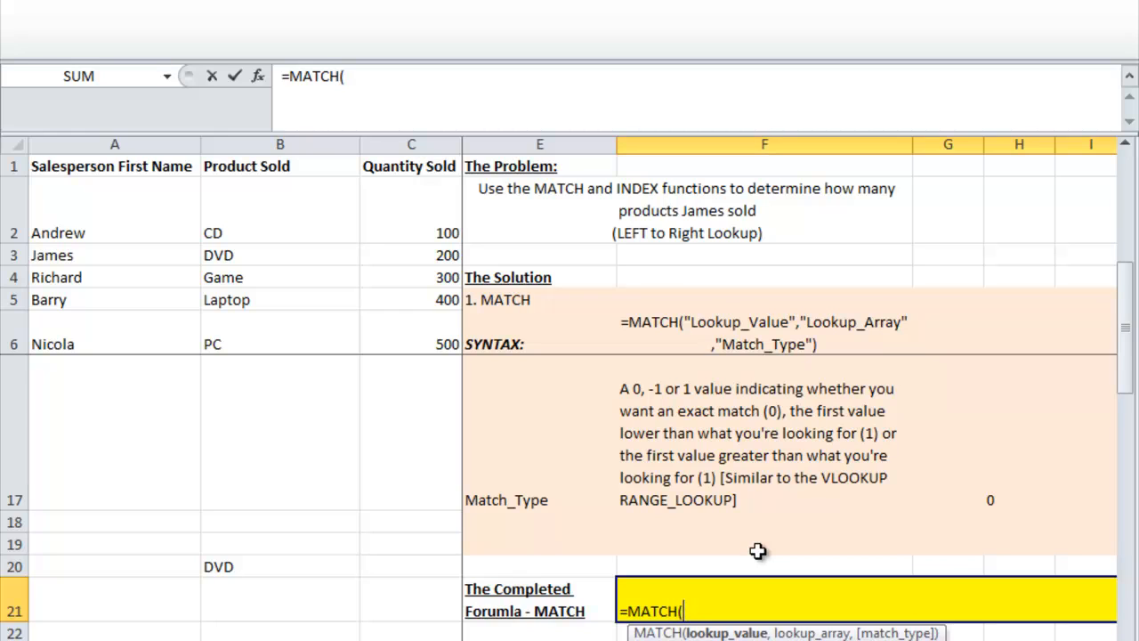
type("\"jAMES")
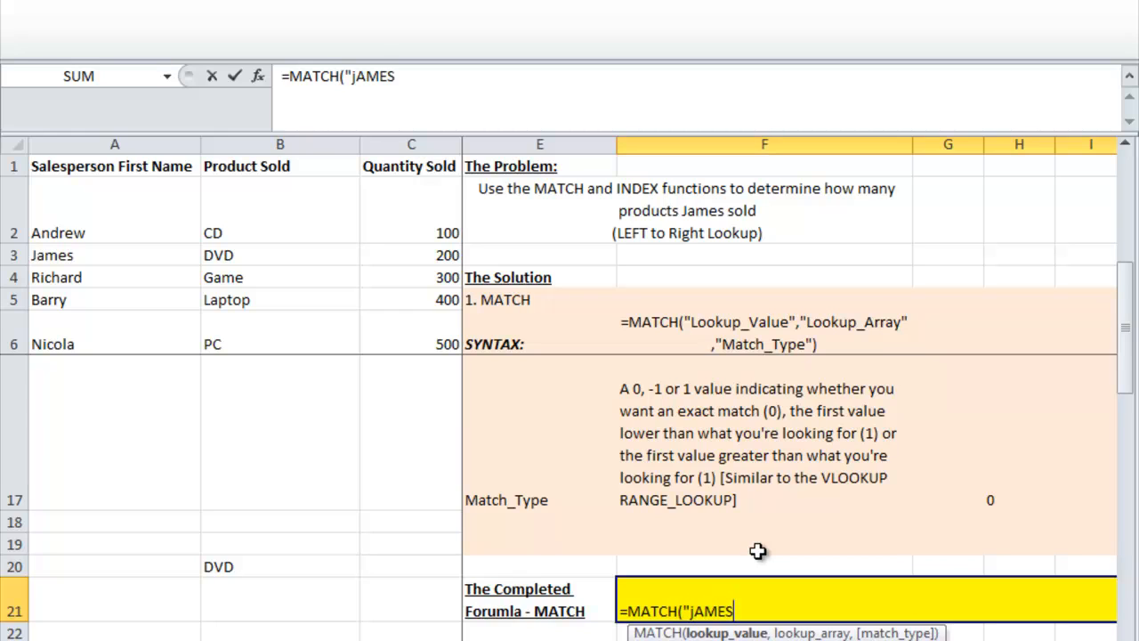
key("BackSpace")
key("BackSpace")
key("BackSpace")
key("BackSpace")
key("BackSpace")
type("Ja")
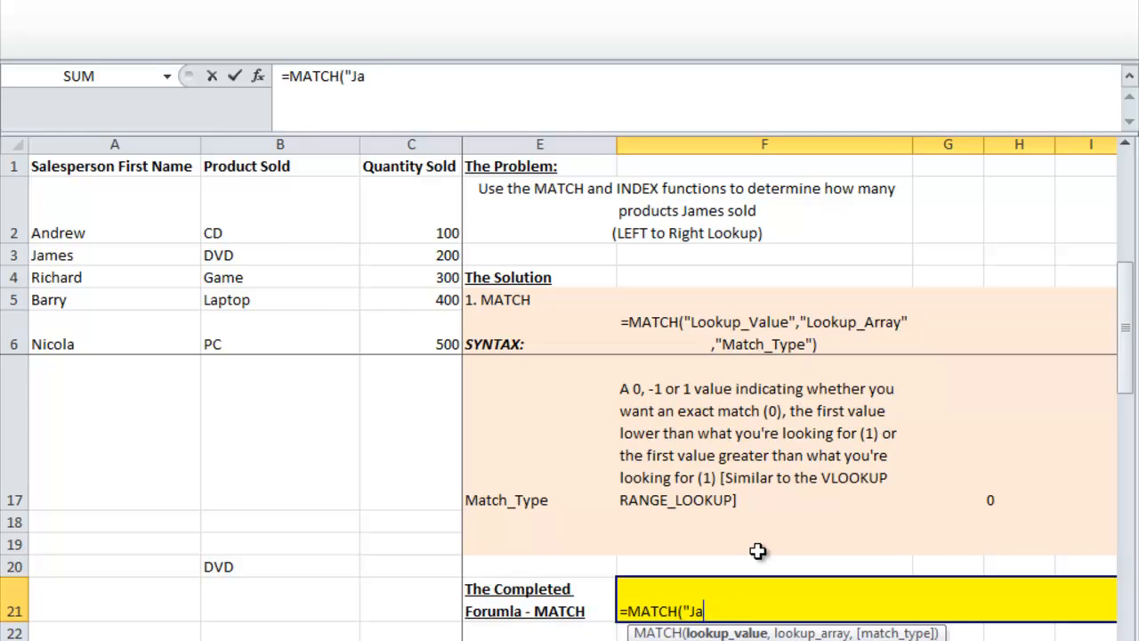
type("mes\",")
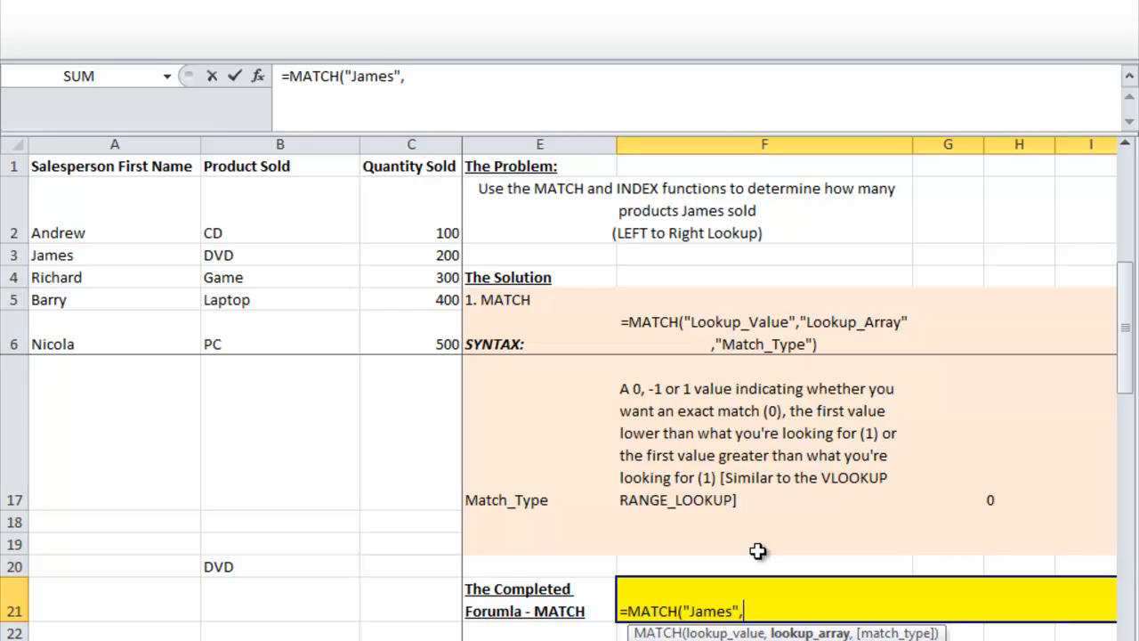
Step: Complete the F21 MATCH formula with column A:A as the lookup array and 0 as the match type, and check its result
left_click(153, 135)
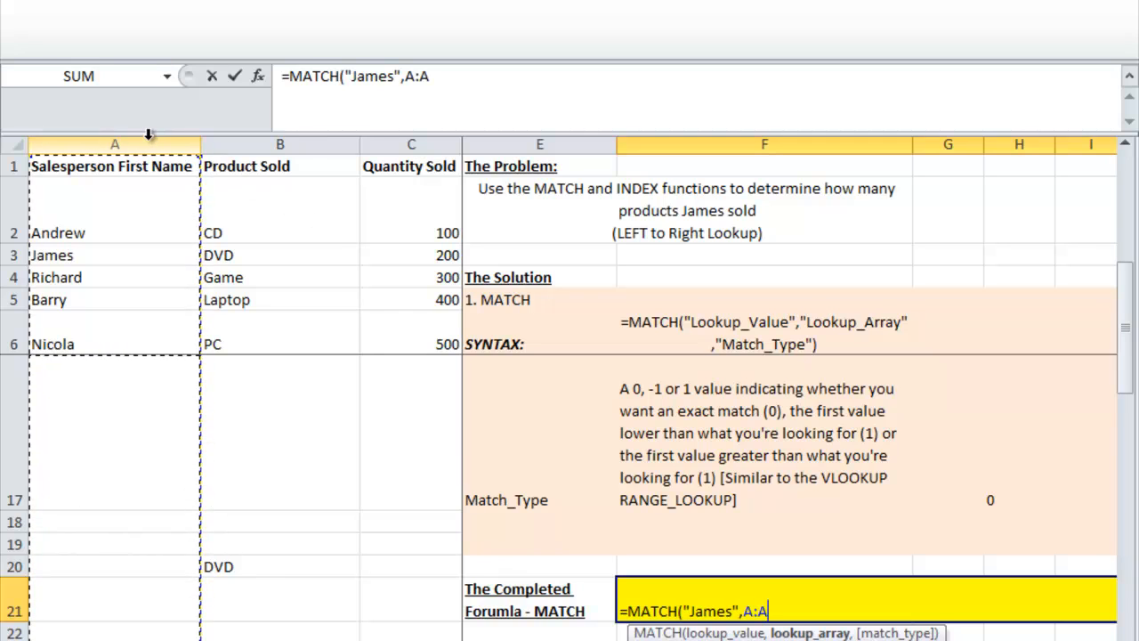
type(",")
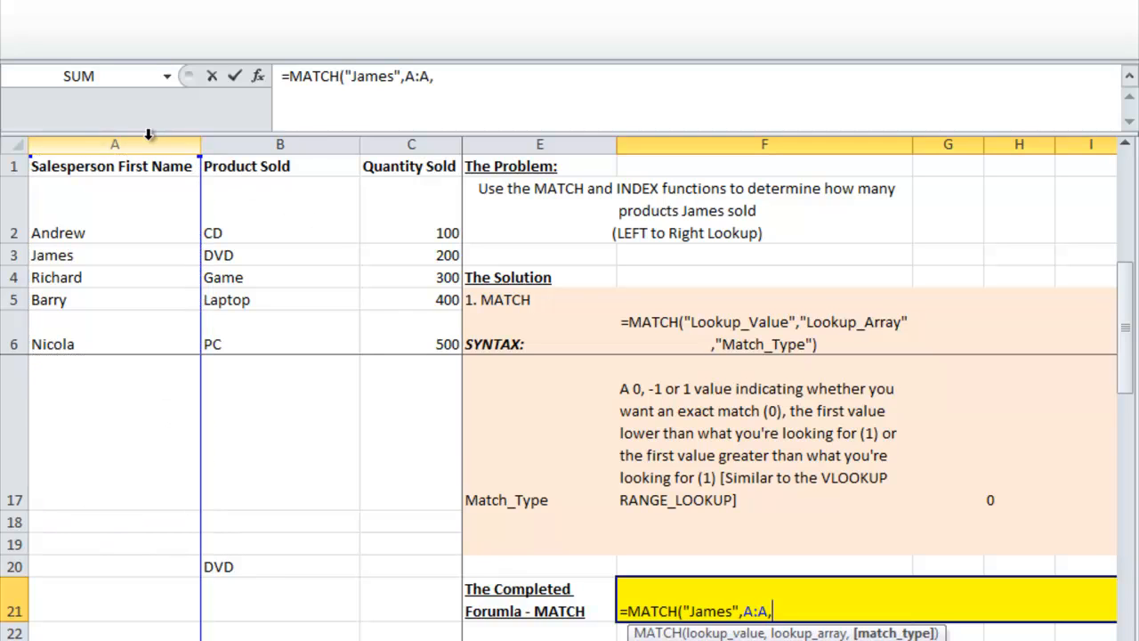
type("0)")
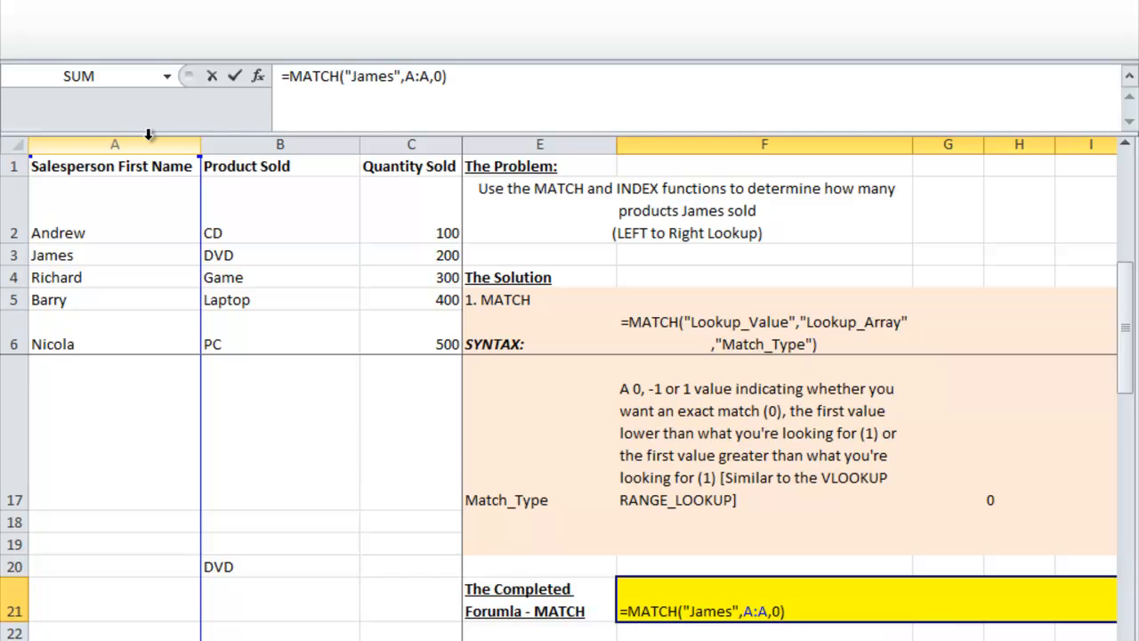
key("Return")
key("Up")
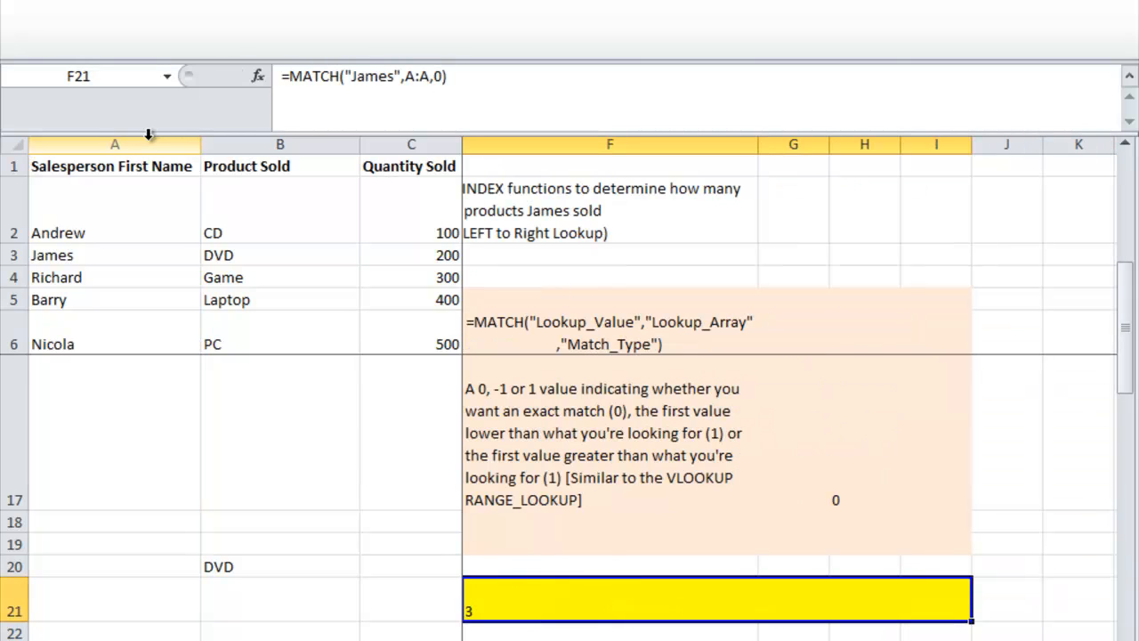
key("Left")
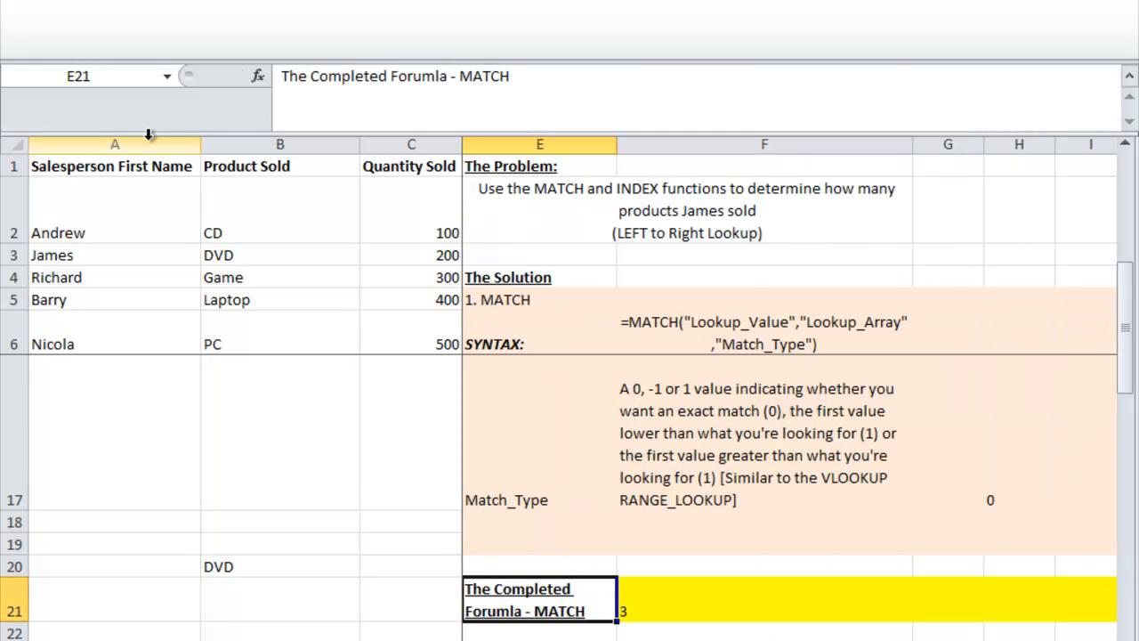
key("Right")
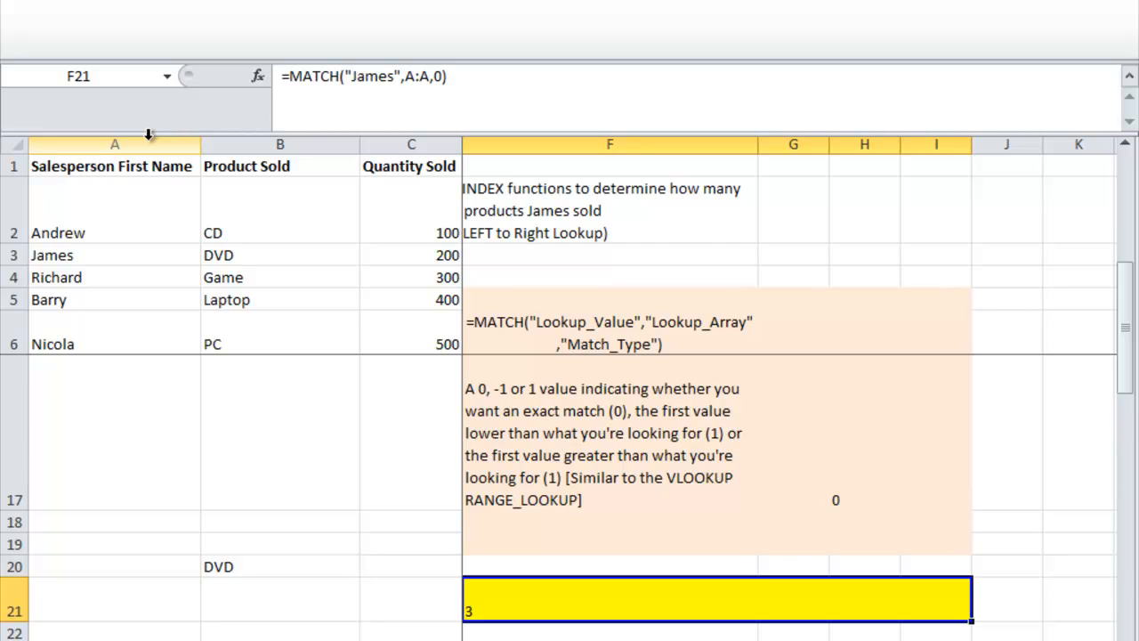
Step: Examine the INDEX function's syntax in F25 and its map-grid description in F27
key("Left")
key("Down")
key("Down")
key("Down")
key("Down")
key("Down")
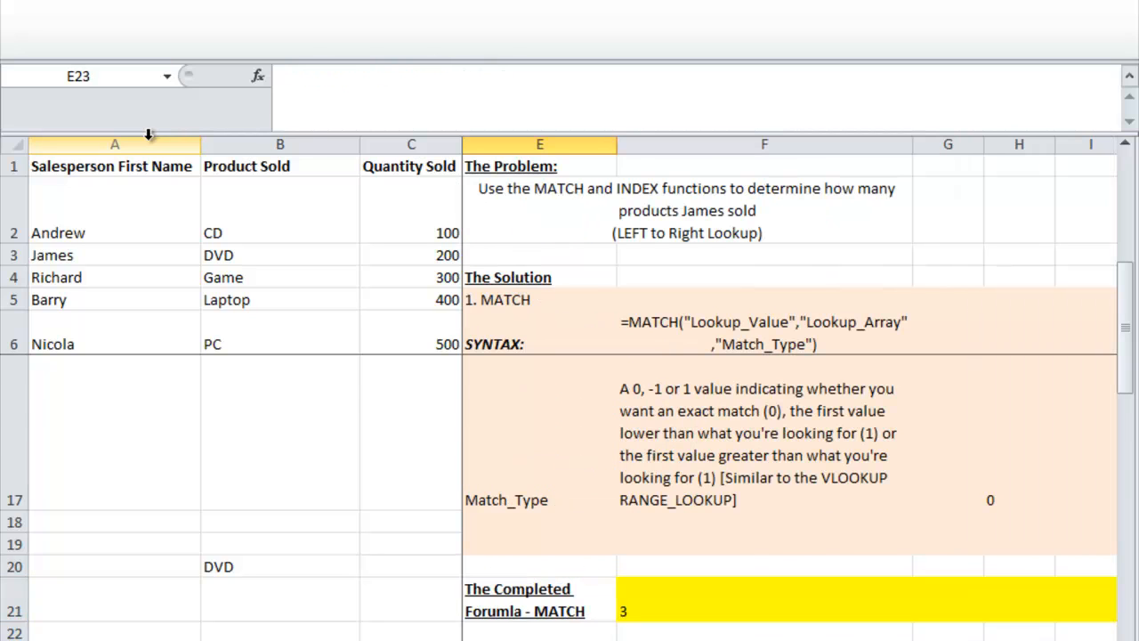
key("Up")
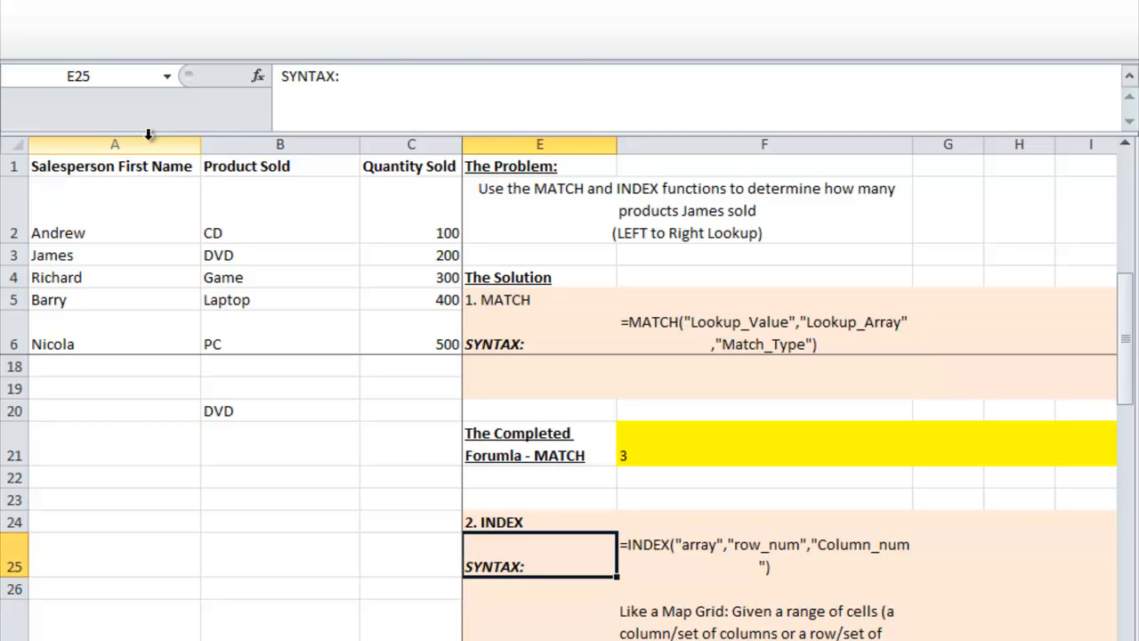
key("Right")
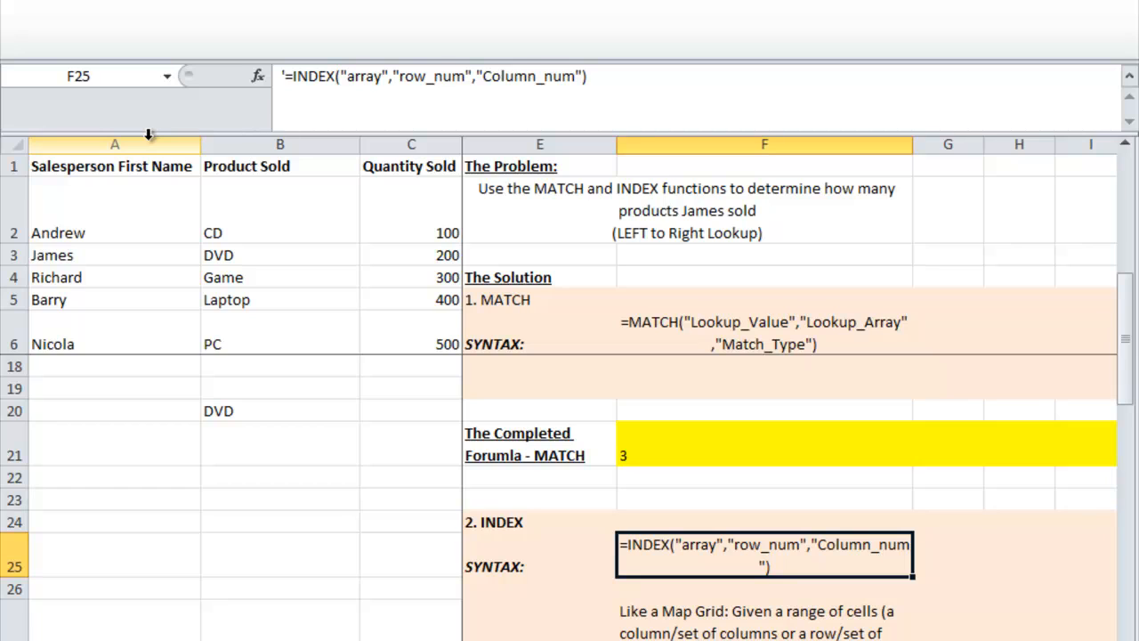
scroll(149, 134, "down", 2)
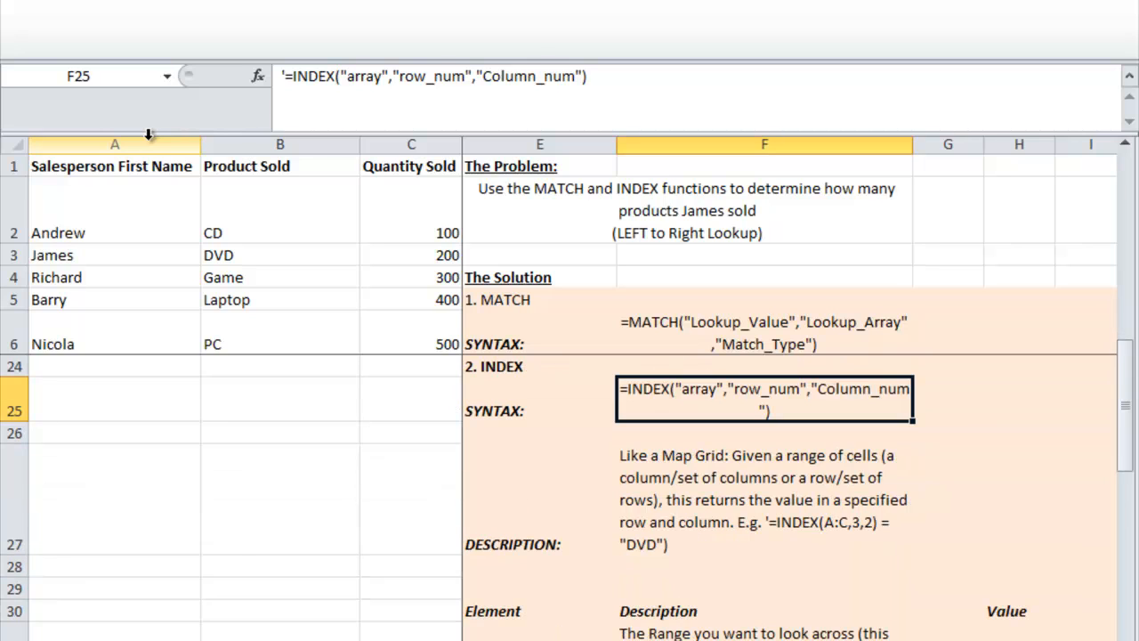
left_click(735, 469)
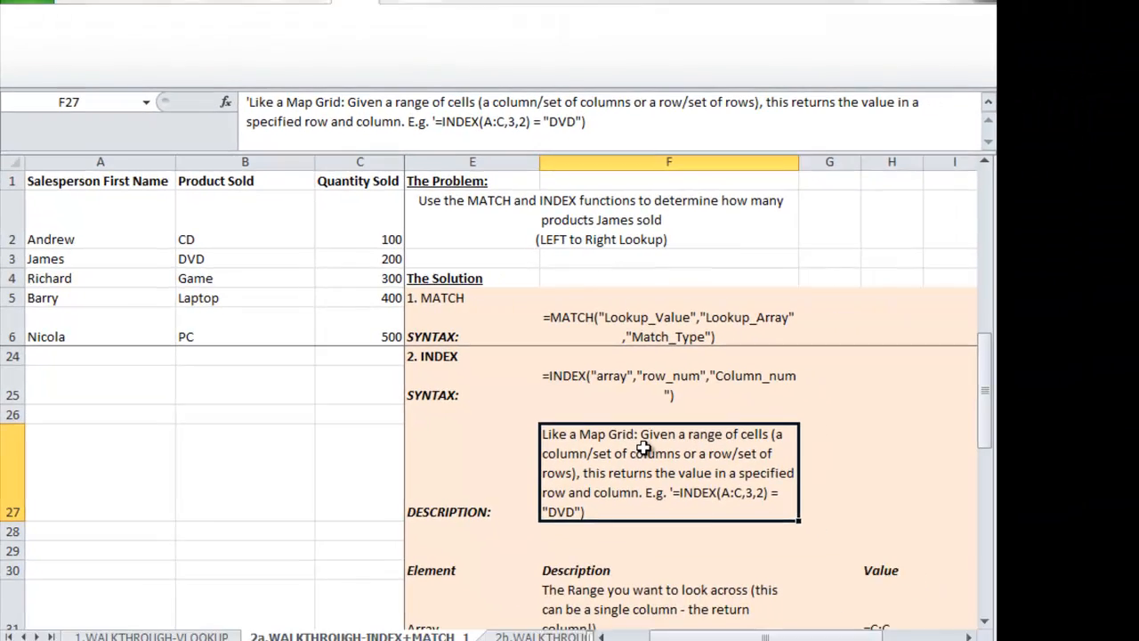
left_click(732, 411)
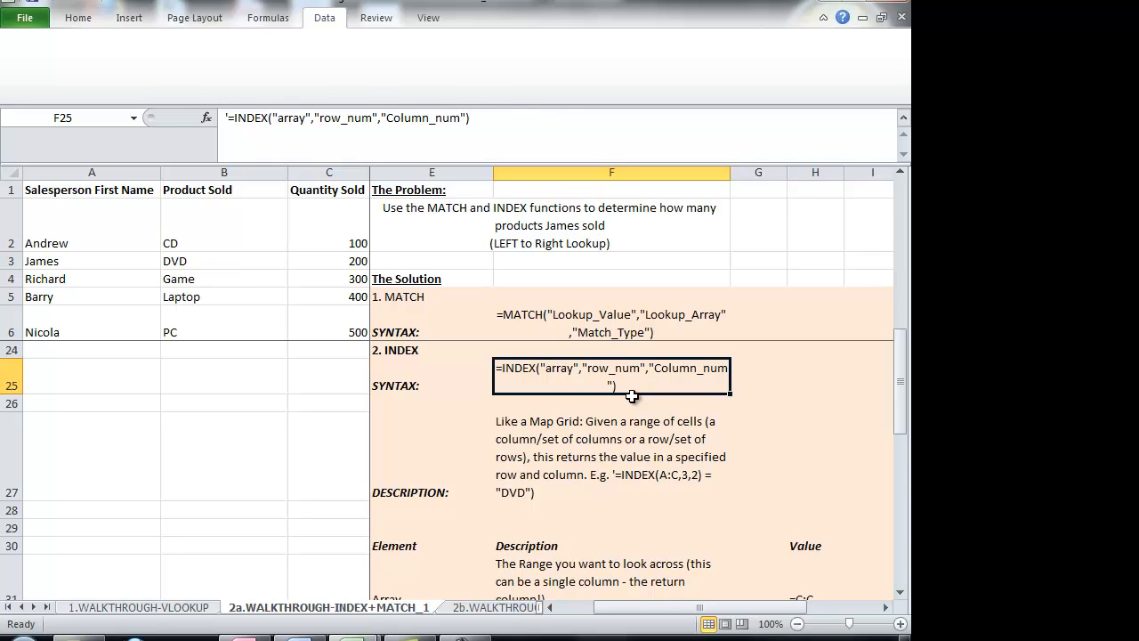
Step: Examine the INDEX Array element's description in F31 and its example value in H31
left_click(682, 560)
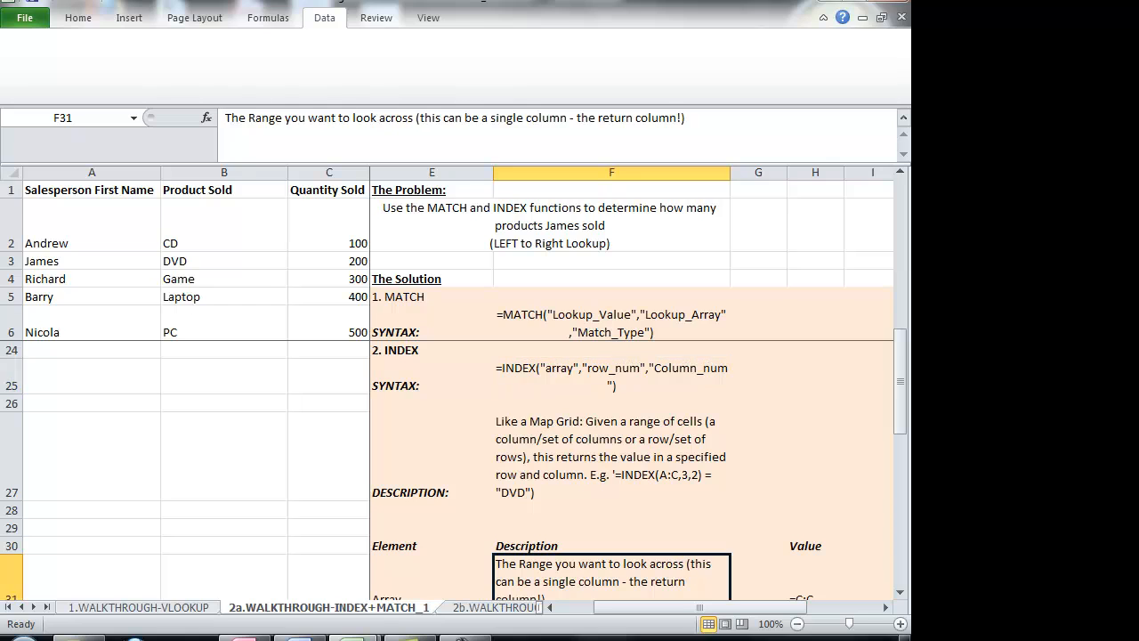
left_click(900, 592)
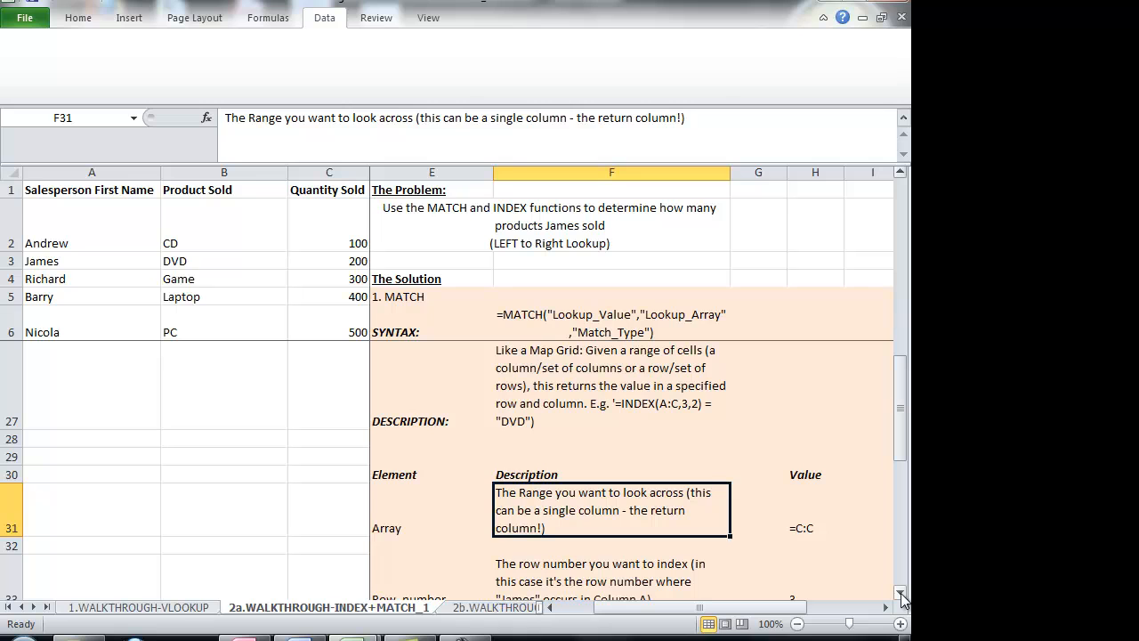
key("Right")
key("Right")
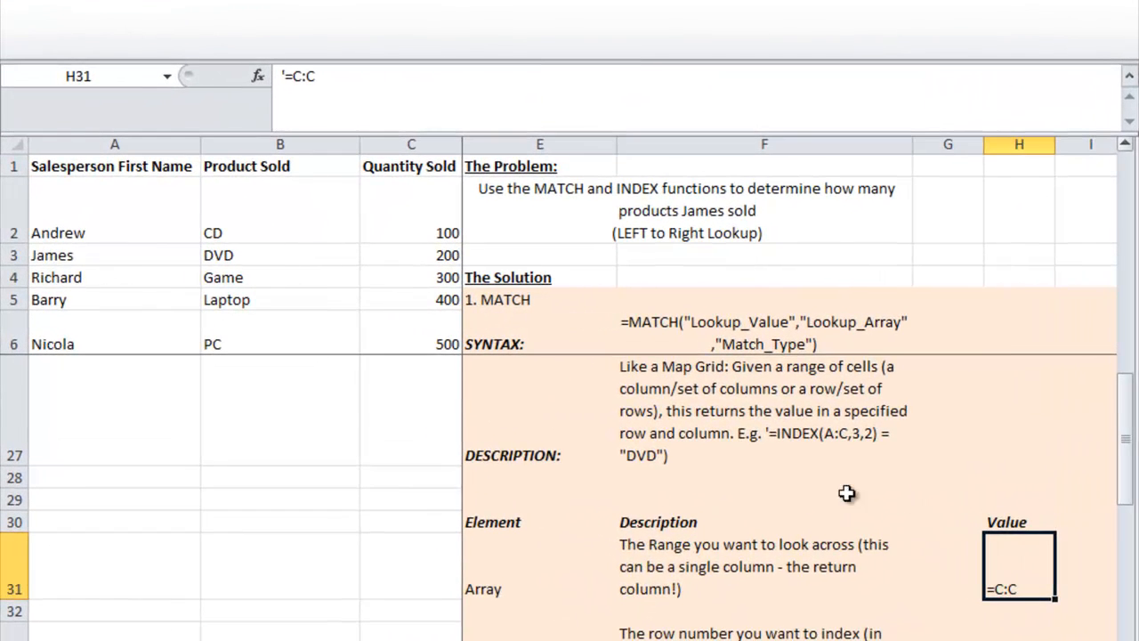
Step: Examine the Row_number element in row 33, including its description and the formula behind its value in H33
scroll(595, 469, "down", 1)
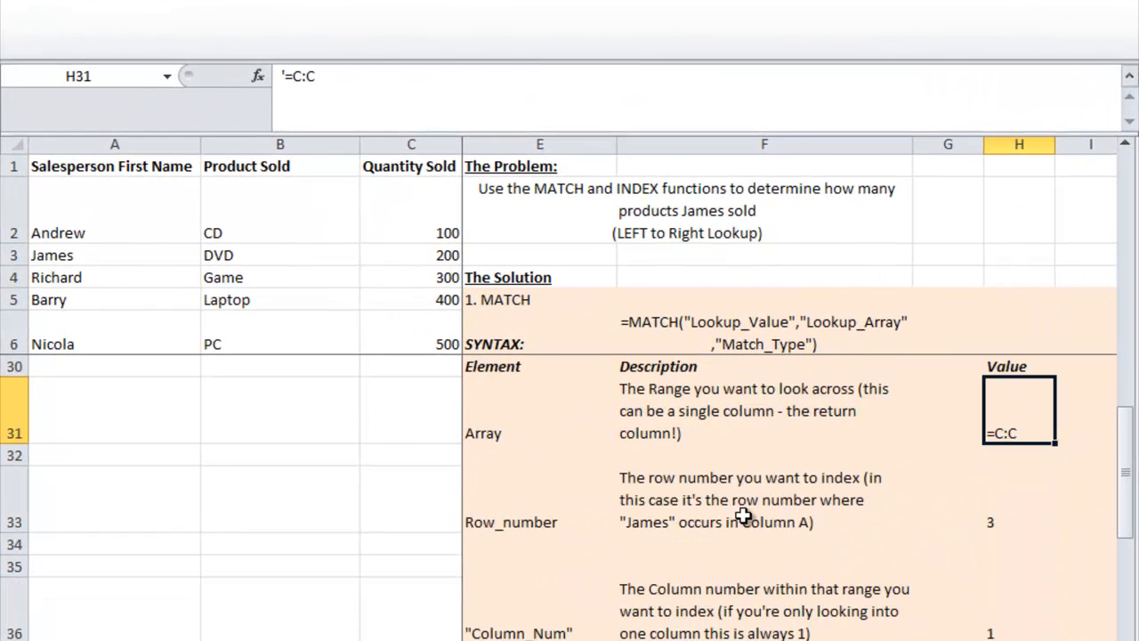
left_click(557, 529)
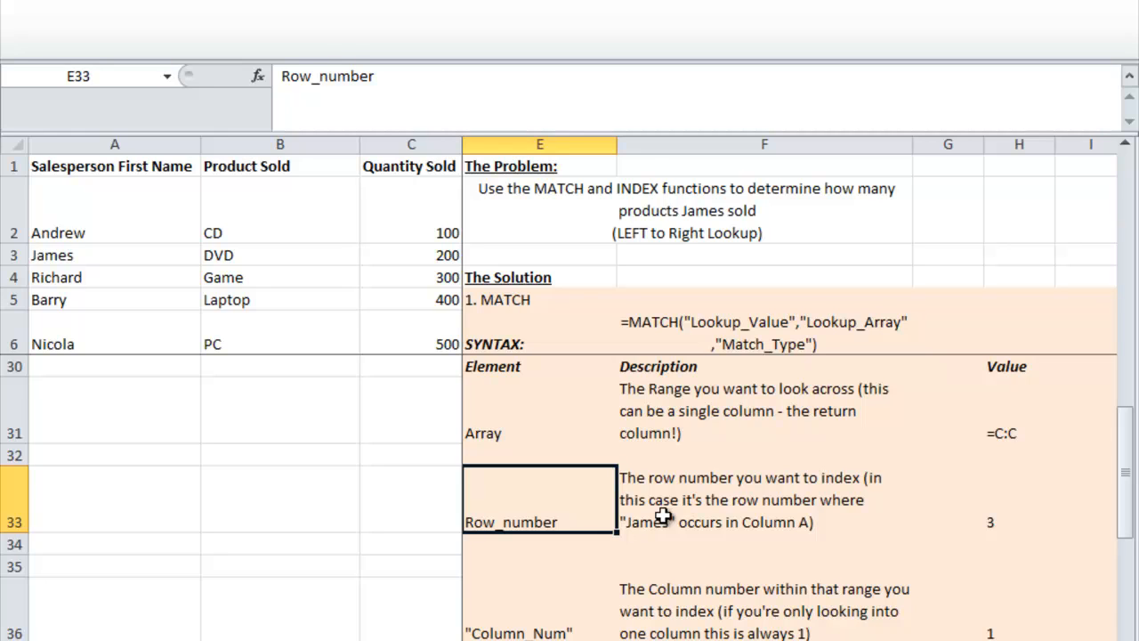
key("Right")
key("Right")
key("Right")
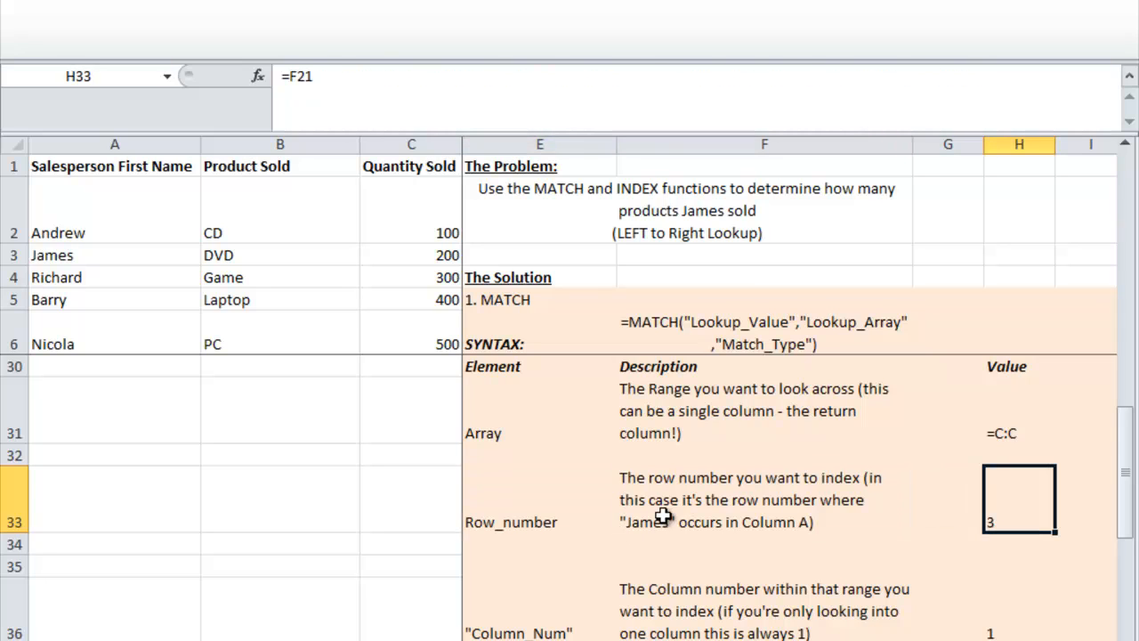
Step: Examine the Column_Num element's description and its example value in row 36
key("Down")
key("Left")
key("Left")
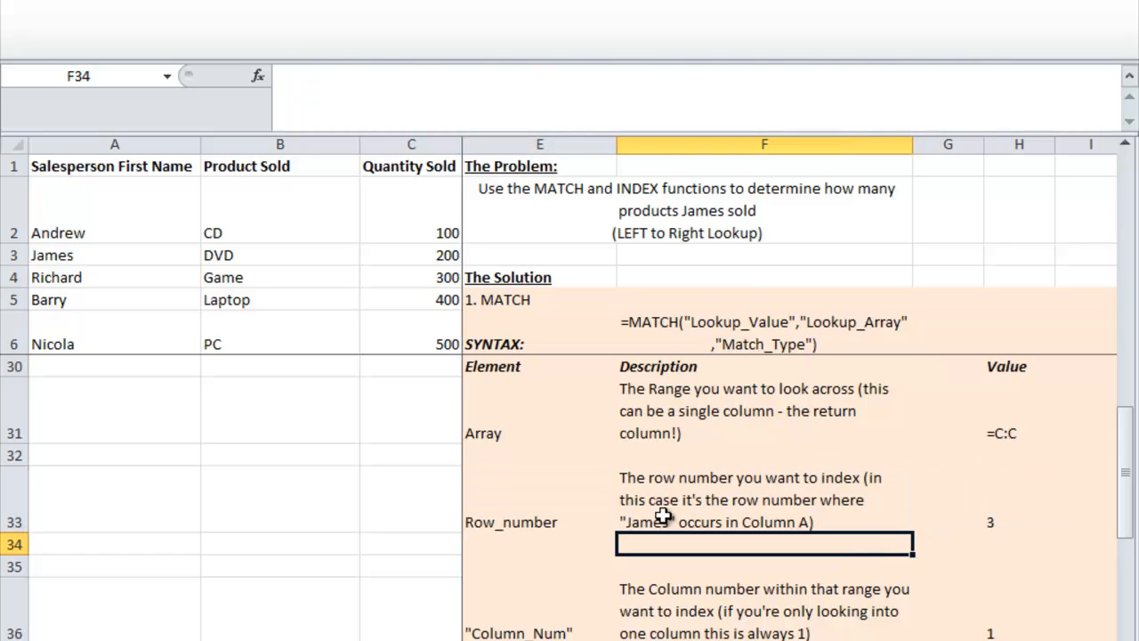
key("Down")
key("Down")
key("Left")
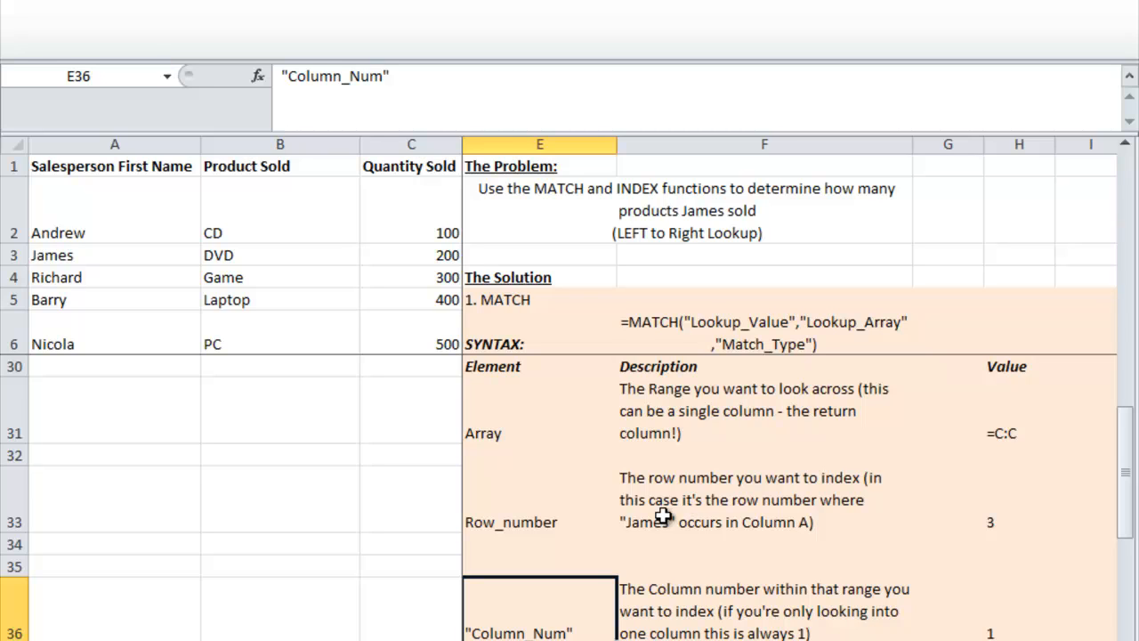
key("Right")
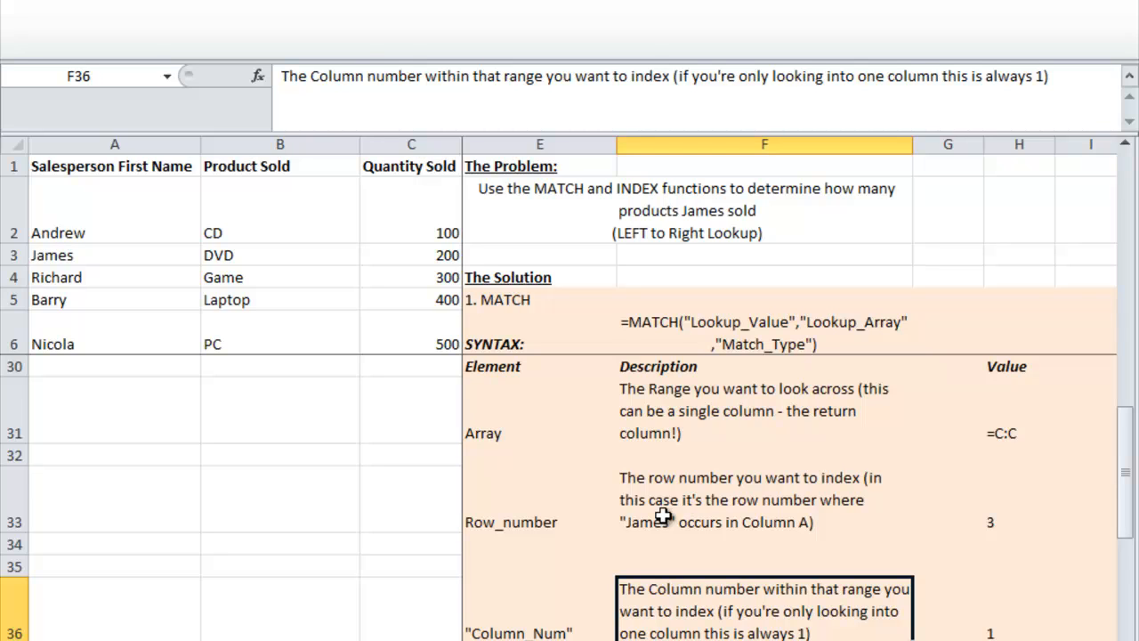
key("Right")
key("Right")
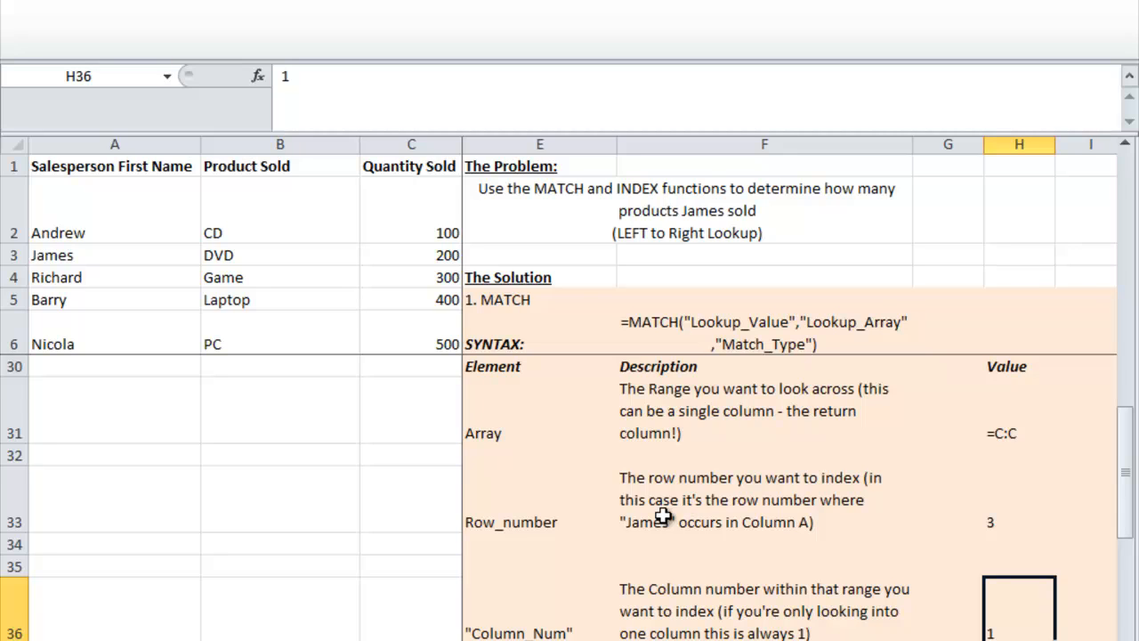
Step: Enter the formula =INDEX(C:C,3,1) in the yellow cell F40
key("Down")
key("Up")
key("Down")
key("Down")
key("Down")
key("Down")
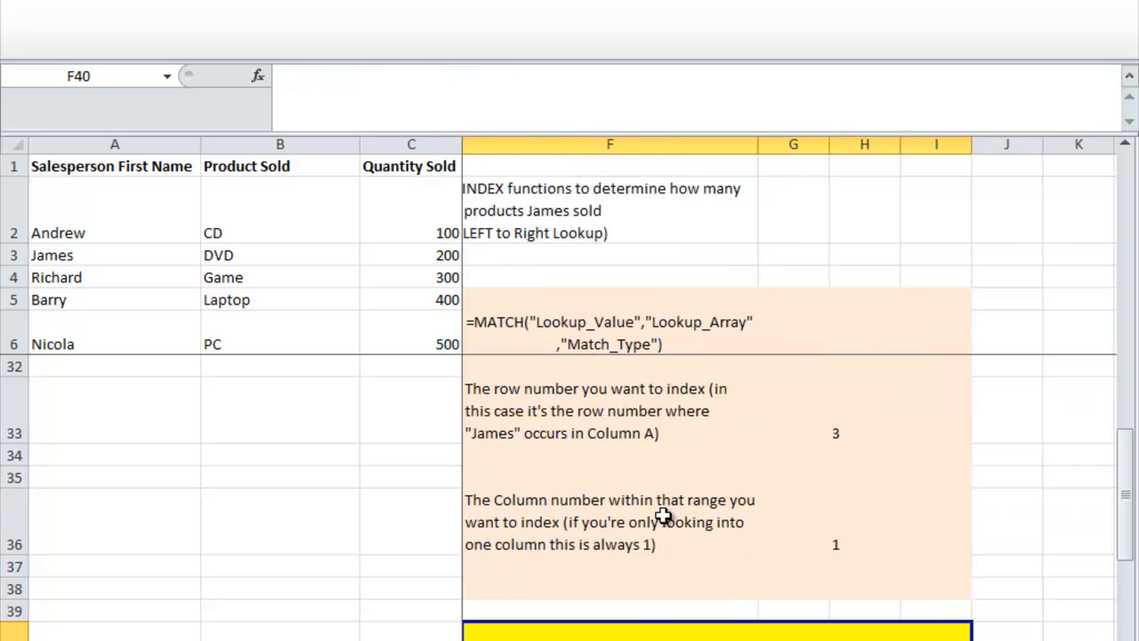
type("=ind")
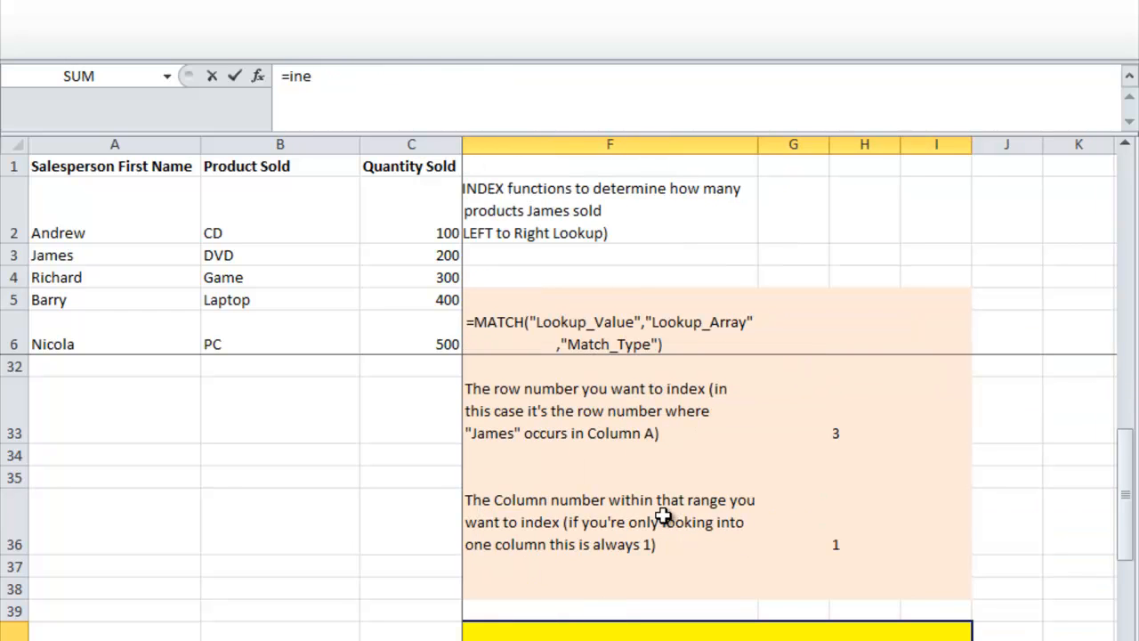
type("ex")
key("Tab")
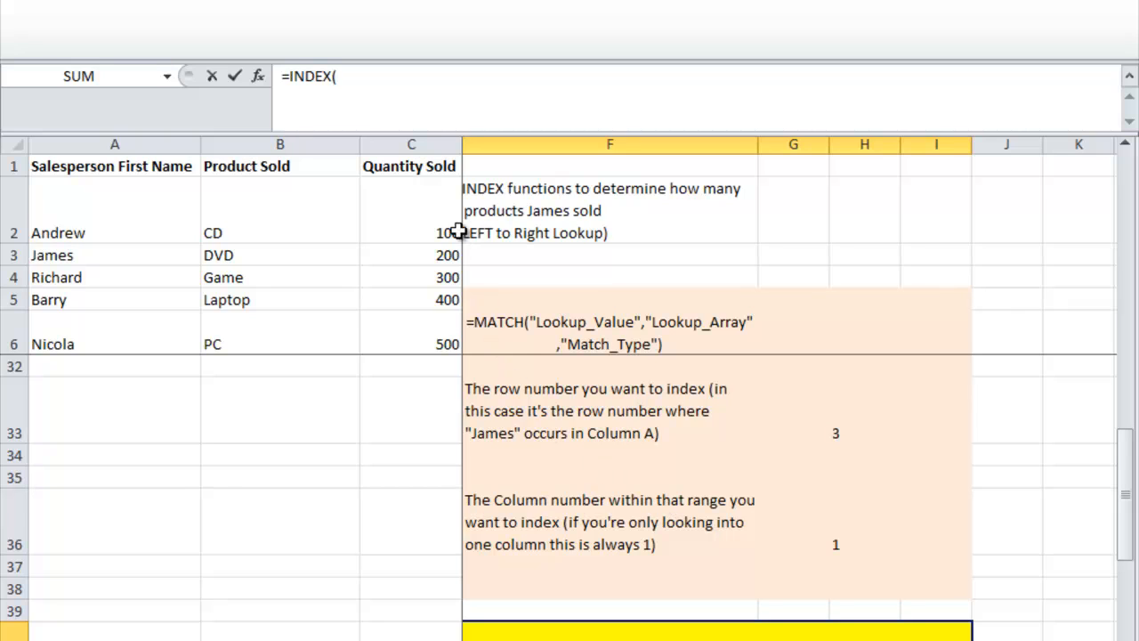
left_click(425, 143)
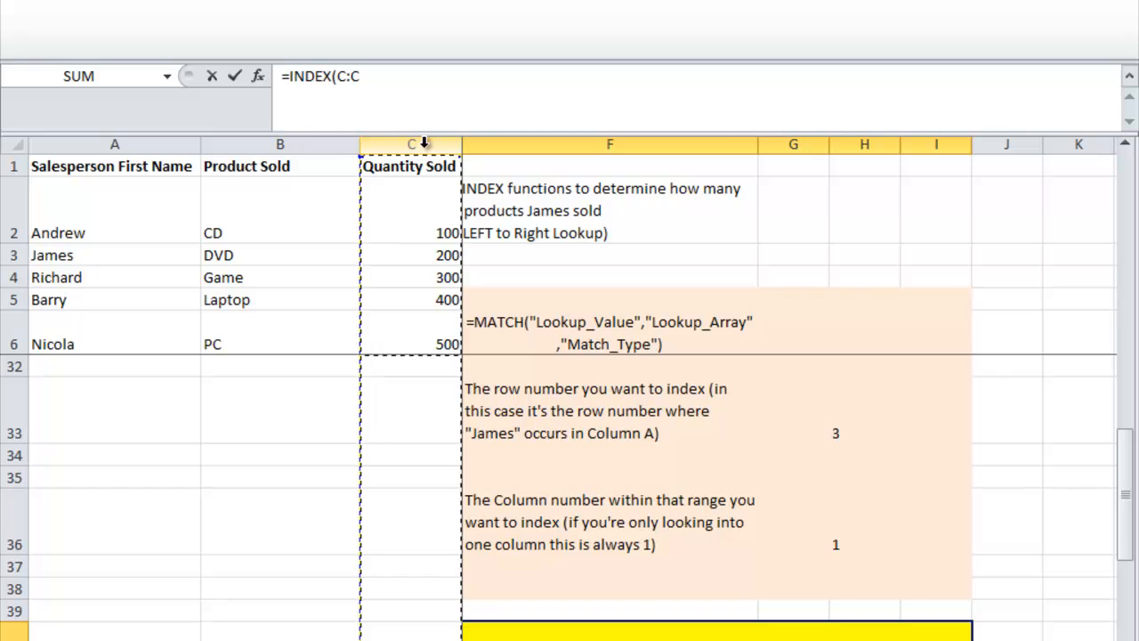
type(",3,1)")
key("Return")
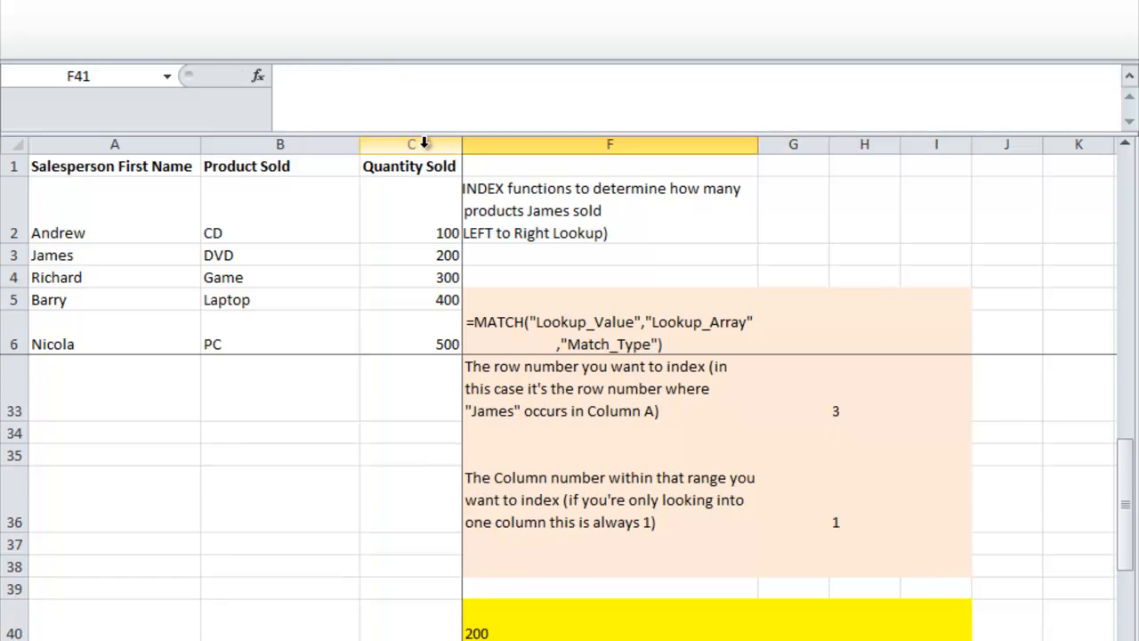
Step: Start the combined INDEX + MATCH formula in the yellow cell F42 with INDEX and column C as its array
key("Up")
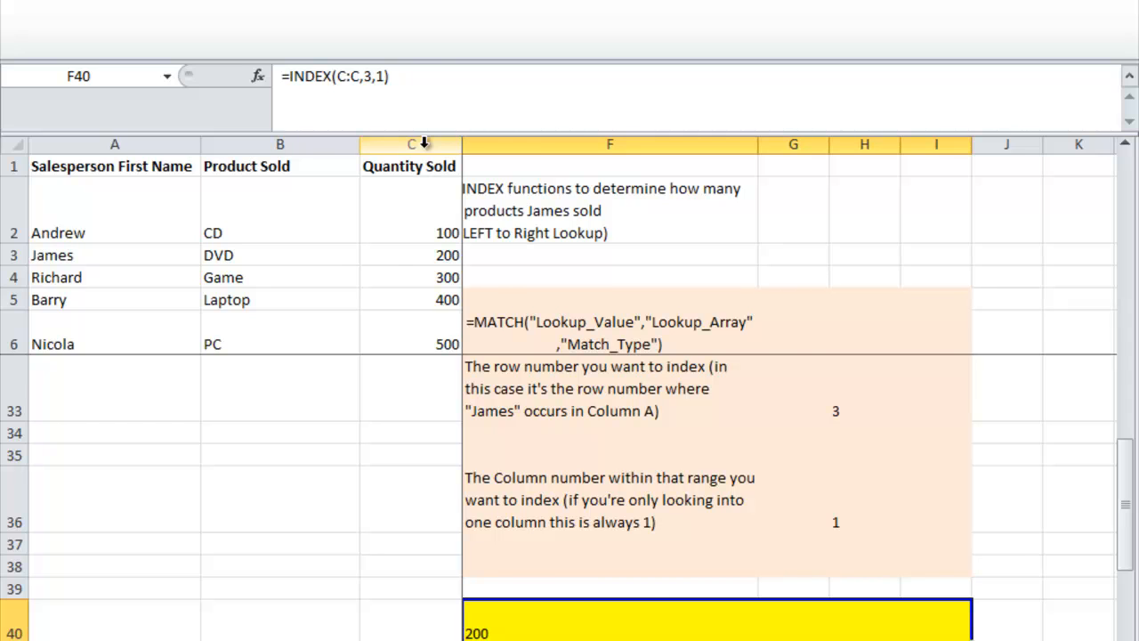
key("Left")
key("Down")
key("Down")
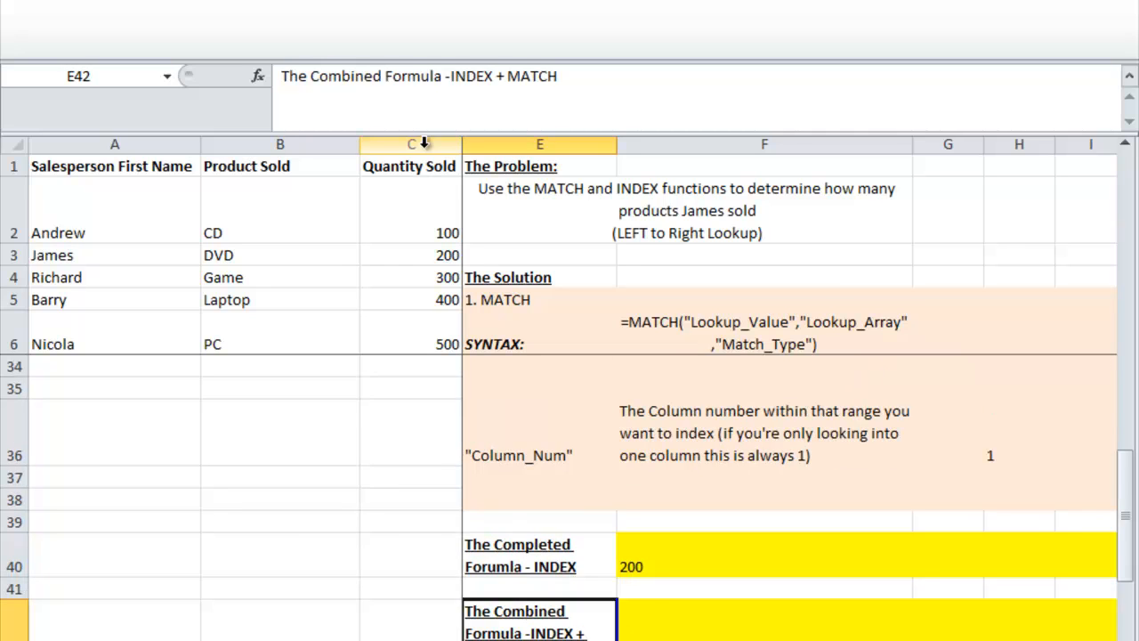
key("Right")
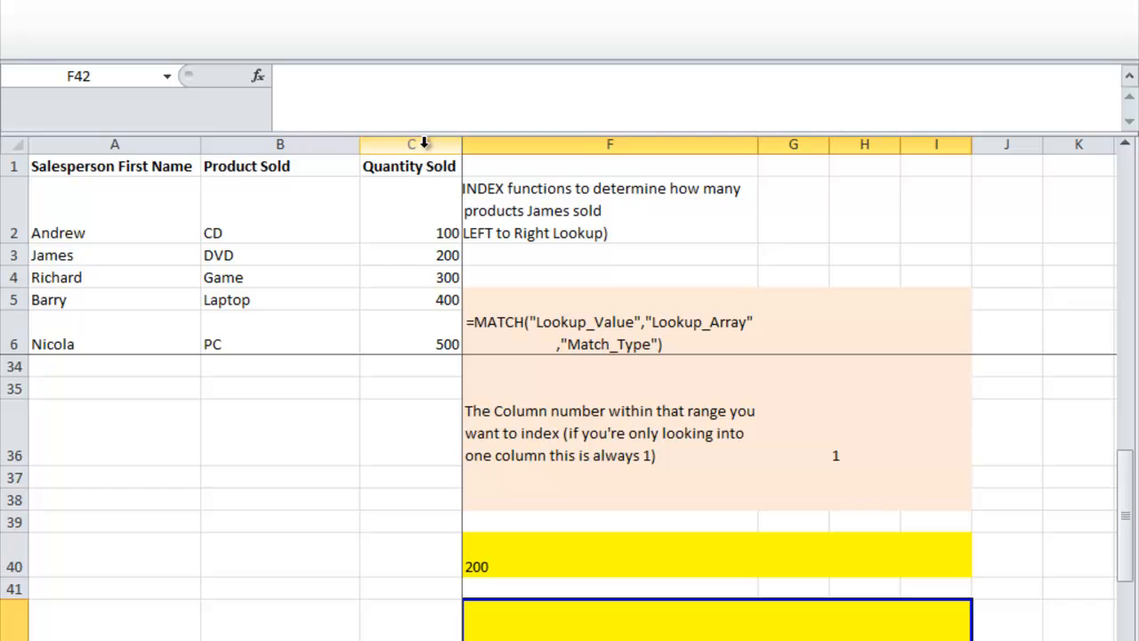
type("=index")
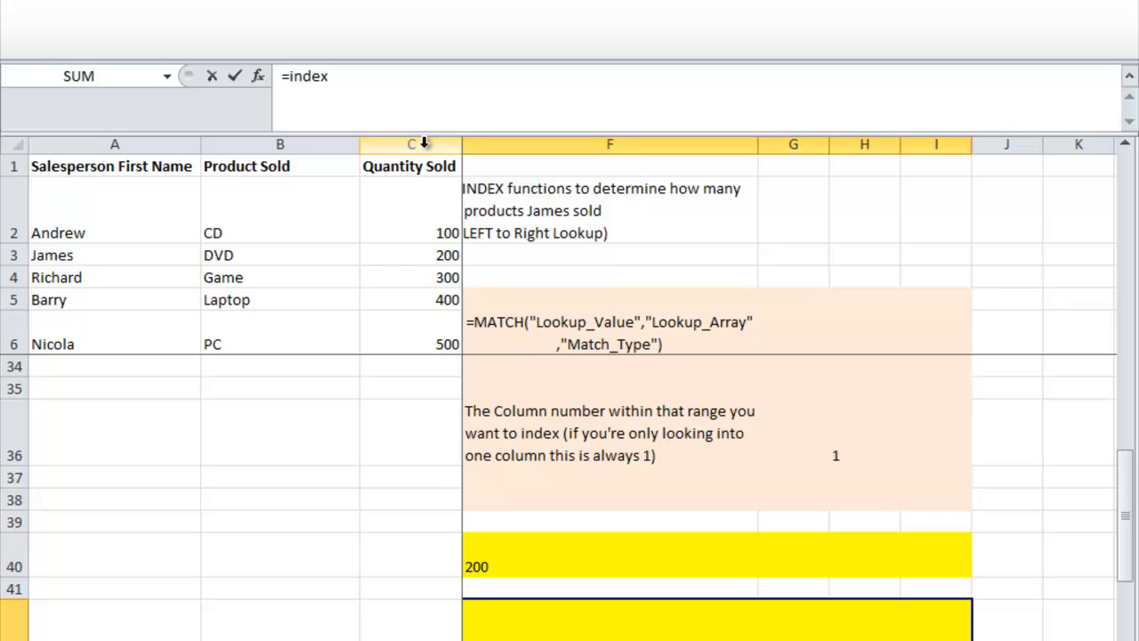
type("(")
left_click(376, 140)
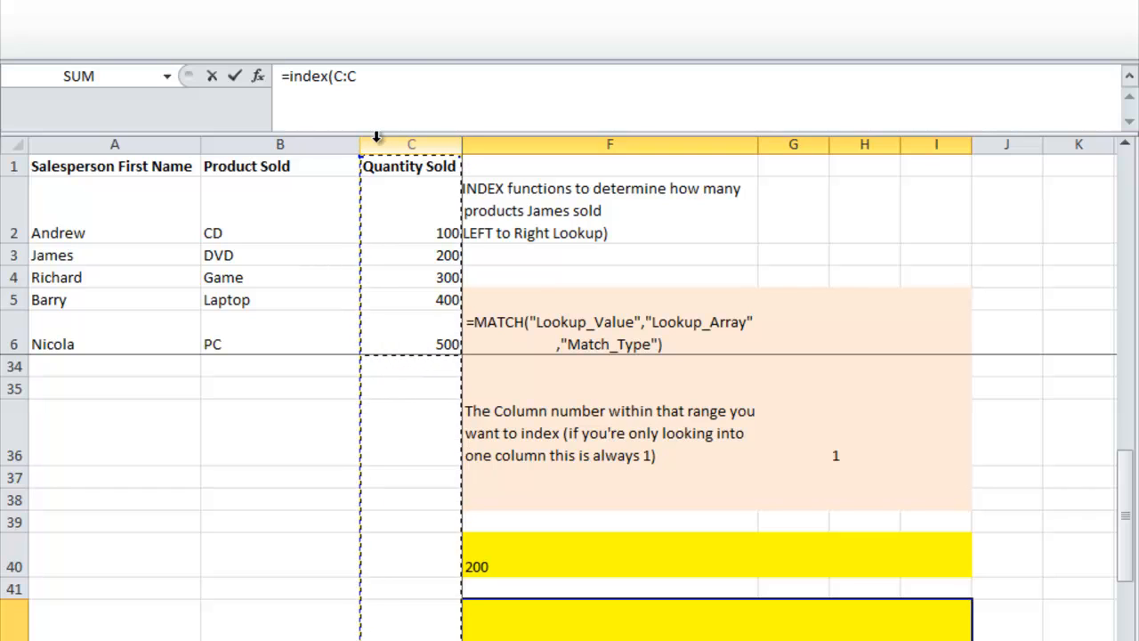
Step: Complete F42's formula with an exact MATCH (0) of the problem's salesperson name in A:A as row number and 1 as column number
type(",mat")
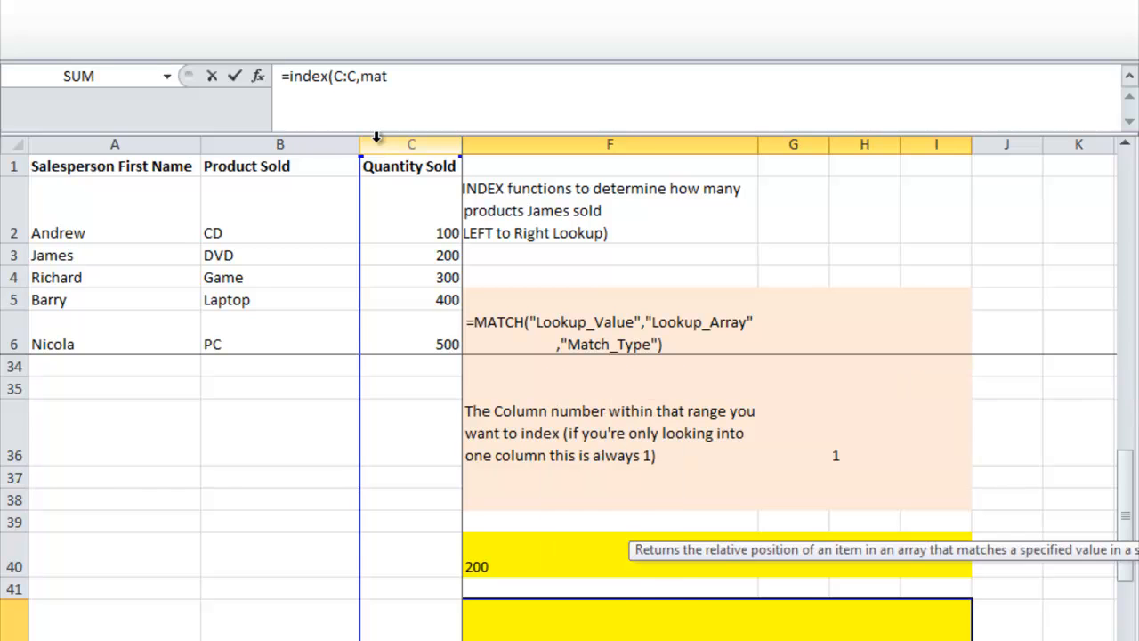
type("ch(")
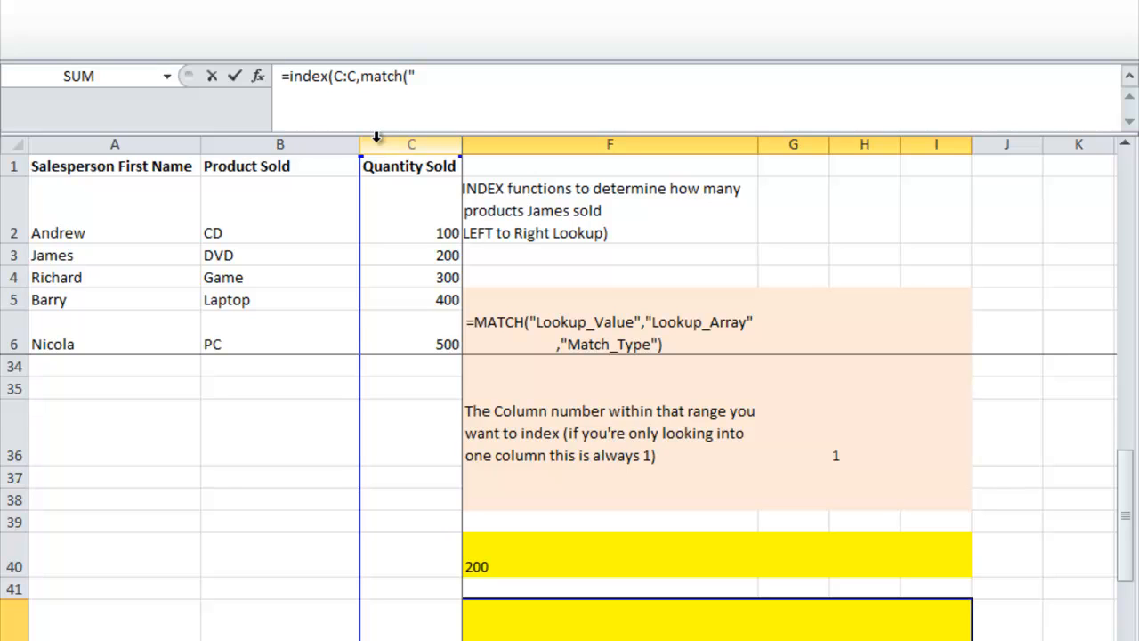
type("James\",")
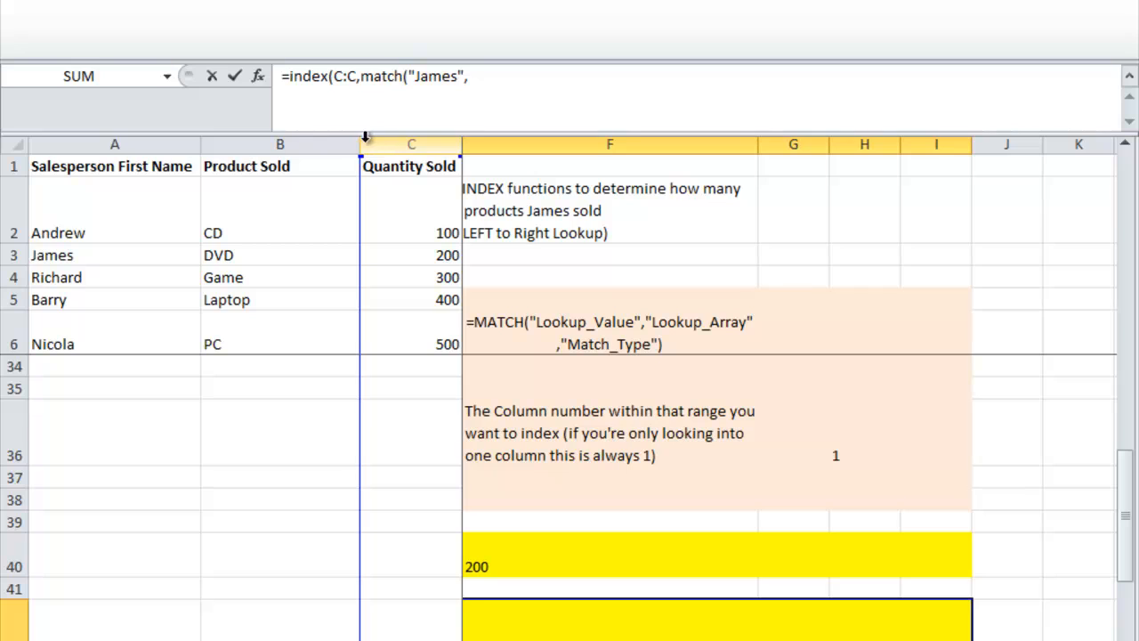
left_click(191, 144)
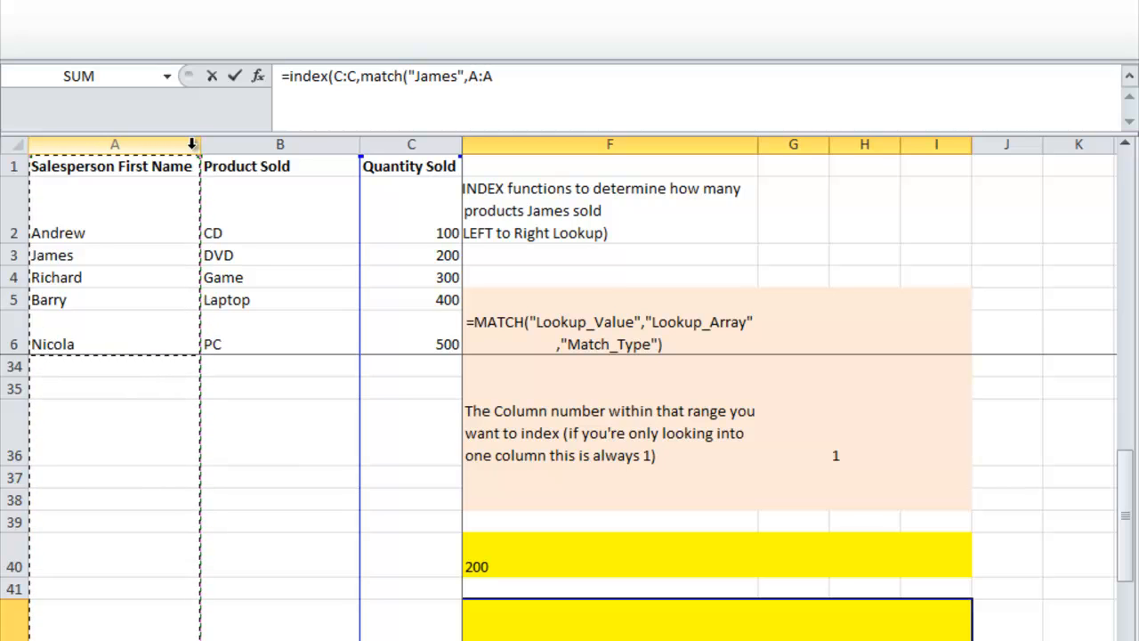
type(",")
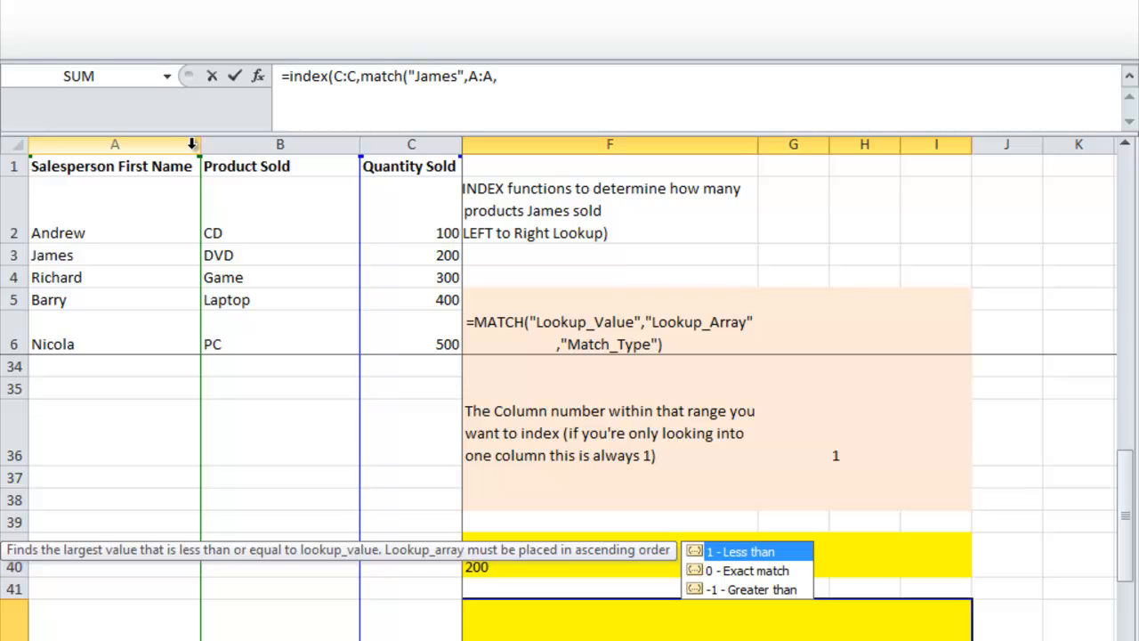
type("0),")
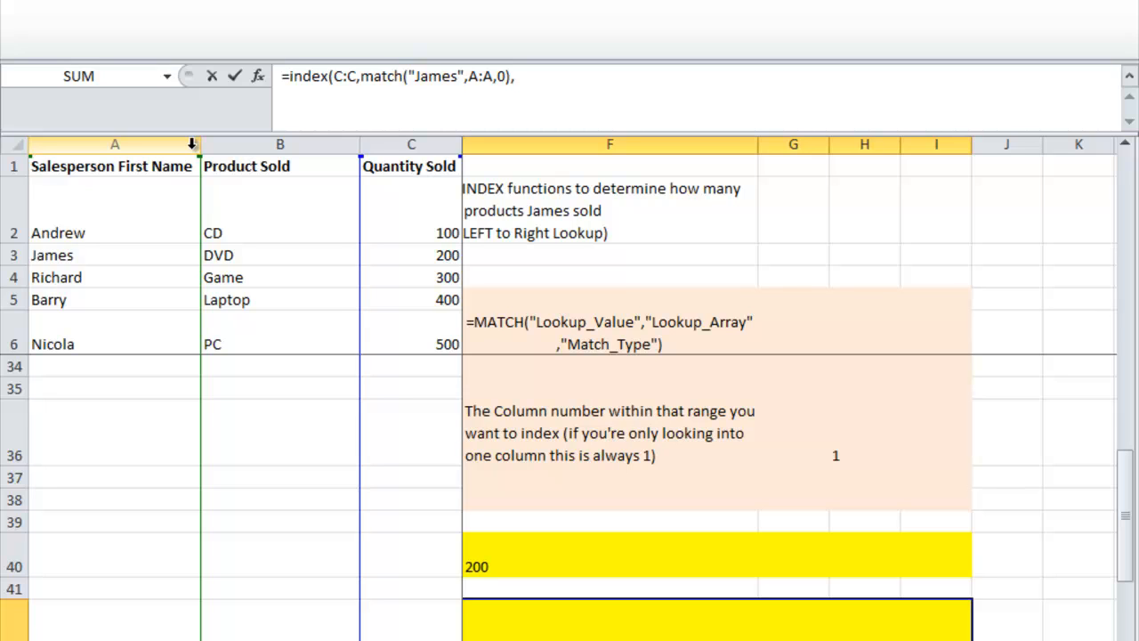
type("1")
type(")")
key("Return")
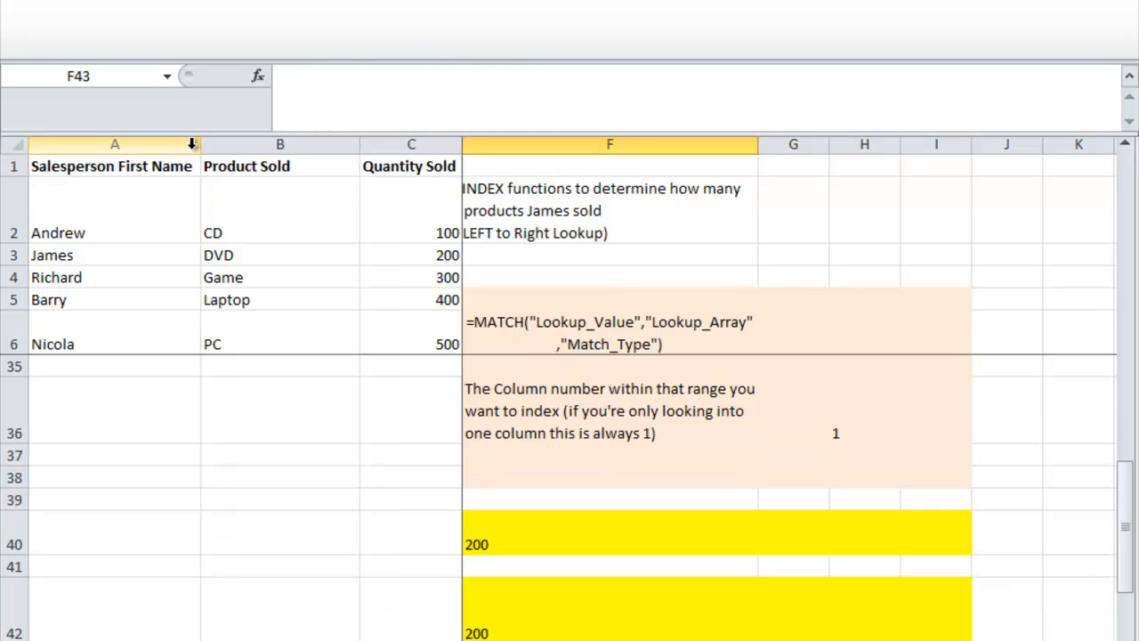
key("Up")
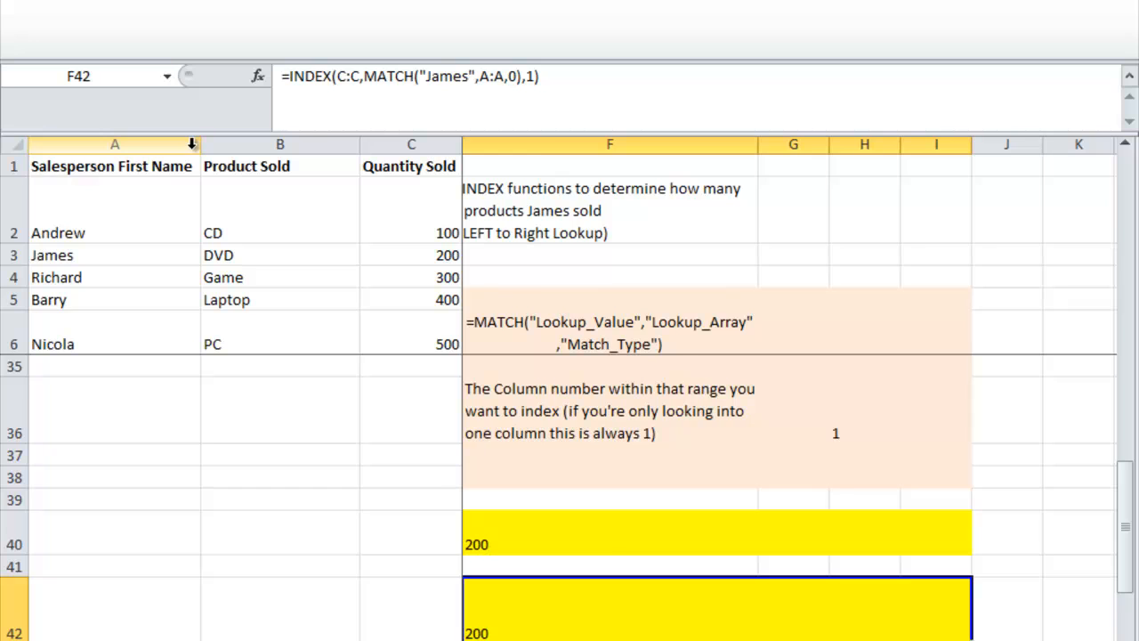
Step: Start the In Application formula in F49 under Quantity Sold by SalesPerson with INDEX and column C as its array
key("Left")
key("Right")
key("Down")
key("Down")
key("Down")
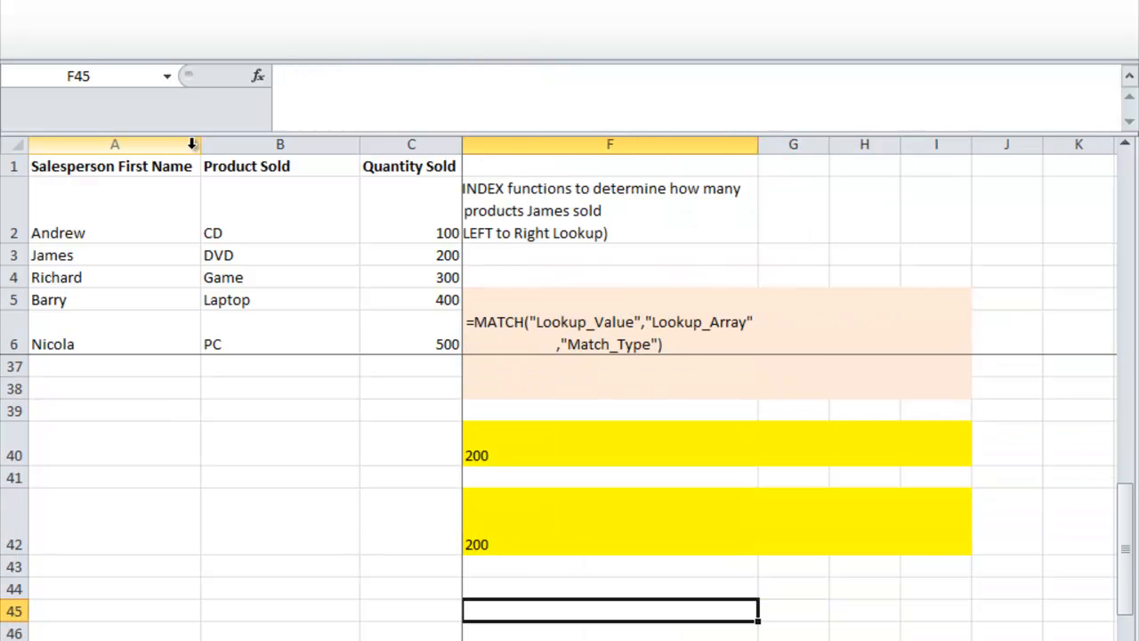
key("Down")
key("Down")
key("Left")
key("Down")
key("Down")
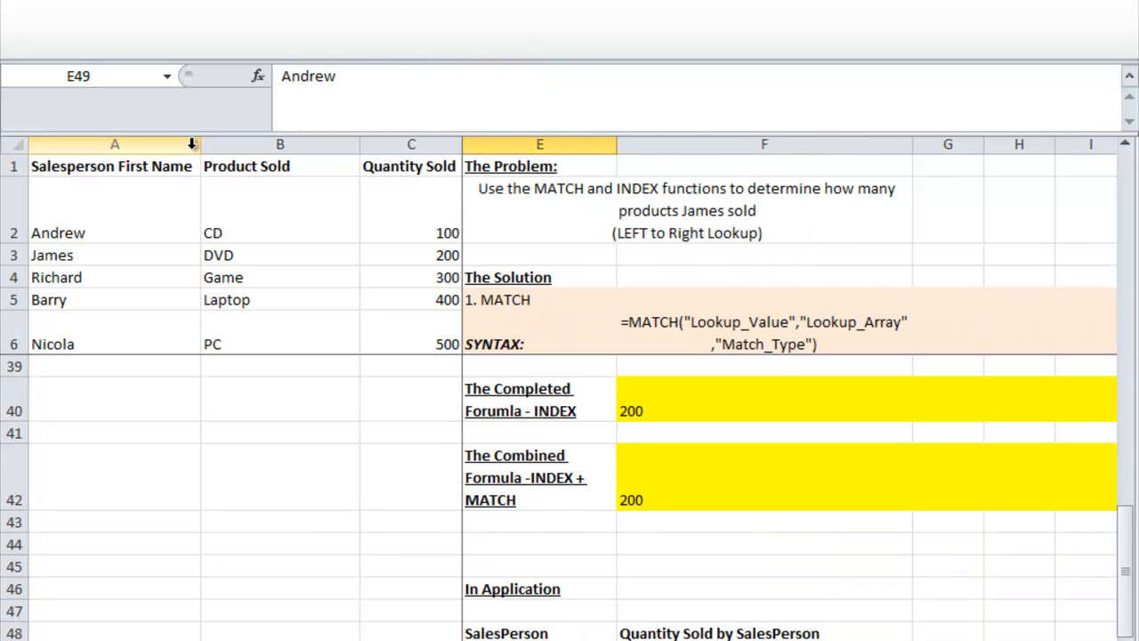
key("Right")
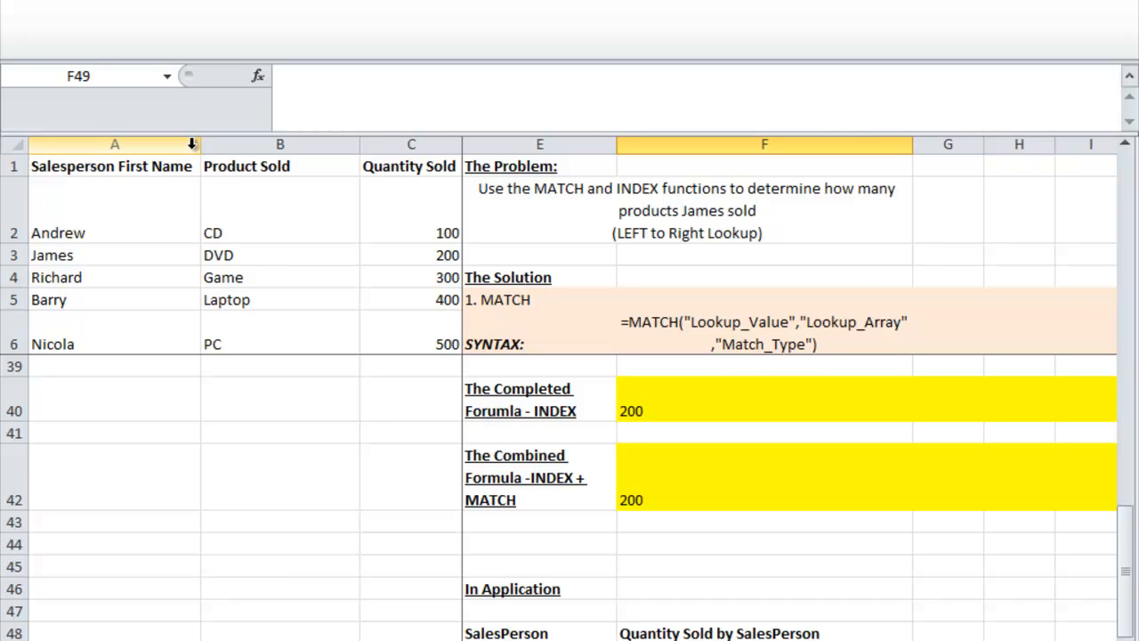
type("=")
type("index")
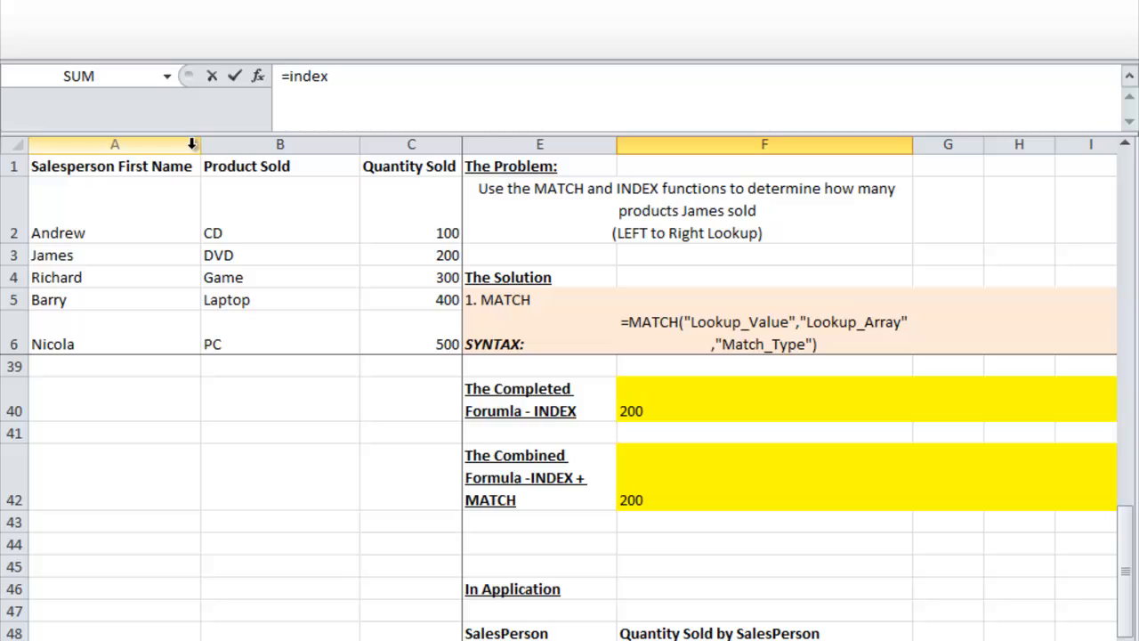
key("Tab")
left_click(382, 140)
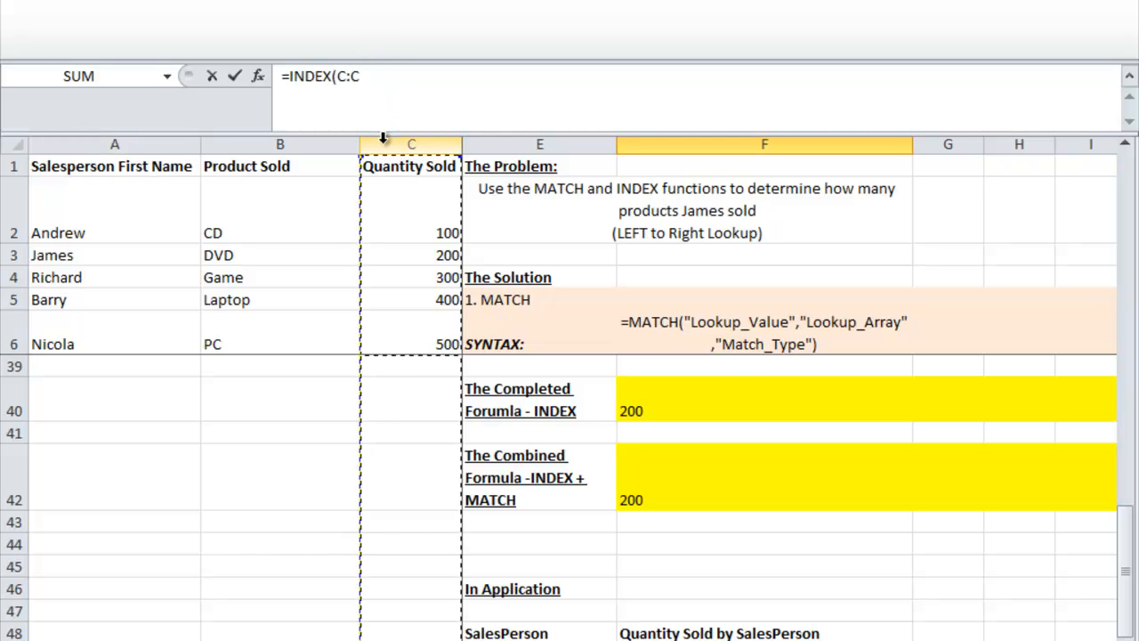
Step: Complete F49's formula as =INDEX(C:C,MATCH(E49,A:A,0),1)
type(",match")
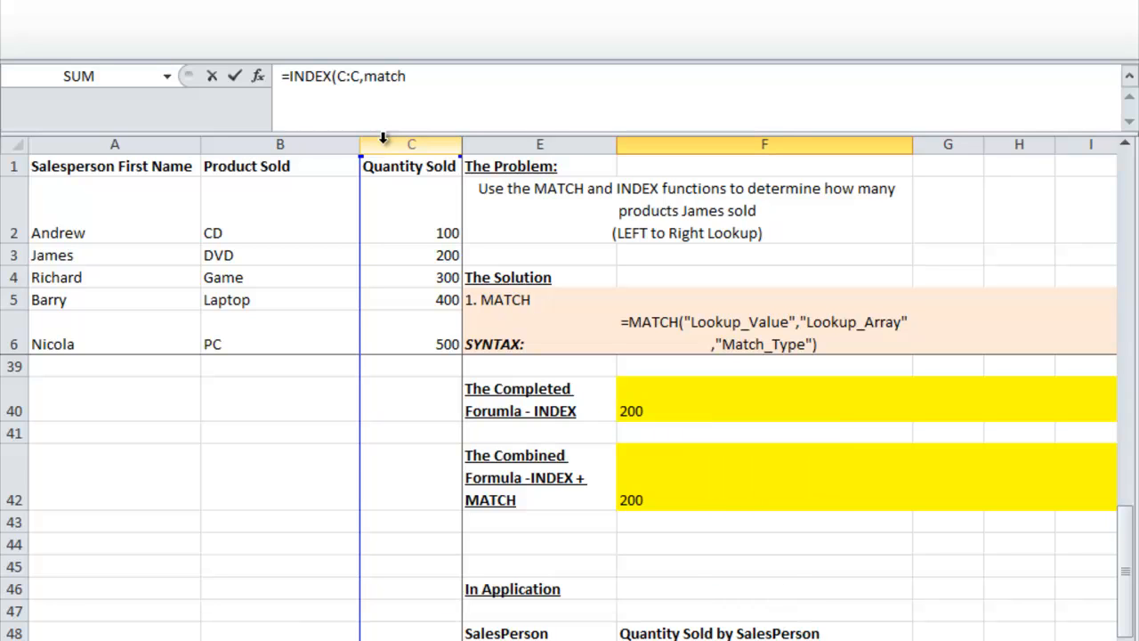
type("(")
left_click(539, 639)
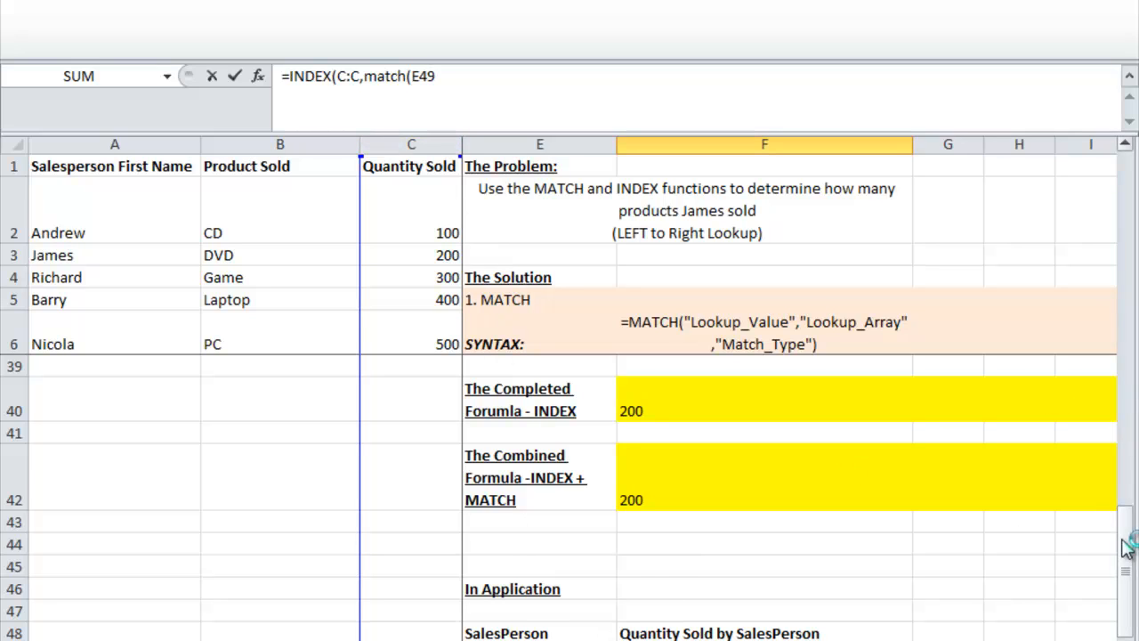
left_click_drag(1126, 542, 1129, 584)
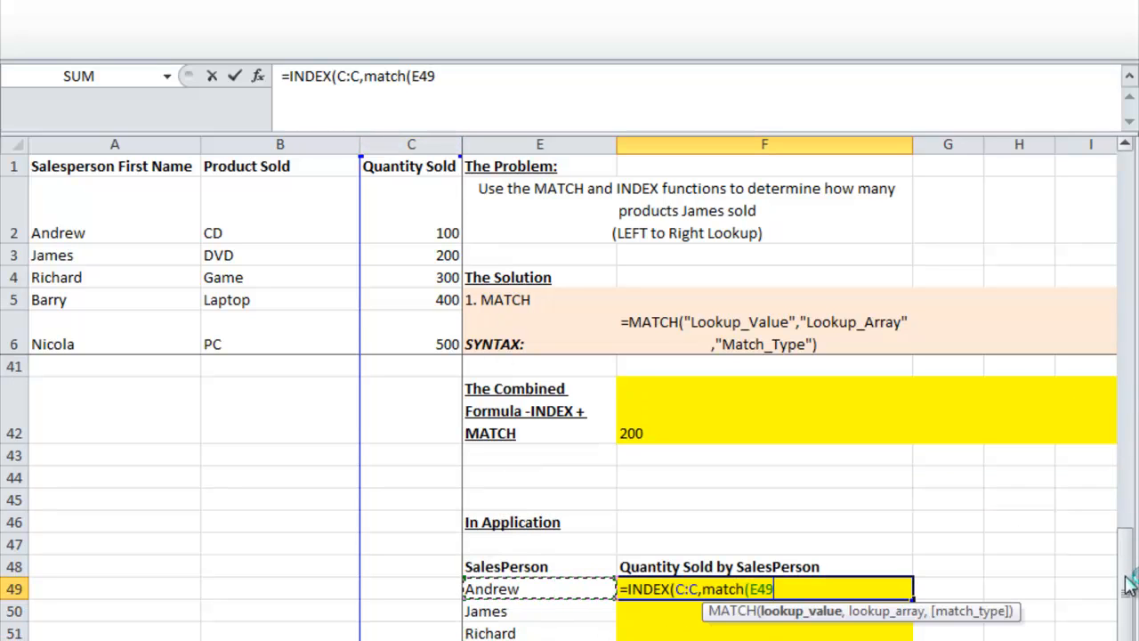
left_click(530, 82)
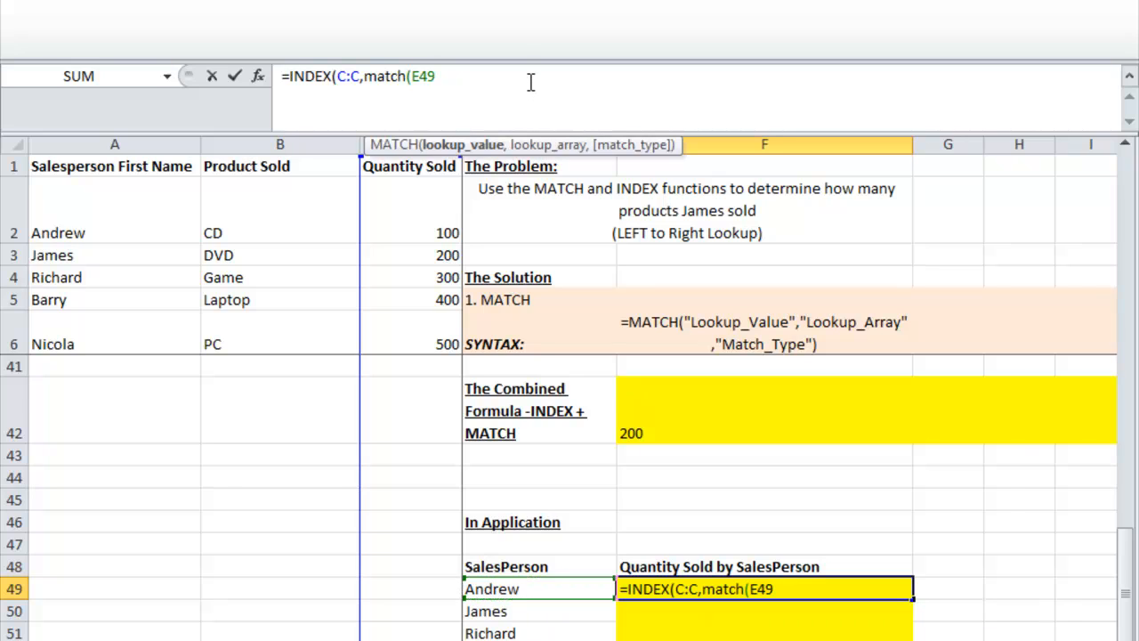
type(",")
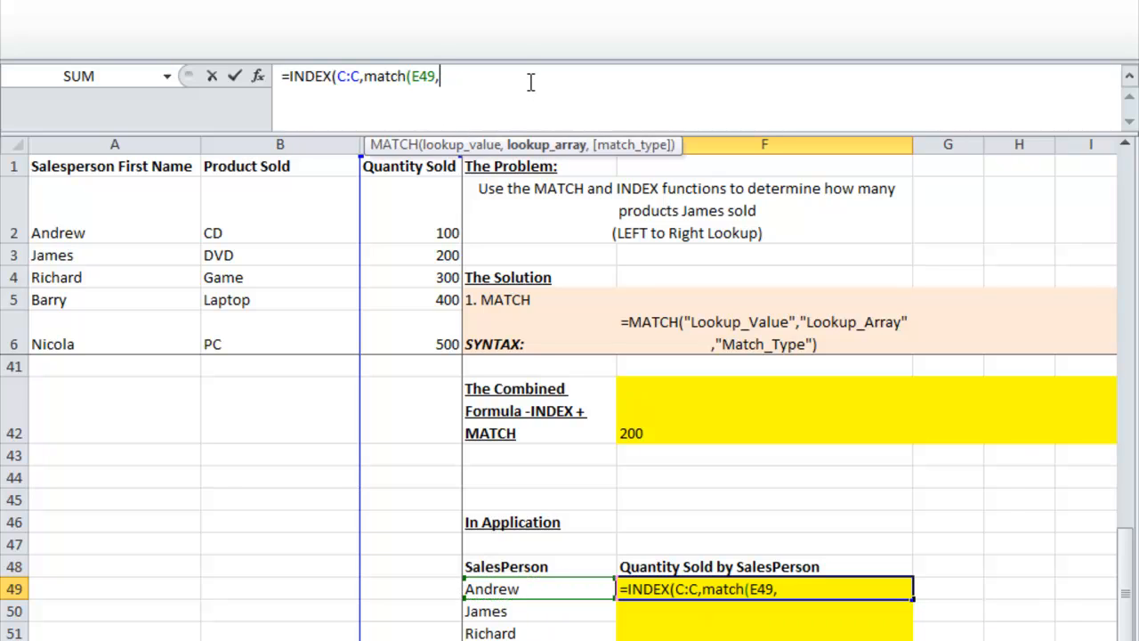
left_click(164, 144)
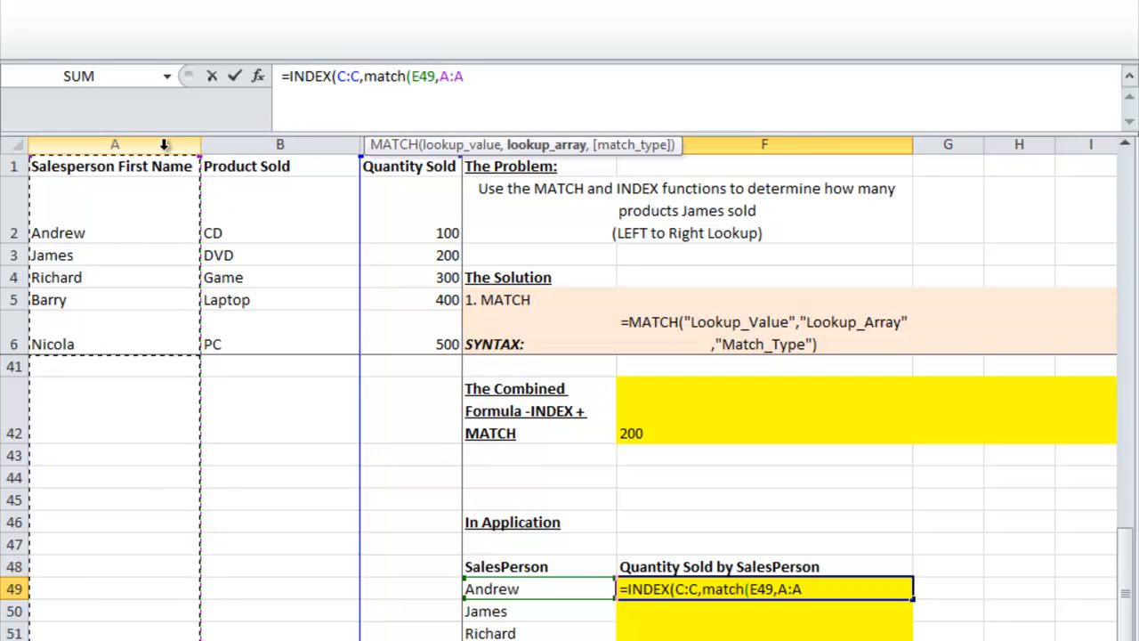
type(",0)")
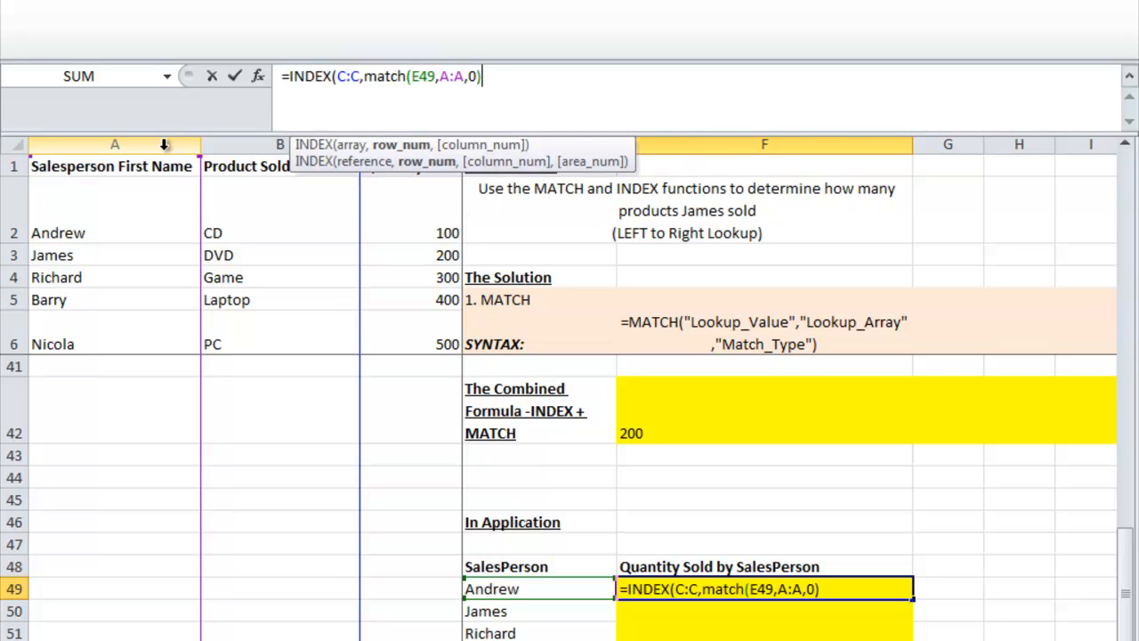
type(",")
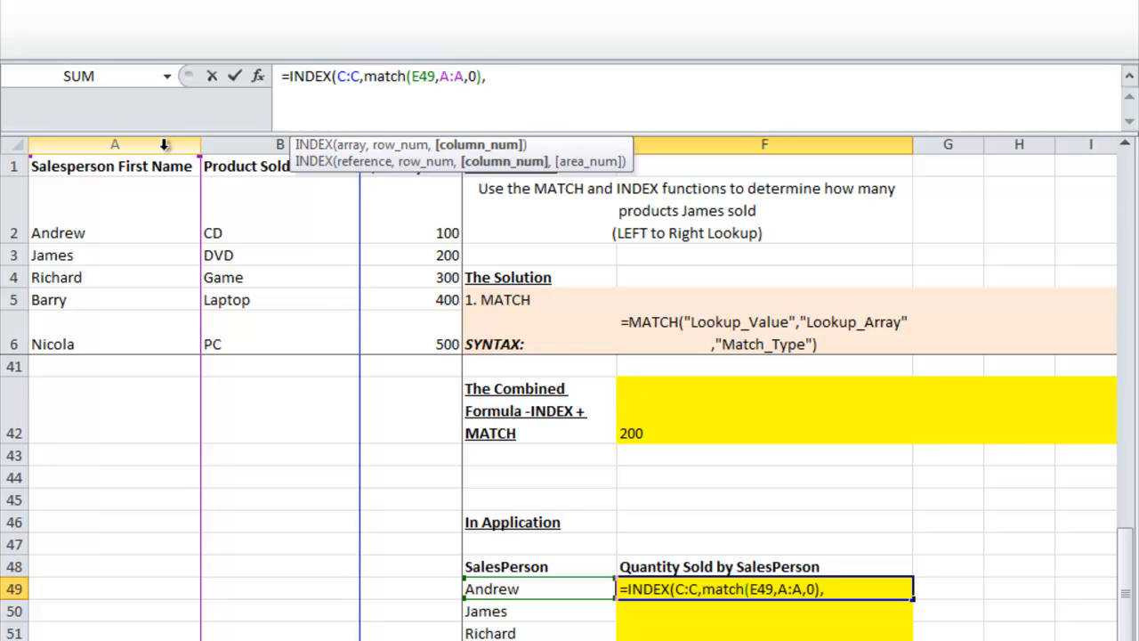
type("1)")
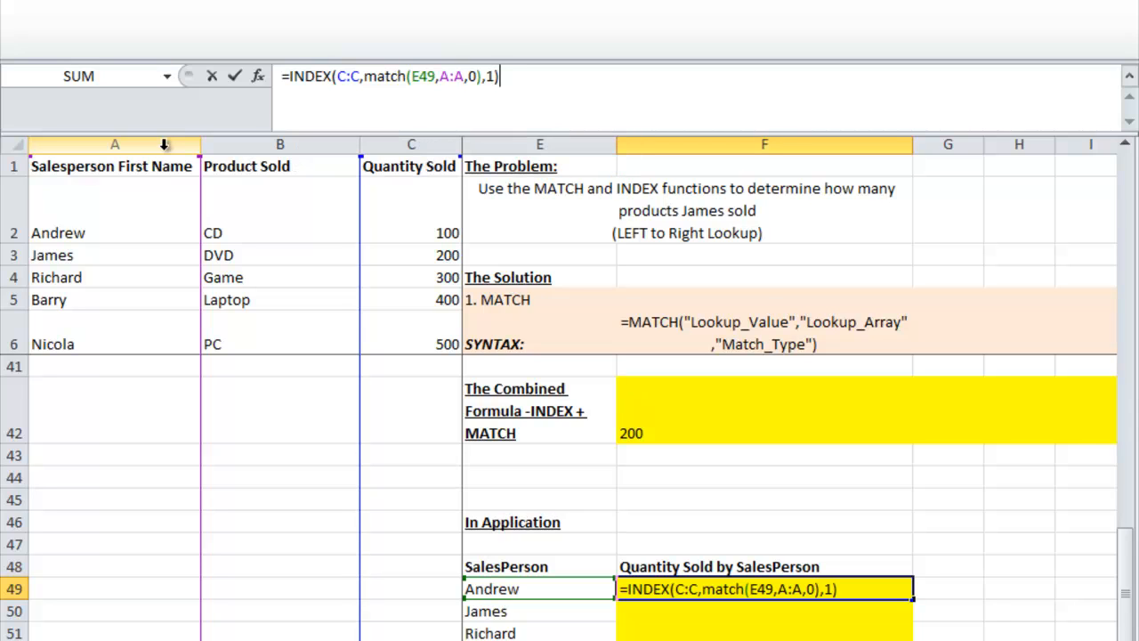
key("Return")
key("Up")
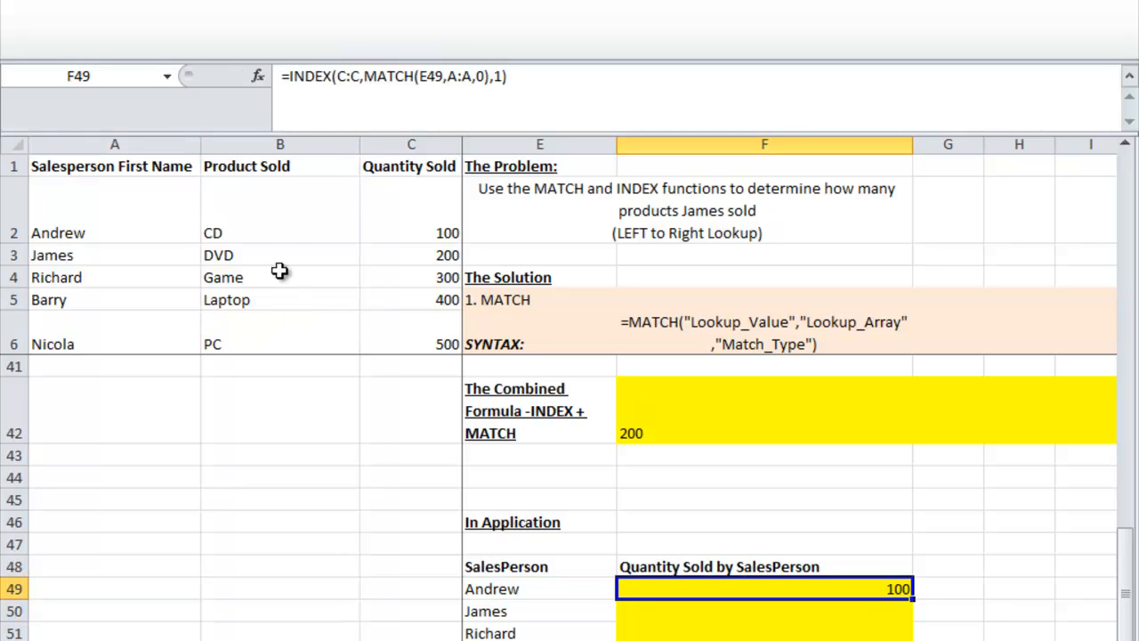
Step: Check F49 against the source record in A2:C2 and fill its formula down the Quantity Sold by SalesPerson list
left_click_drag(183, 226, 366, 209)
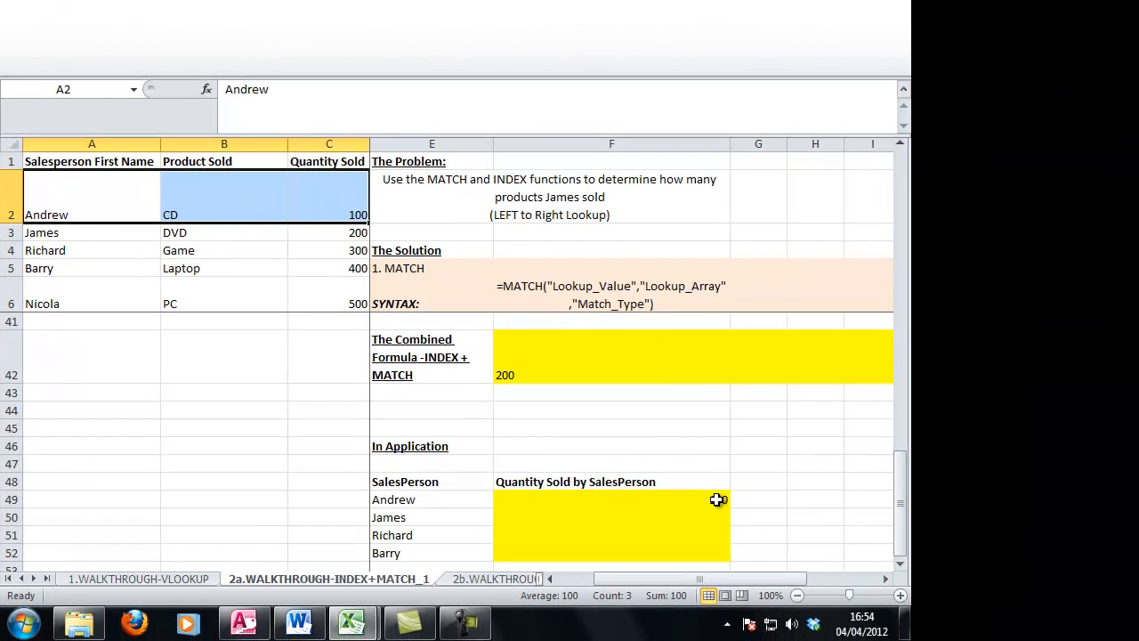
left_click(717, 499)
left_click_drag(728, 508, 722, 484)
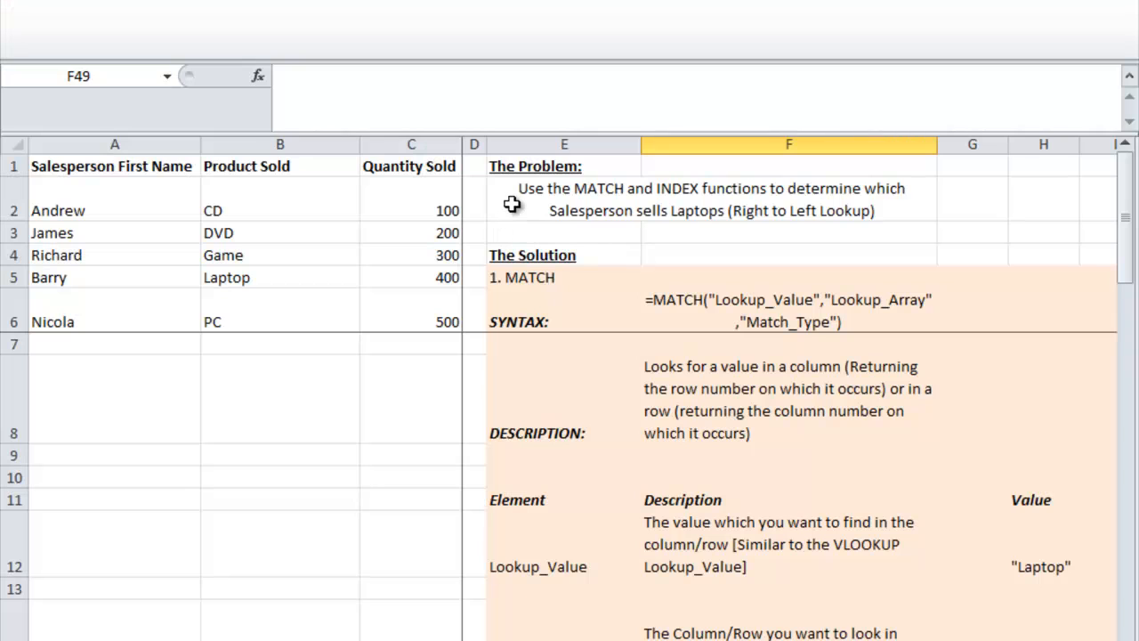
Step: On sheet 2b.WALKTHROUGH-INDEX+MATCH_2, examine the Right to Left Lookup problem in E2 and the Lookup_Value element's description and value in row 12
left_click(514, 197)
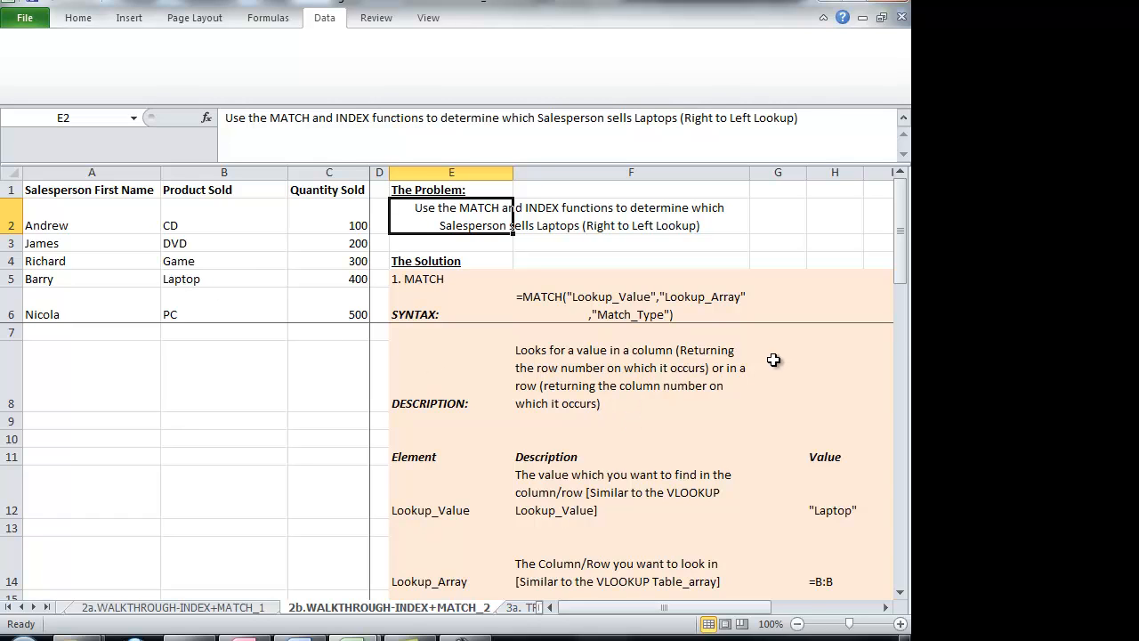
left_click_drag(900, 277, 901, 294)
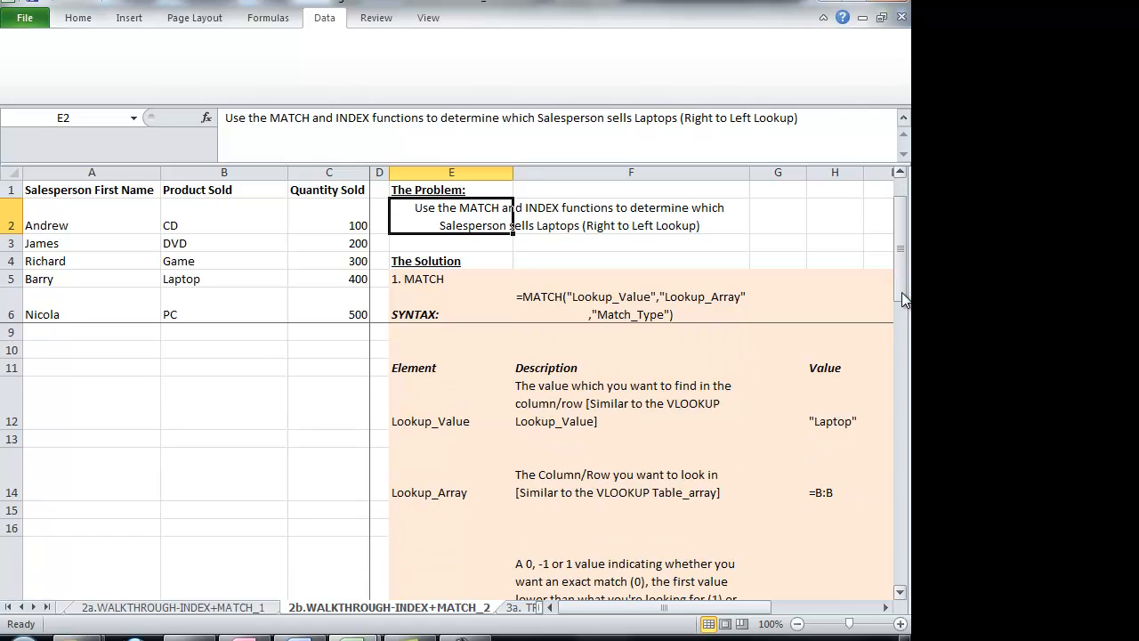
left_click(453, 416)
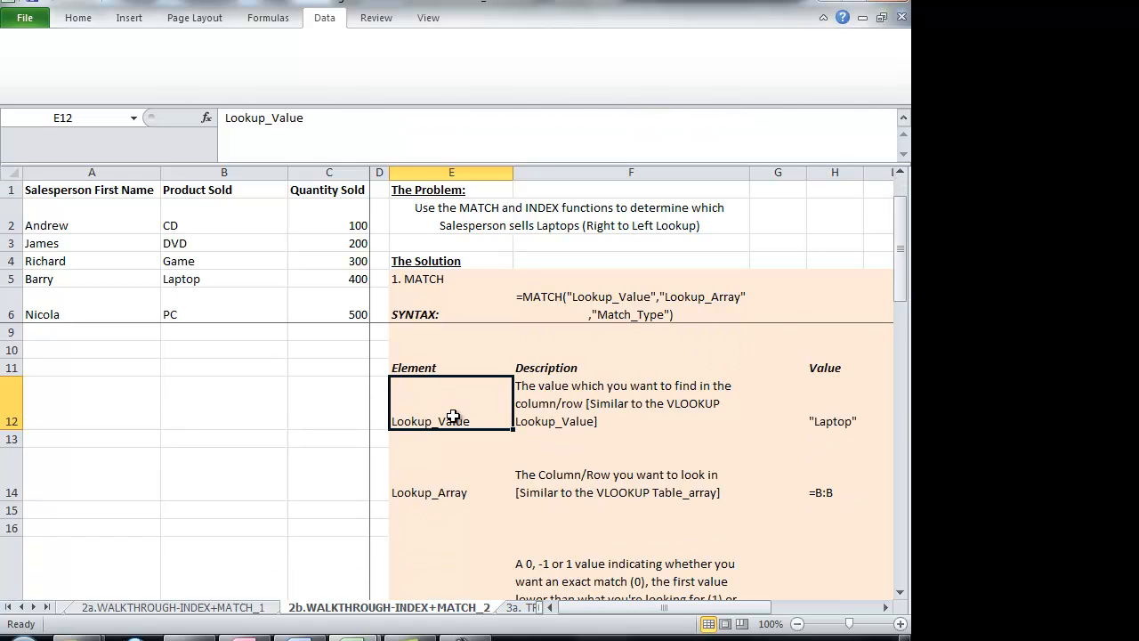
left_click(611, 420)
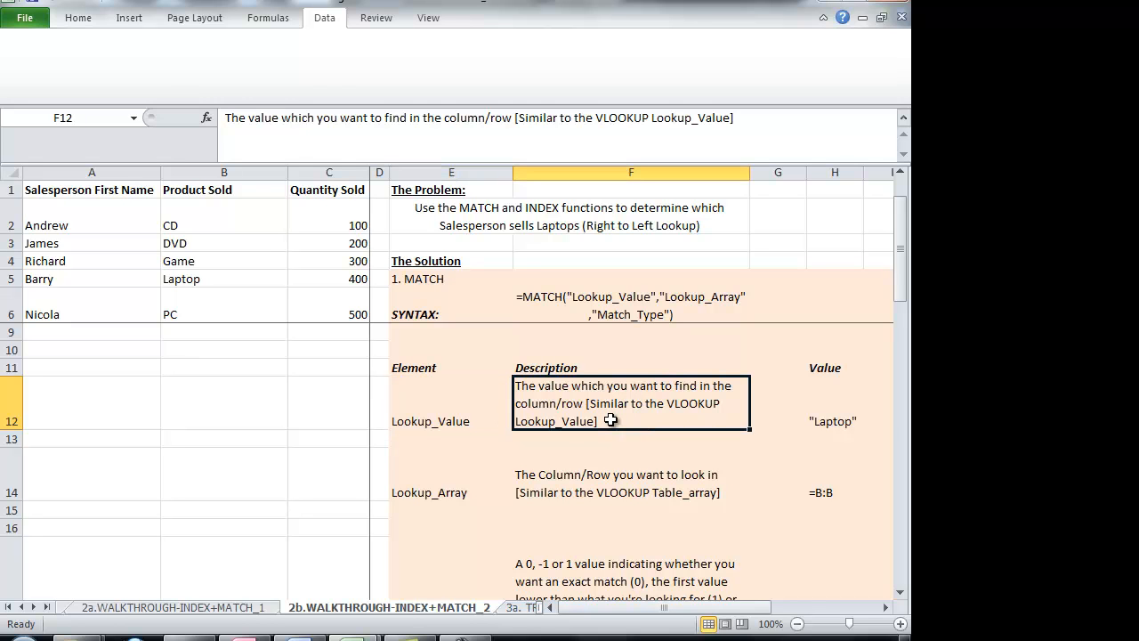
left_click(841, 416)
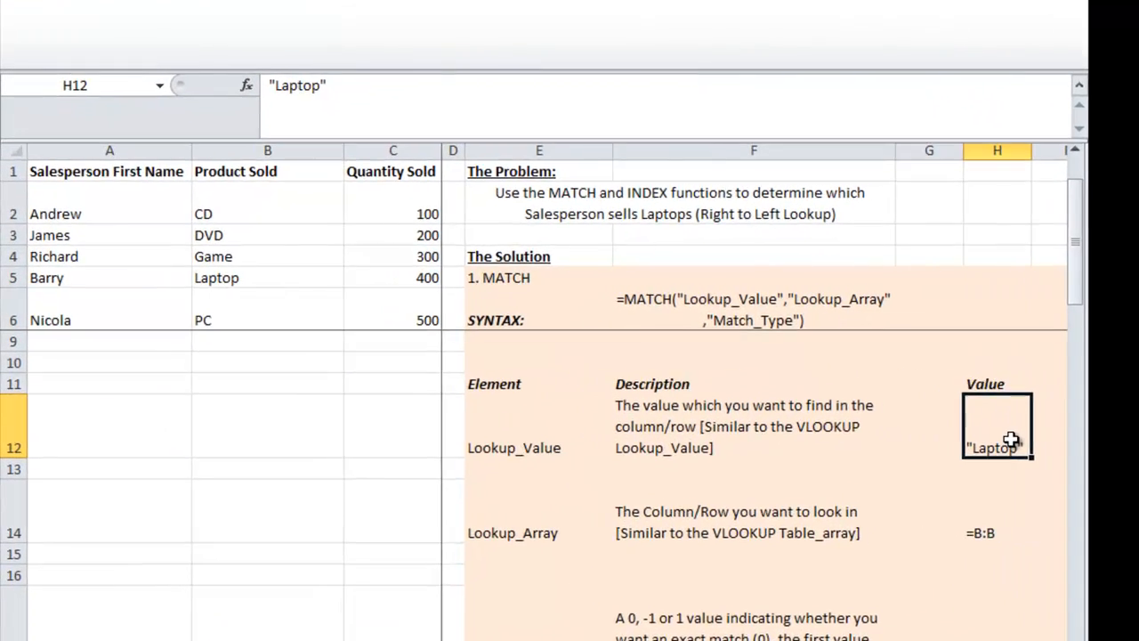
Step: Examine the Lookup_Array and Match_Type descriptions and values in rows 14 and 17, relating the array to the Product Sold column
left_click(306, 151)
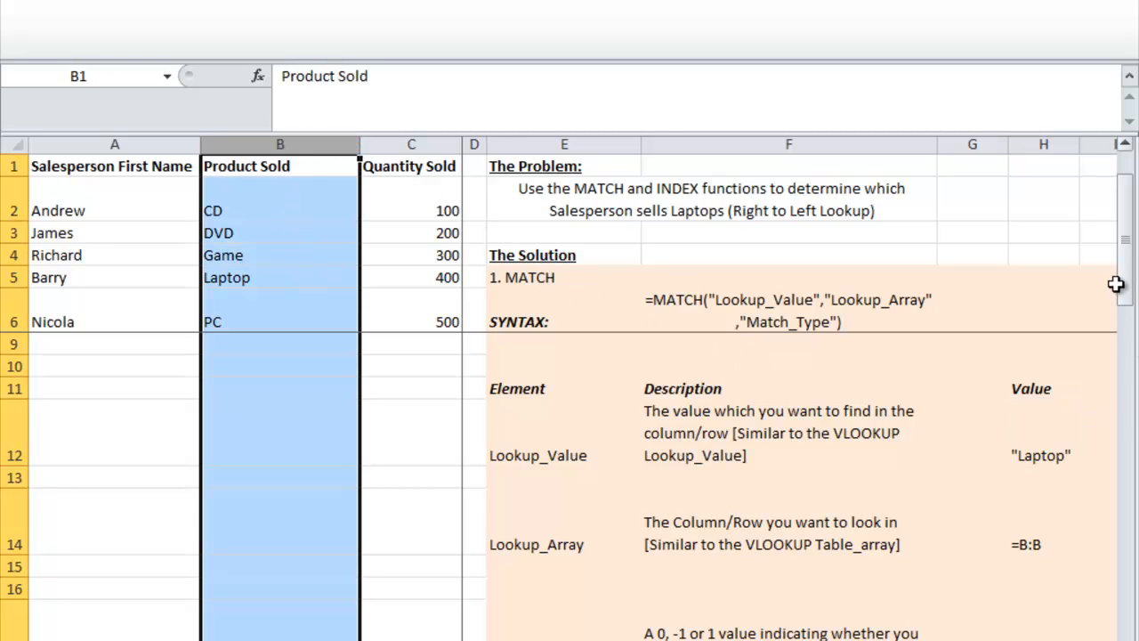
left_click_drag(1127, 285, 1130, 310)
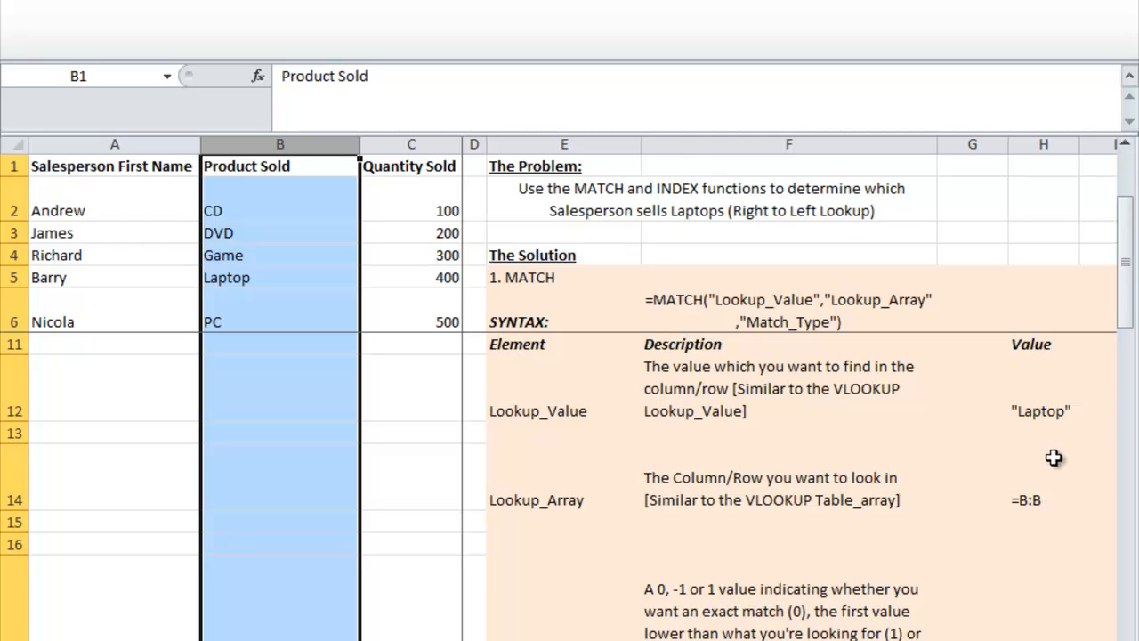
left_click(1037, 482)
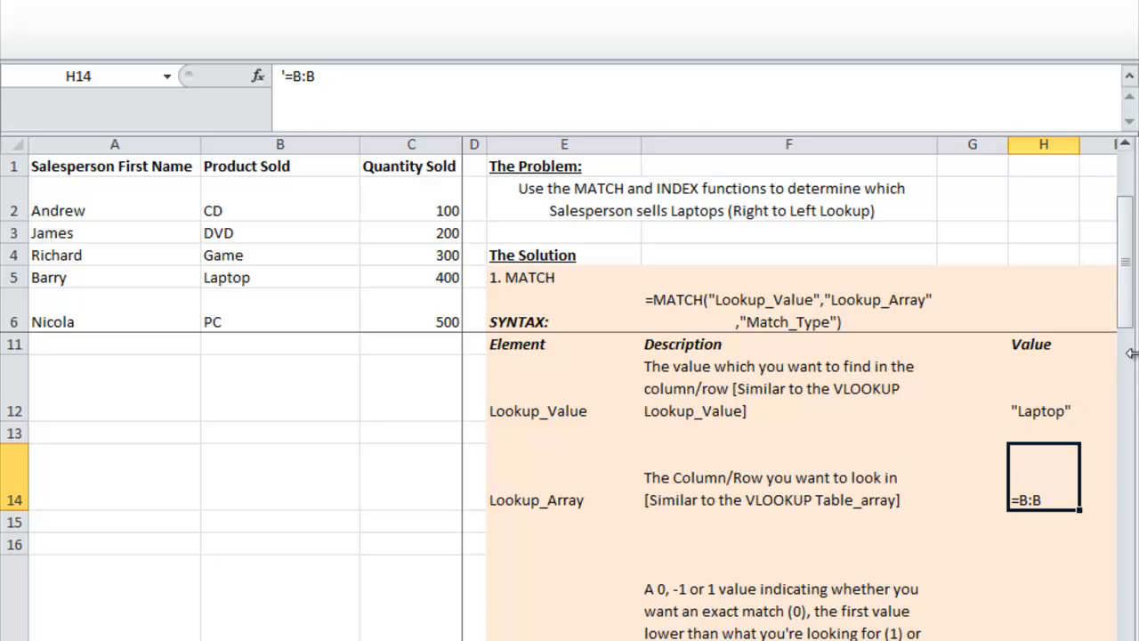
left_click_drag(1126, 307, 1131, 342)
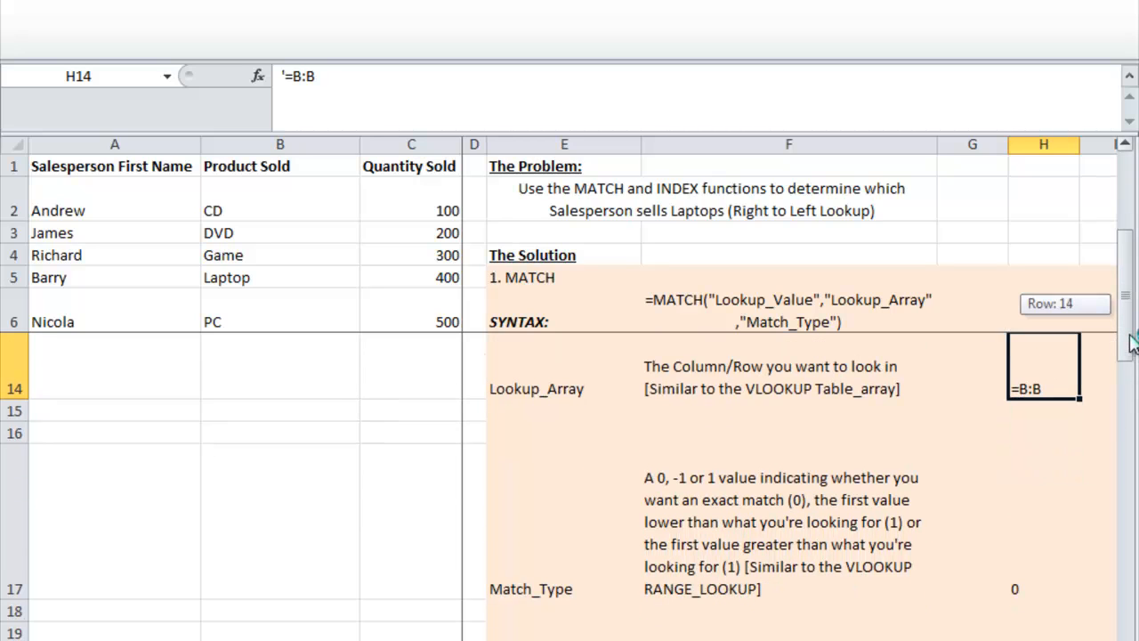
left_click(1017, 527)
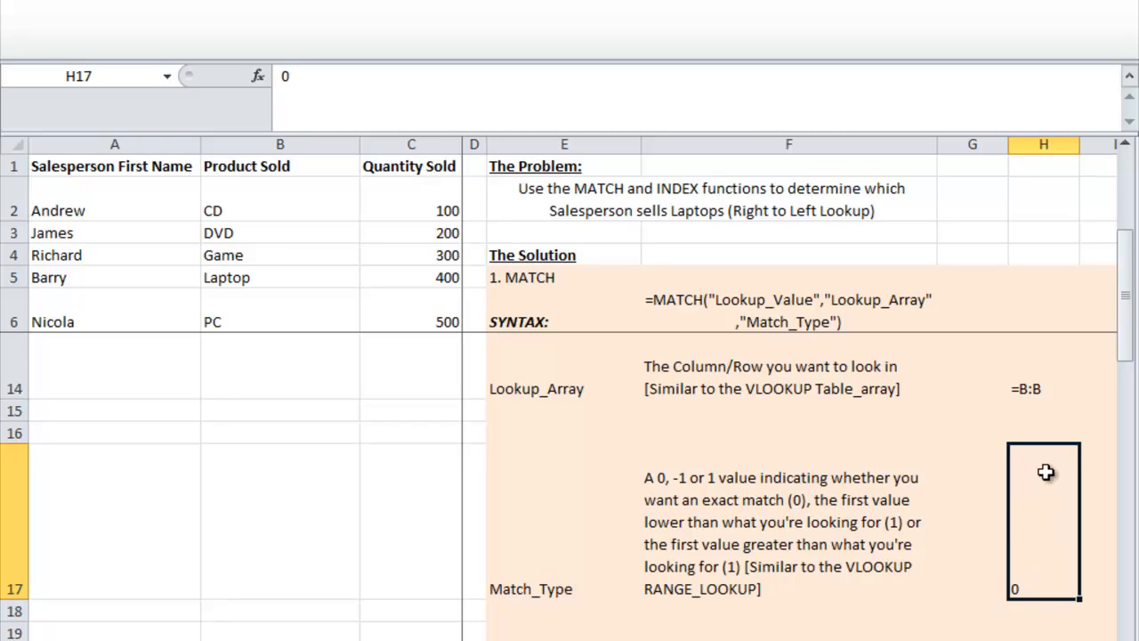
Step: Enter =MATCH("Laptop",B:B,0) in F21 as the completed MATCH formula
left_click_drag(1126, 345, 1127, 374)
left_click(722, 567)
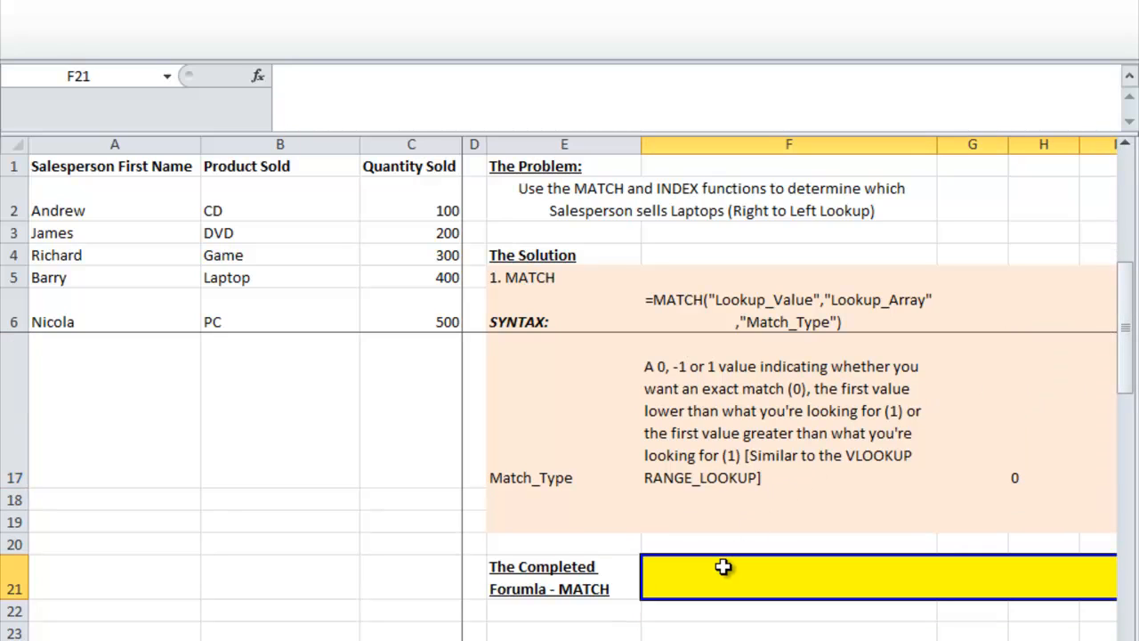
type("=ma")
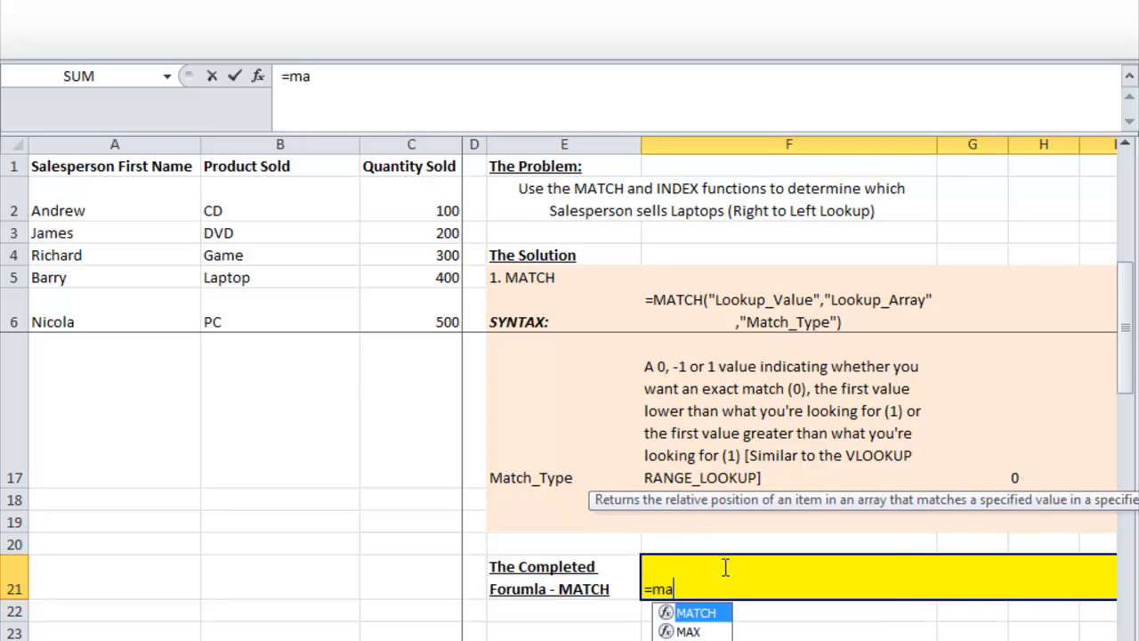
type("tch(")
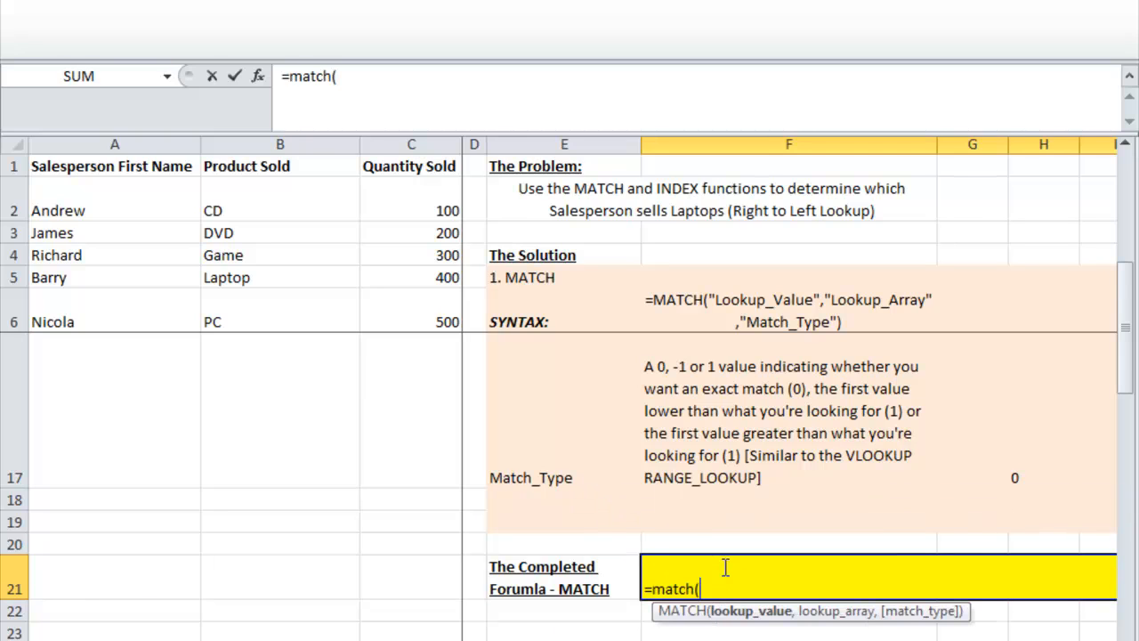
type("\"Laptop\",")
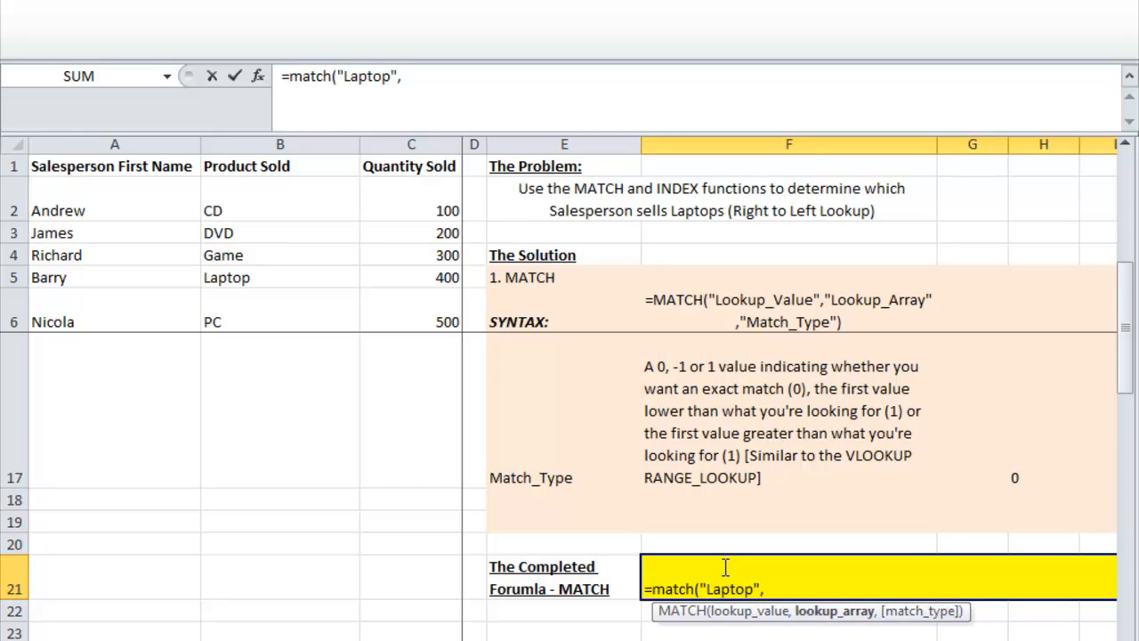
left_click(290, 134)
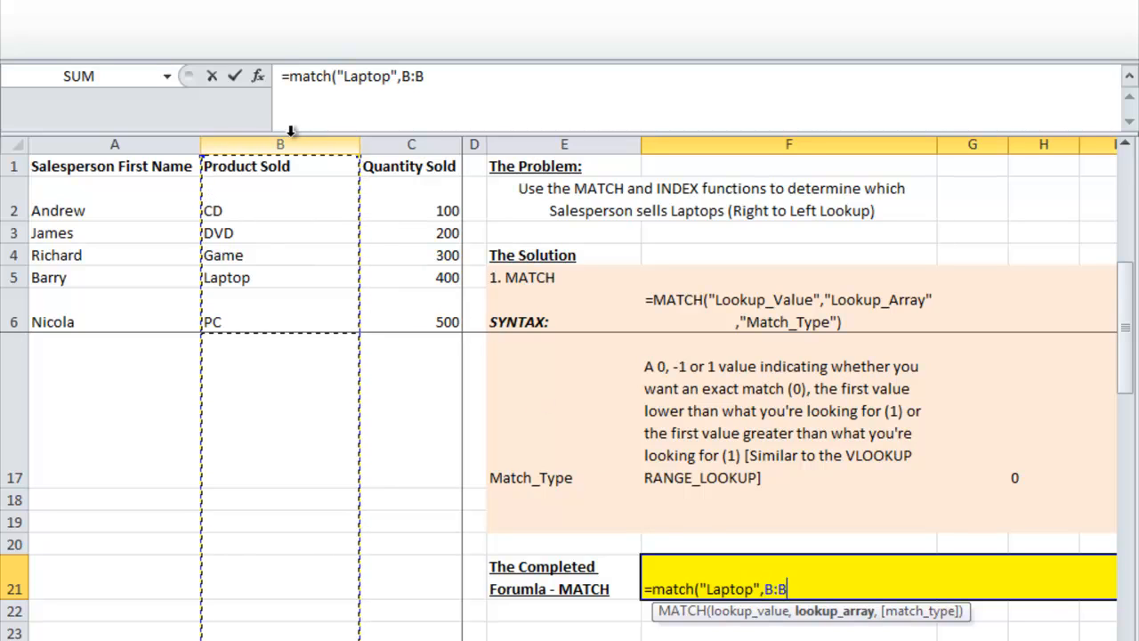
type(",")
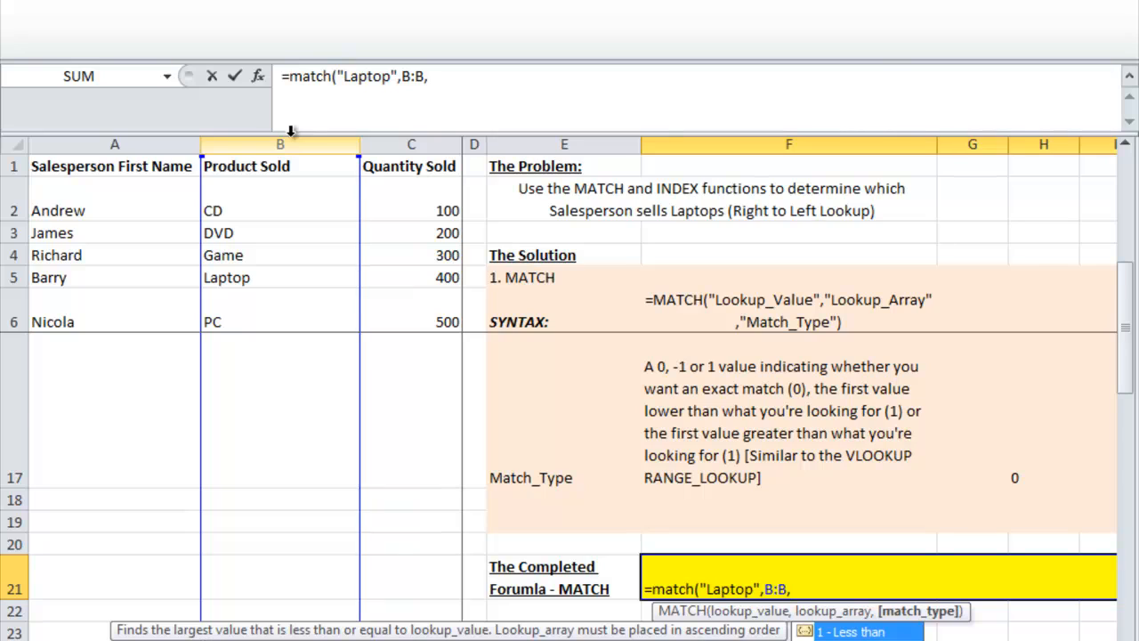
type("0)")
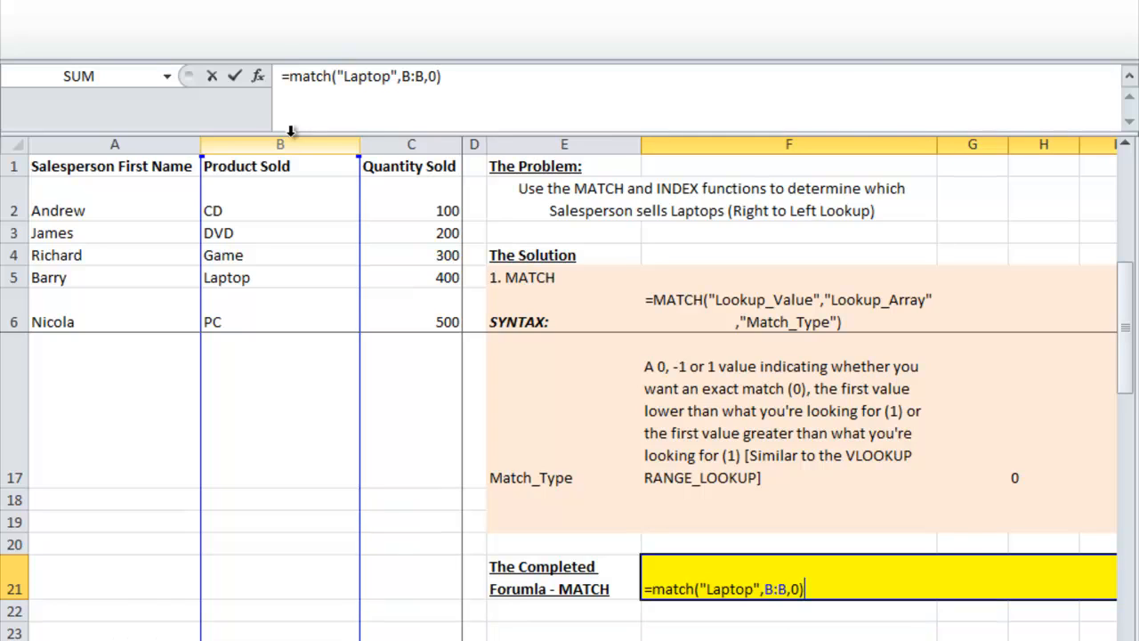
key("Return")
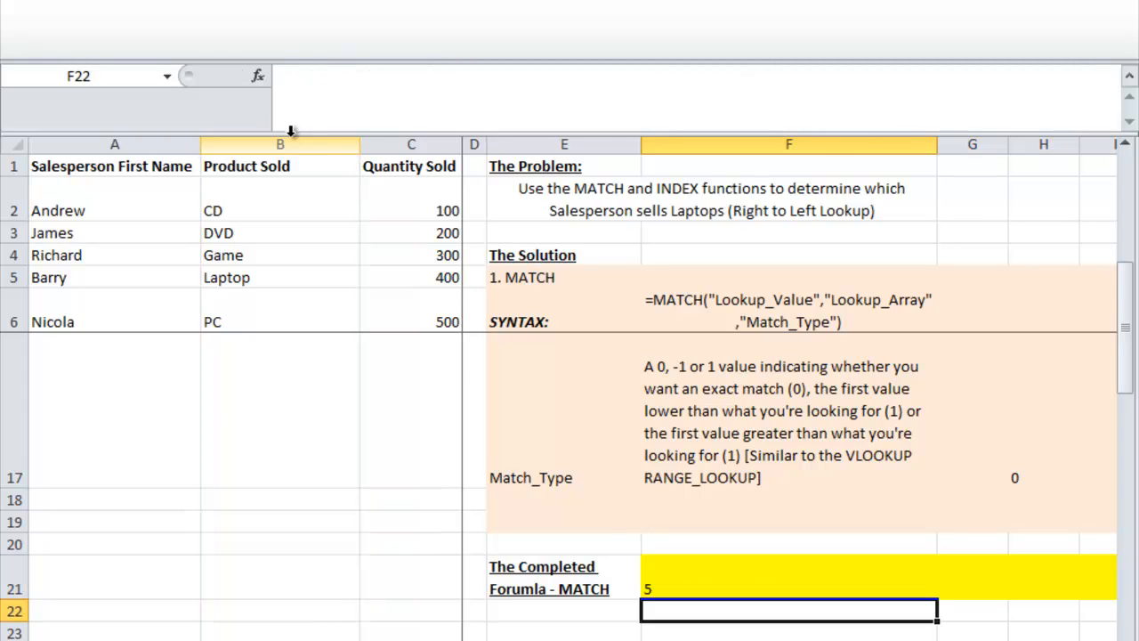
Step: Check the MATCH result in F21 against the row of Laptop in the Product Sold column
key("Up")
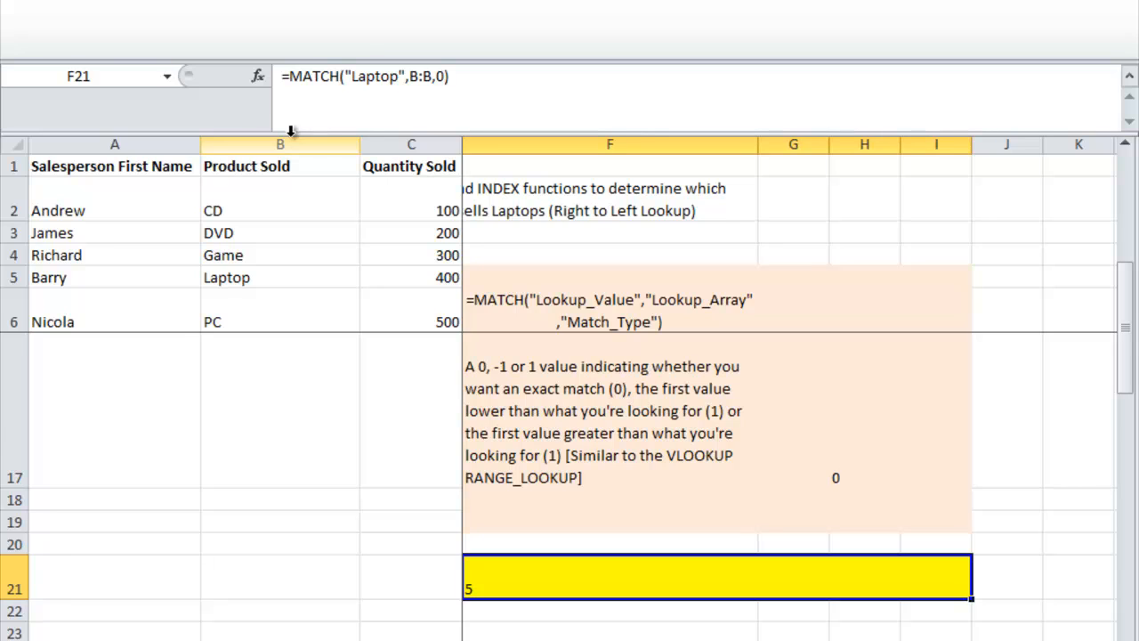
left_click(291, 133)
left_click(304, 277)
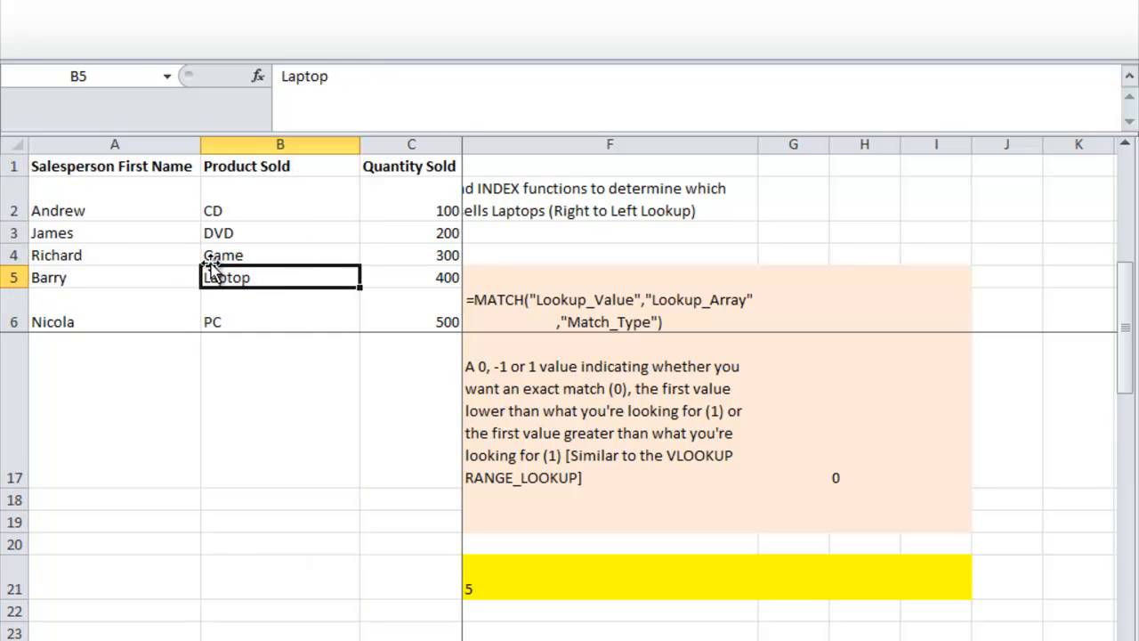
left_click(669, 566)
key("Left")
key("Left")
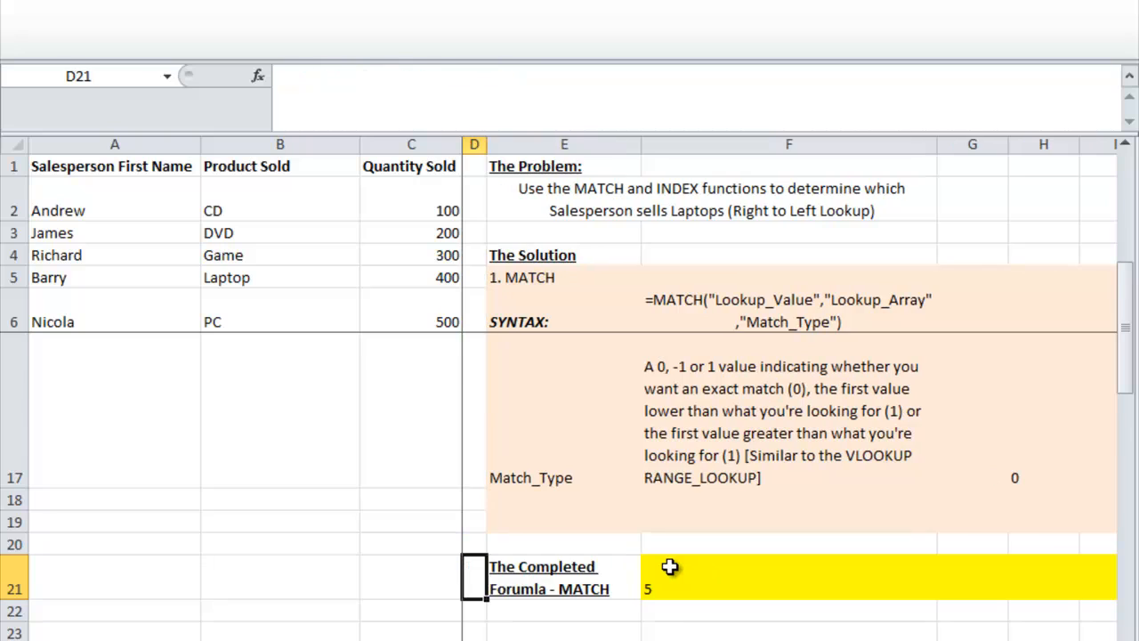
Step: Examine the INDEX syntax in F25 and its description in row 27
scroll(669, 565, "down", 1)
left_click(548, 482)
left_click(681, 481)
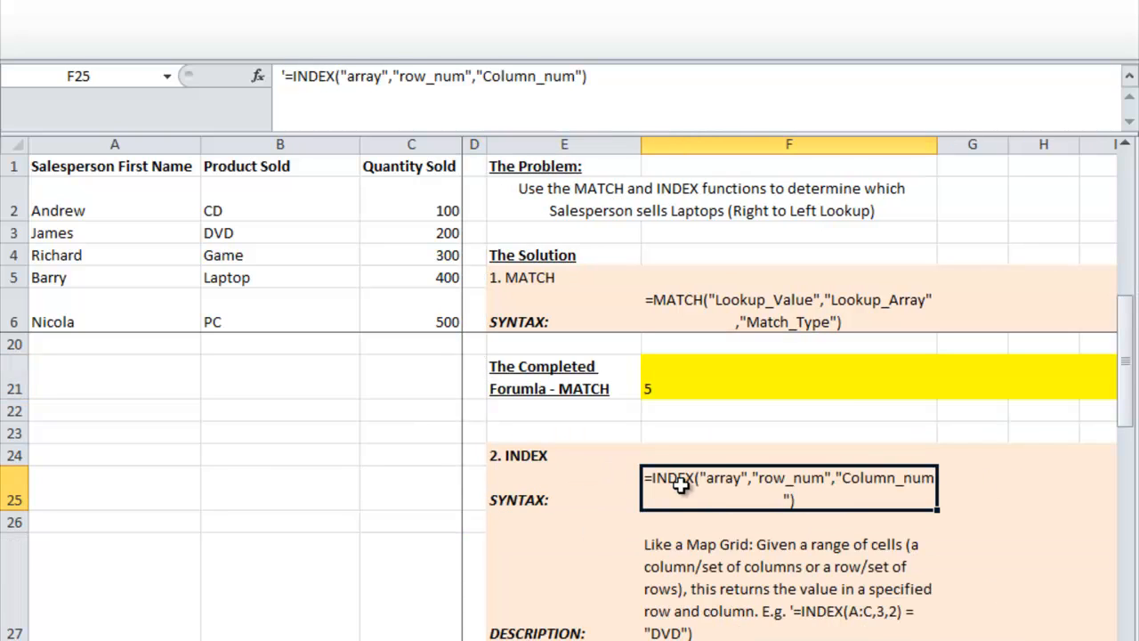
scroll(717, 504, "down", 1)
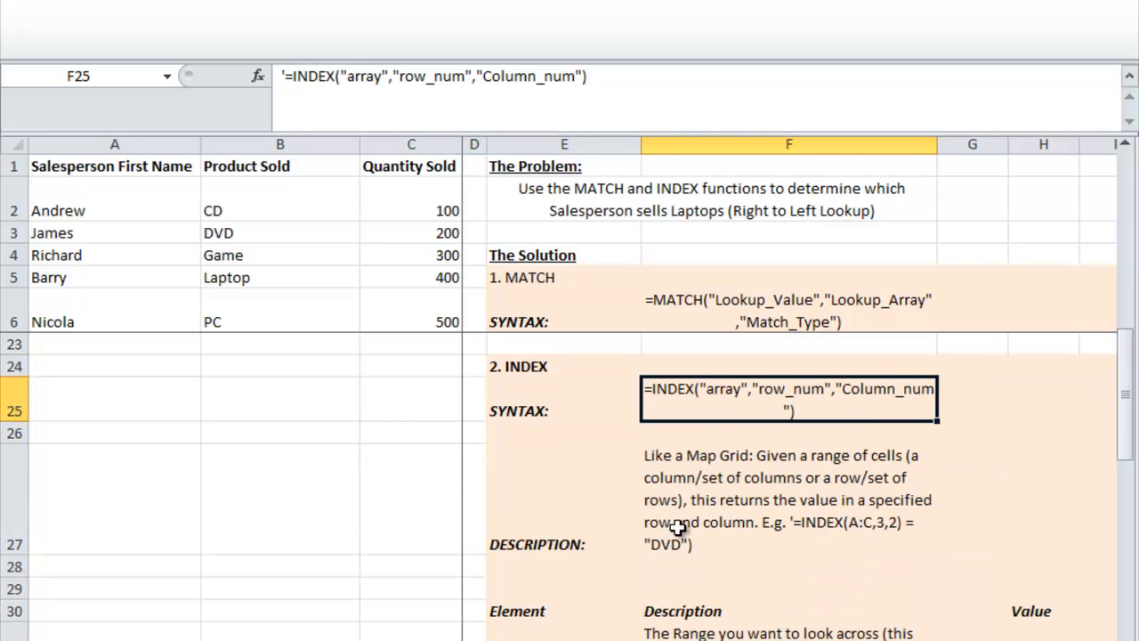
scroll(648, 585, "down", 1)
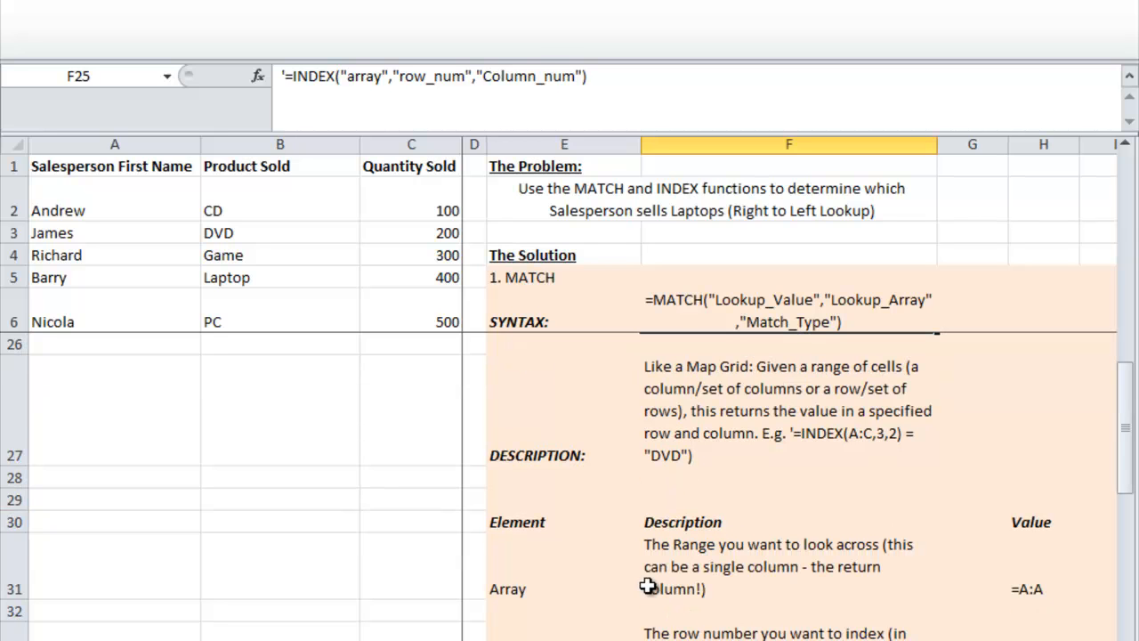
Step: Examine the descriptions and values of the INDEX elements Array, Row_number and Column_Num in rows 31 to 36
left_click(690, 577)
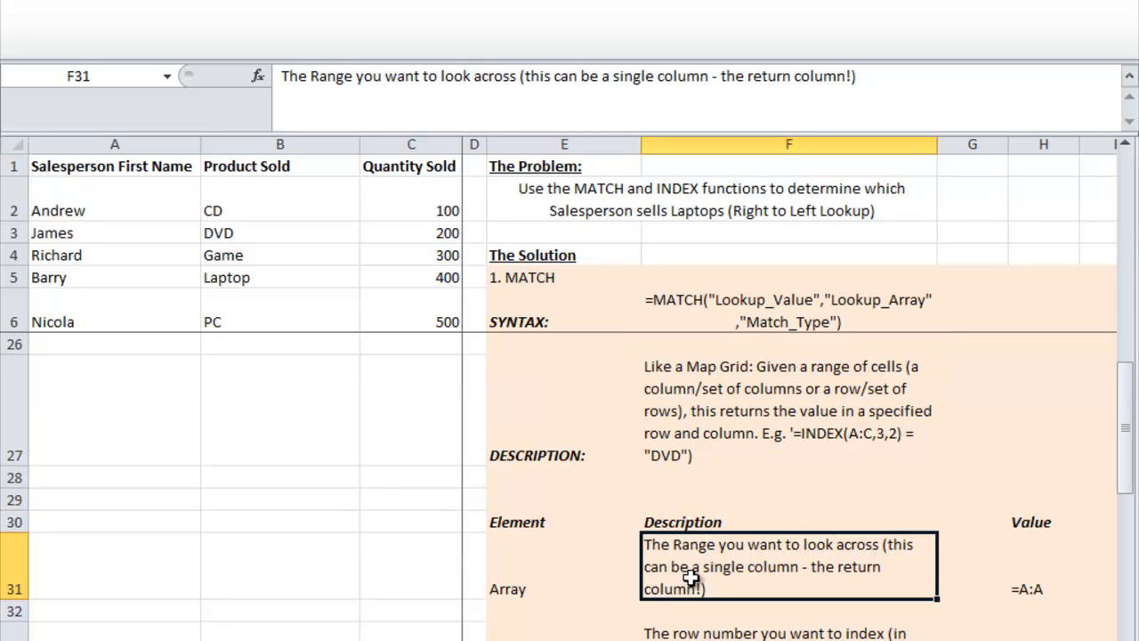
key("Right")
key("Right")
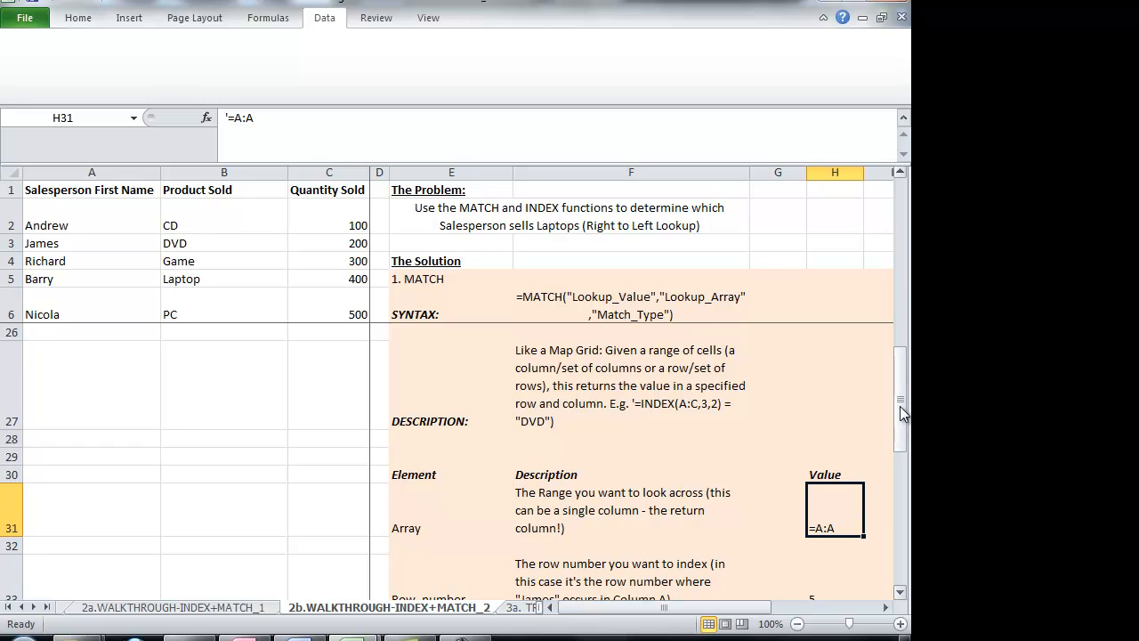
left_click_drag(901, 412, 900, 431)
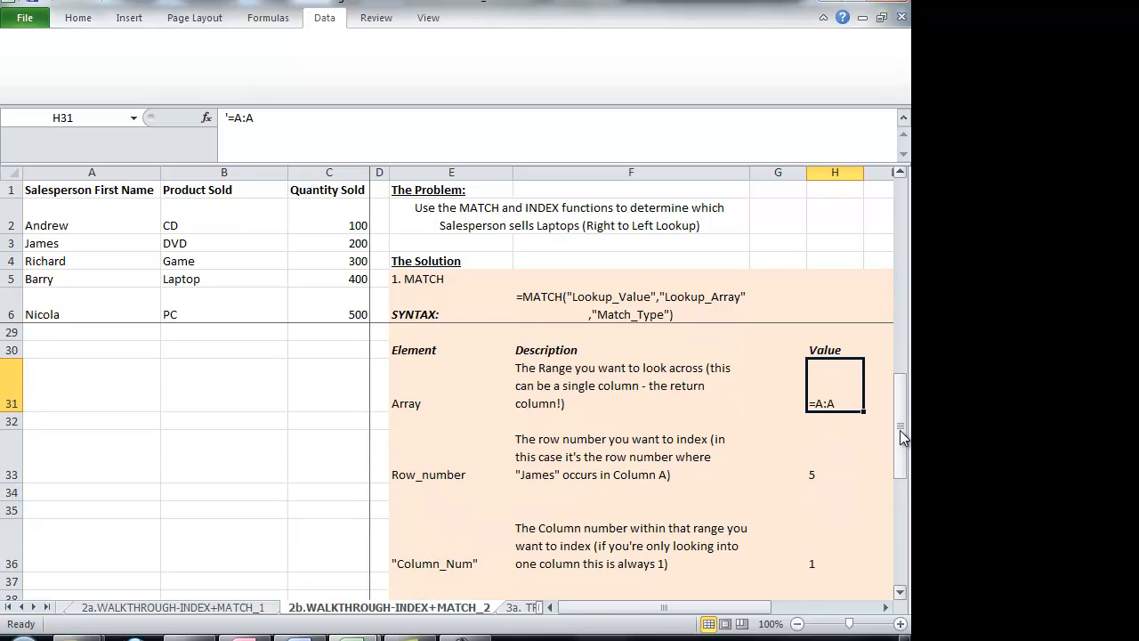
left_click(818, 468)
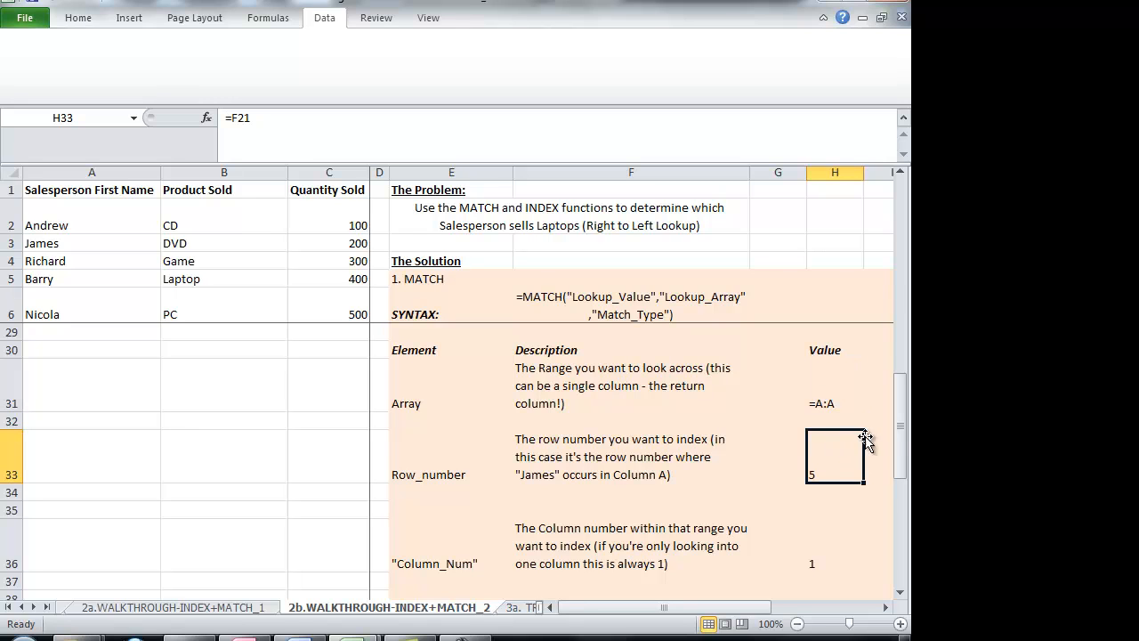
left_click_drag(900, 442, 899, 456)
left_click(835, 465)
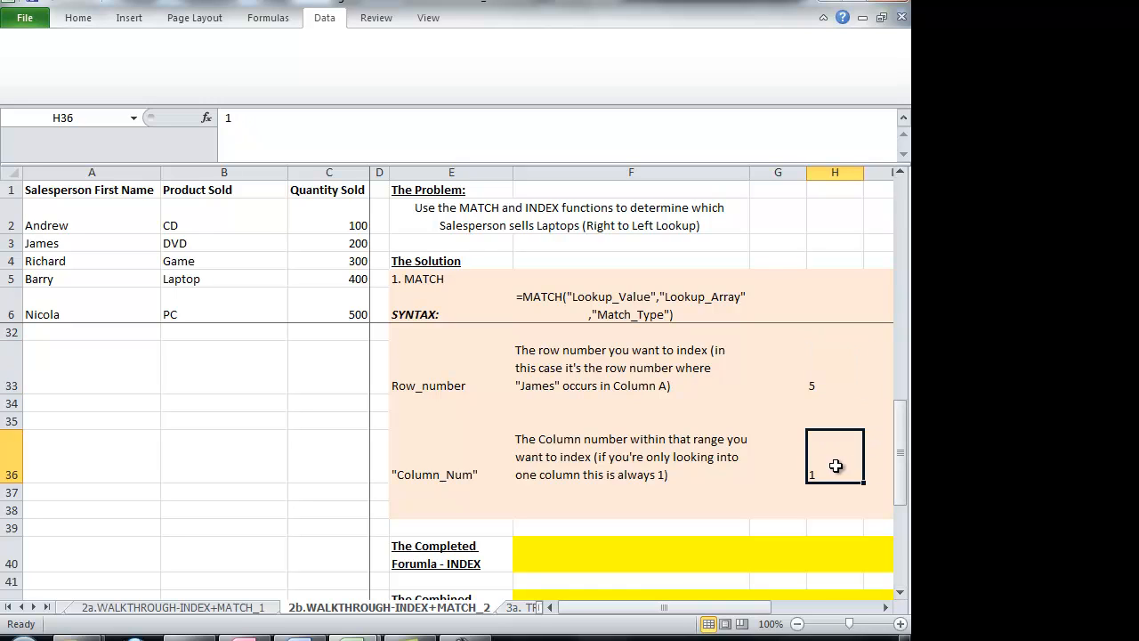
Step: Enter =INDEX(A:A,5,1) in F40 as the completed INDEX formula
left_click(601, 551)
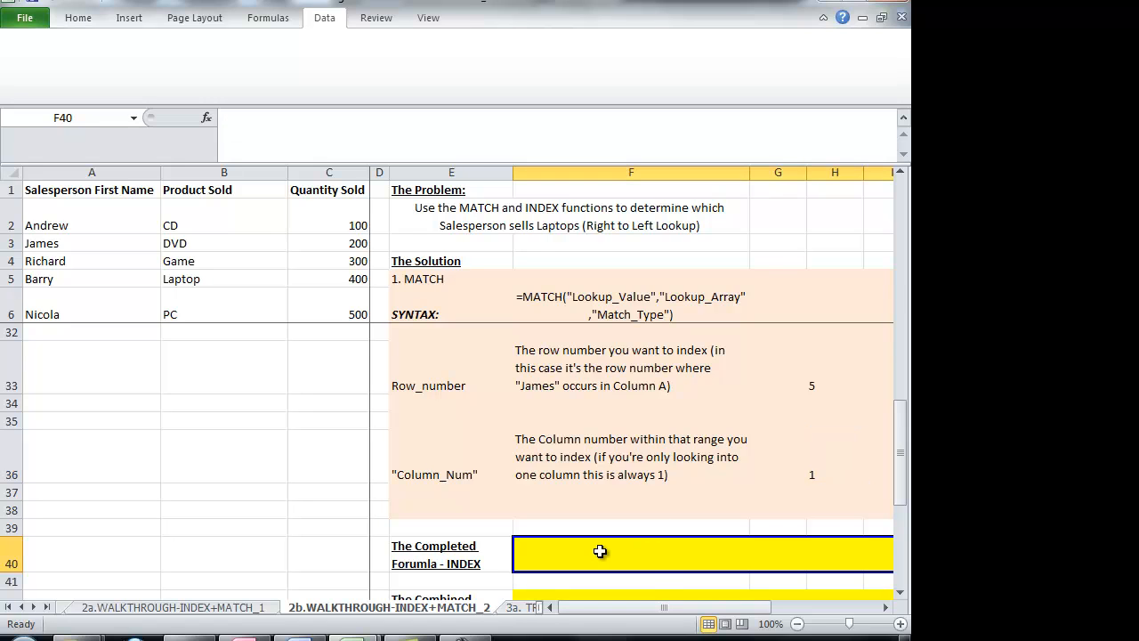
type("=i")
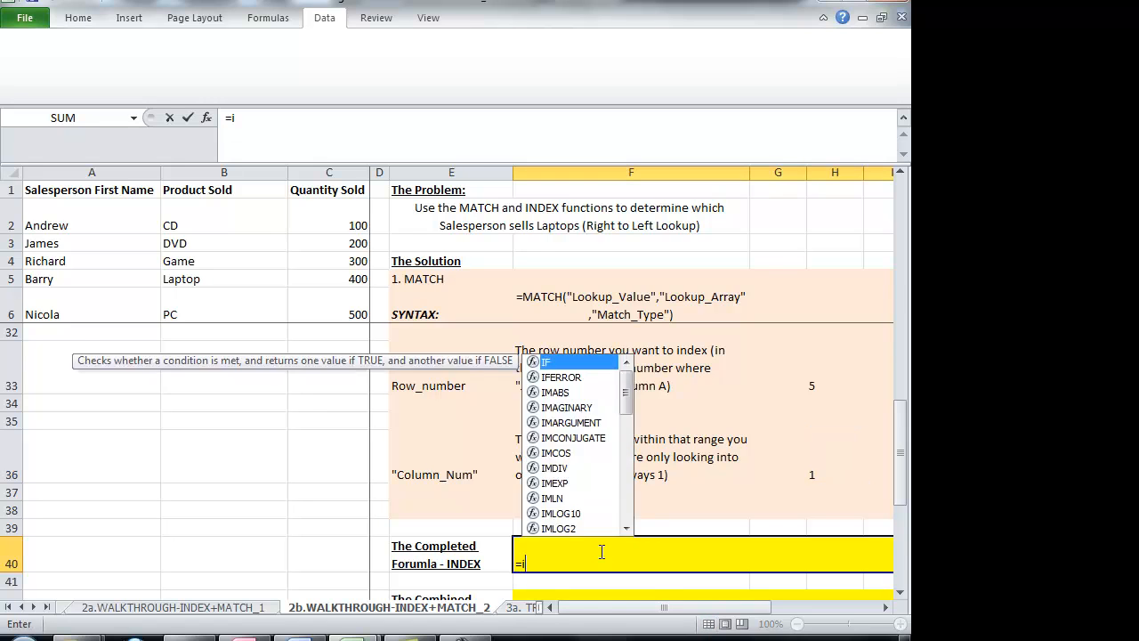
type("ndex(")
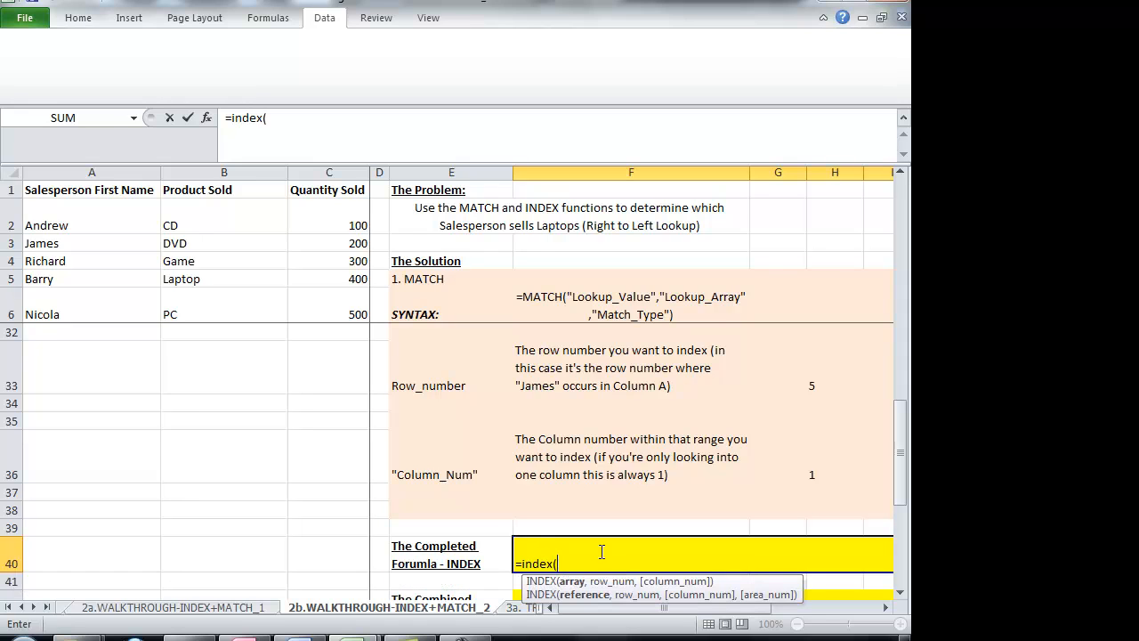
left_click(108, 171)
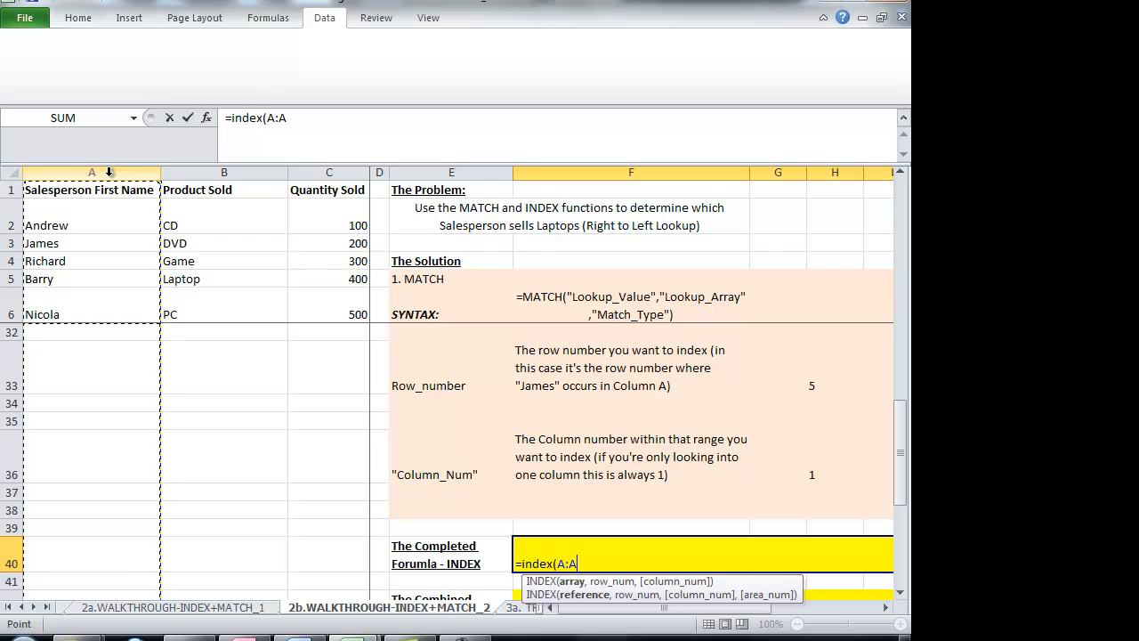
type(",5")
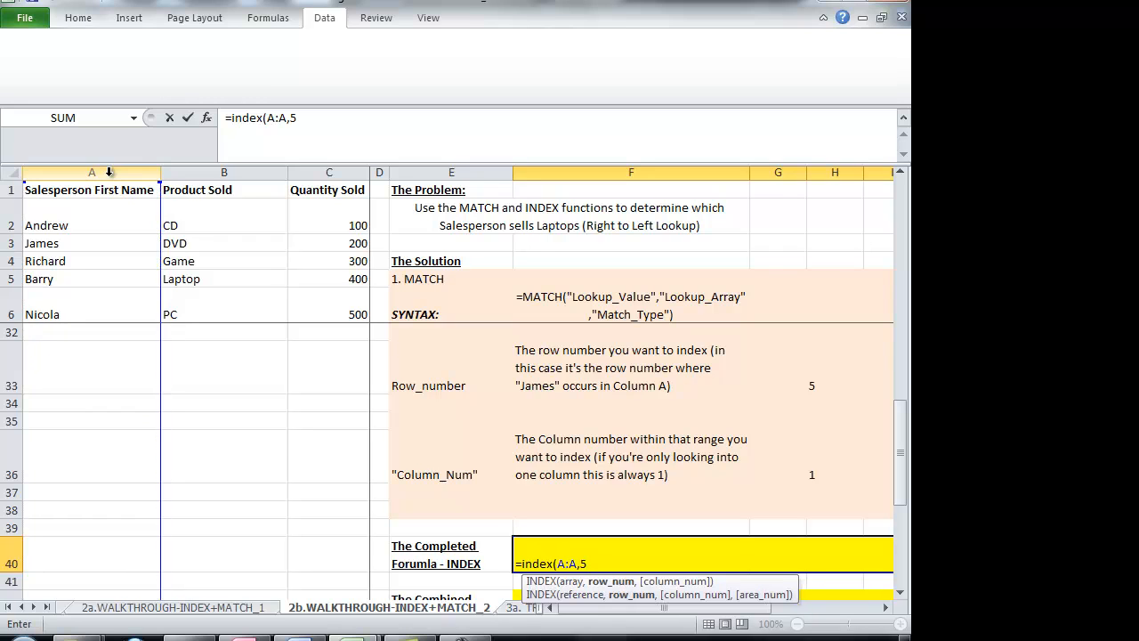
type(",1")
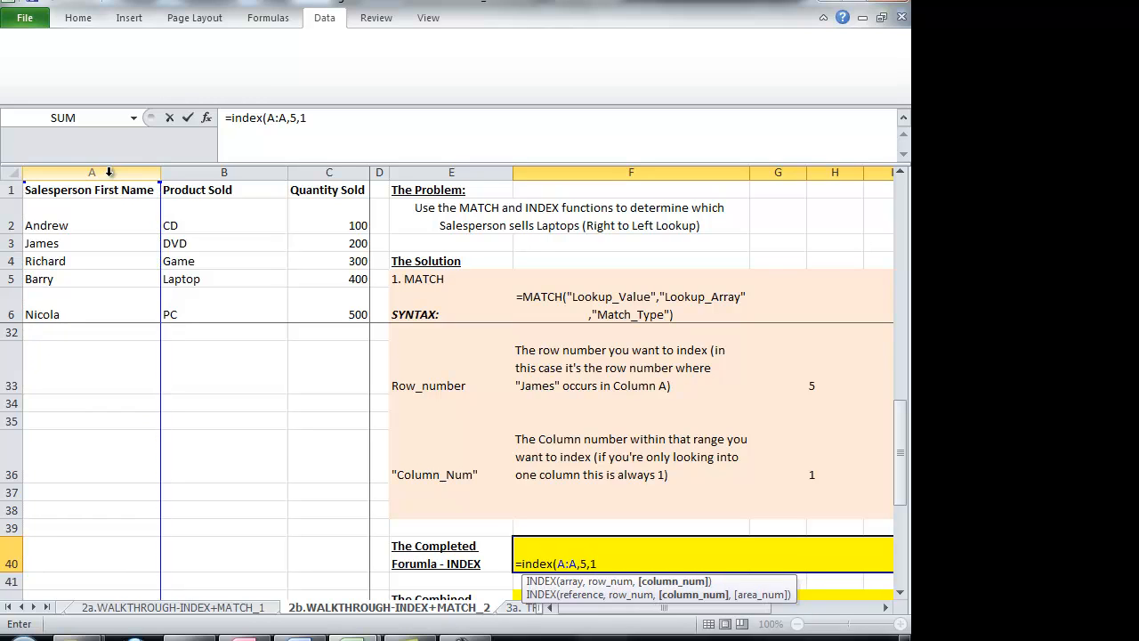
type(")")
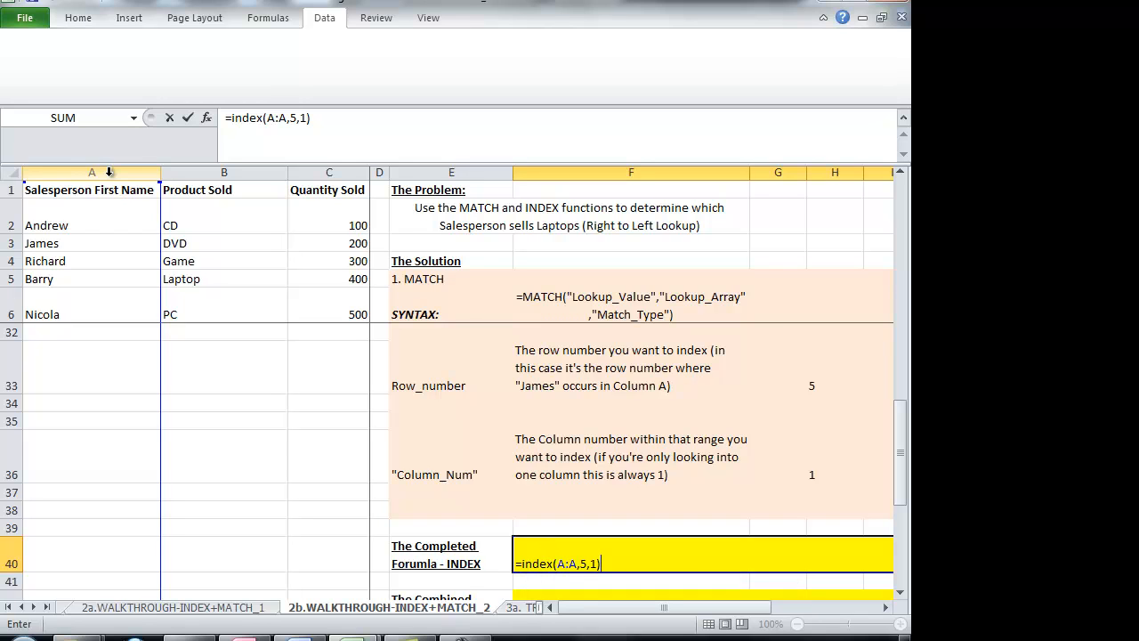
key("Return")
key("Up")
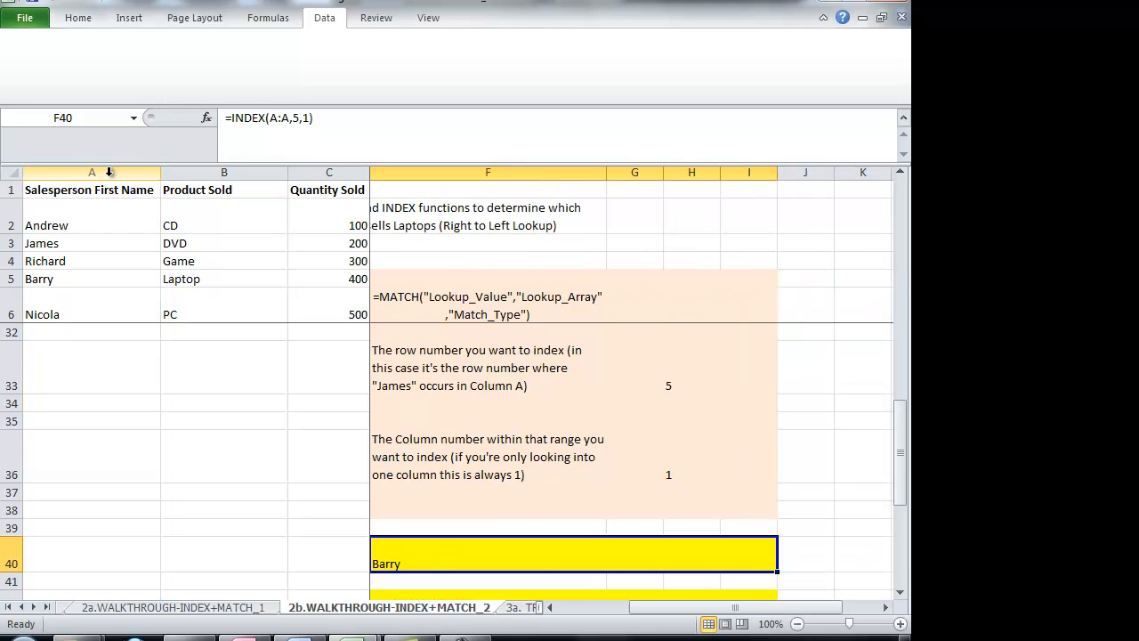
Step: Enter =INDEX(A:A,MATCH("Laptop",B:B,0),1) in F42 as the combined INDEX and MATCH formula
key("Down")
key("Down")
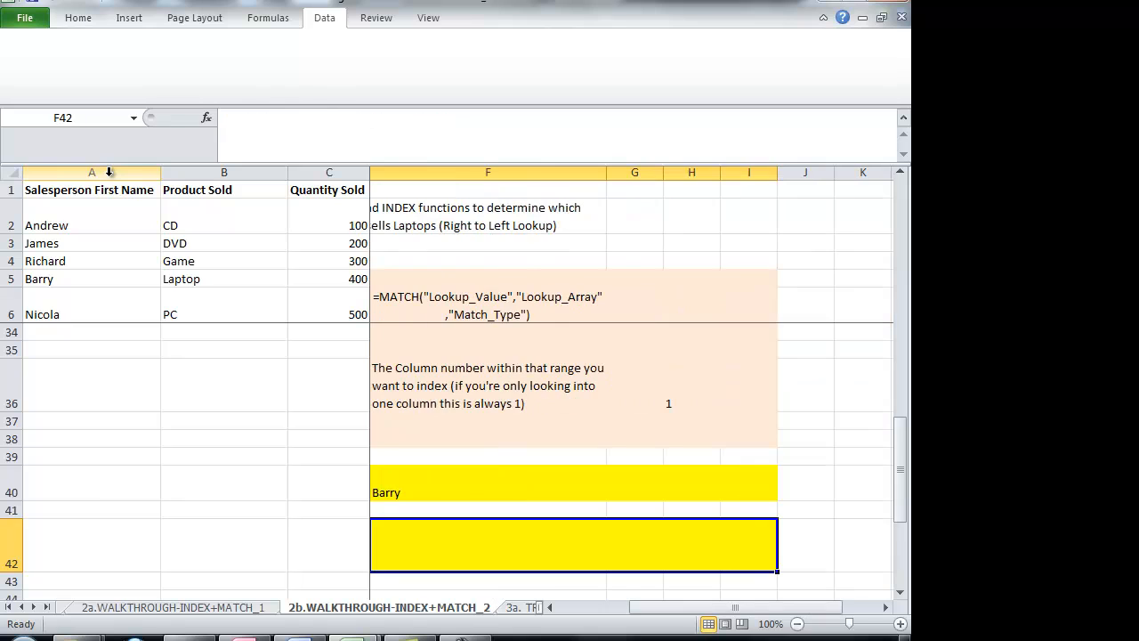
type("=index")
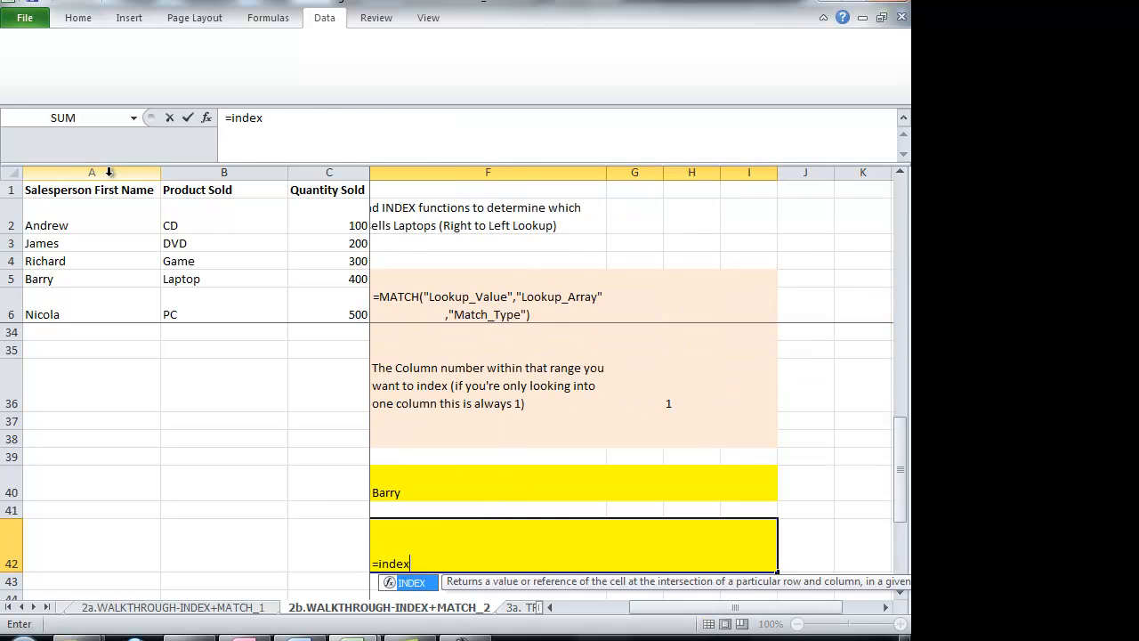
key("Tab")
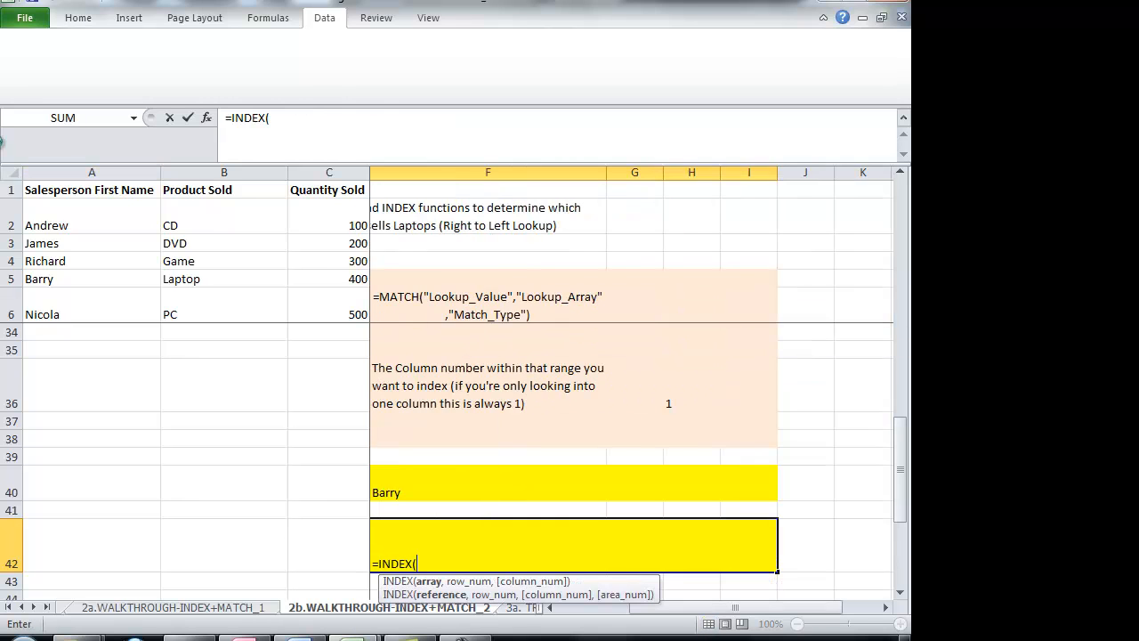
left_click(108, 172)
type(",")
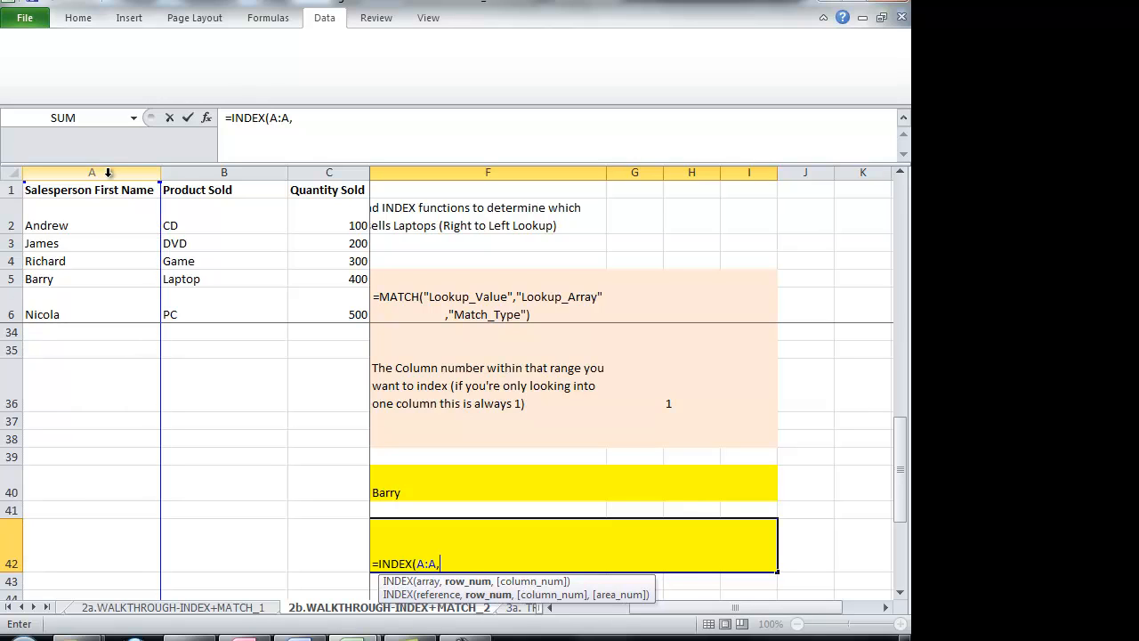
type("mat")
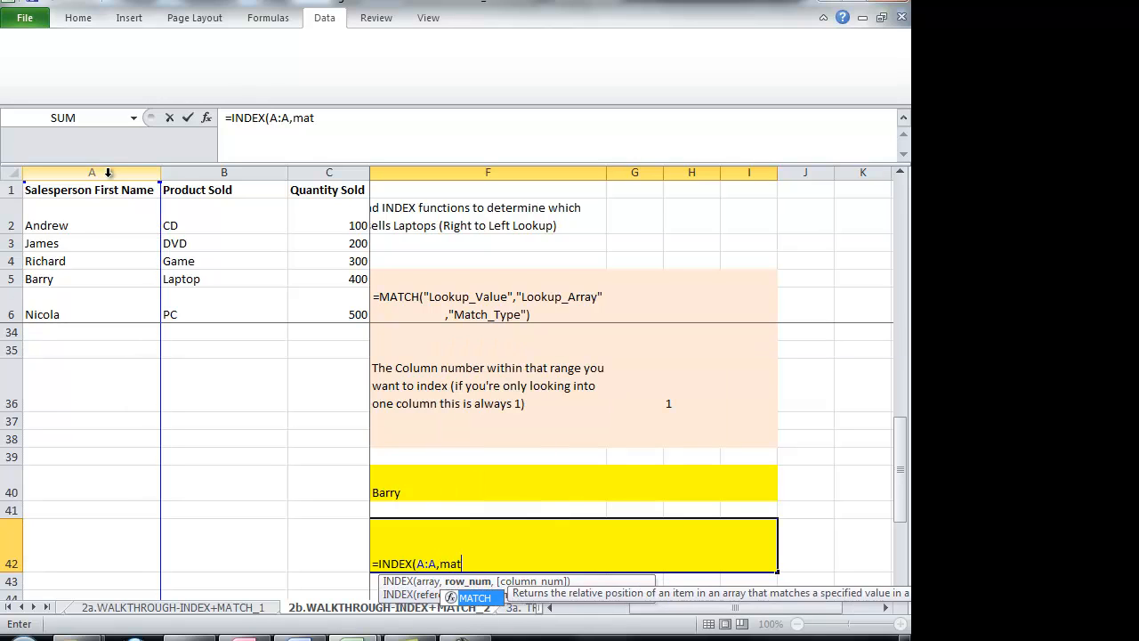
type("ch(\"Lapto")
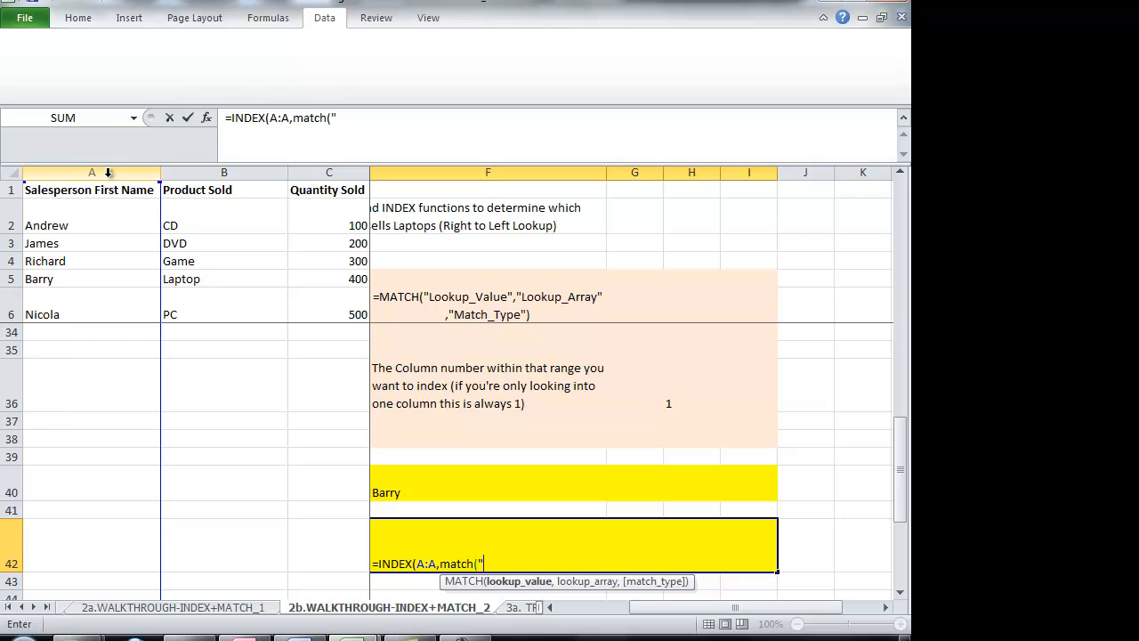
type("p\",")
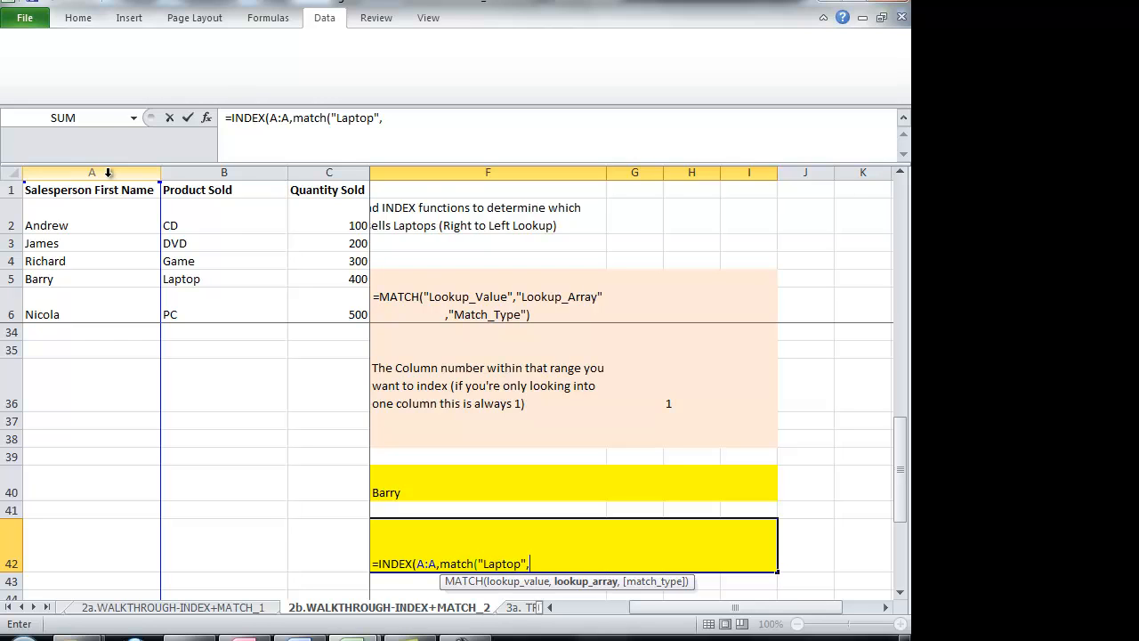
left_click(205, 167)
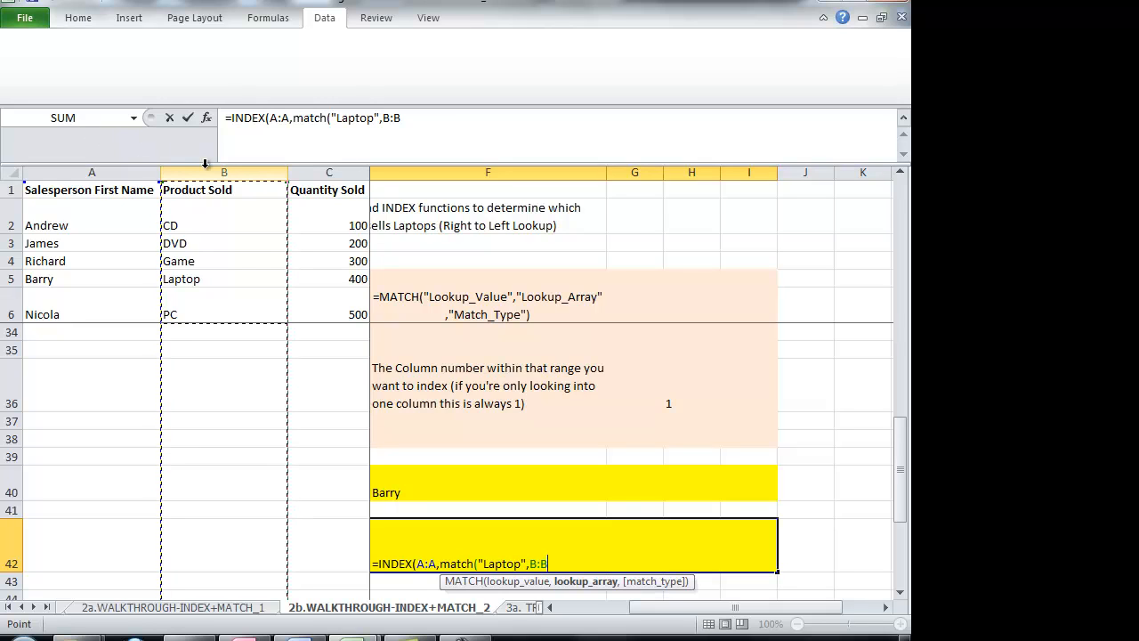
type(",")
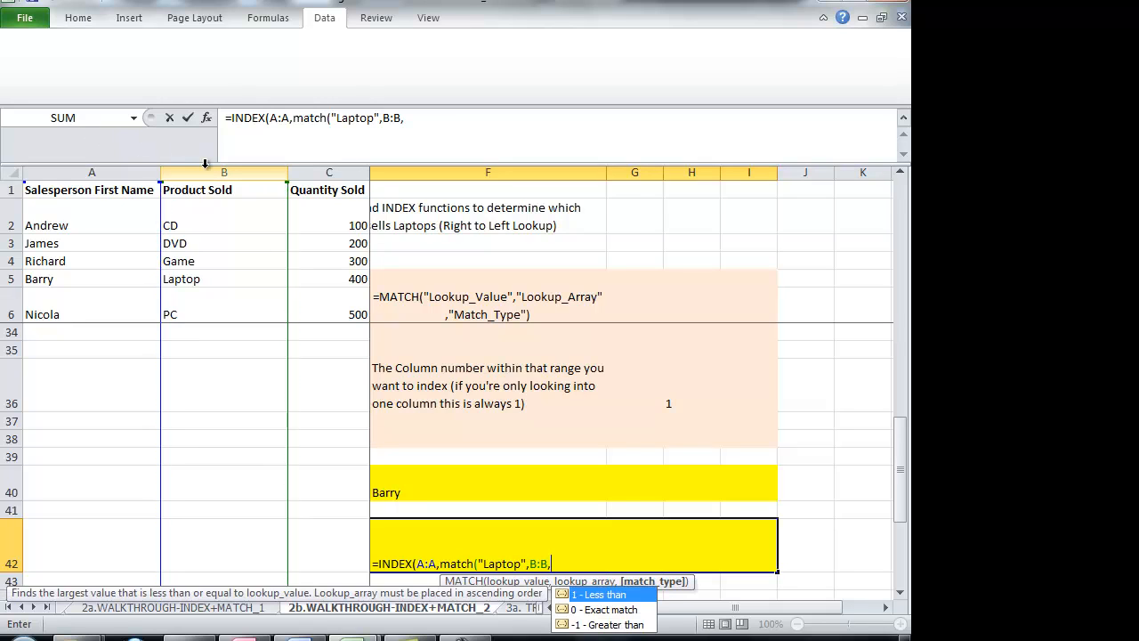
type("0")
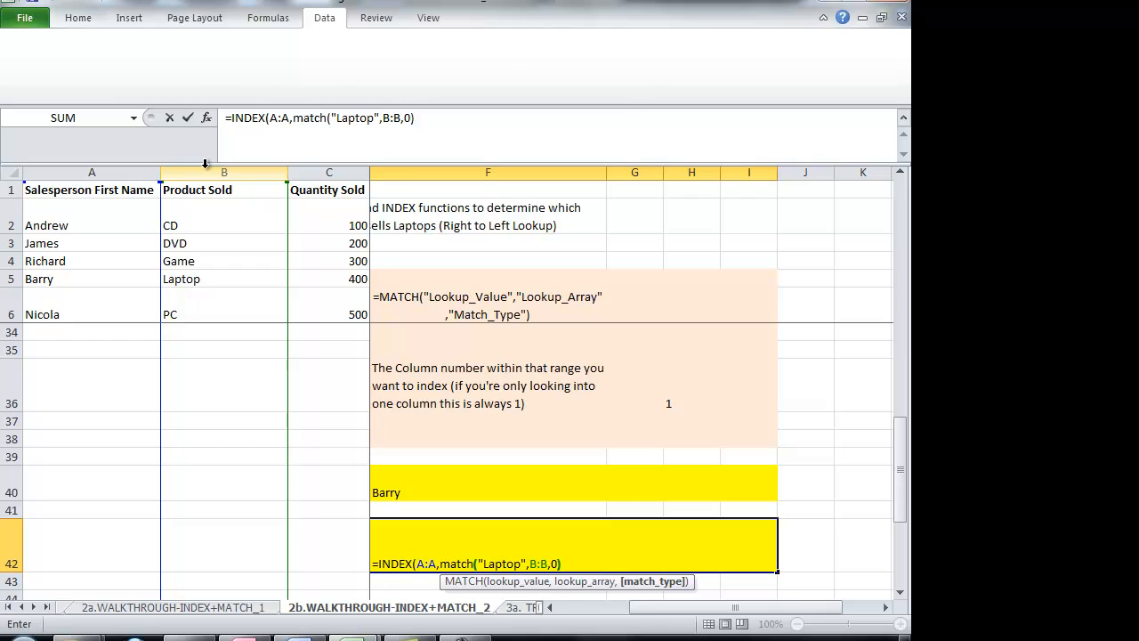
type("),")
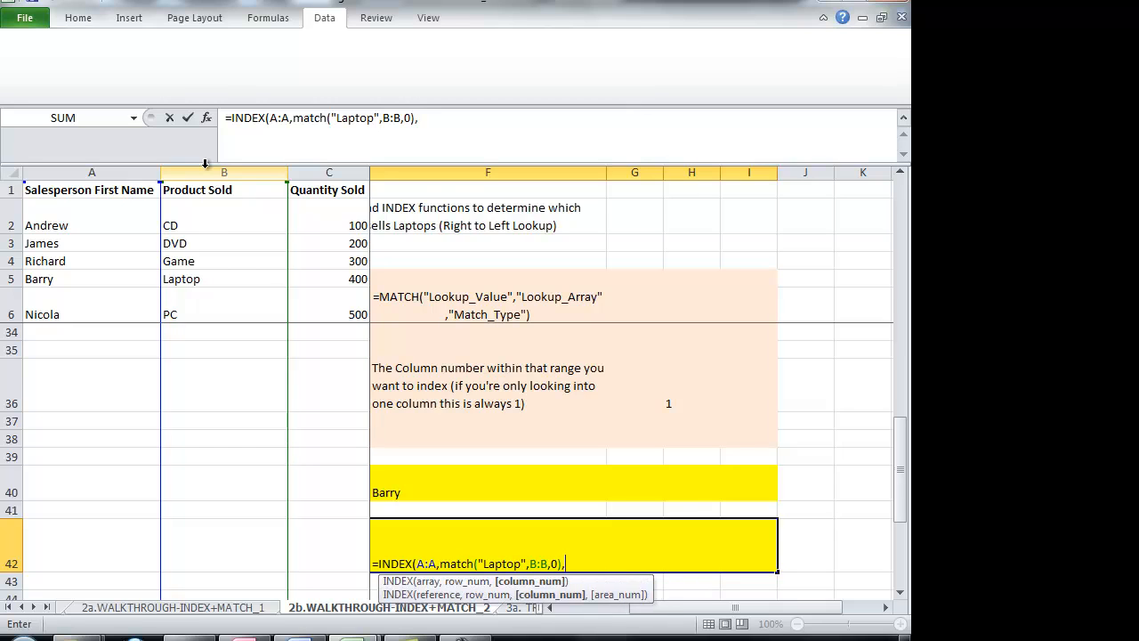
type("1")
type(")")
key("Return")
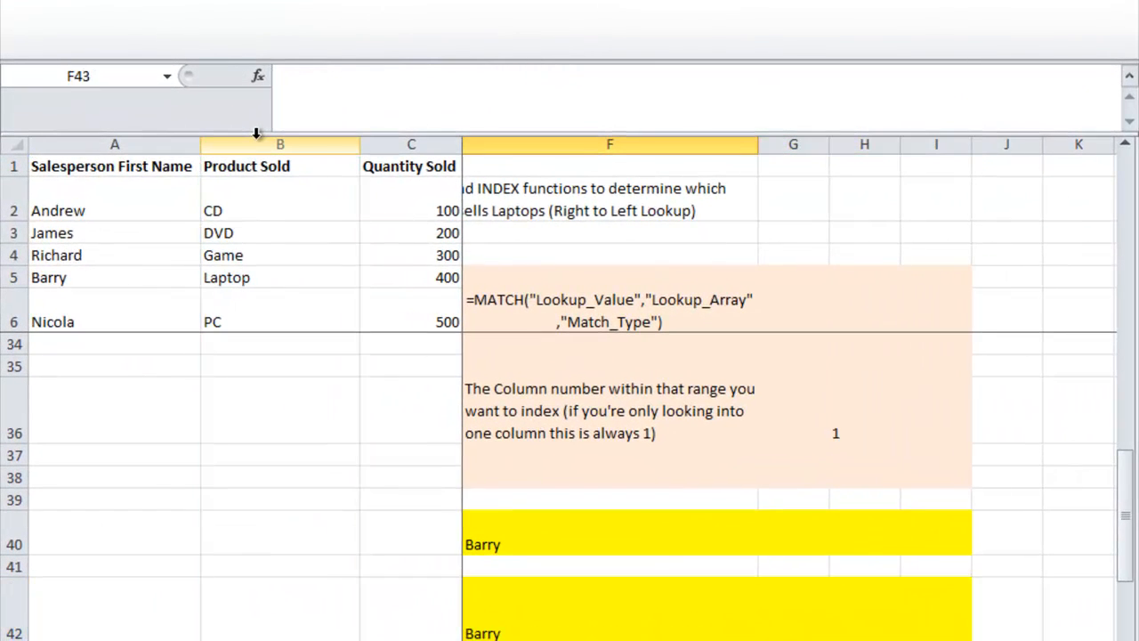
Step: In the In Application table, enter =INDEX(A:A,MATCH(E49,B:B,0),1) in F49 to look up the salesperson for the product in E49
key("Up")
key("Left")
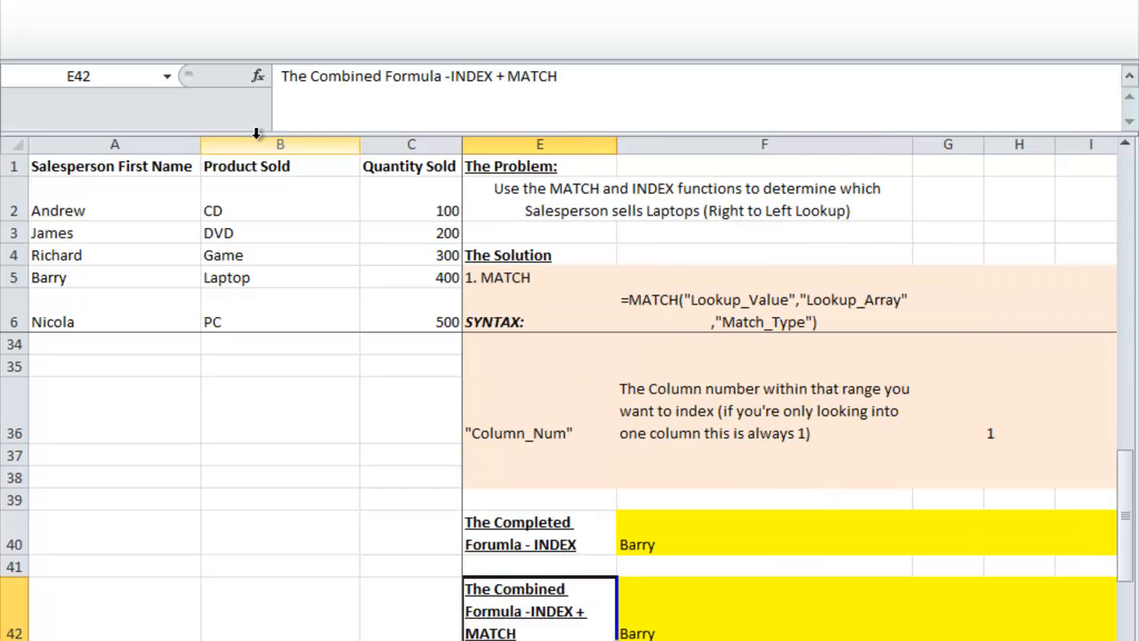
key("Down")
key("Down")
key("Down")
key("Down")
key("Down")
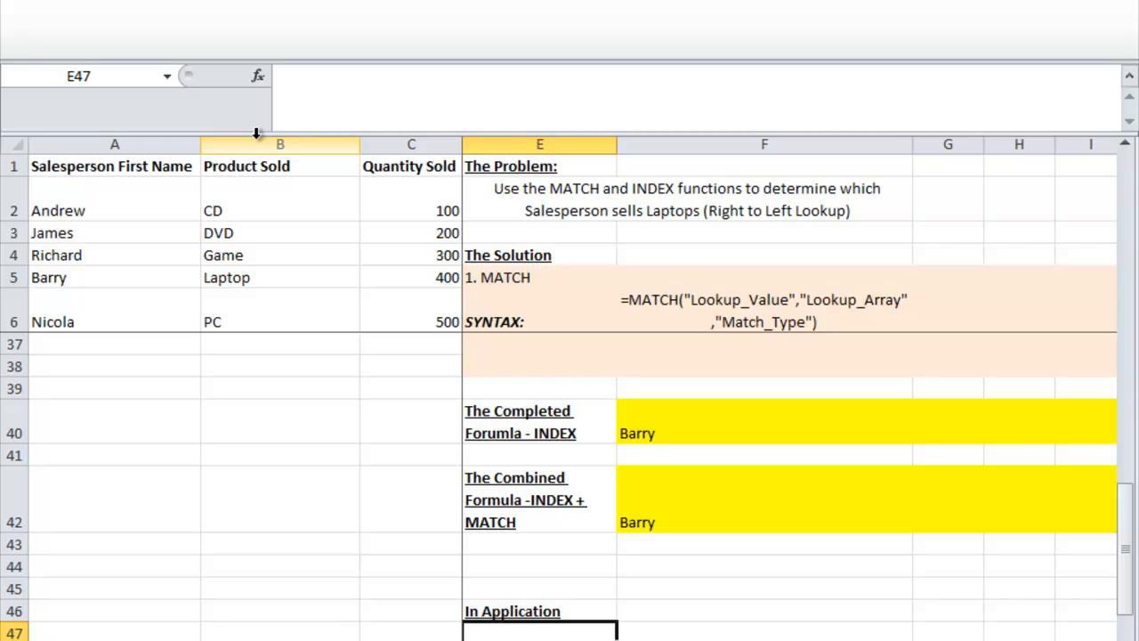
key("Down")
key("Down")
key("Right")
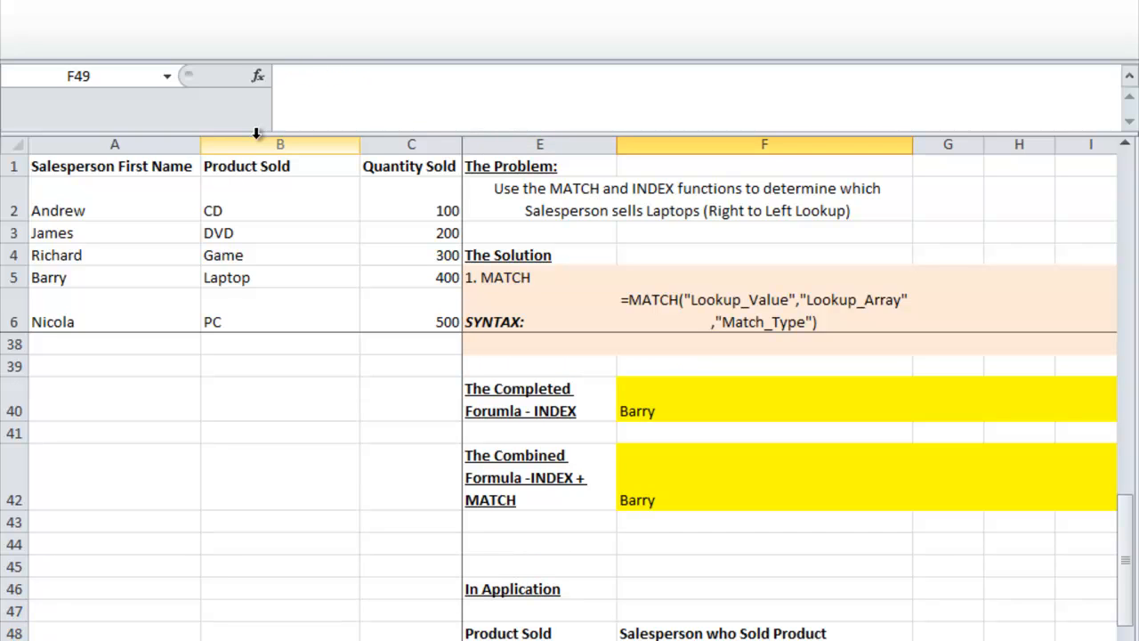
type("=")
type("index")
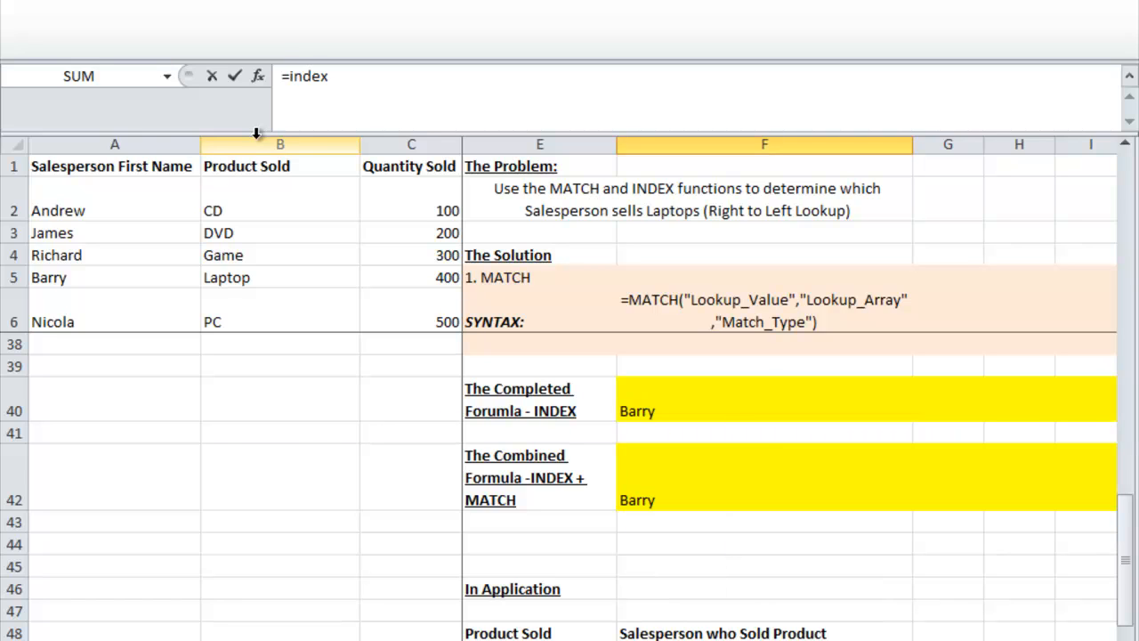
type("(")
left_click(150, 145)
type(",")
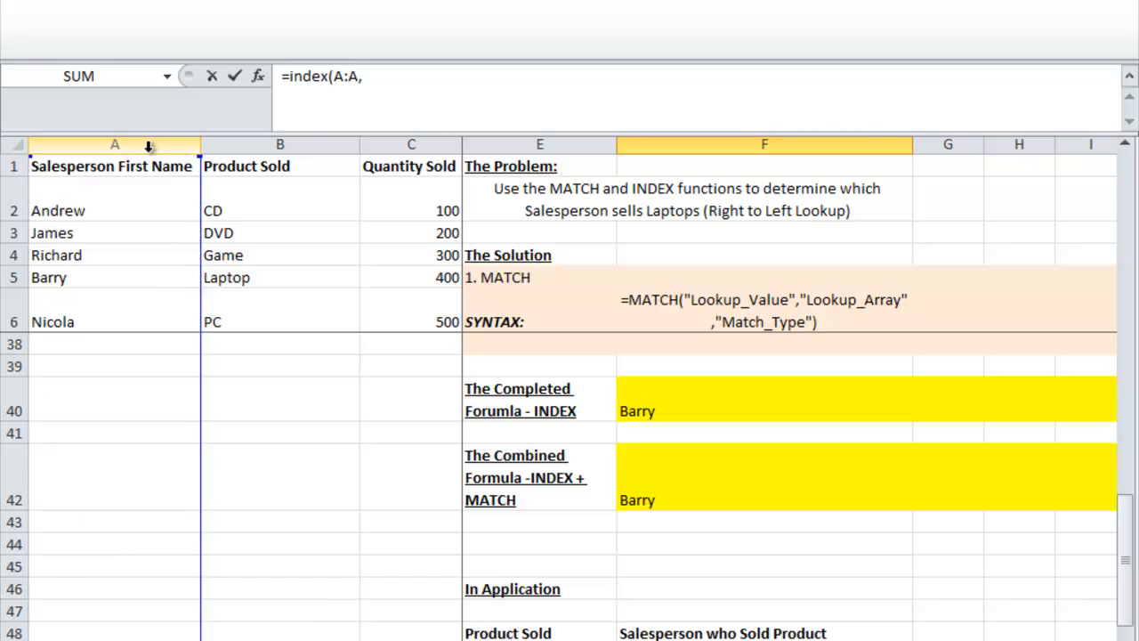
type("match(")
left_click(527, 639)
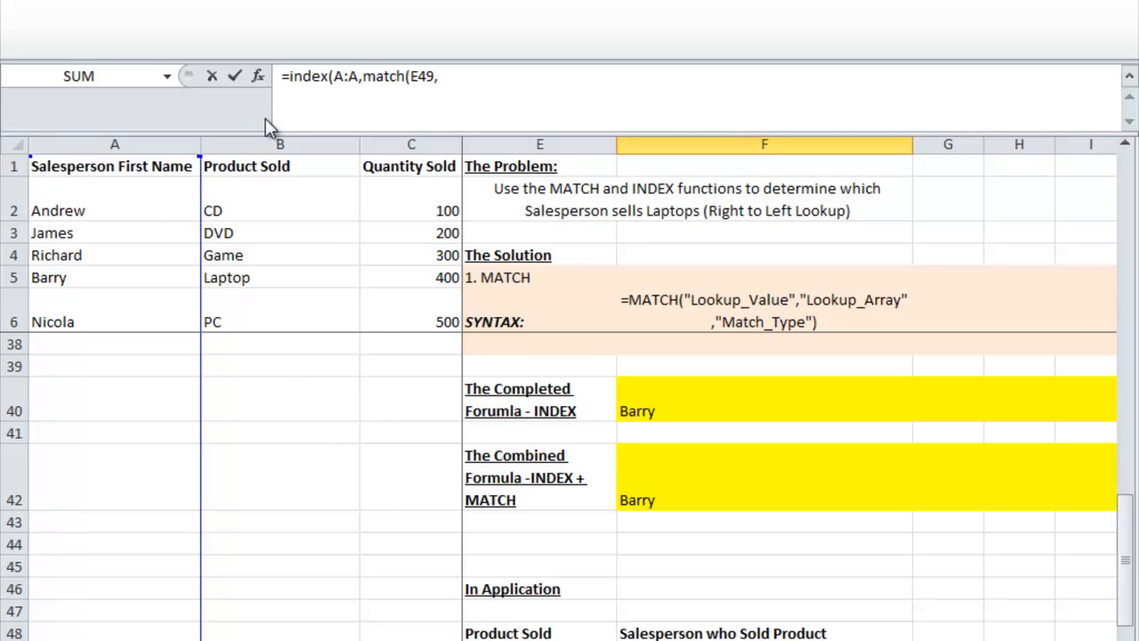
left_click(272, 147)
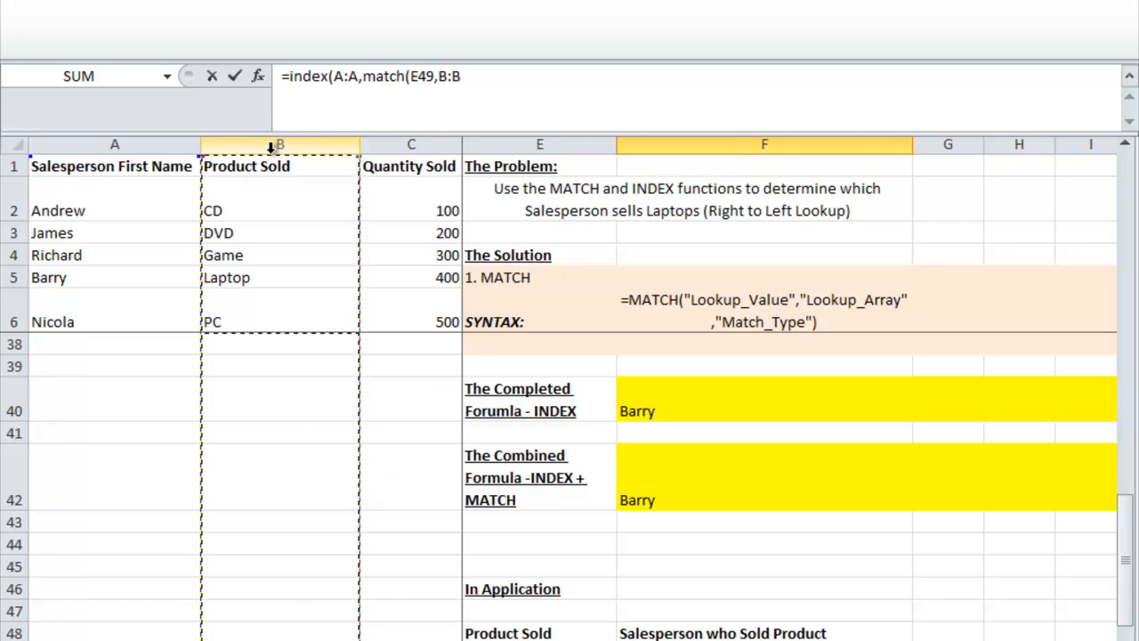
type(",")
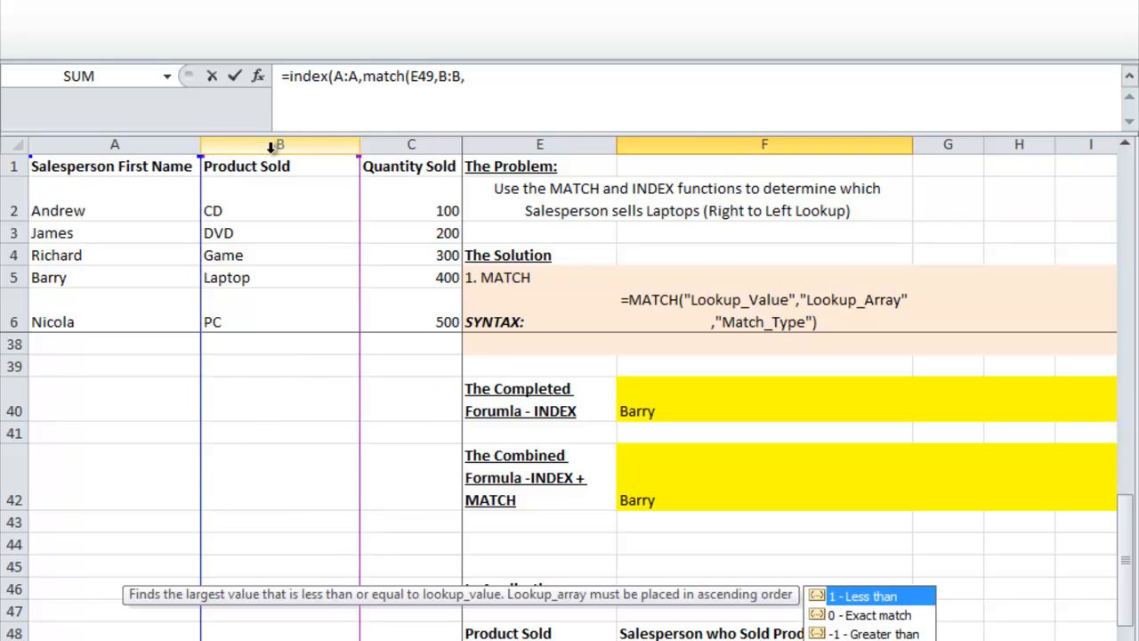
type("0)")
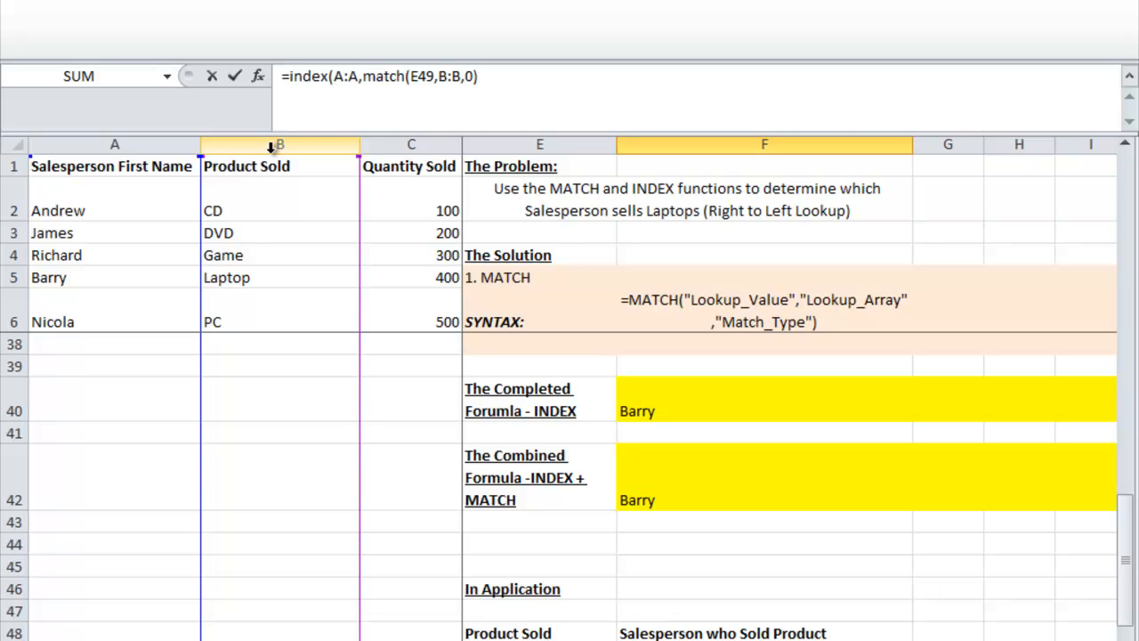
type(",1)")
key("Return")
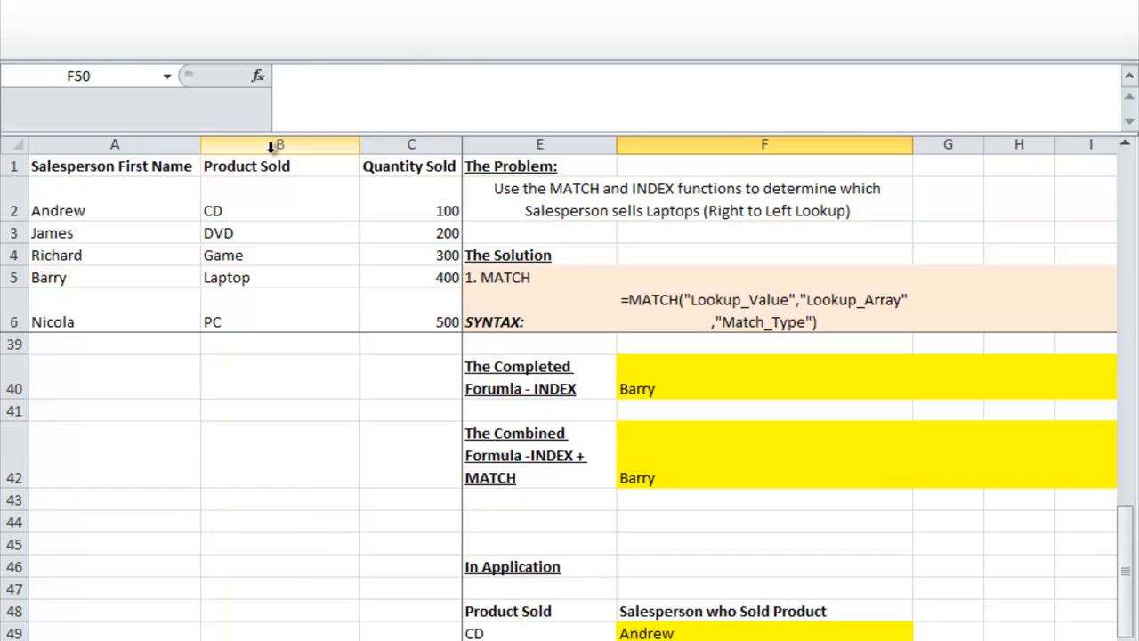
Step: Fill the INDEX and MATCH formula from F49 down to F52 for the remaining products
key("Up")
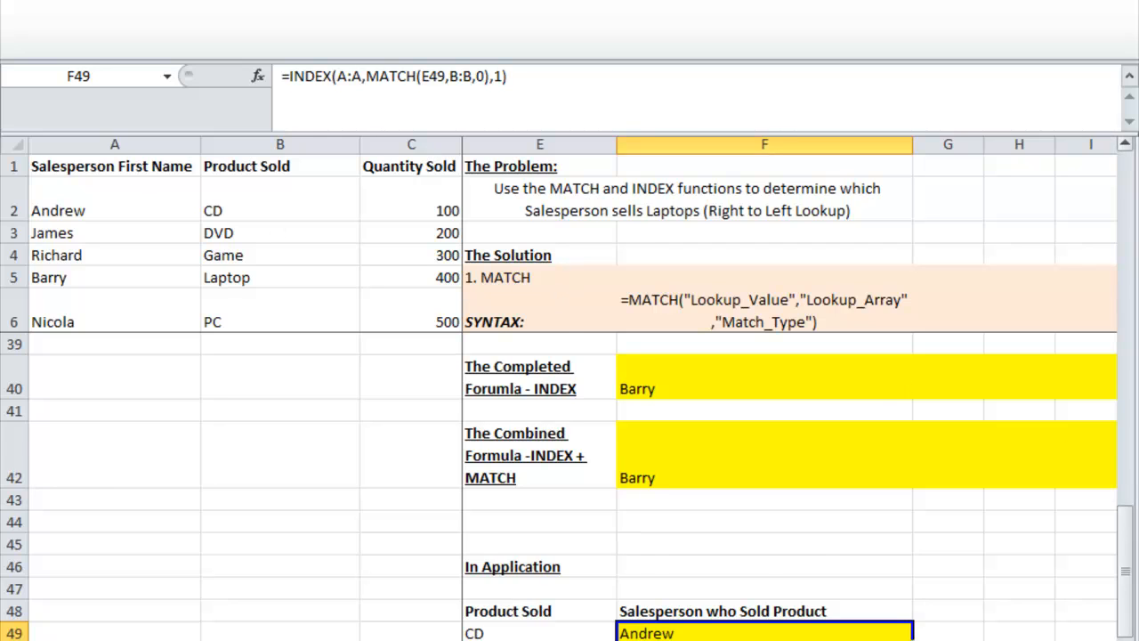
scroll(567, 486, "down", 2)
scroll(567, 486, "down", 1)
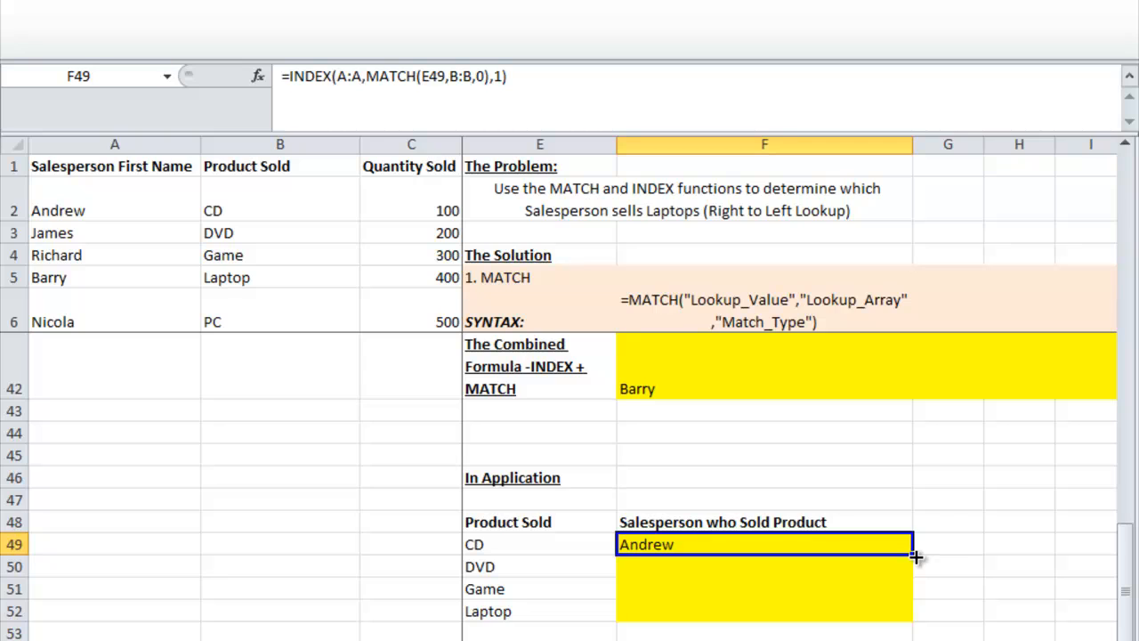
left_click_drag(916, 556, 922, 618)
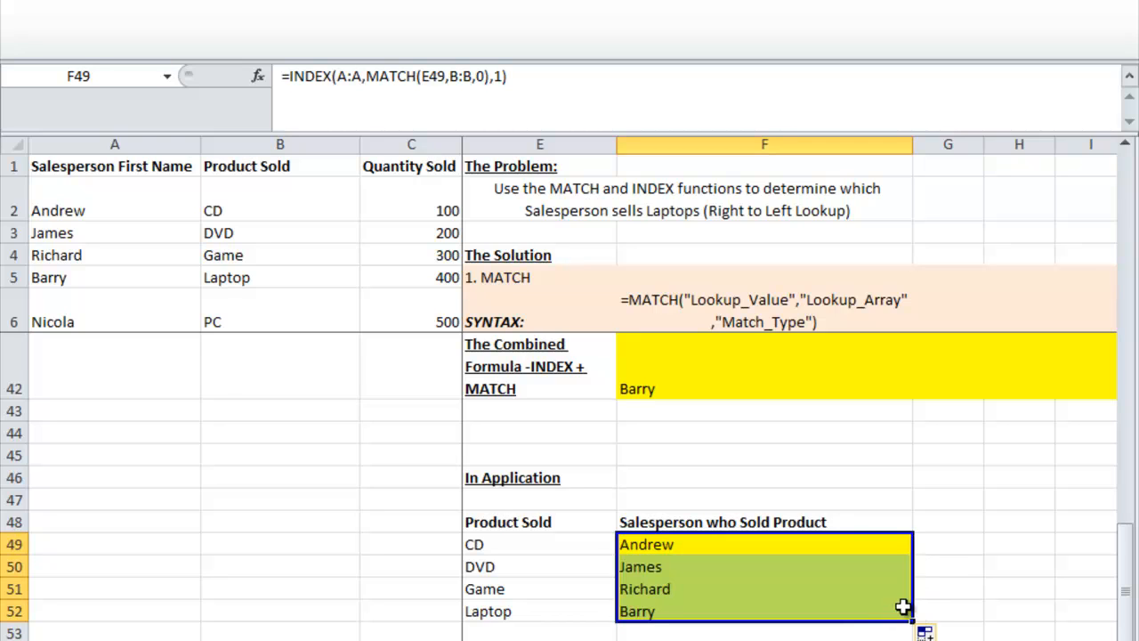
scroll(901, 591, "down", 1)
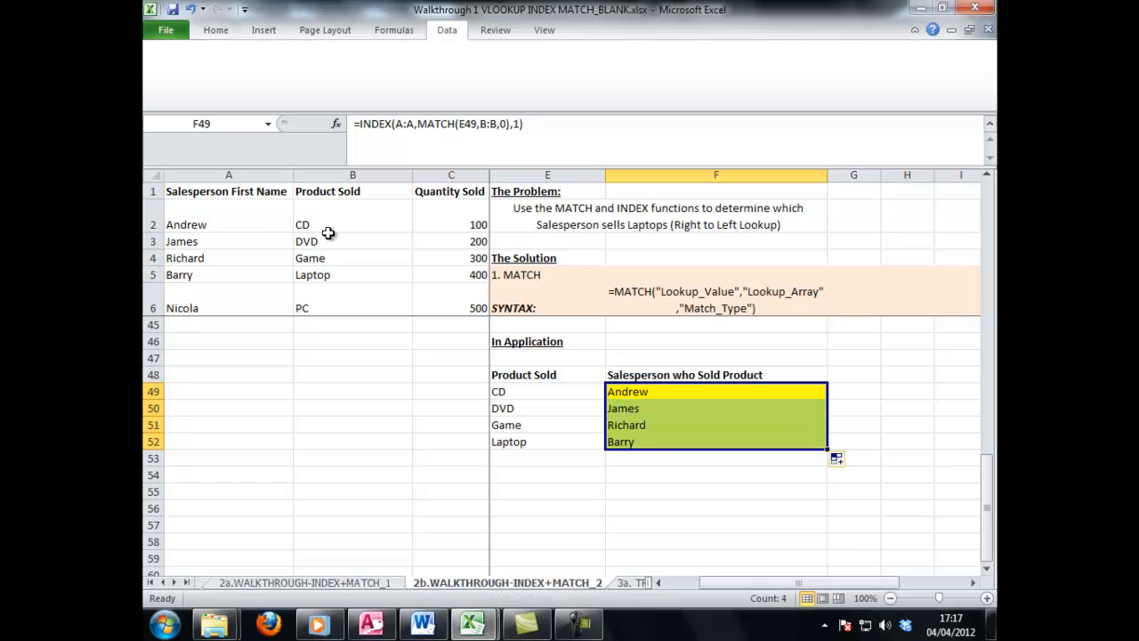
Step: Switch to the 3a. TRY IT OUT_VLOOKUP sheet and read the problem statement in E2
key("ctrl+Page_Down")
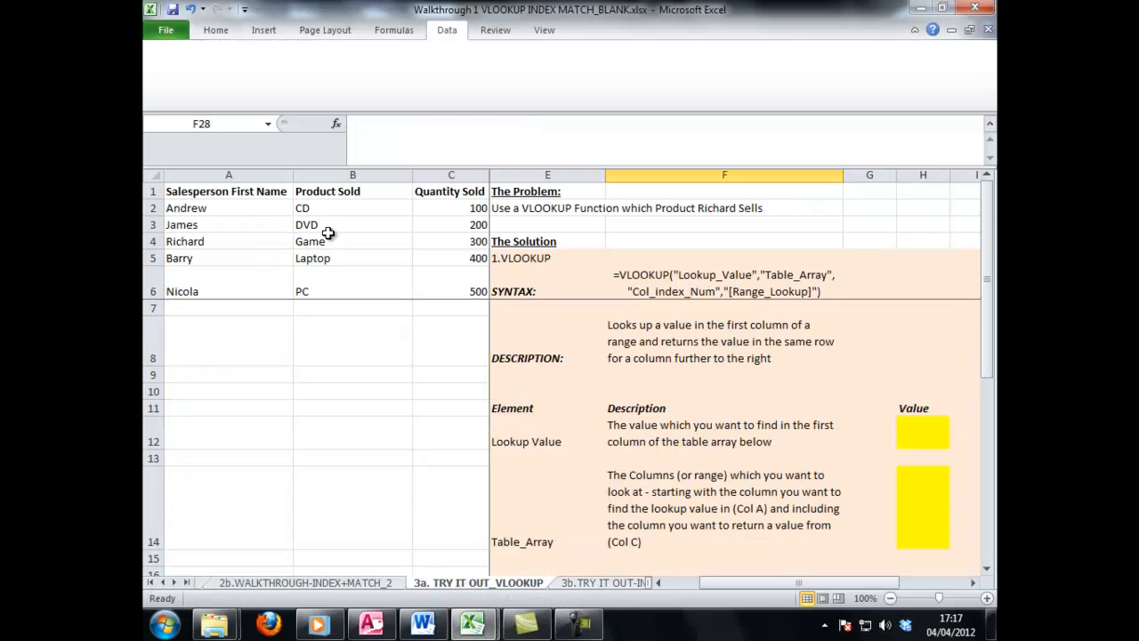
key("ctrl+Home")
key("ctrl+shift+Right")
key("ctrl+shift+Right")
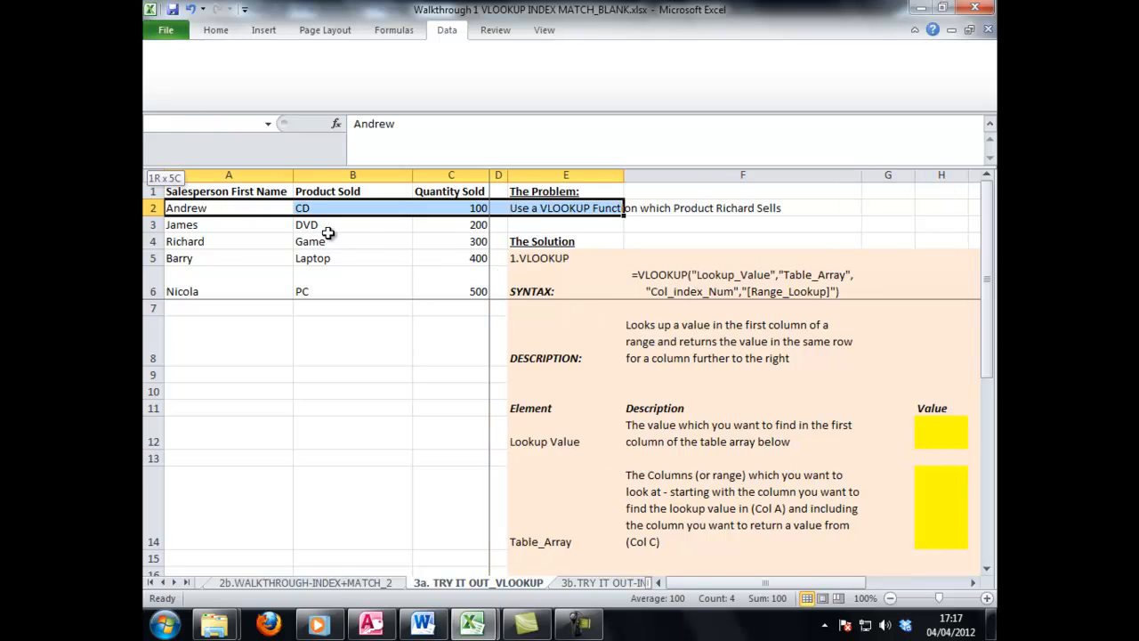
key("ctrl+Right")
key("ctrl+Right")
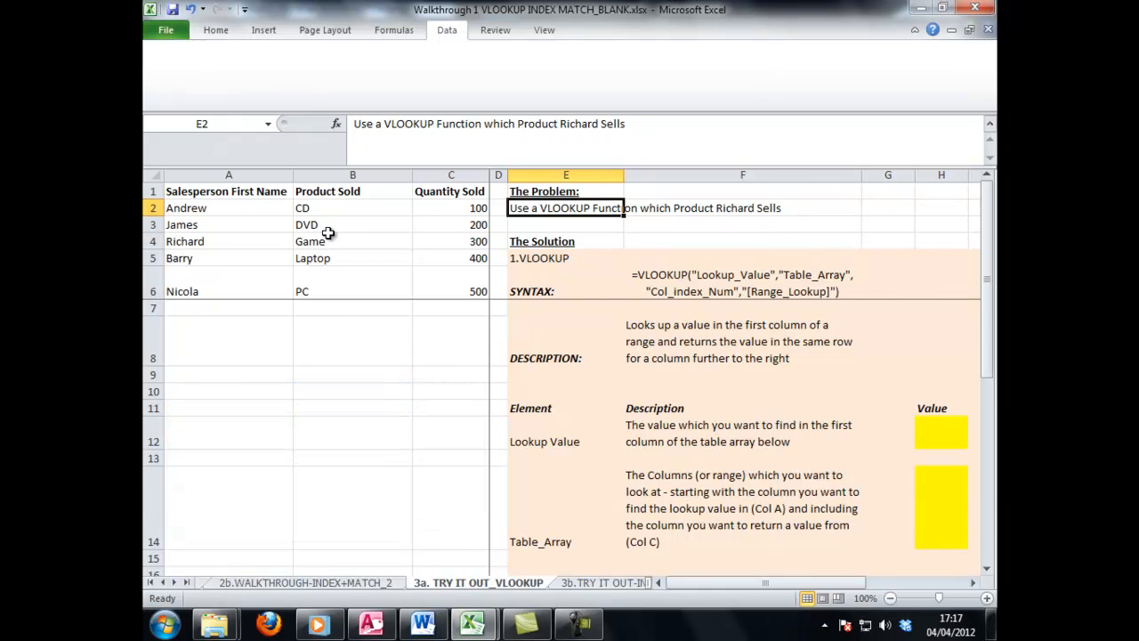
Step: Select the exercise's source data in A1:C6 to review the salespeople, products and quantities
key("ctrl+Left")
key("ctrl+Left")
key("ctrl+Down")
key("ctrl+shift+Right")
key("ctrl+shift+Right")
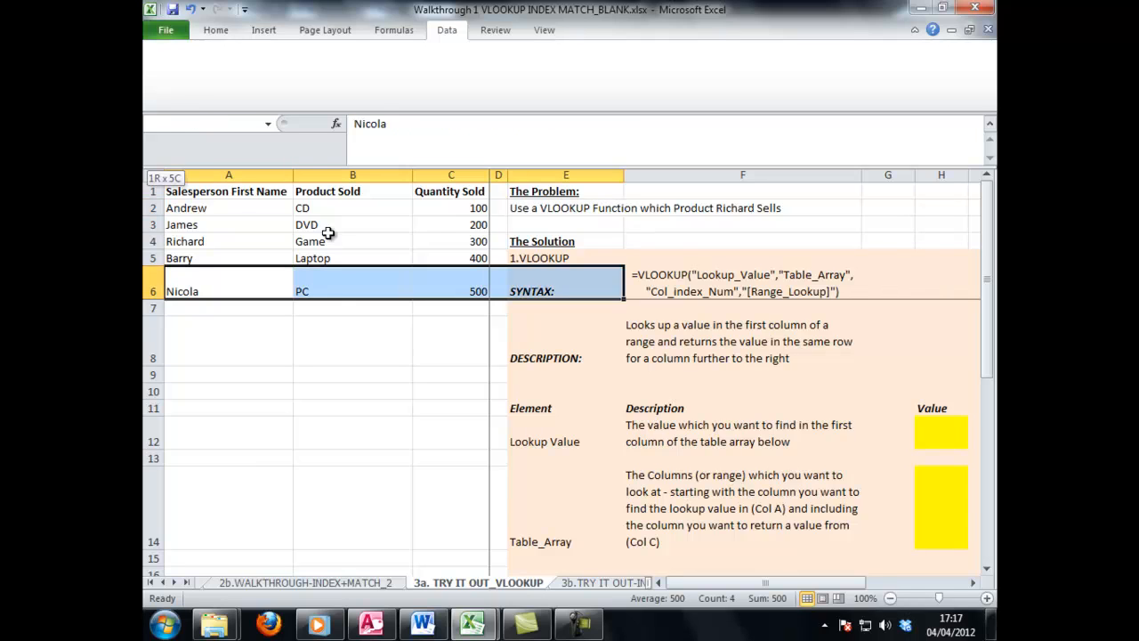
key("ctrl+shift+Left")
key("shift+Up")
key("shift+Up")
key("shift+Up")
key("shift+Up")
key("shift+Up")
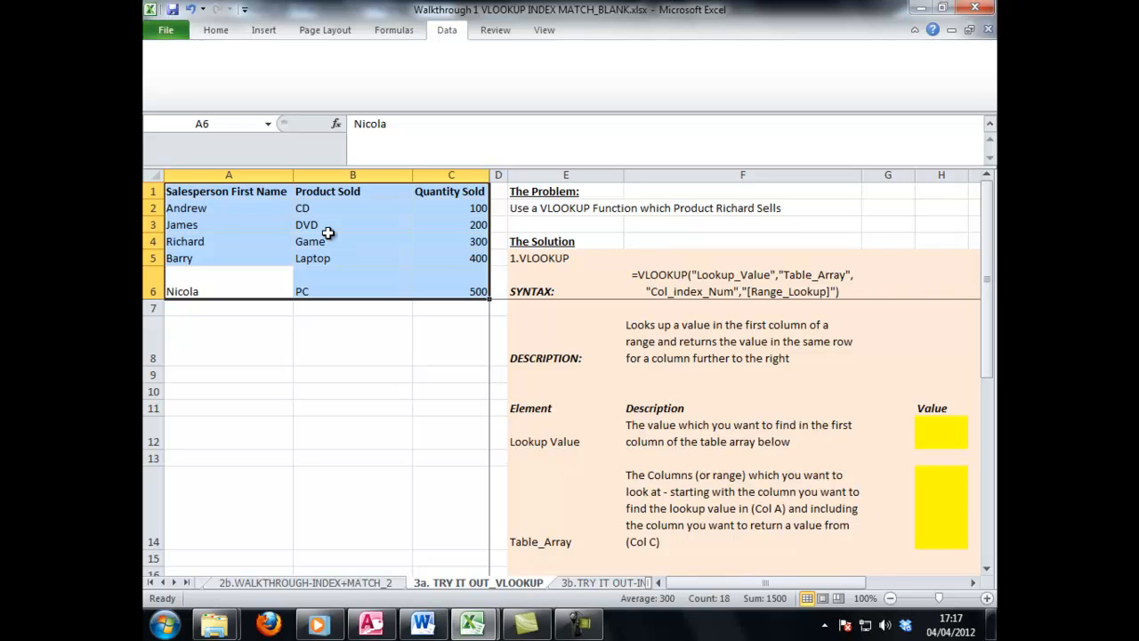
Step: Examine the VLOOKUP syntax in F6 and the element descriptions with their blank value cells below it
key("ctrl+Right")
key("ctrl+Right")
key("ctrl+Right")
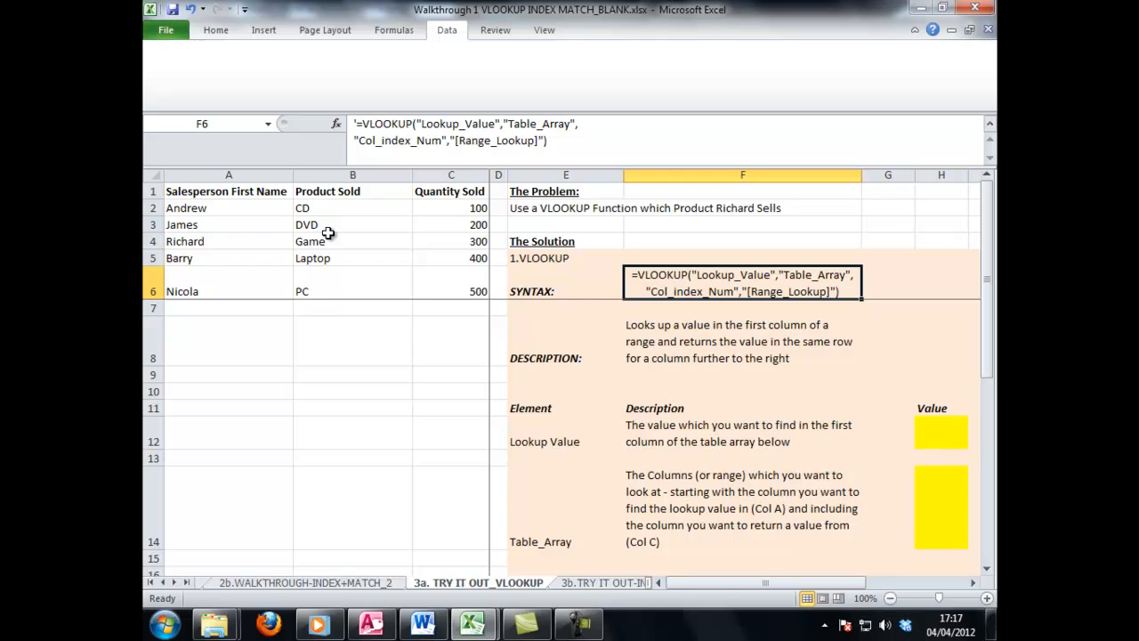
middle_click(328, 233)
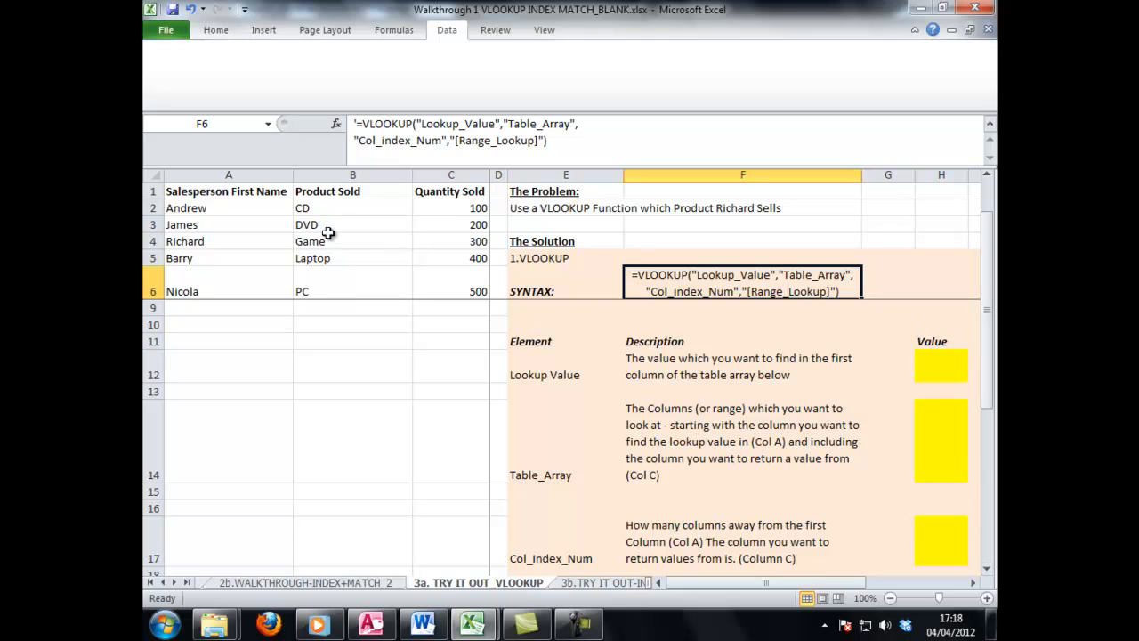
Step: Switch to the 3b. TRY IT OUT-INDEX+MATCH sheet and read the problem statement in E2
key("ctrl+Page_Down")
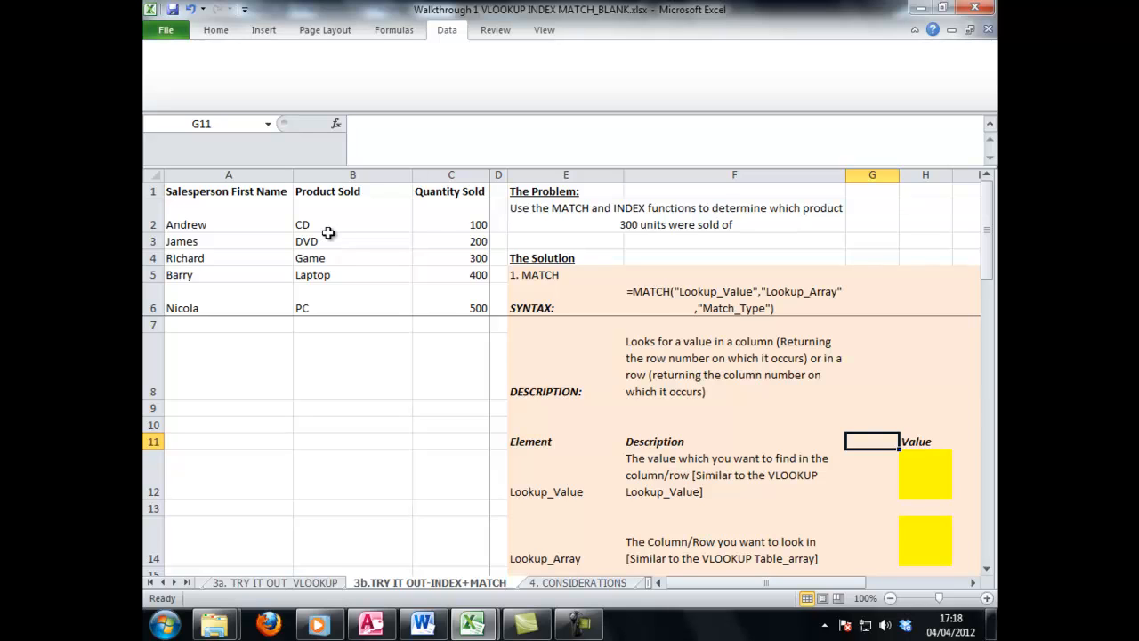
key("Up")
key("Up")
key("Up")
key("Up")
key("Up")
key("Up")
key("Up")
key("Up")
key("Up")
key("Left")
key("Left")
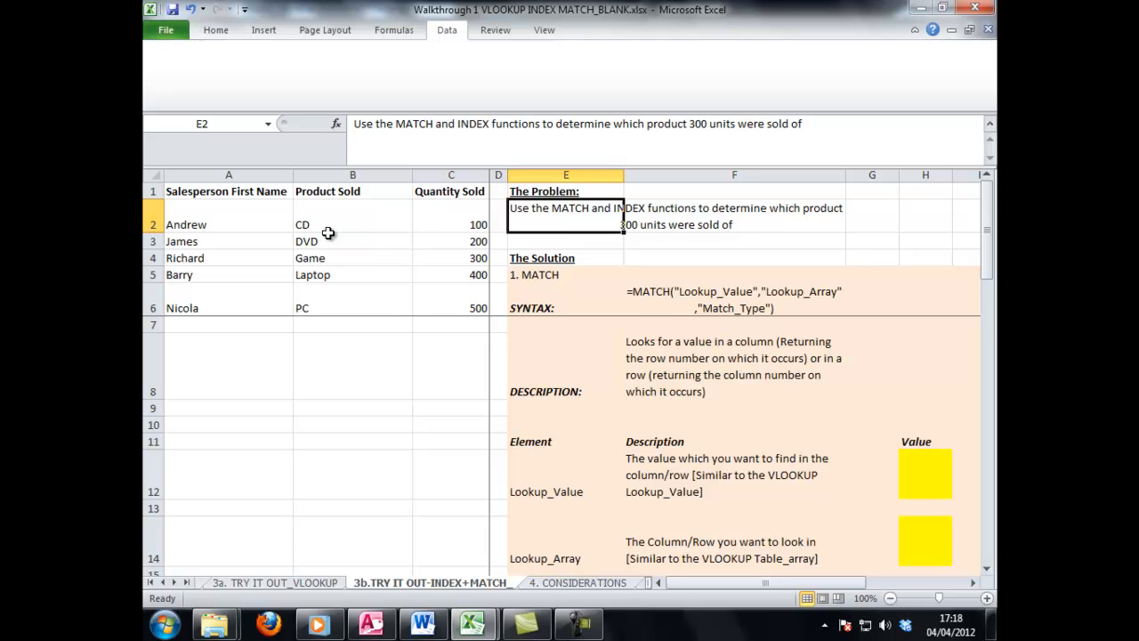
Step: Examine quantity 300 in column C, the matching product in column B, and the blank MATCH value cells starting at H12
left_click(451, 258)
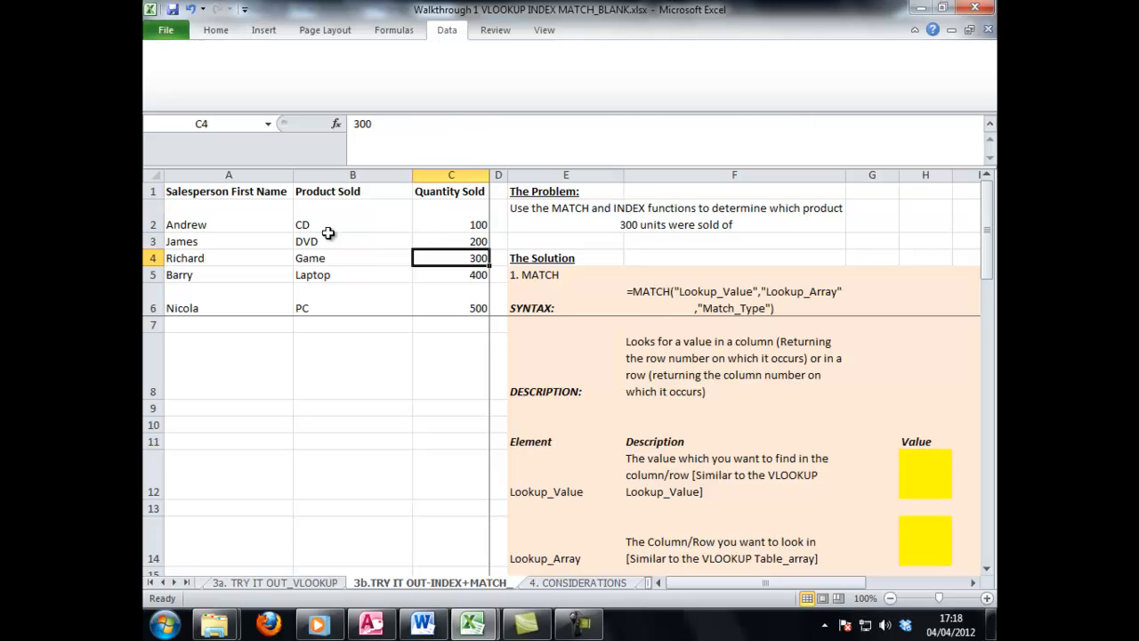
left_click(451, 176)
left_click(451, 258)
left_click(352, 258)
left_click(352, 176)
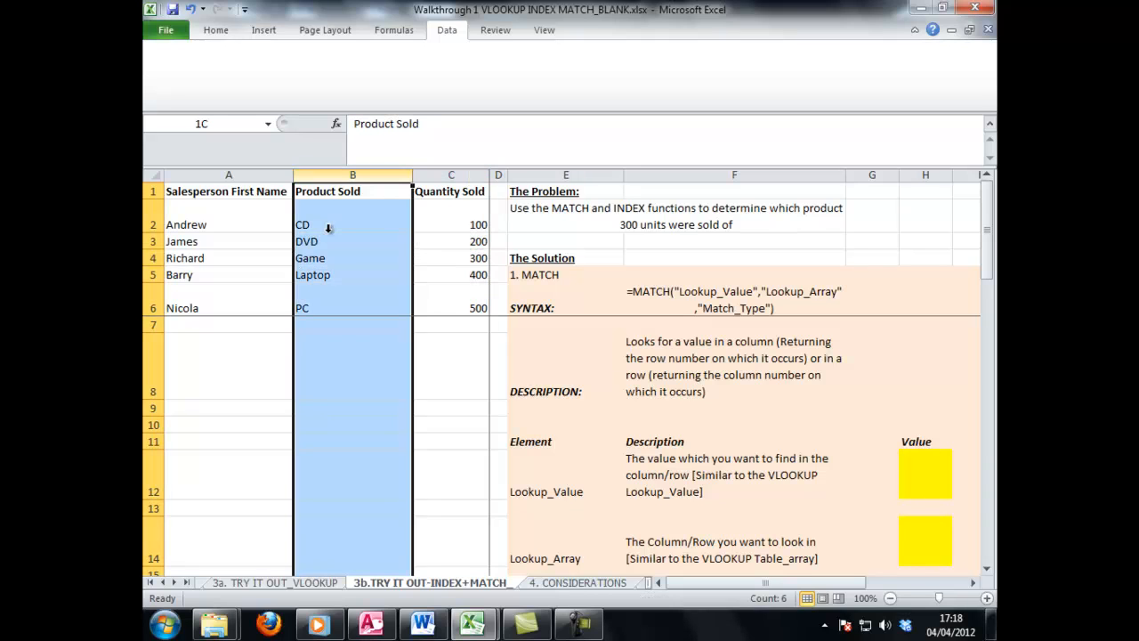
left_click(347, 258)
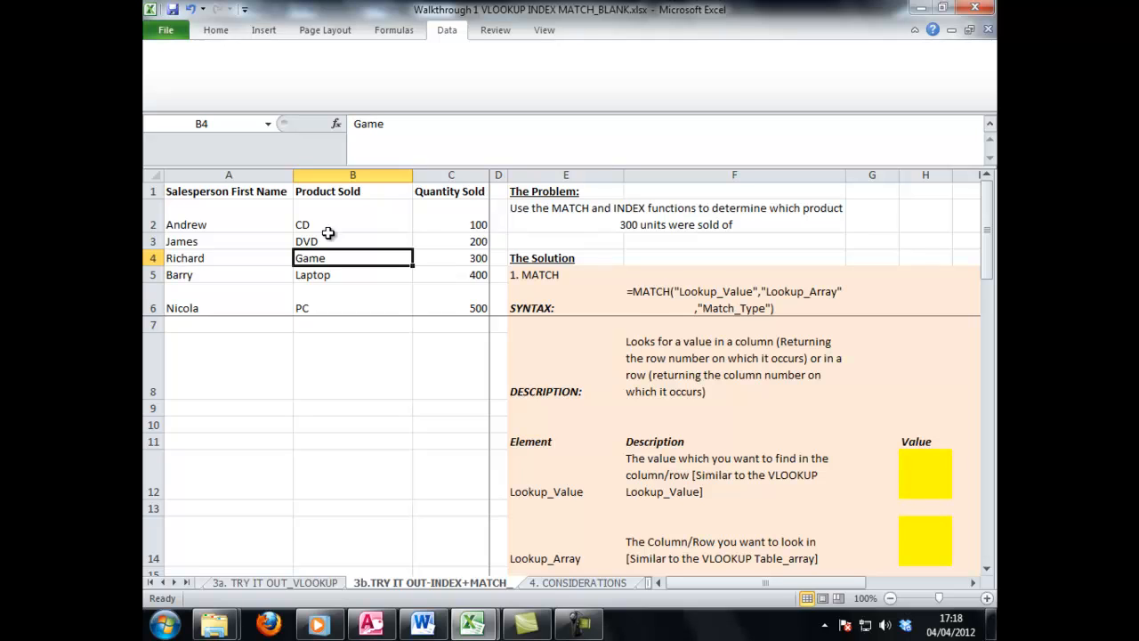
left_click(926, 475)
left_click_drag(987, 238, 986, 272)
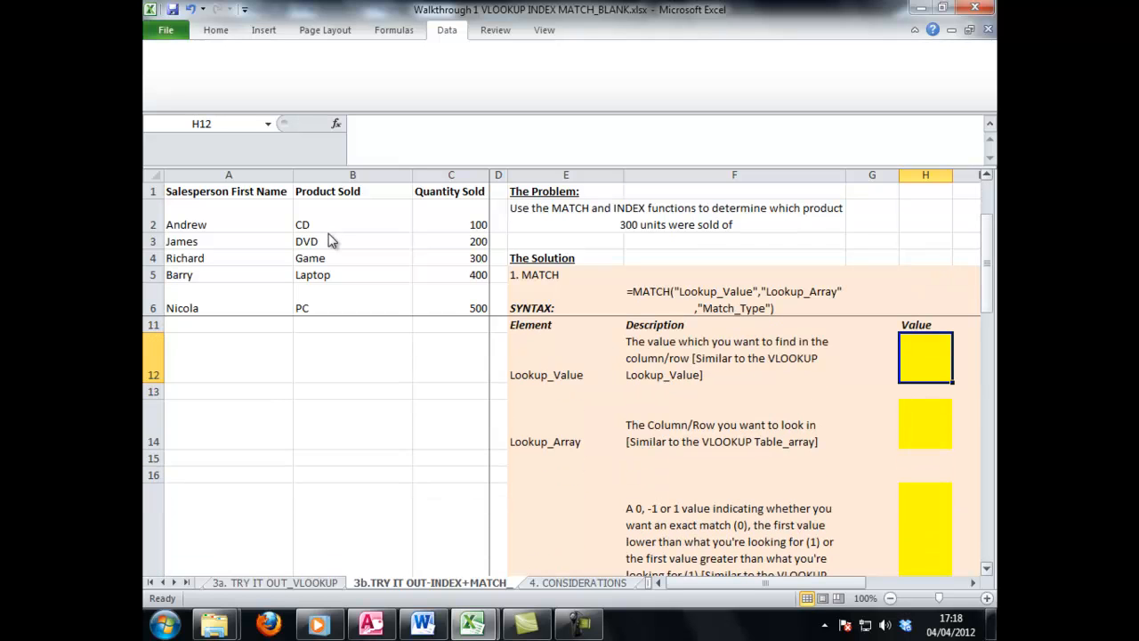
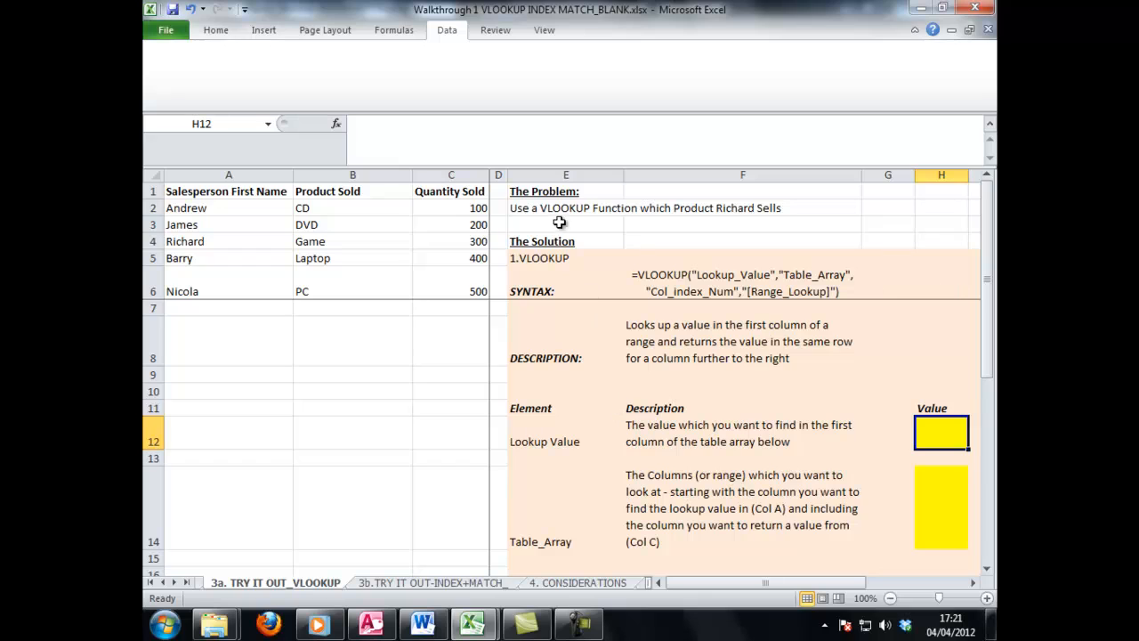
Step: Read the VLOOKUP problem in E2 and enter the salesperson's first name it mentions, in double quotes, as the Lookup Value in H12
left_click(556, 211)
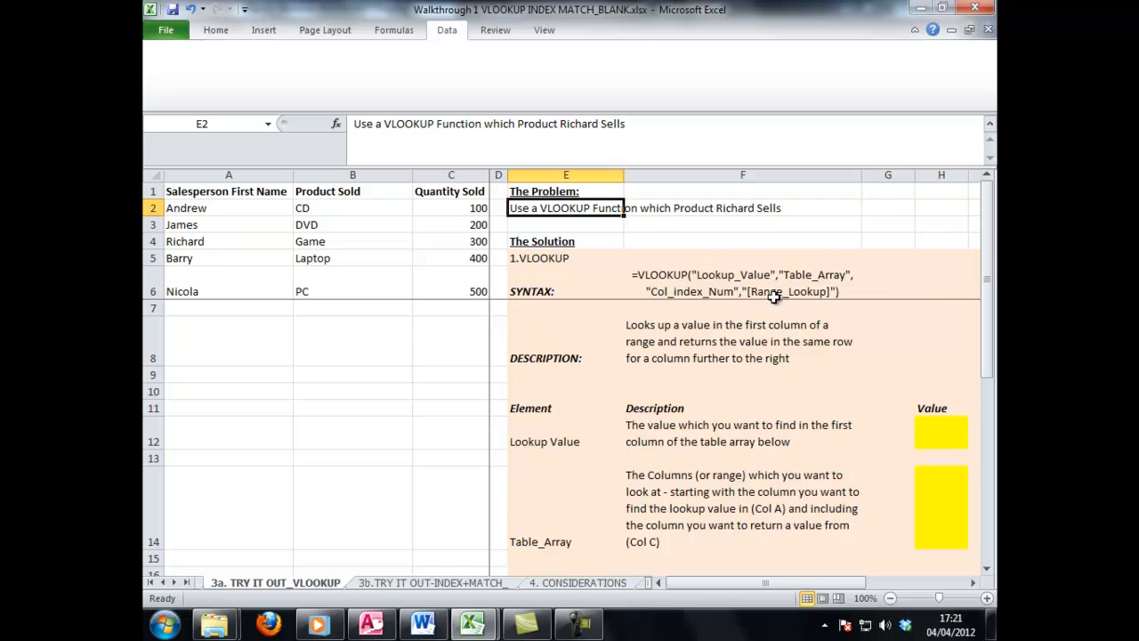
left_click(959, 439)
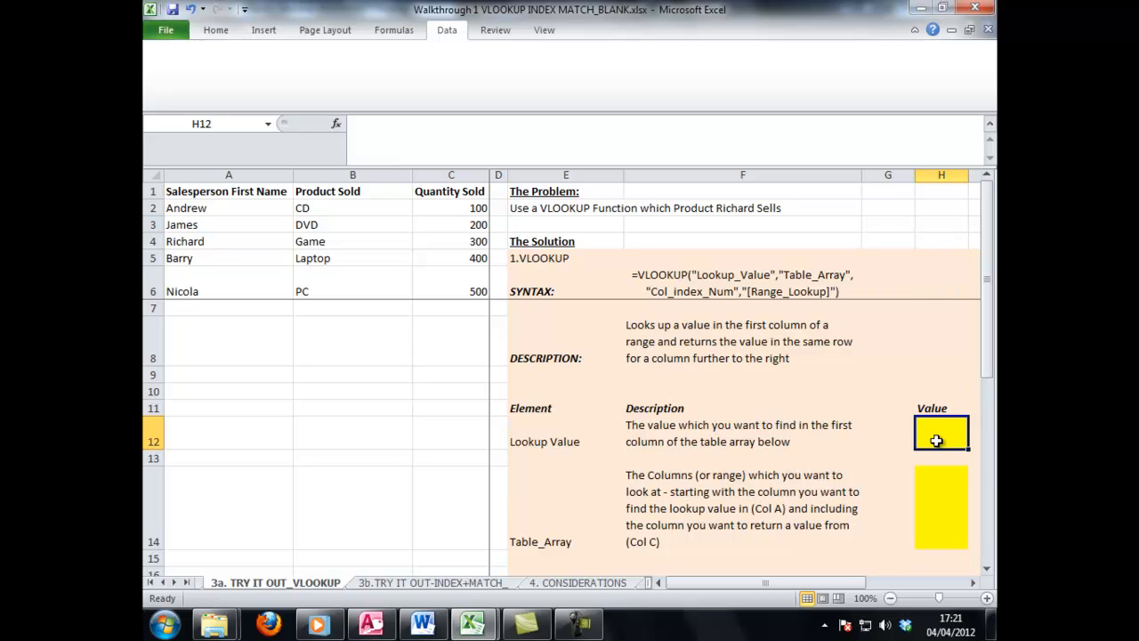
type("\"Richard\"")
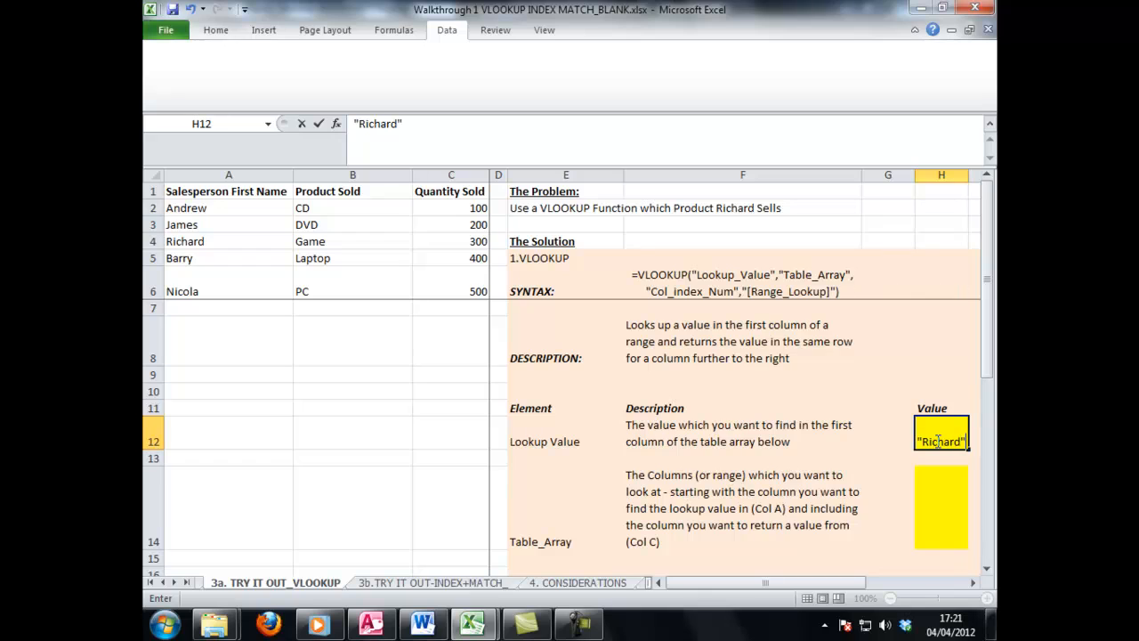
key("Return")
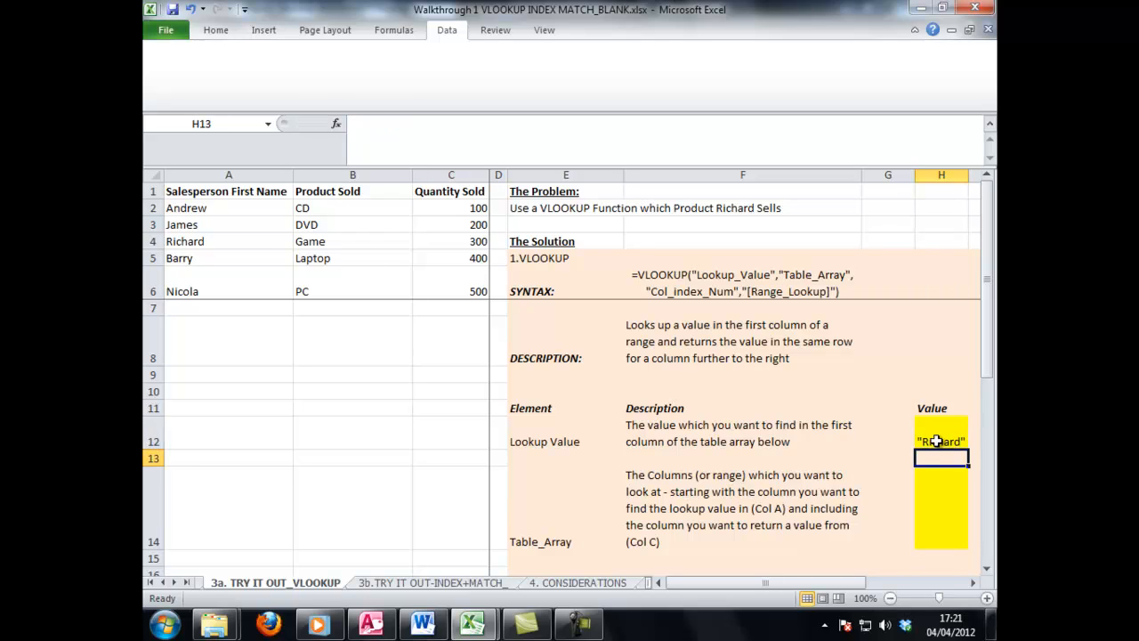
Step: Enter =A:B as the Table_Array value in H14, covering the salesperson and product columns
key("Down")
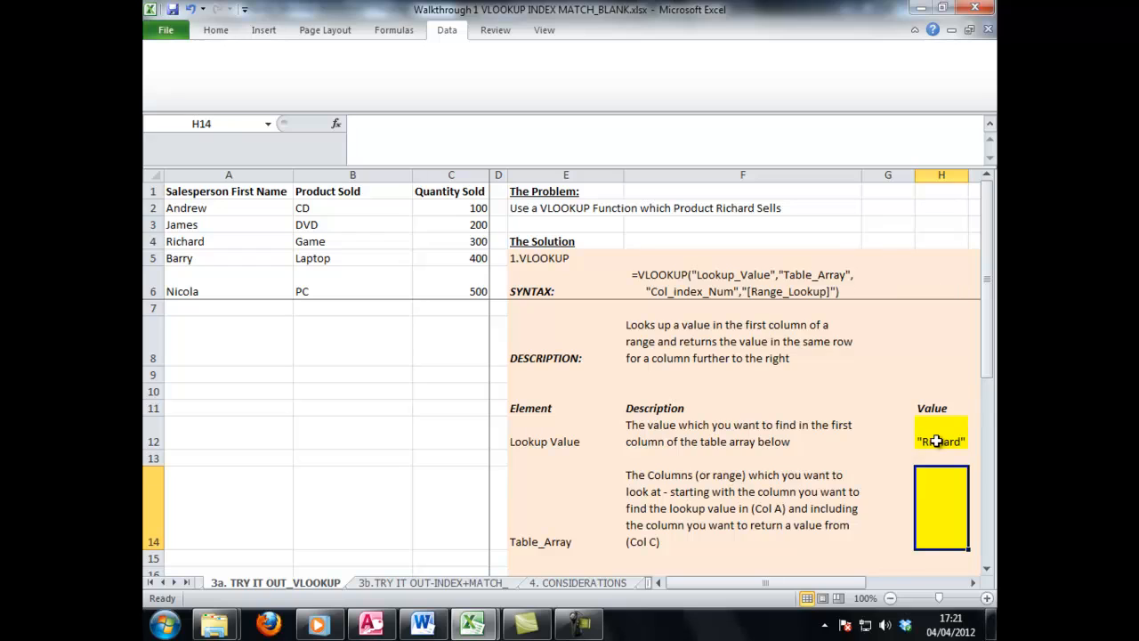
type("=")
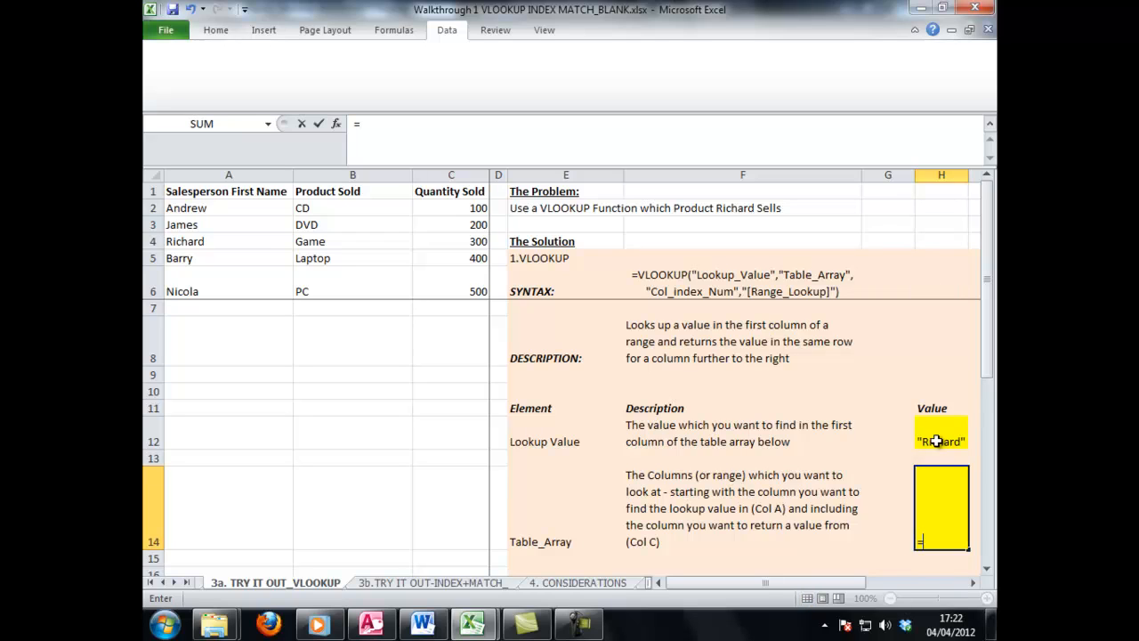
type("'")
key("BackSpace")
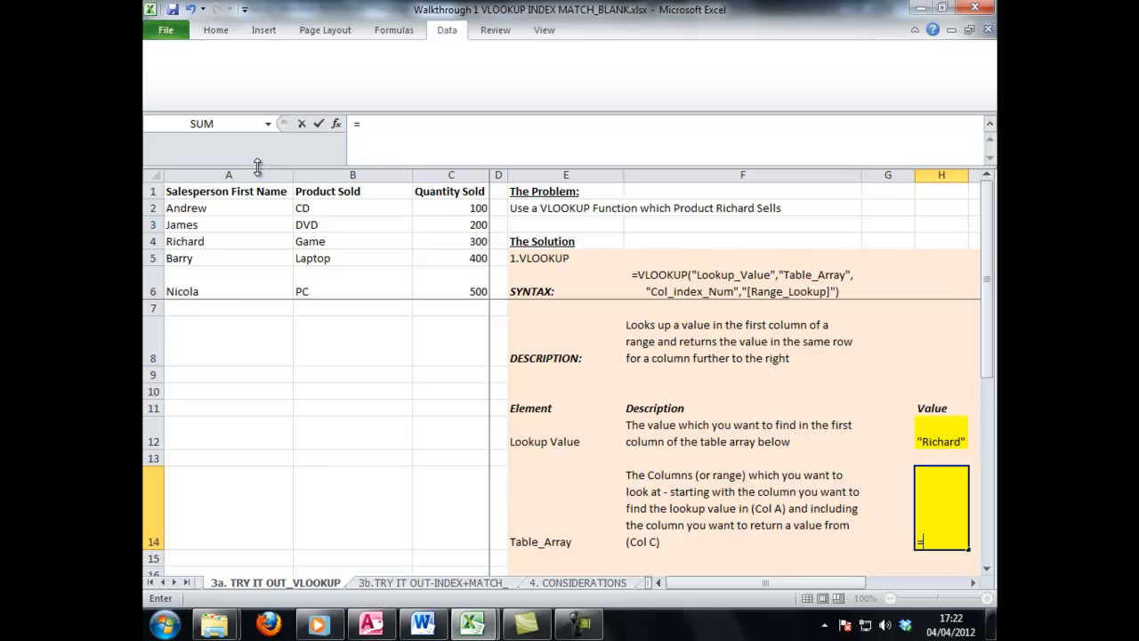
left_click_drag(287, 178, 326, 178)
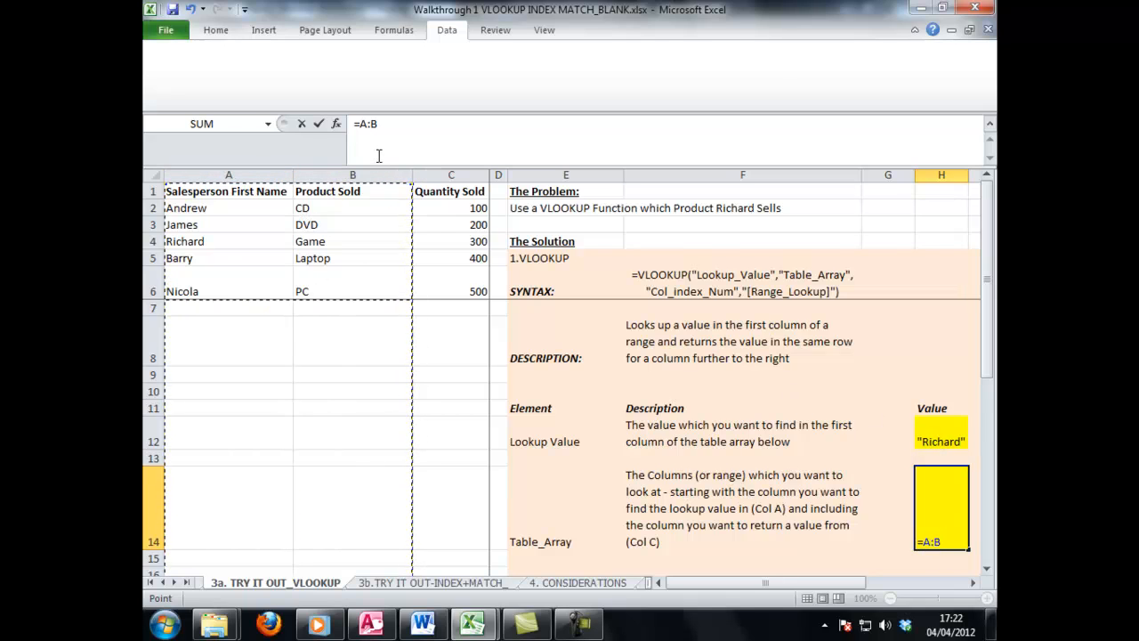
left_click(349, 123)
key("Return")
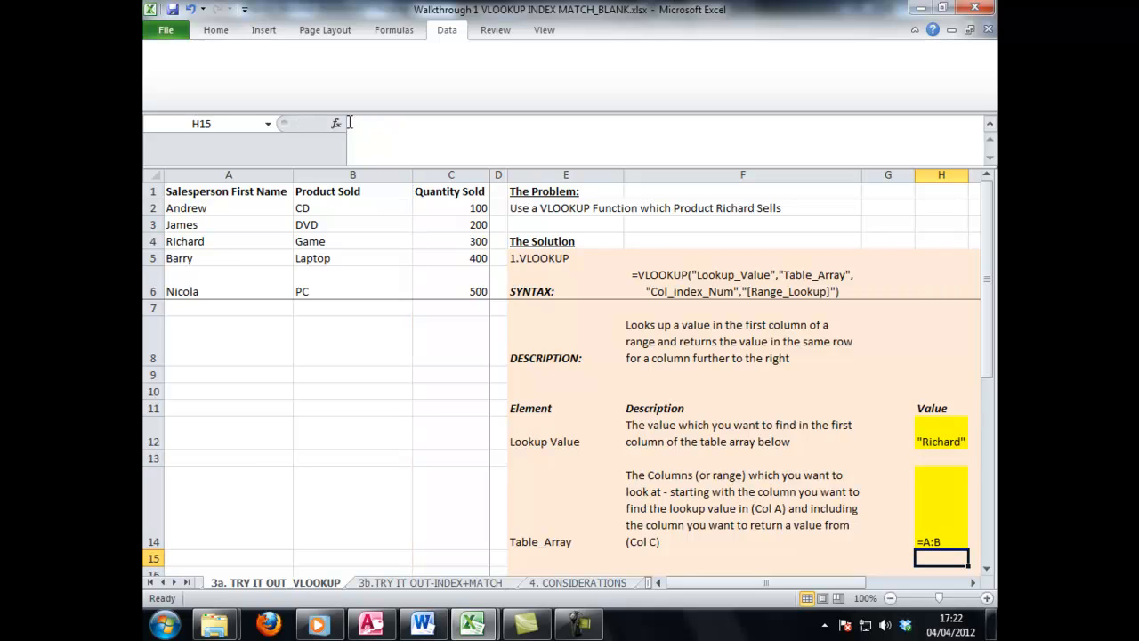
Step: Set Col_Index_Num in H17 to 2 and Range_Lookup in H19 to FALSE
left_click_drag(988, 336, 990, 352)
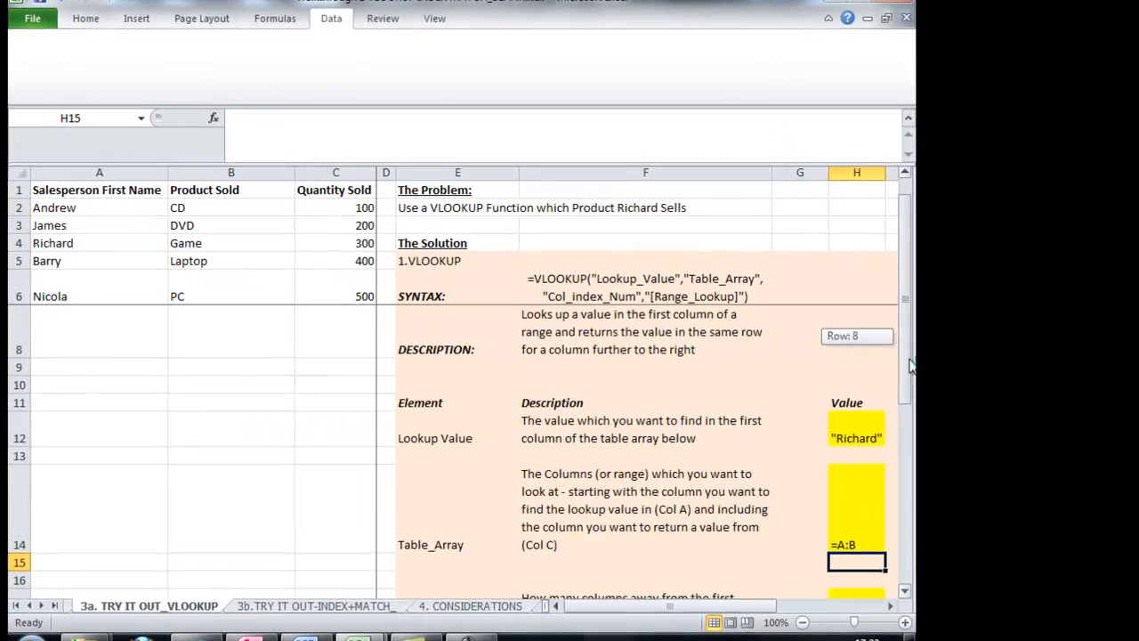
left_click_drag(911, 365, 906, 418)
left_click(862, 518)
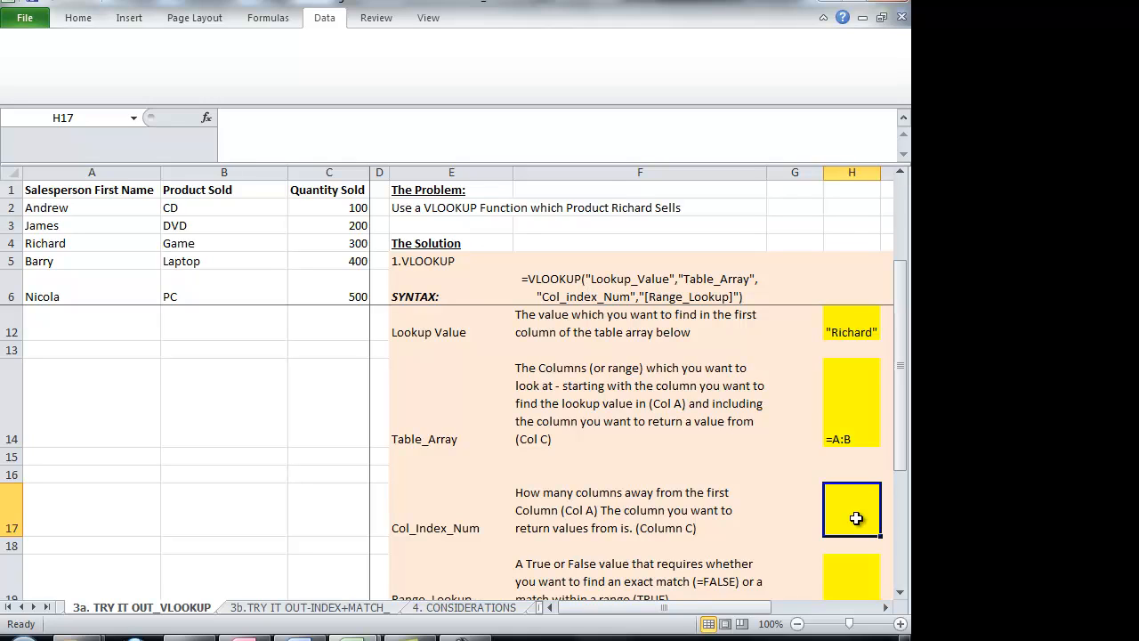
type("2")
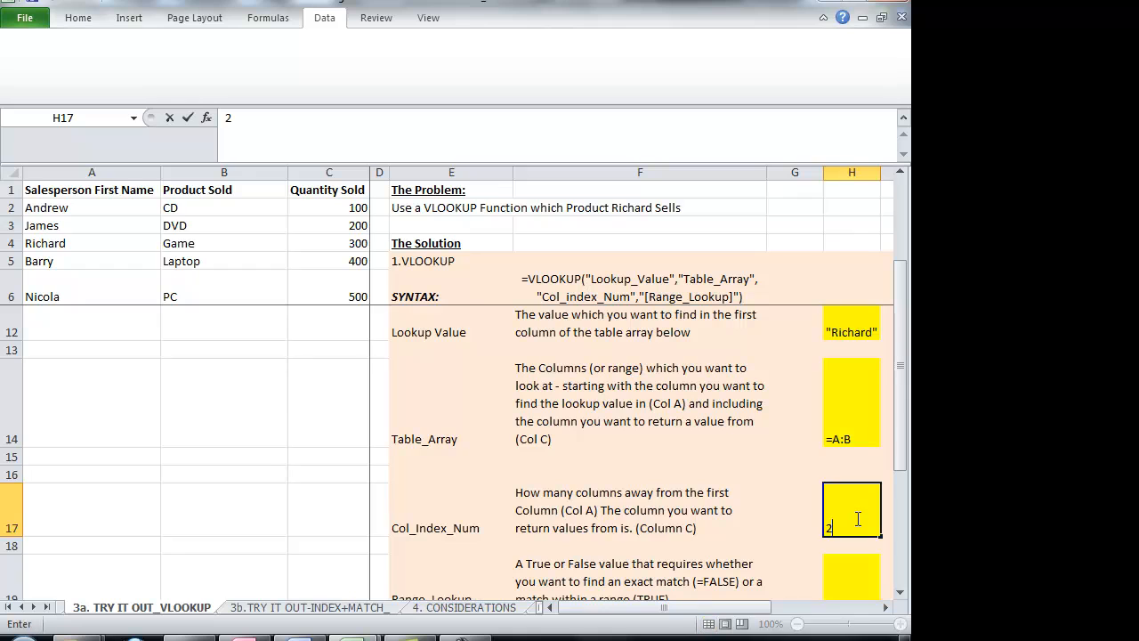
left_click_drag(900, 445, 901, 477)
left_click(856, 431)
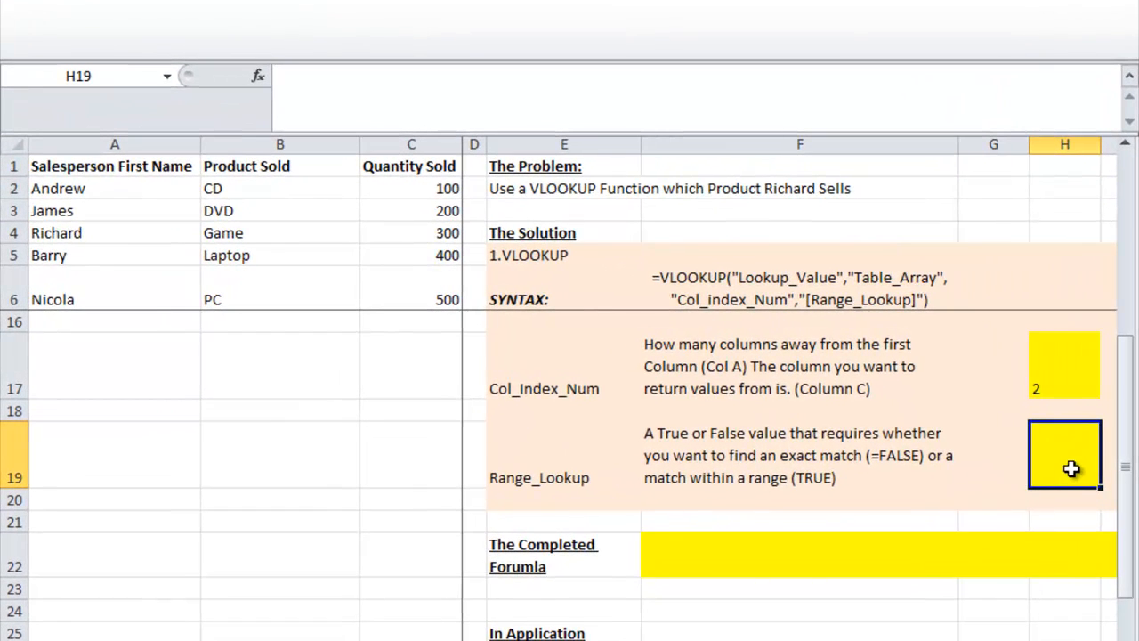
type("FALSE")
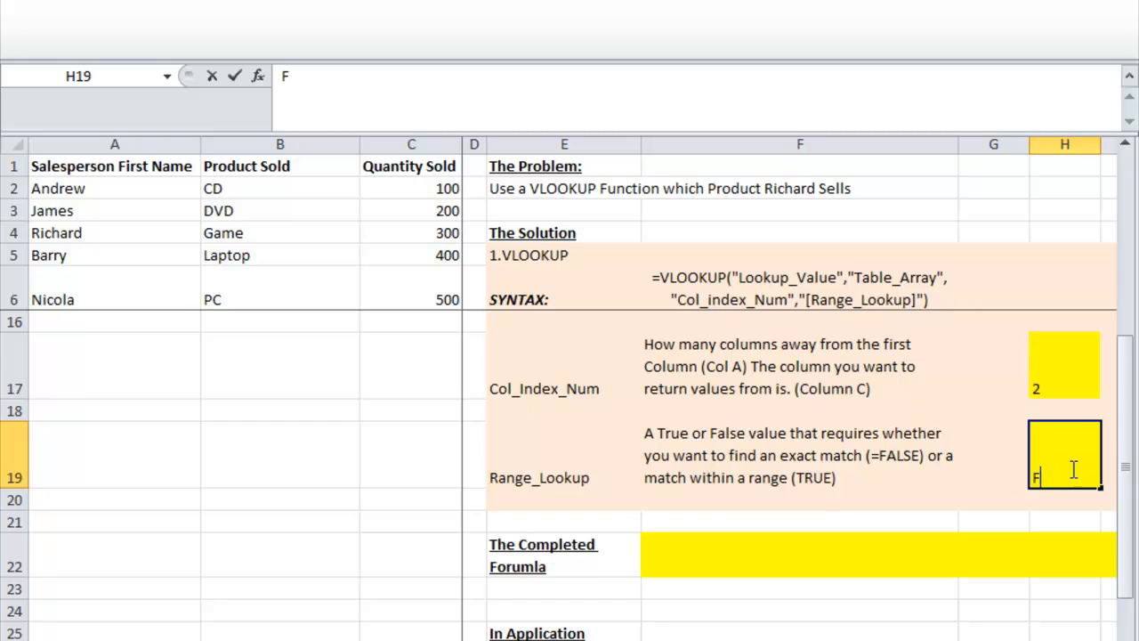
key("Return")
Step: Enter the completed VLOOKUP formula in F22 using the quoted salesperson's first name, range A:B, column index 2 and FALSE
key("Return")
key("Return")
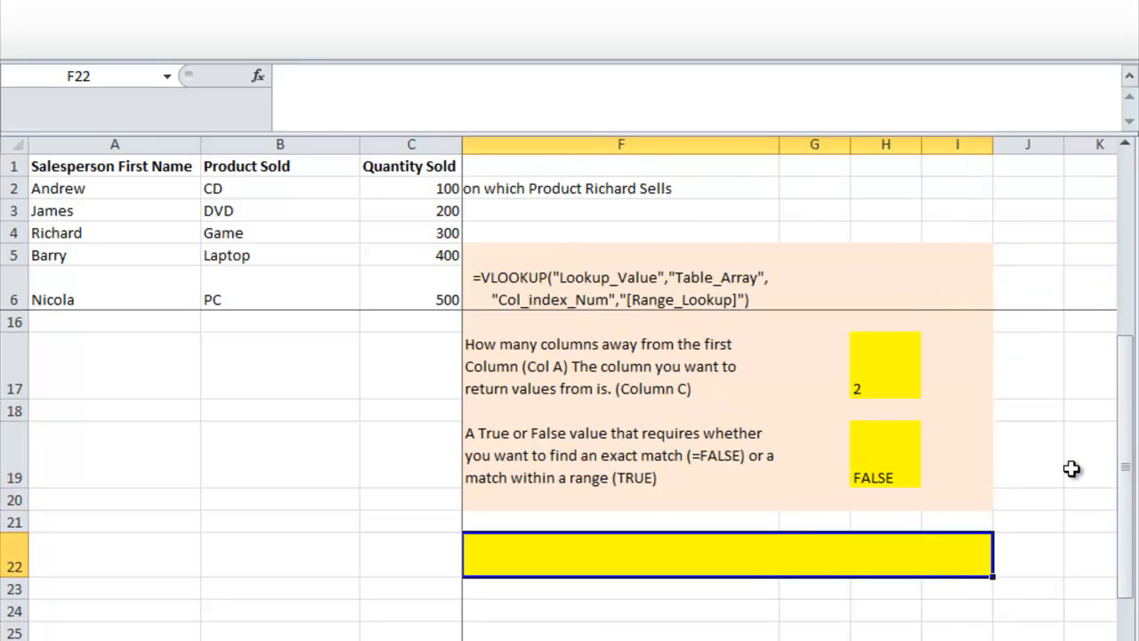
type("=VLOOKUP\"")
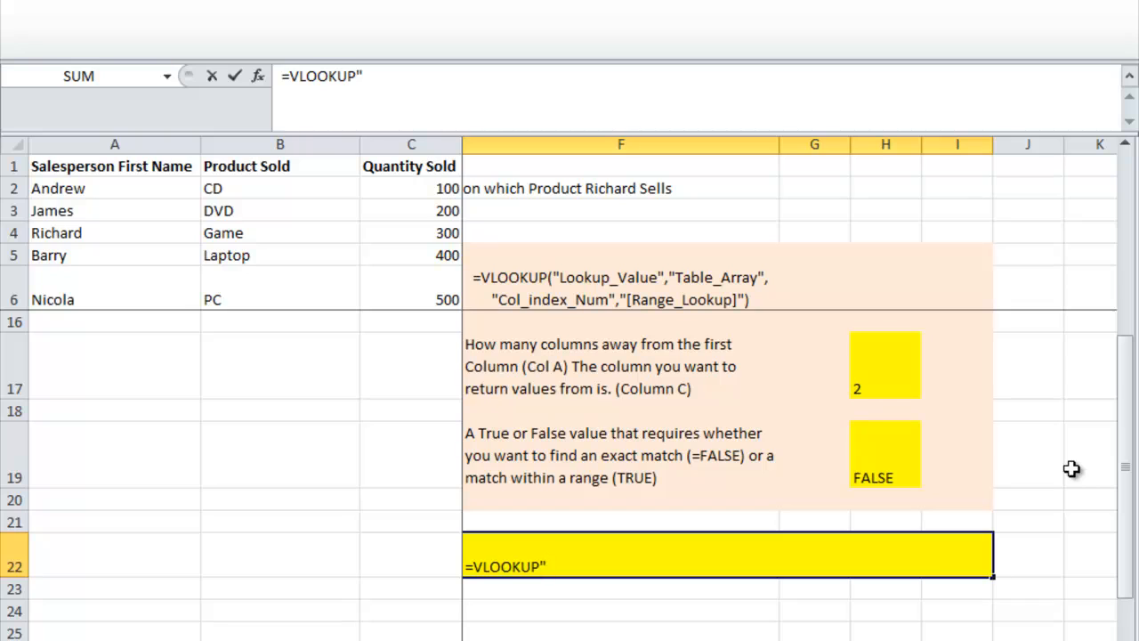
key("BackSpace")
type("(\"r")
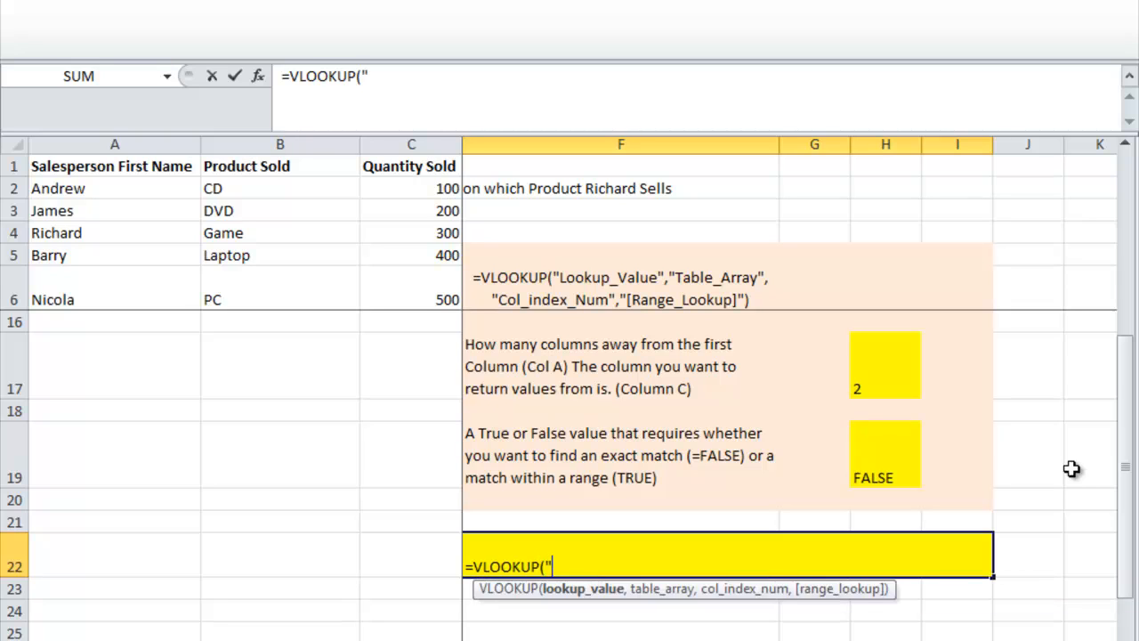
key("BackSpace")
type("Richard\",")
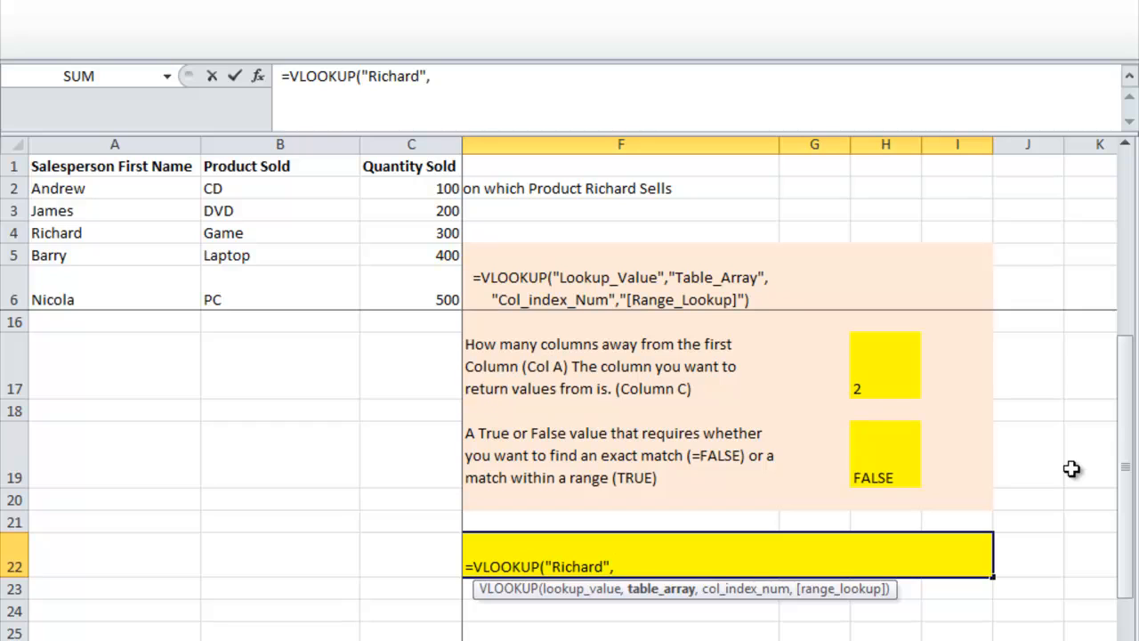
left_click_drag(155, 144, 234, 145)
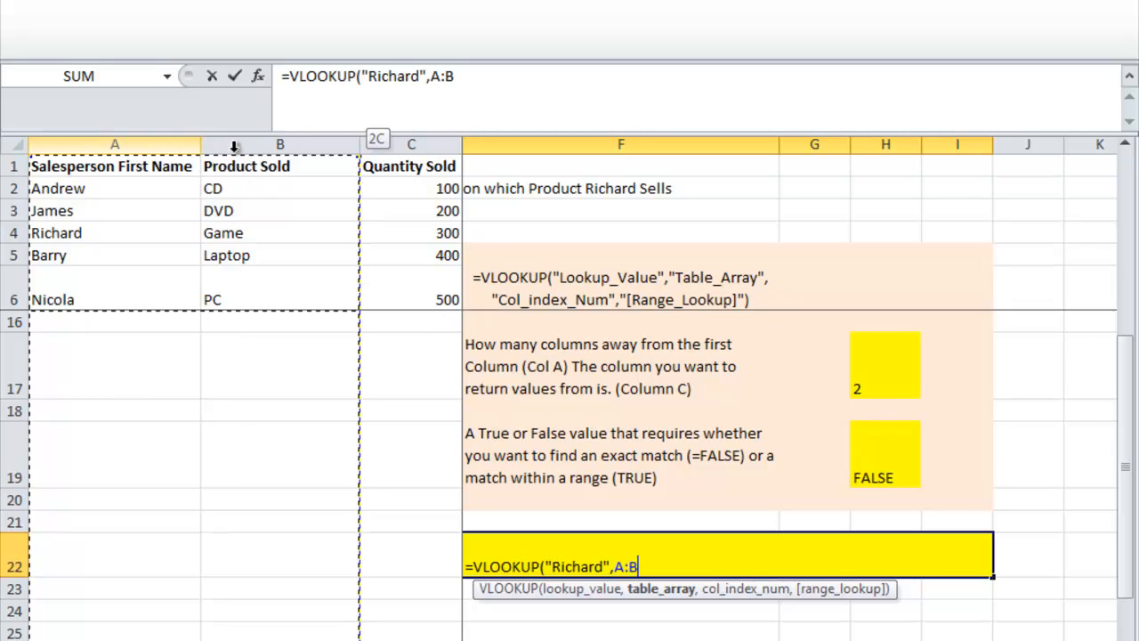
type(",3")
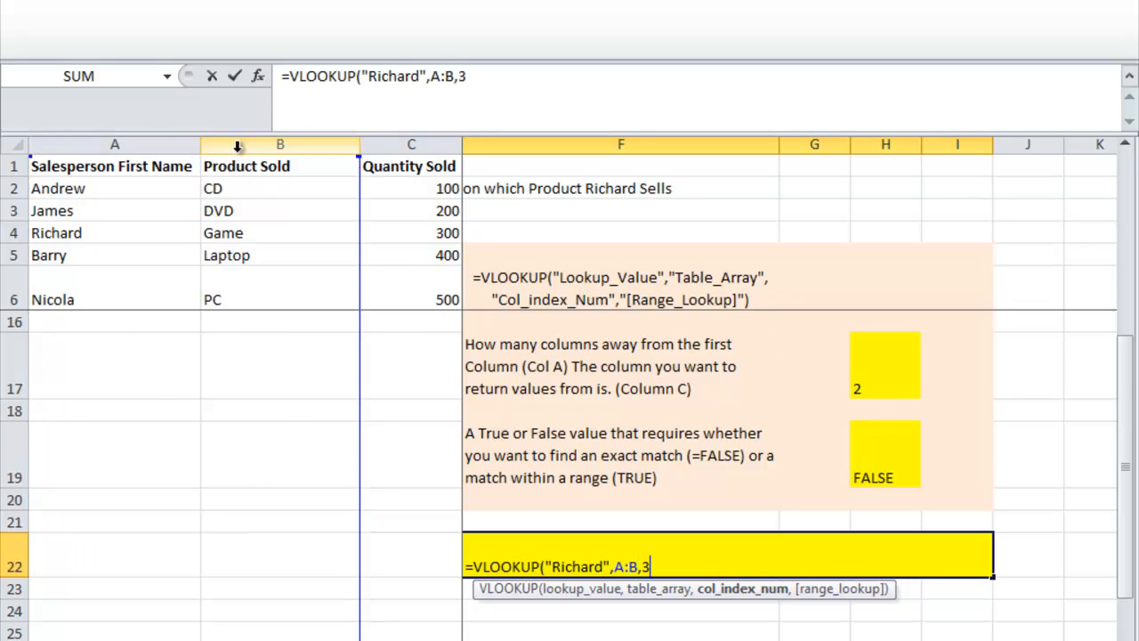
key("BackSpace")
type("2,fa")
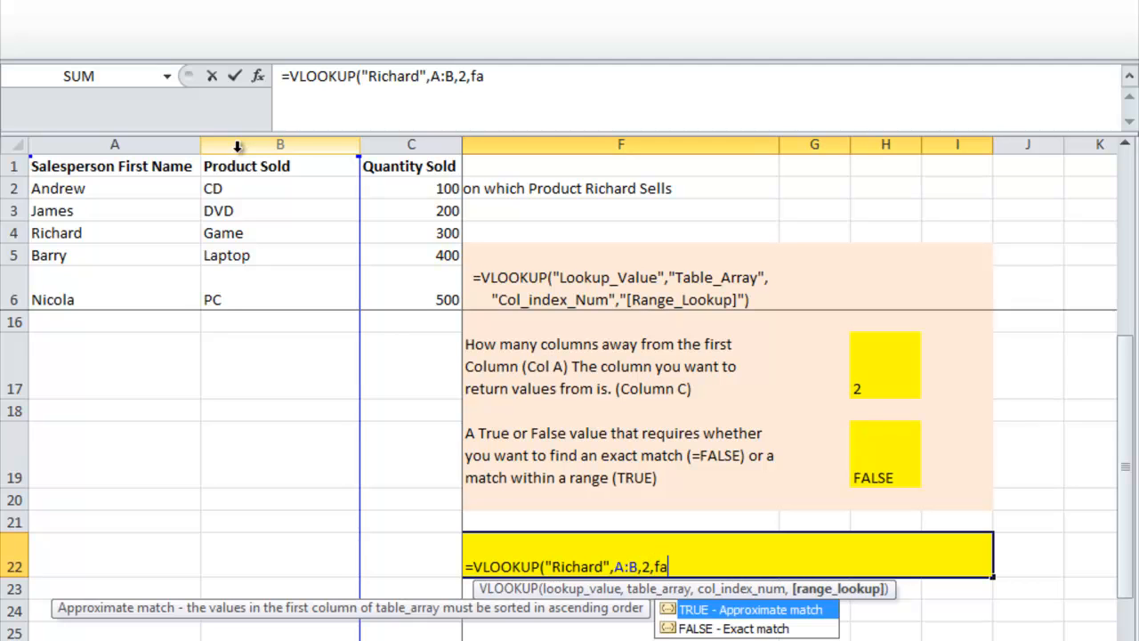
type("lse)")
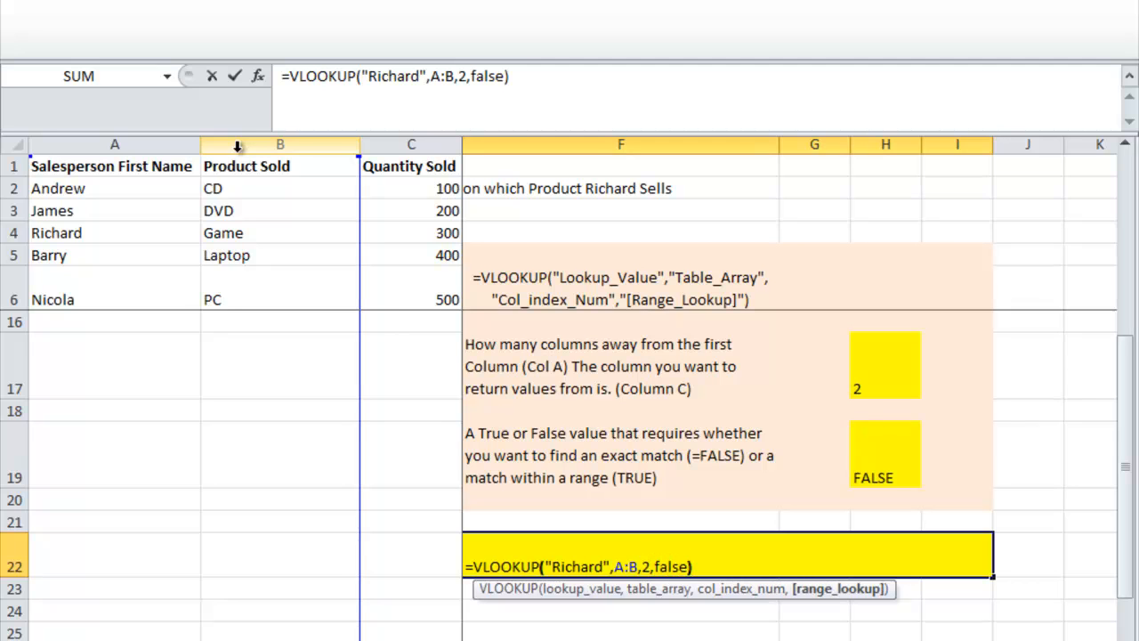
key("Return")
Step: Review the completed VLOOKUP formula in F22 and look at the rows below it around the In Application section
key("Up")
key("Left")
key("Right")
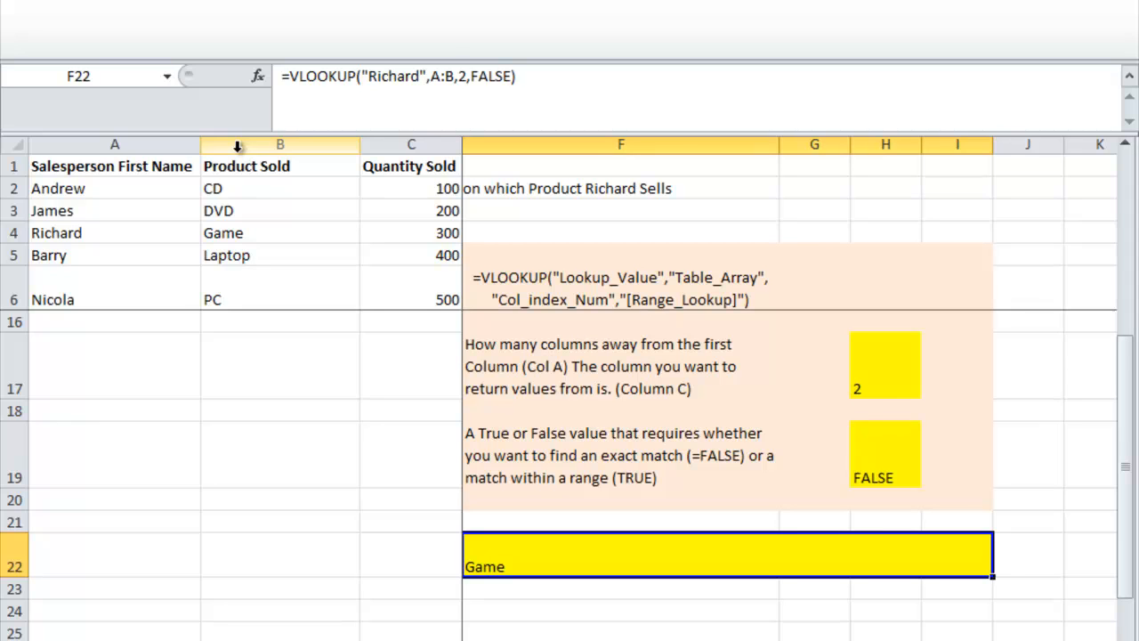
key("Left")
key("Left")
key("Down")
key("Down")
key("Down")
key("Down")
key("Down")
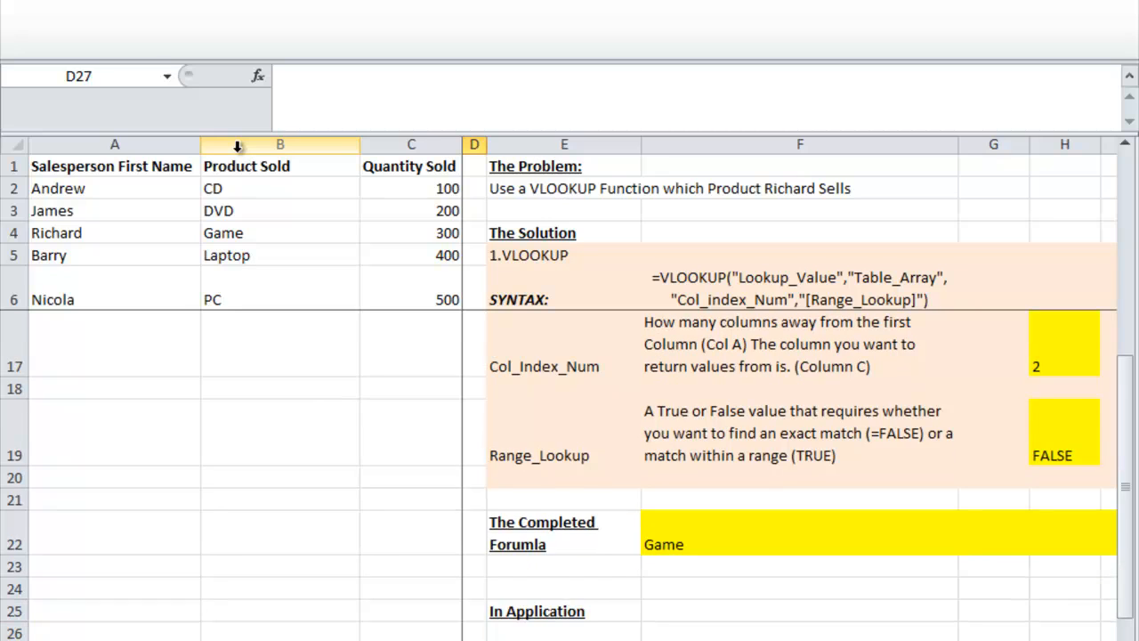
Step: Switch to the 3b. TRY IT OUT-INDEX+MATCH sheet and enter 300 as the MATCH Lookup_Value in H12
left_click(408, 640)
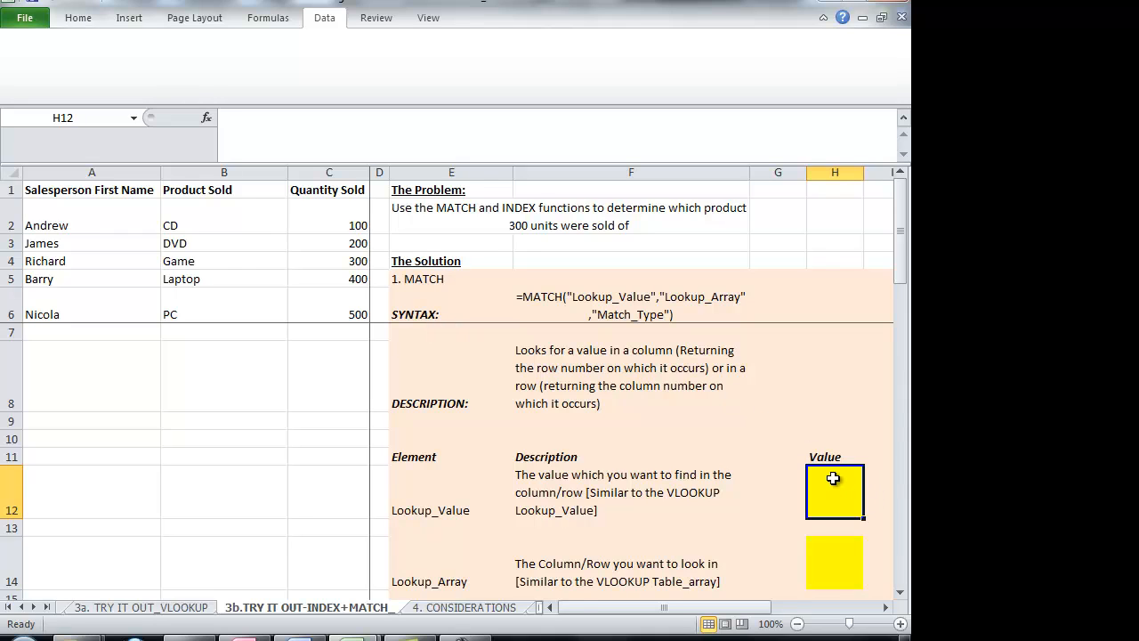
type("300")
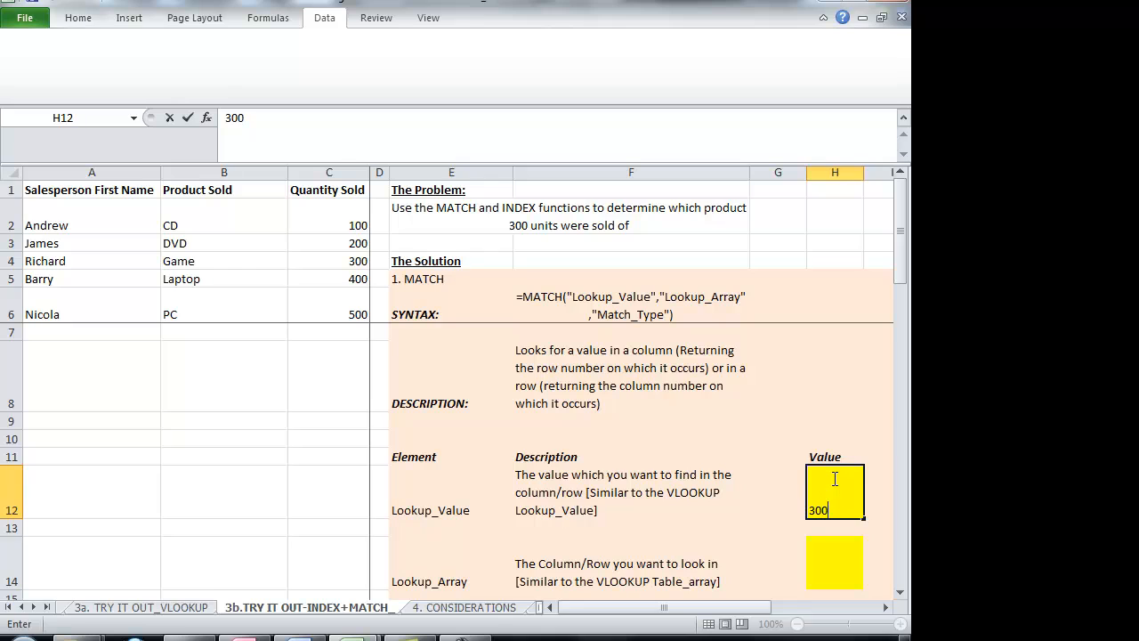
key("Return")
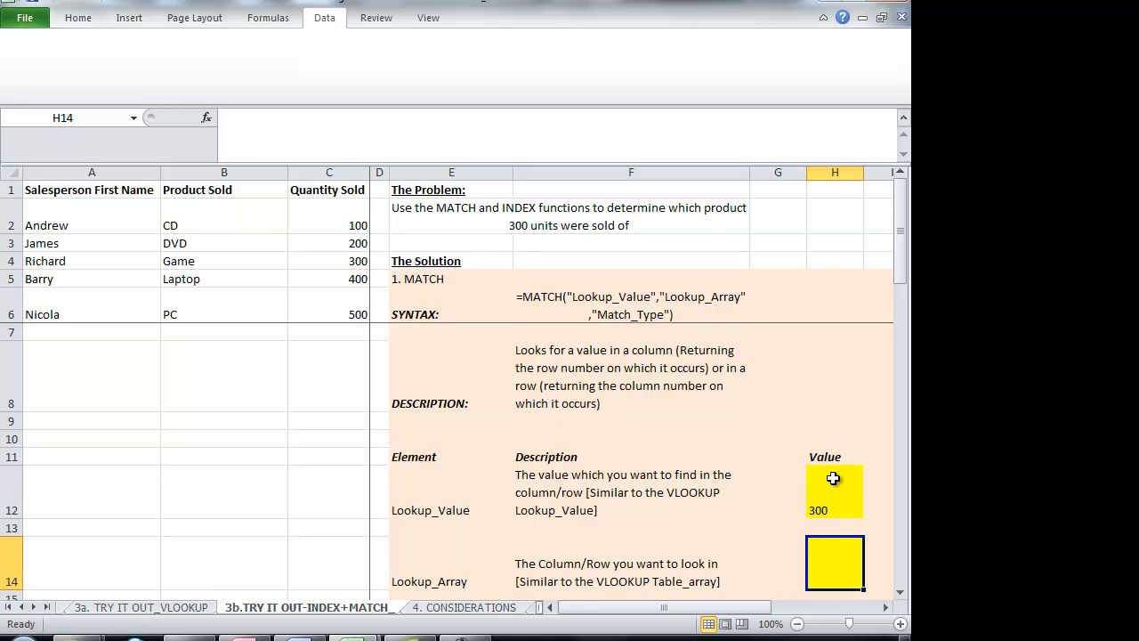
left_click(832, 478)
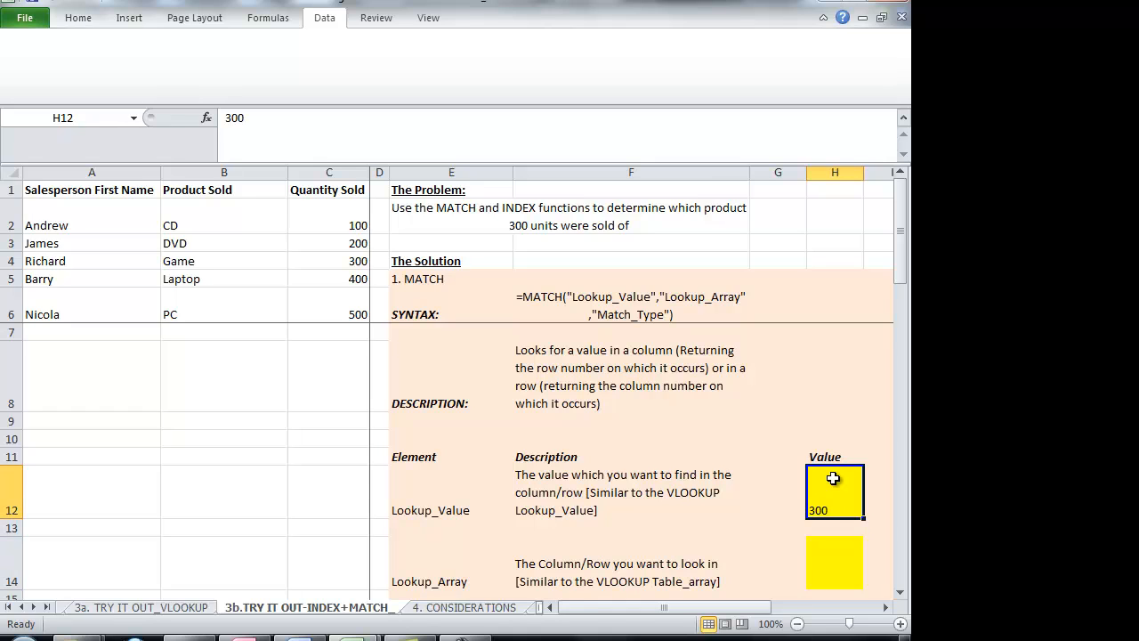
Step: Enter =C:C as literal text for the MATCH Lookup_Array value in H14
scroll(833, 478, "down", 1)
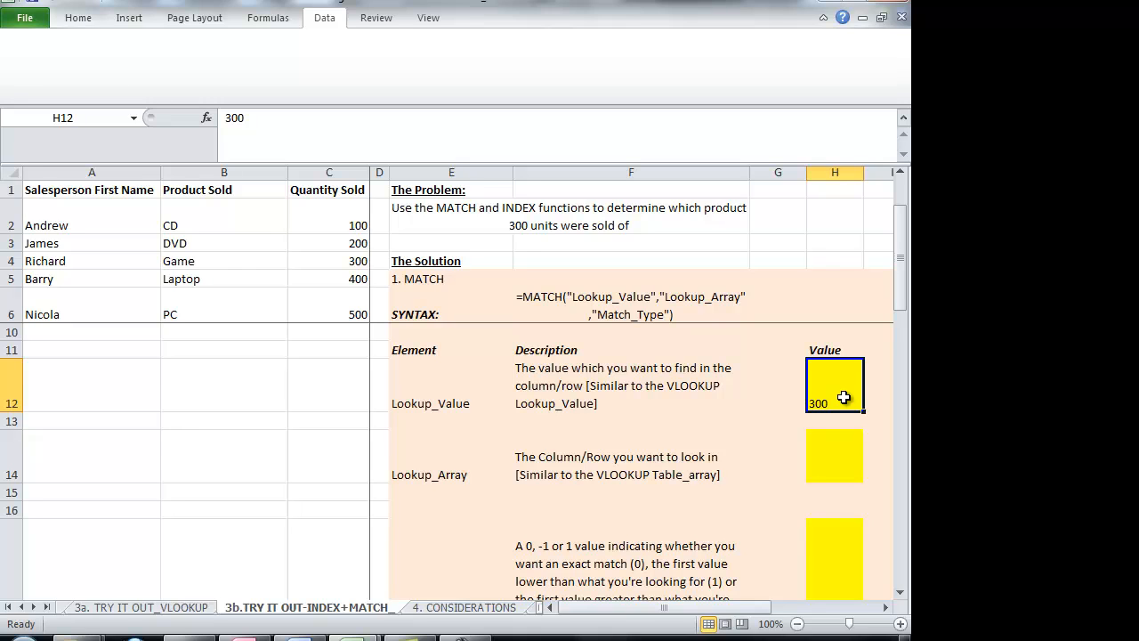
left_click(827, 455)
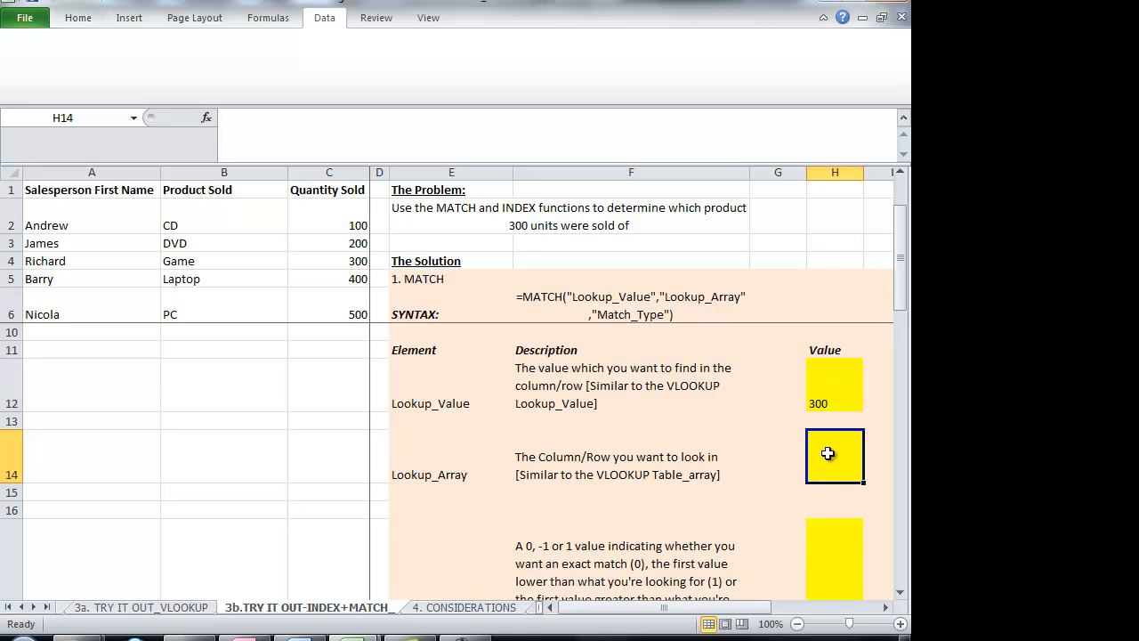
type("=")
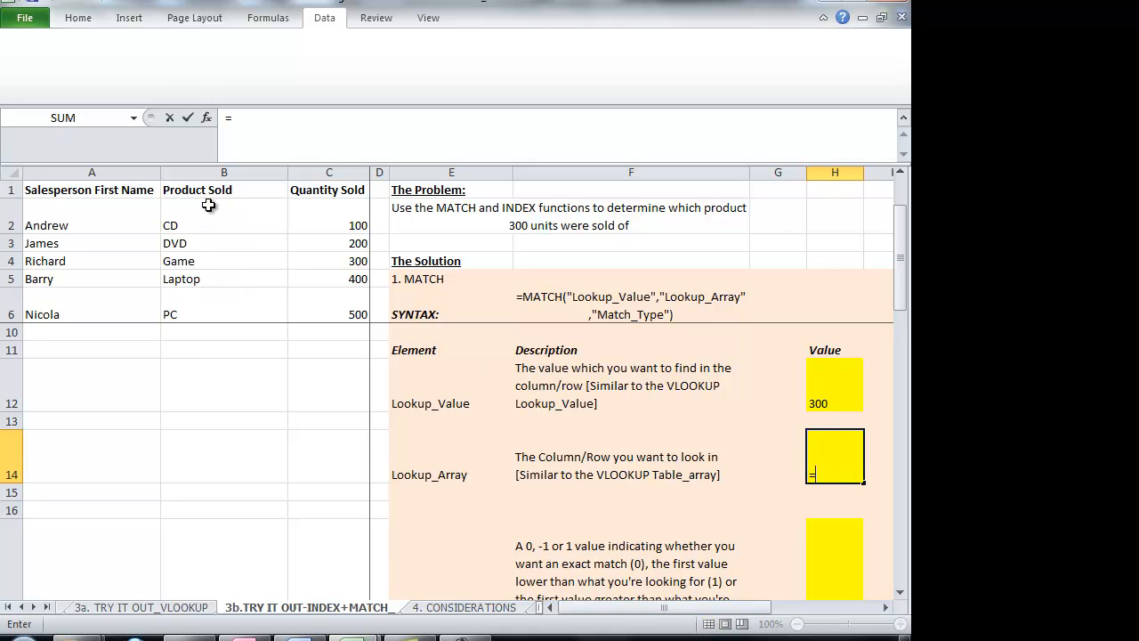
left_click(326, 166)
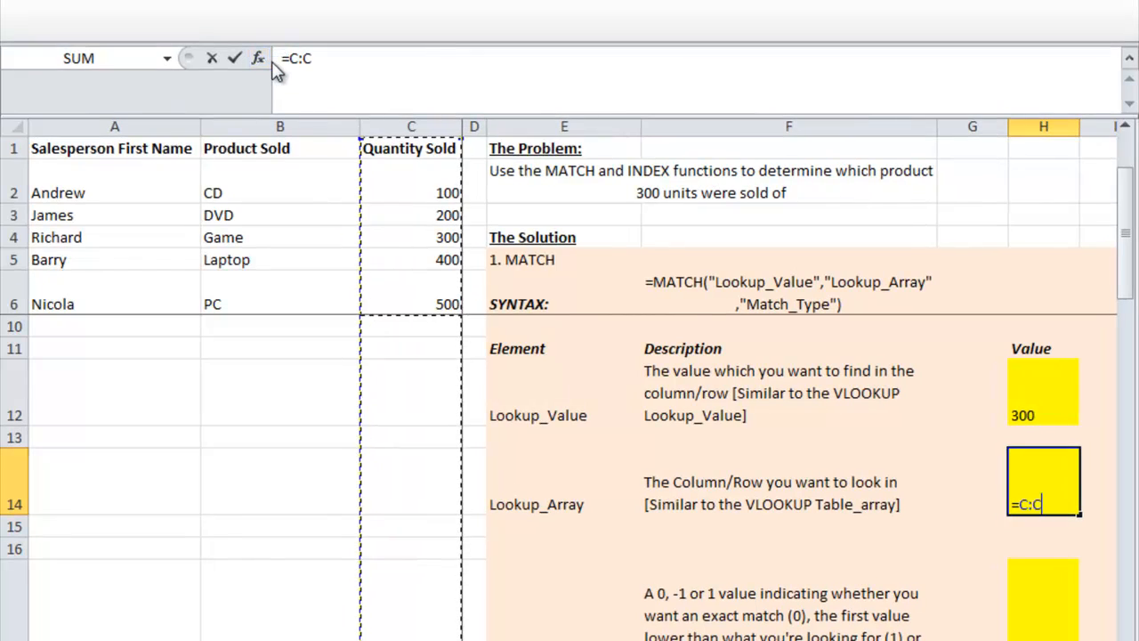
key("Return")
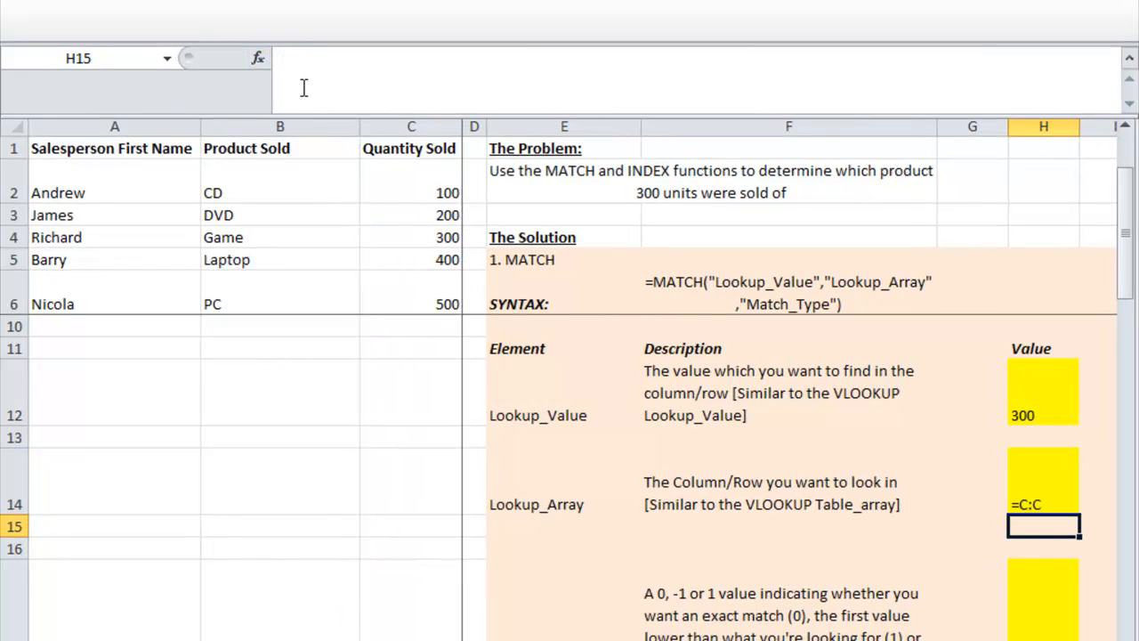
Step: Set the MATCH Match_Type value in H17 to 0
key("Down")
key("Down")
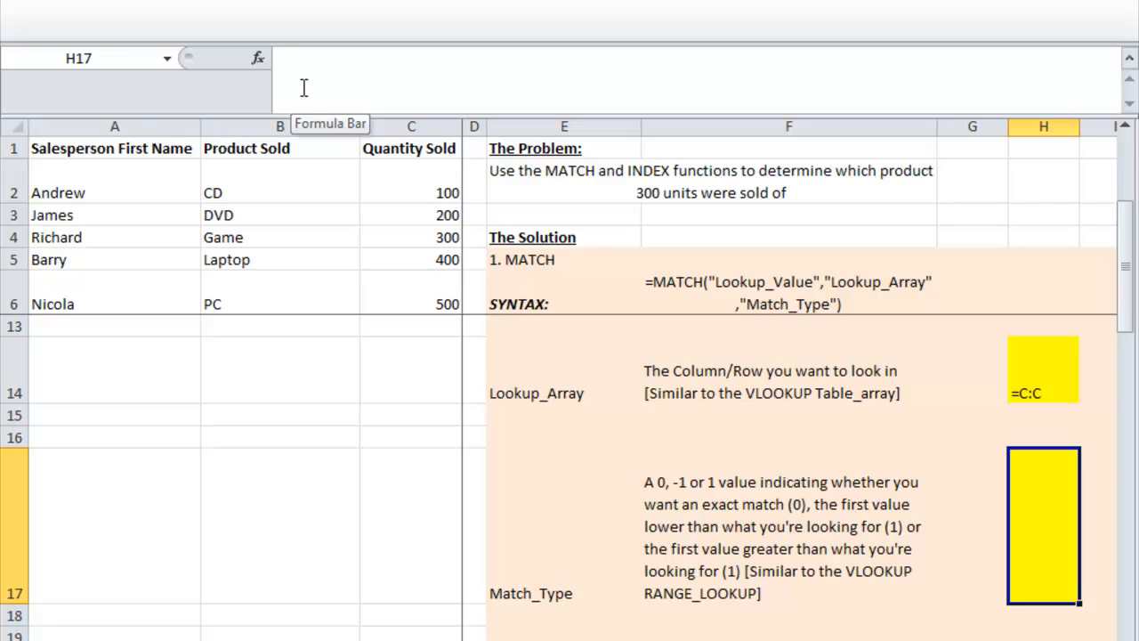
type("0")
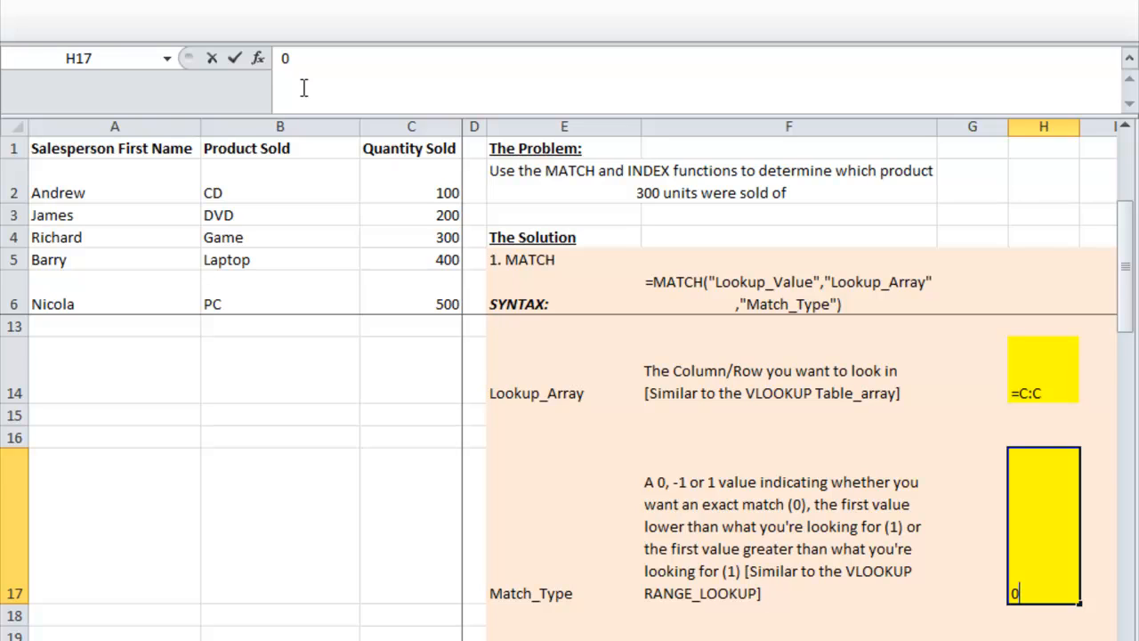
key("Return")
Step: Enter the completed MATCH formula in F21 with lookup value 300, column range C:C and match type 0
key("Return")
key("Return")
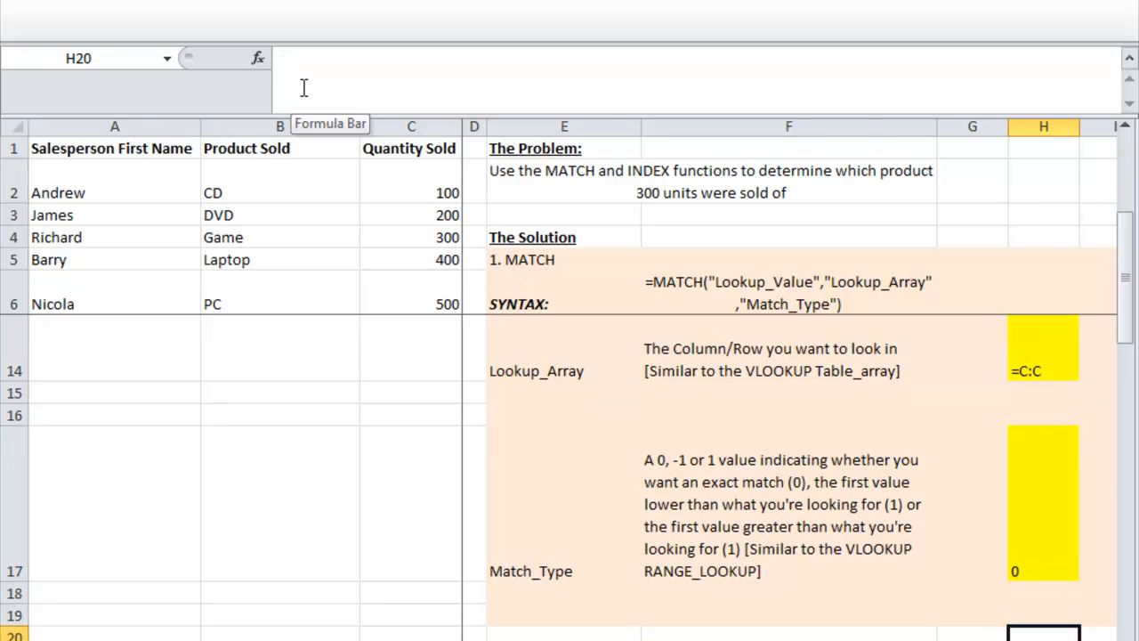
key("Return")
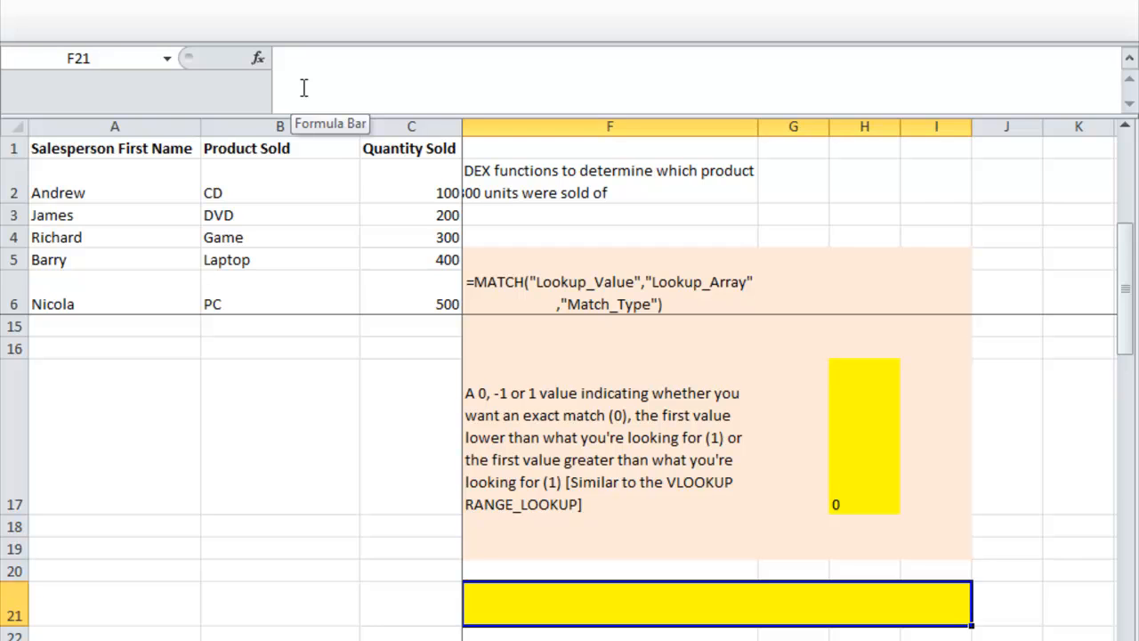
type("=matc")
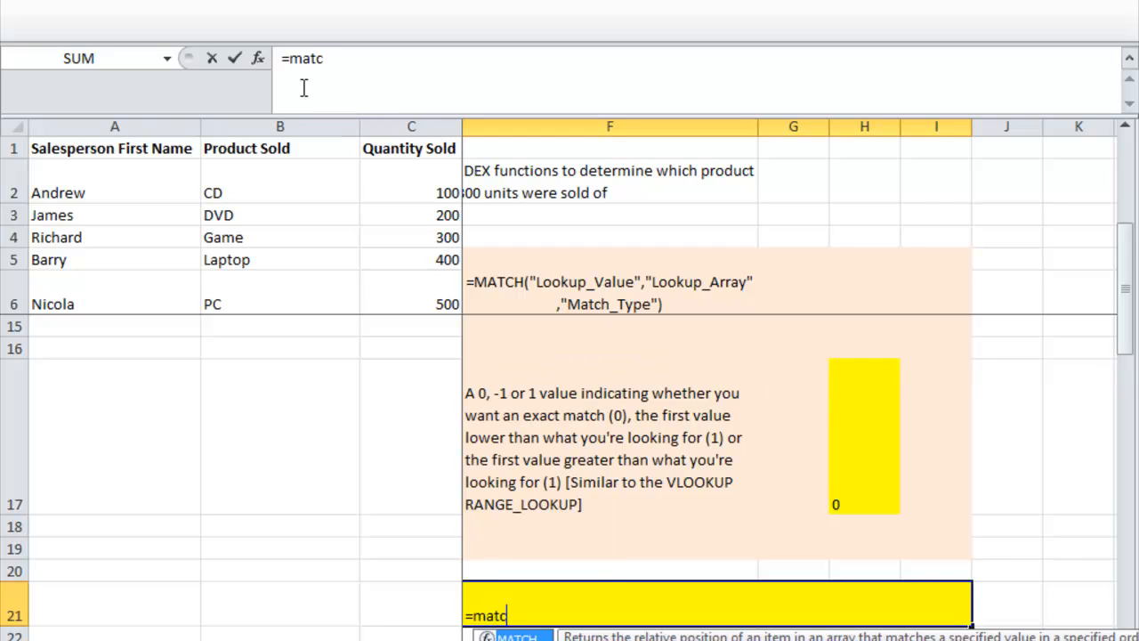
type("h(")
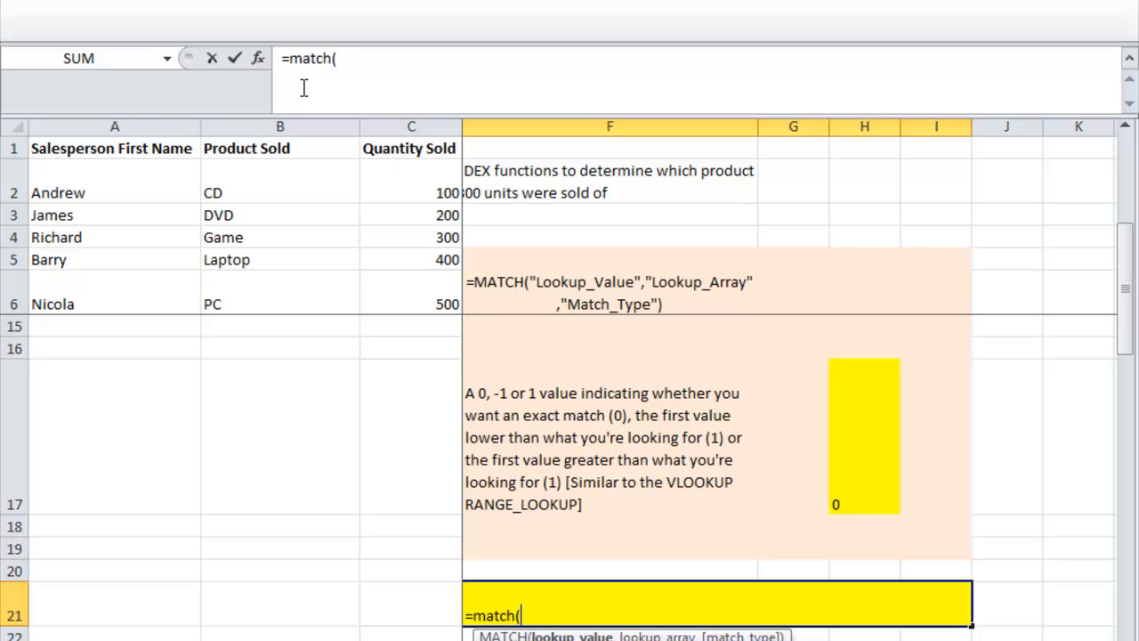
type("300,")
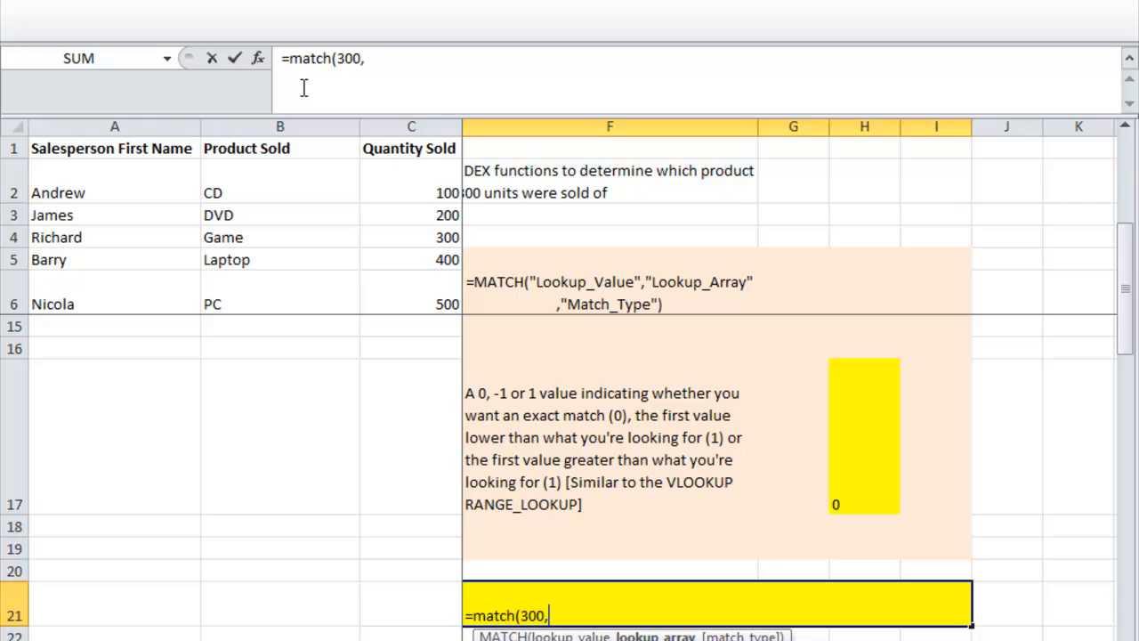
left_click(391, 114)
type(",0")
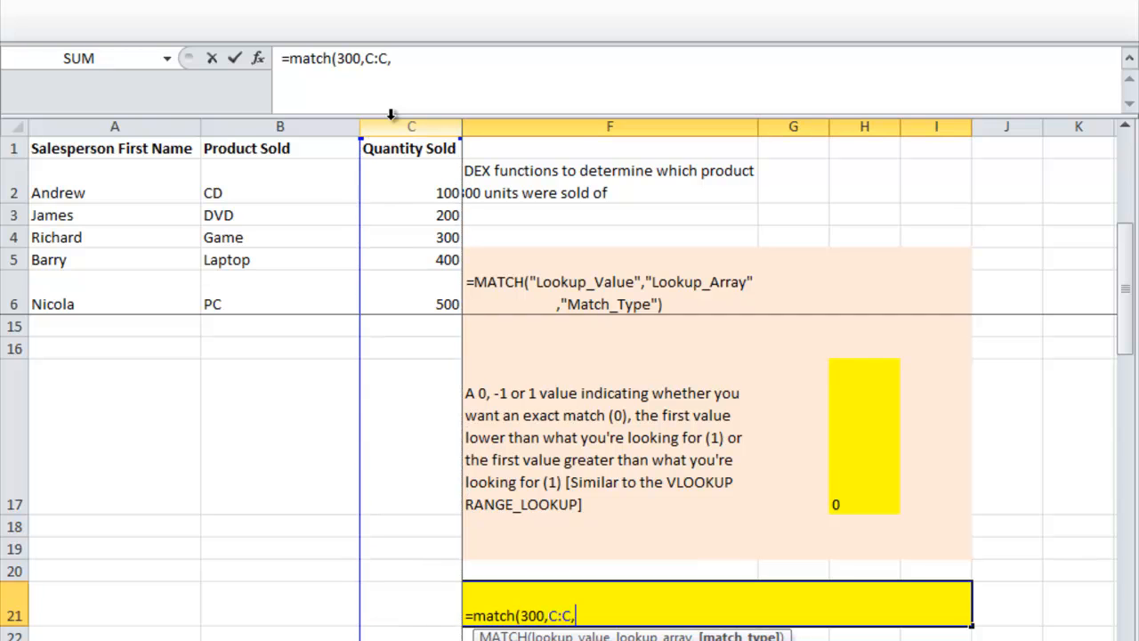
type(")")
key("Return")
Step: Enter =B:B as literal text for the INDEX Array value in H31
key("Left")
key("Left")
key("Left")
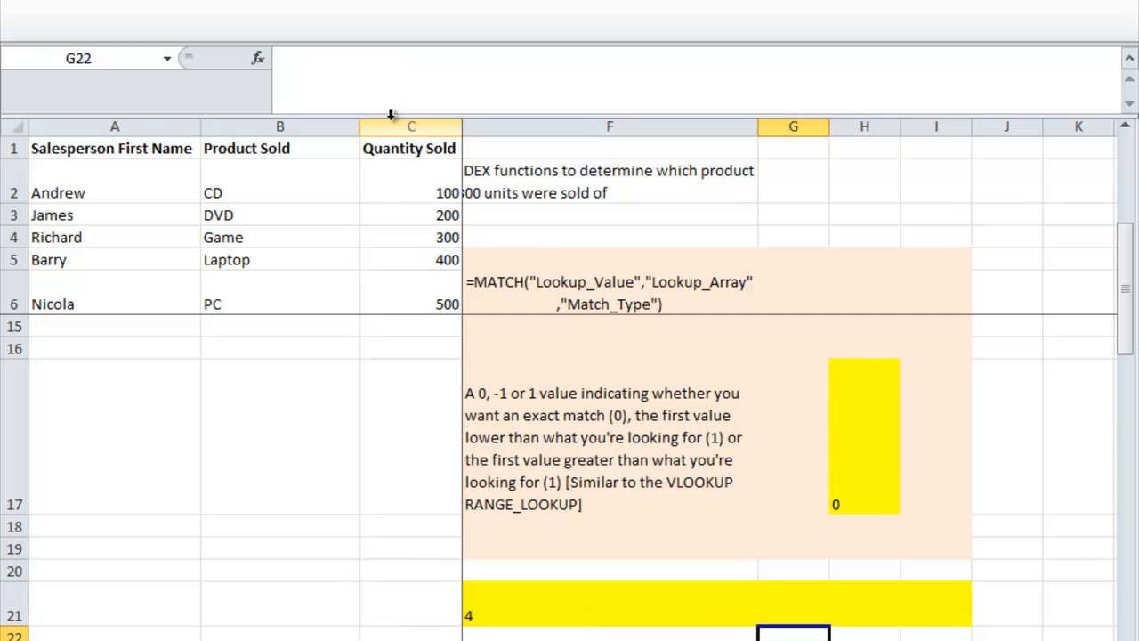
key("Down")
key("Down")
key("Down")
key("Down")
key("Down")
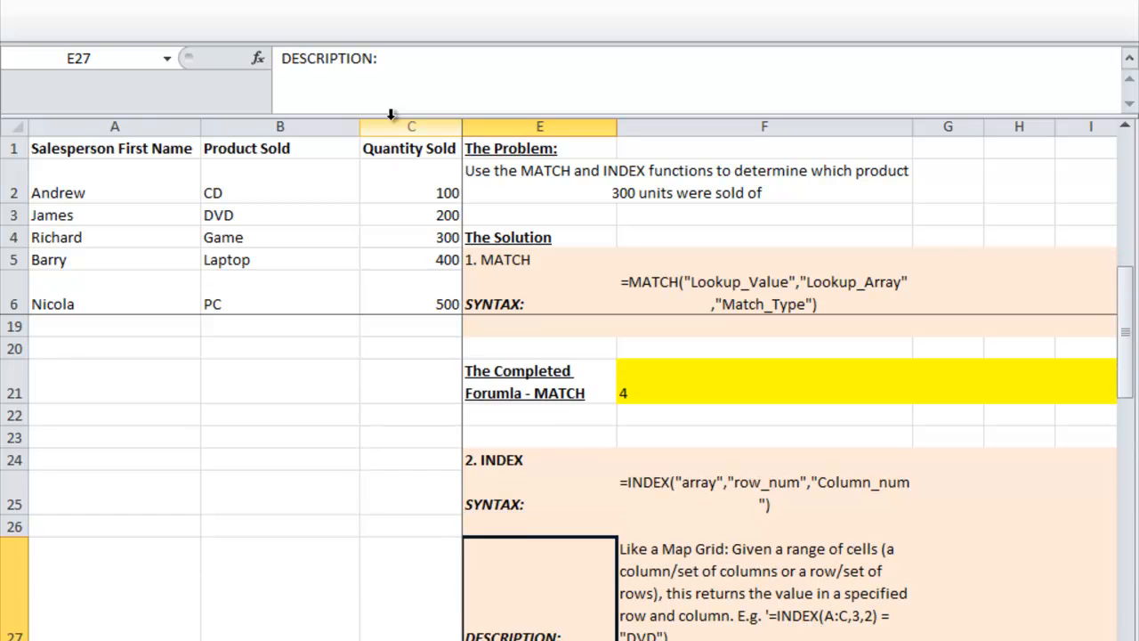
key("Down")
key("Down")
key("Down")
key("Down")
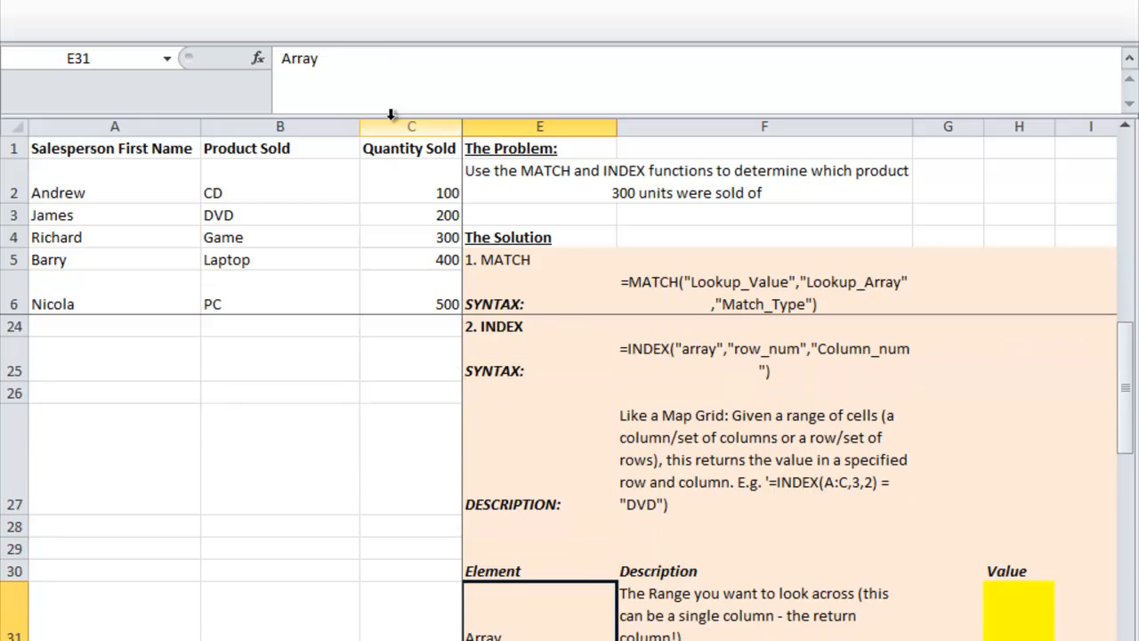
key("Right")
key("Right")
key("Right")
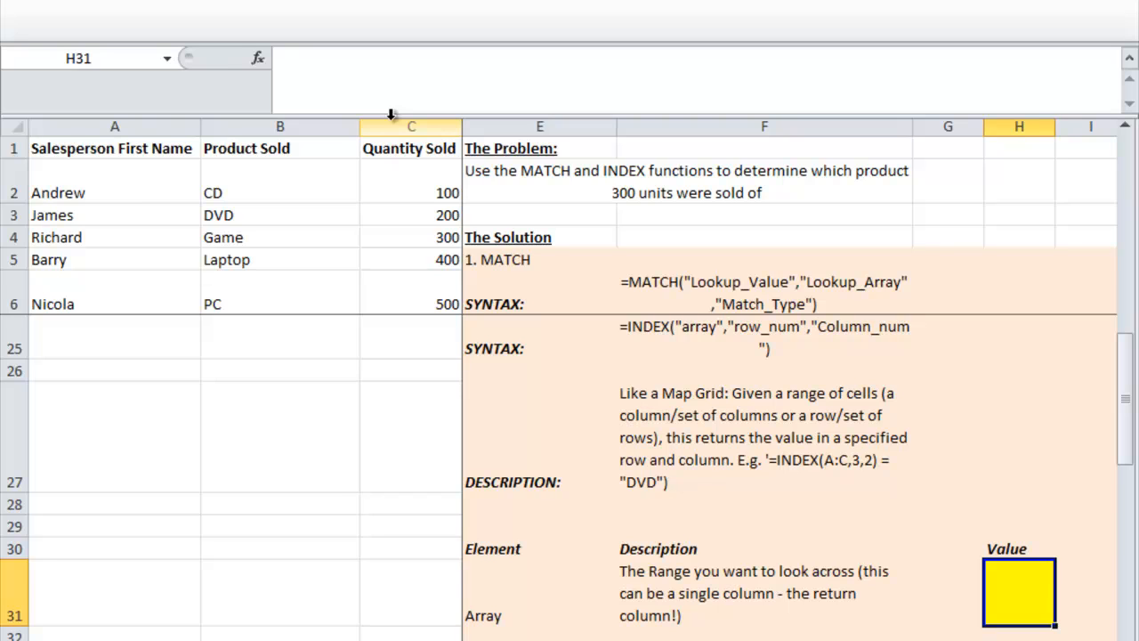
type("=")
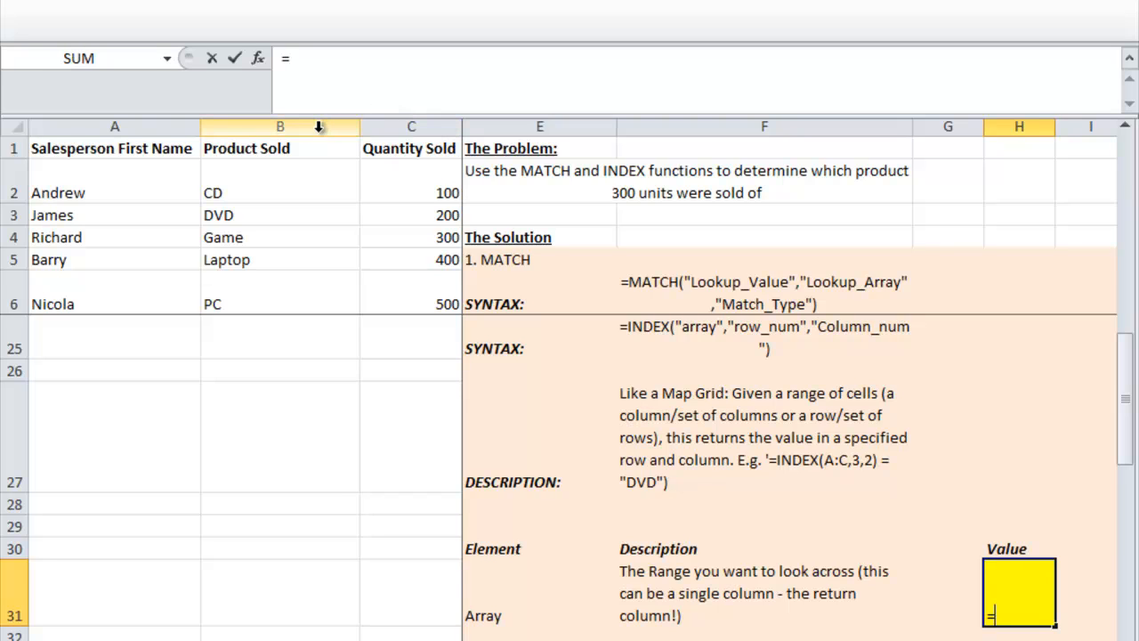
left_click(318, 127)
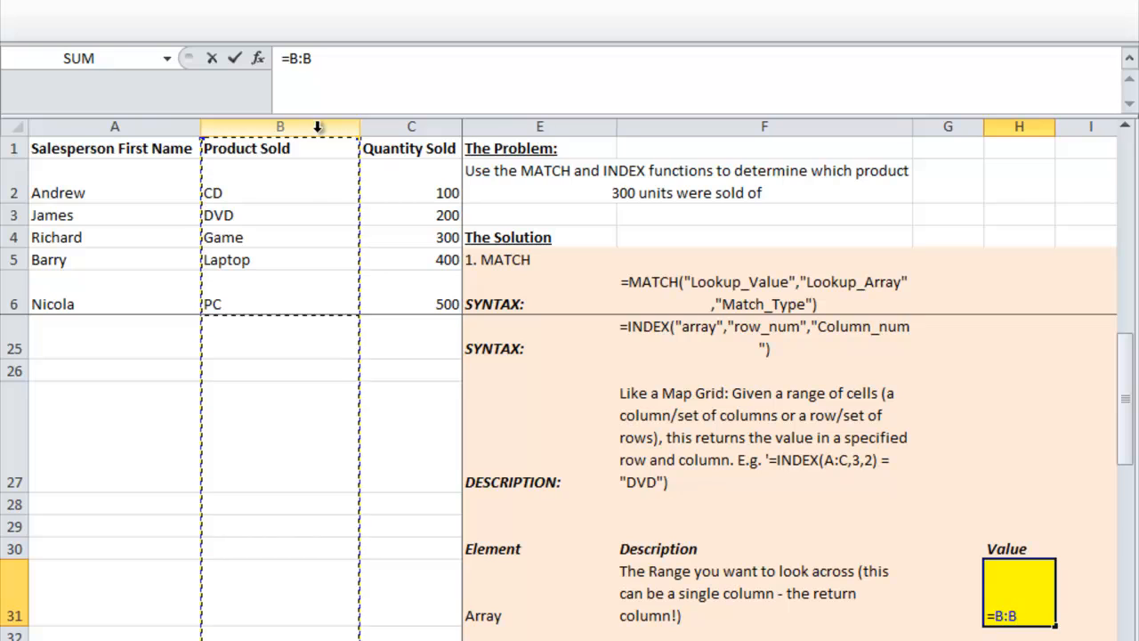
left_click(285, 59)
type("'")
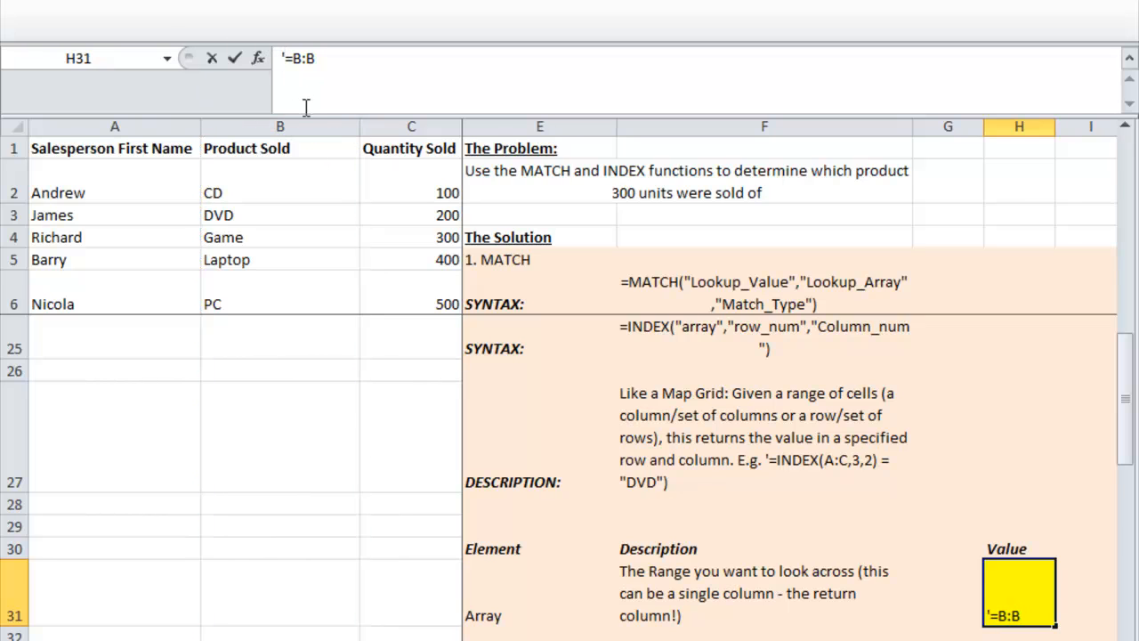
key("Return")
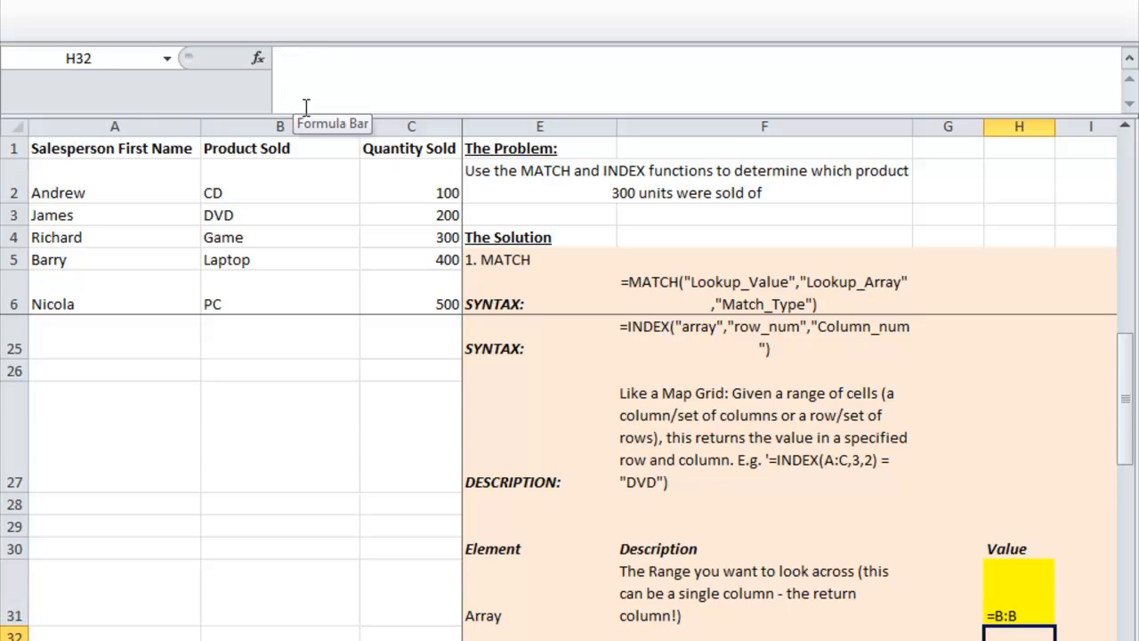
Step: Set the INDEX Row_number value in H33 to reference the completed MATCH formula in F21
key("Return")
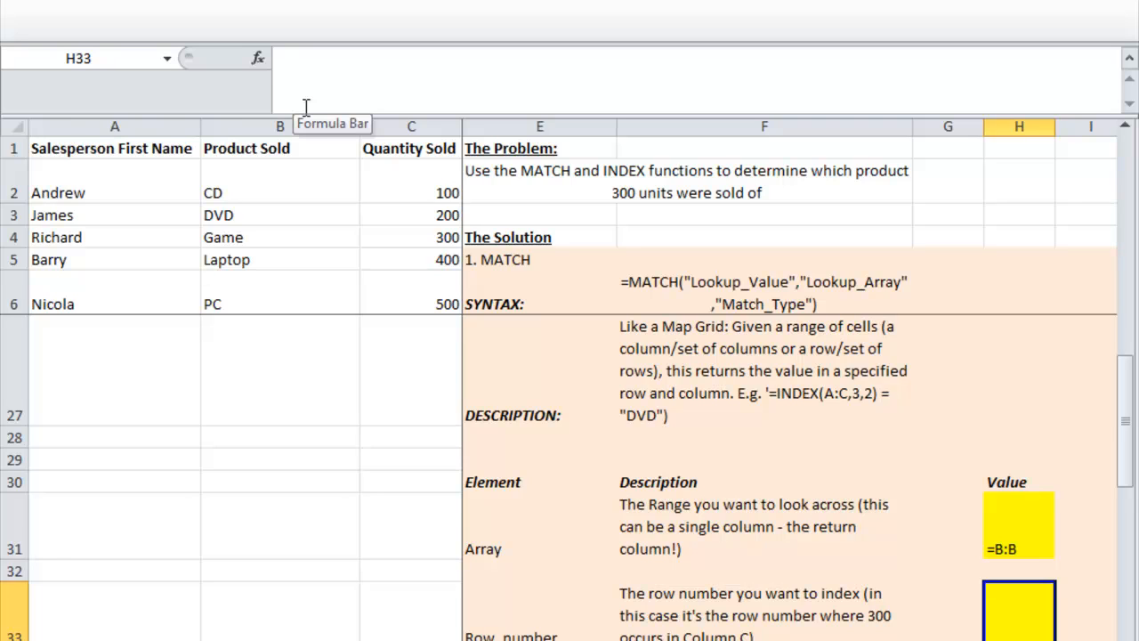
type("=")
scroll(783, 413, "up", 3)
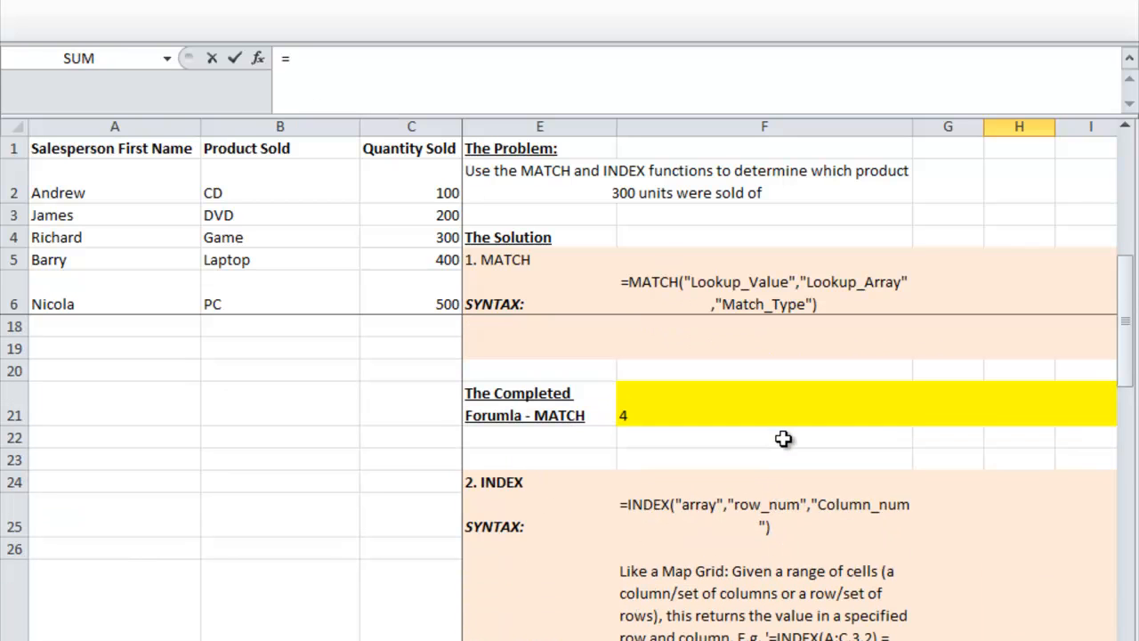
left_click(758, 416)
key("Return")
Step: Set the INDEX Column_Num value in H36 to 1
key("Return")
key("Return")
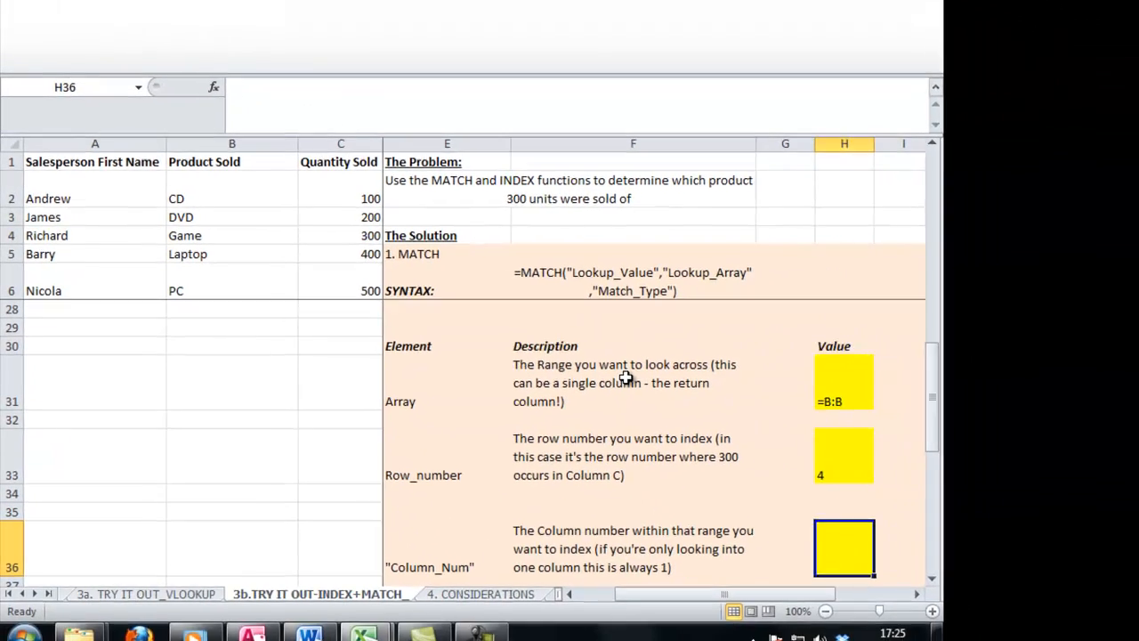
type("1")
key("Return")
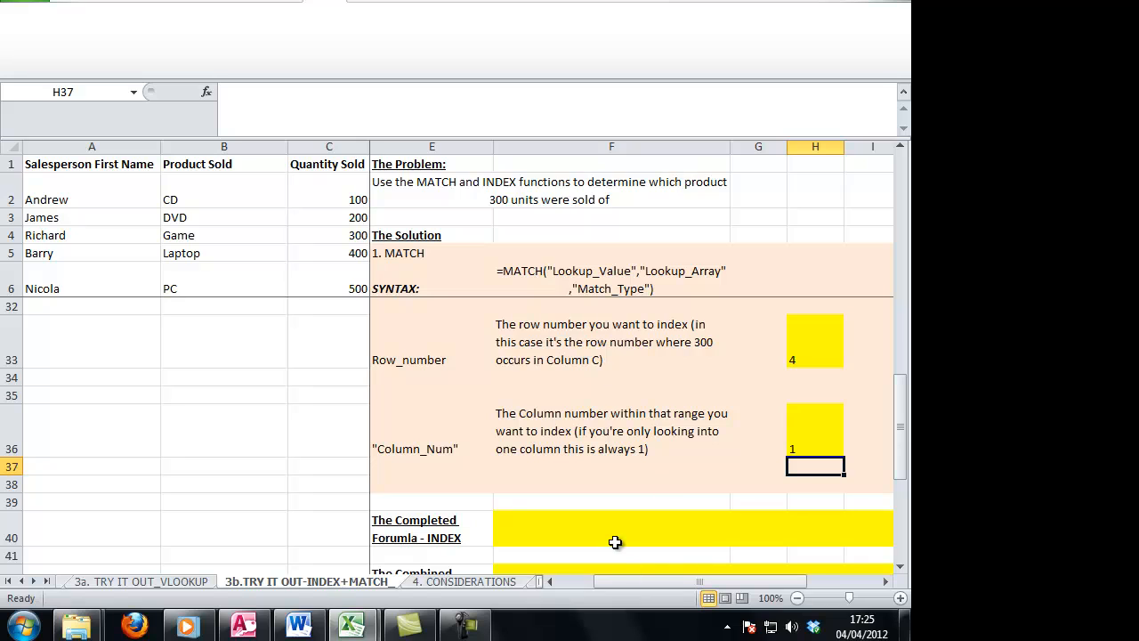
Step: Enter the completed formula =INDEX(B:B,MATCH(300,C:C,0),1) in F40, nesting MATCH as the row number
left_click(636, 552)
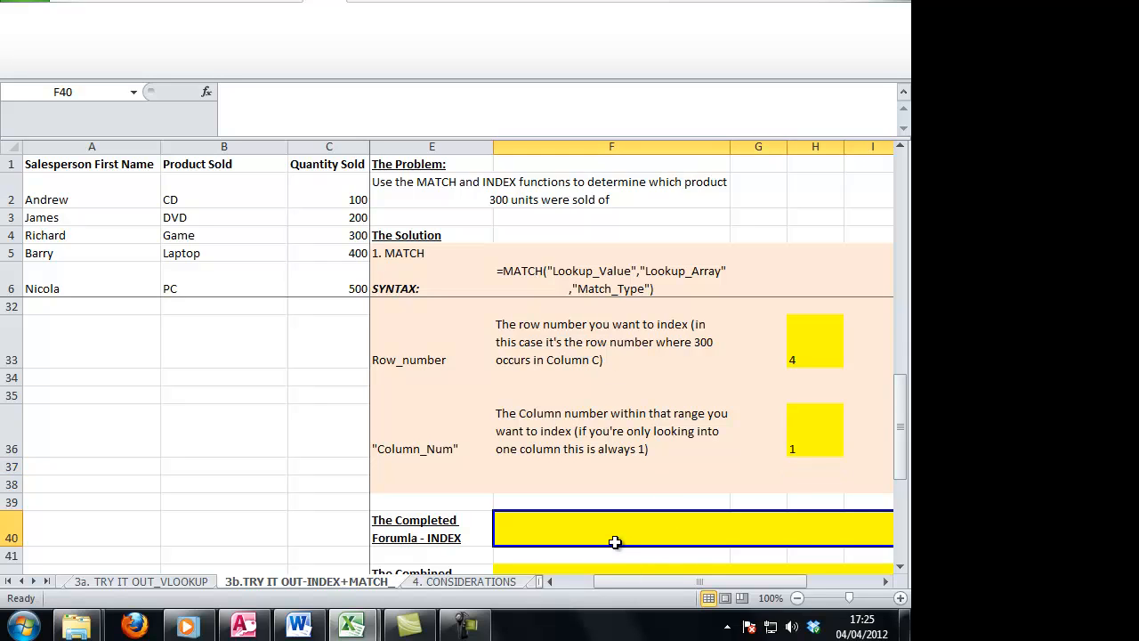
type("=index")
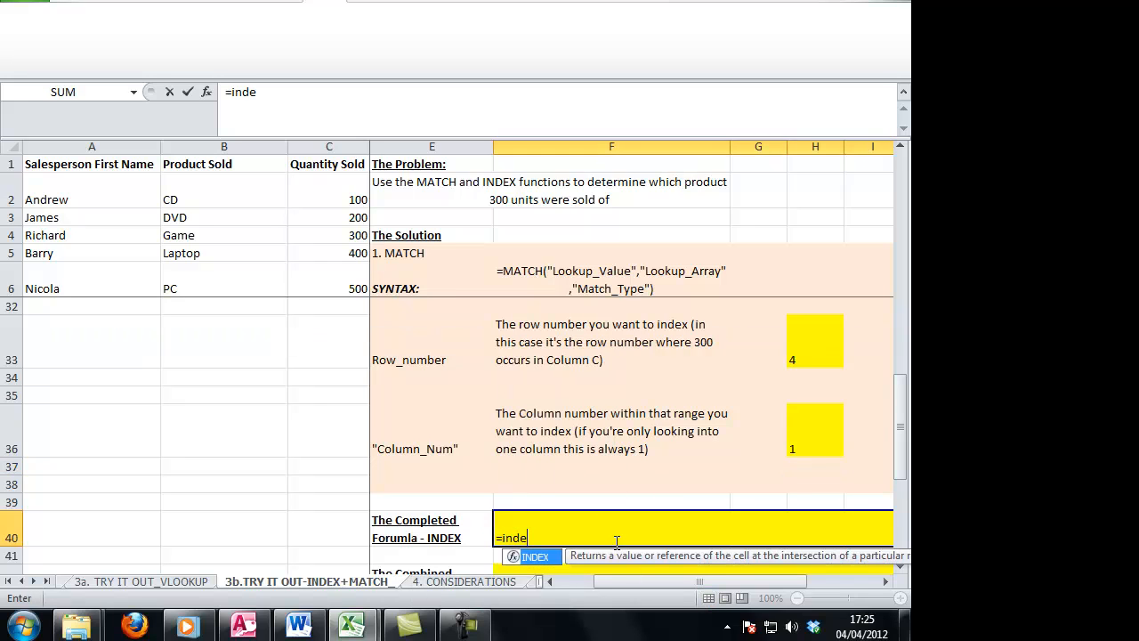
key("Tab")
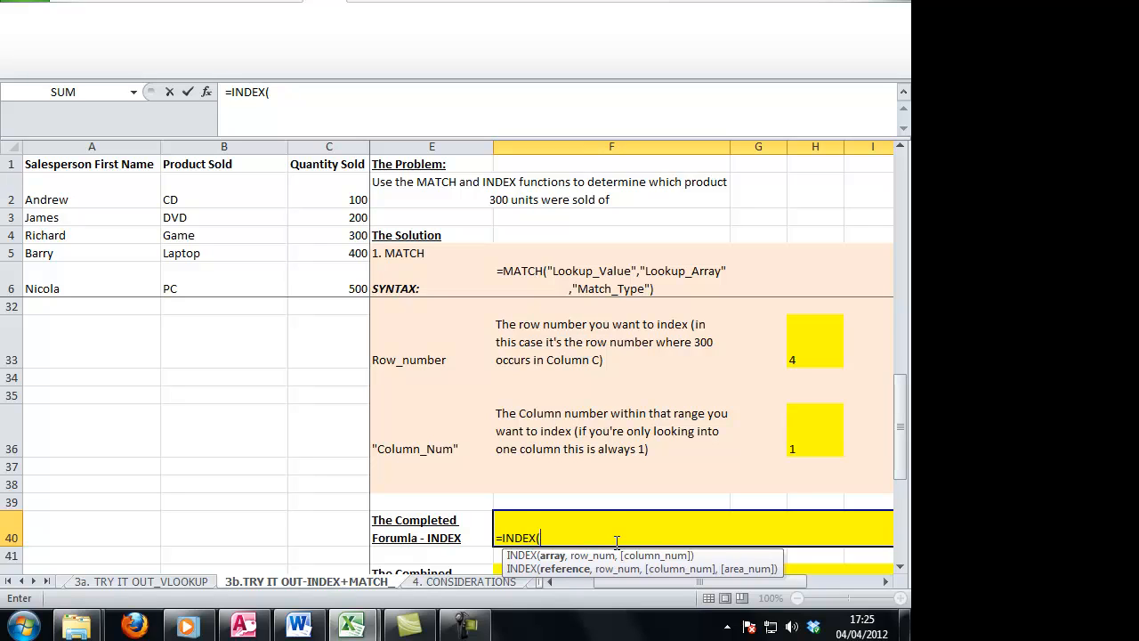
left_click(248, 143)
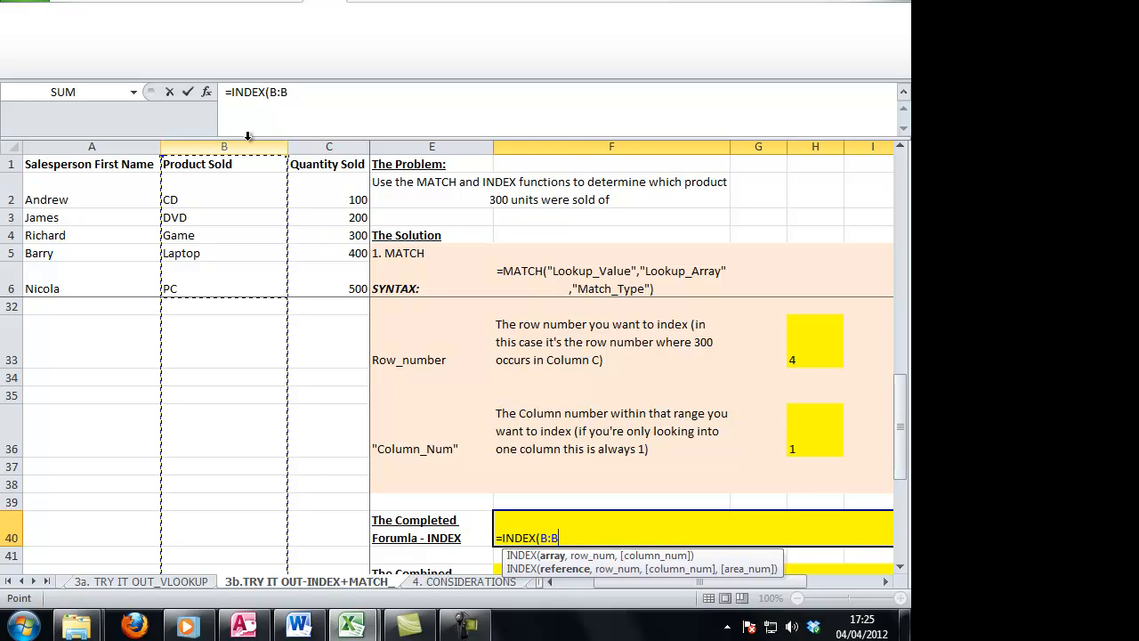
type(",")
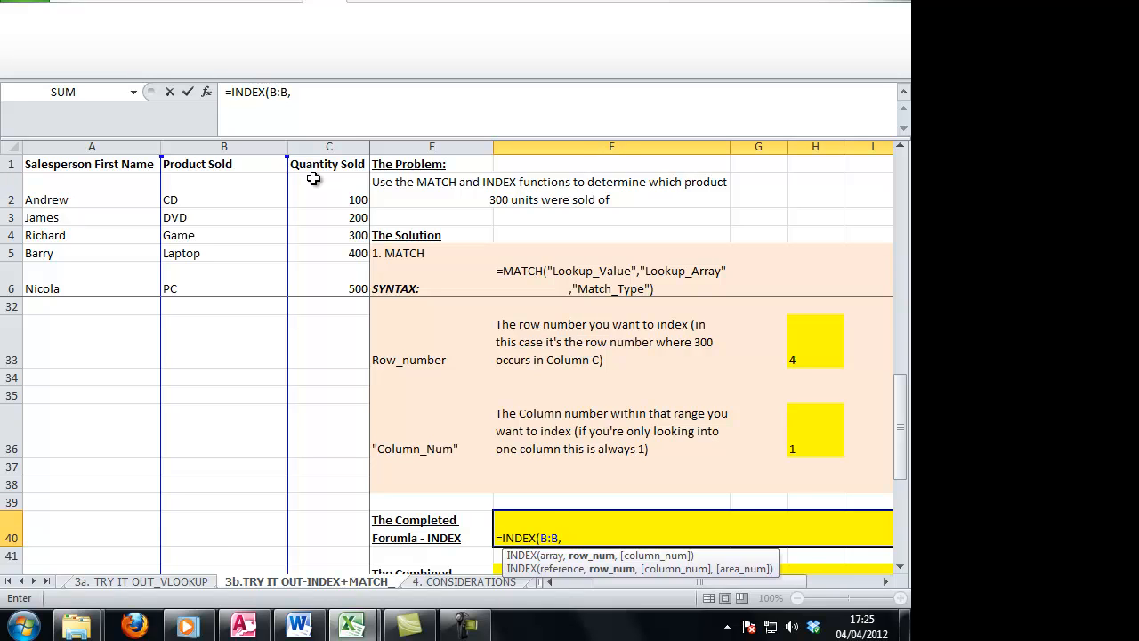
type("match")
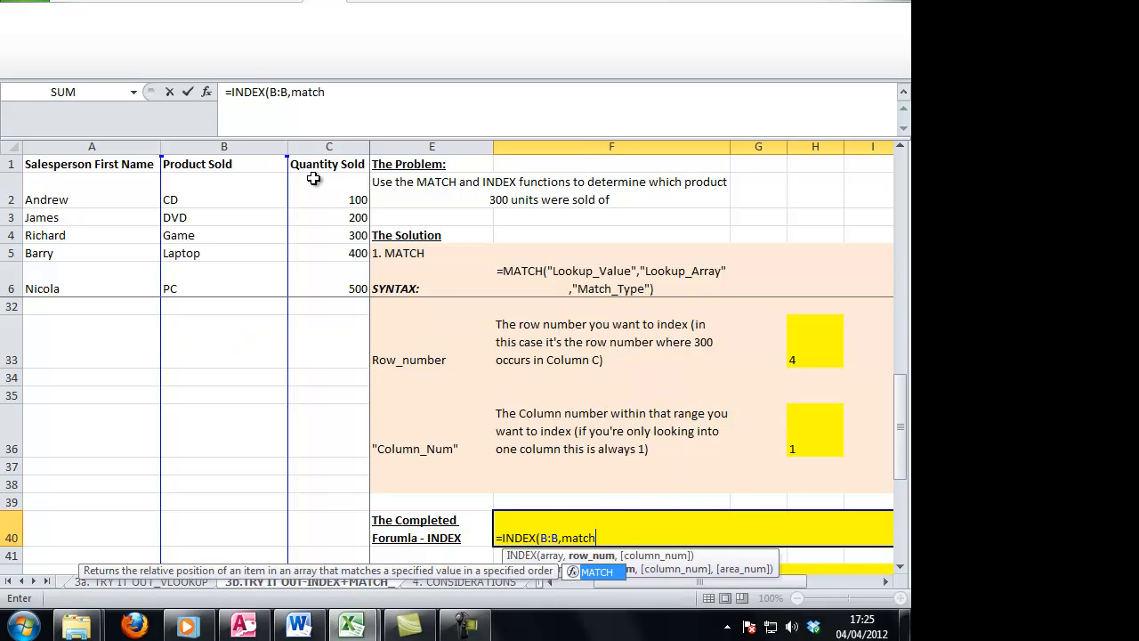
key("Tab")
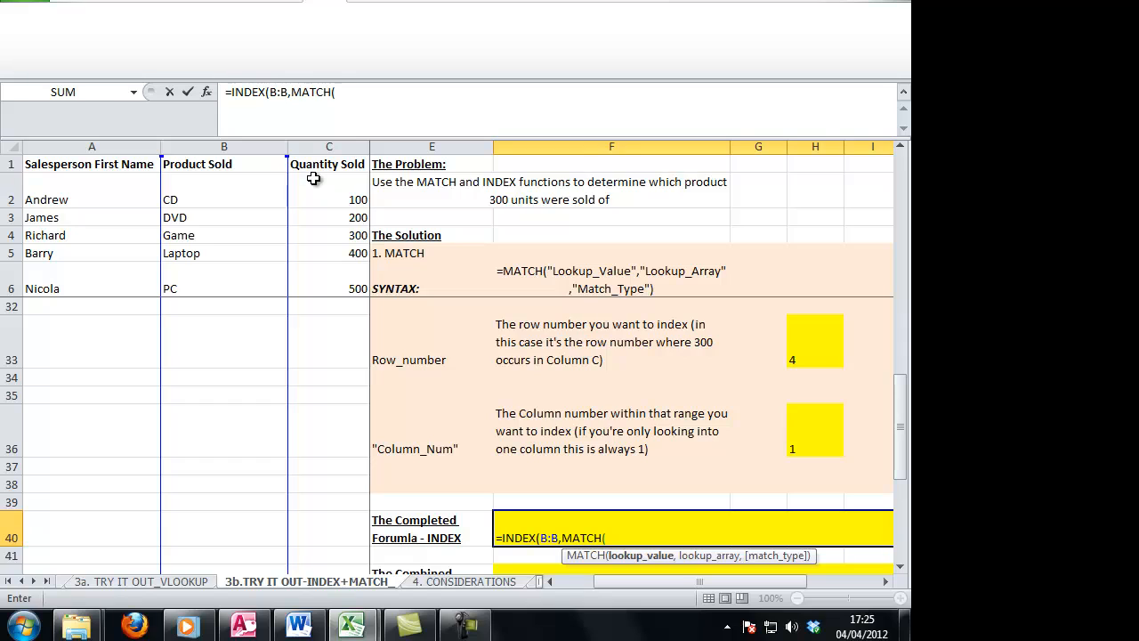
type("300,")
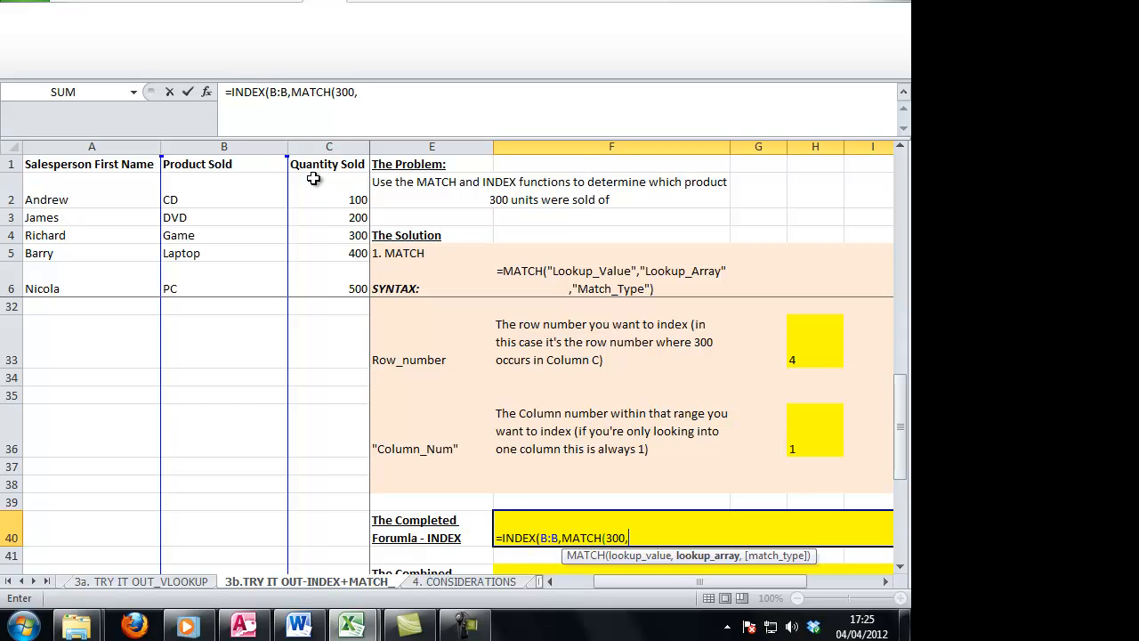
left_click(331, 146)
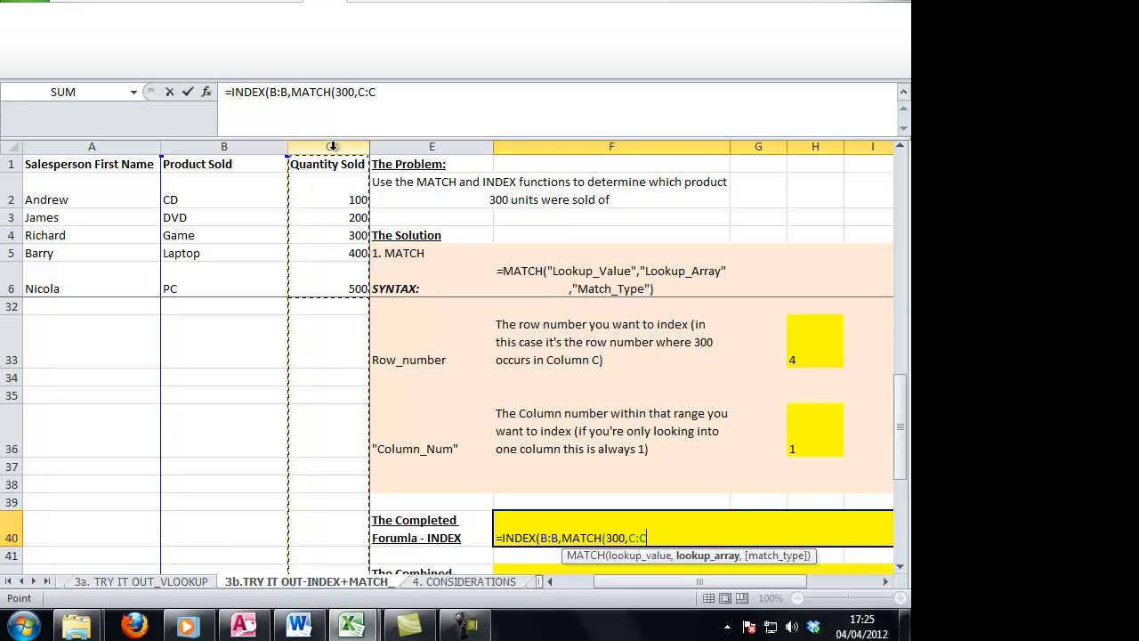
type(",")
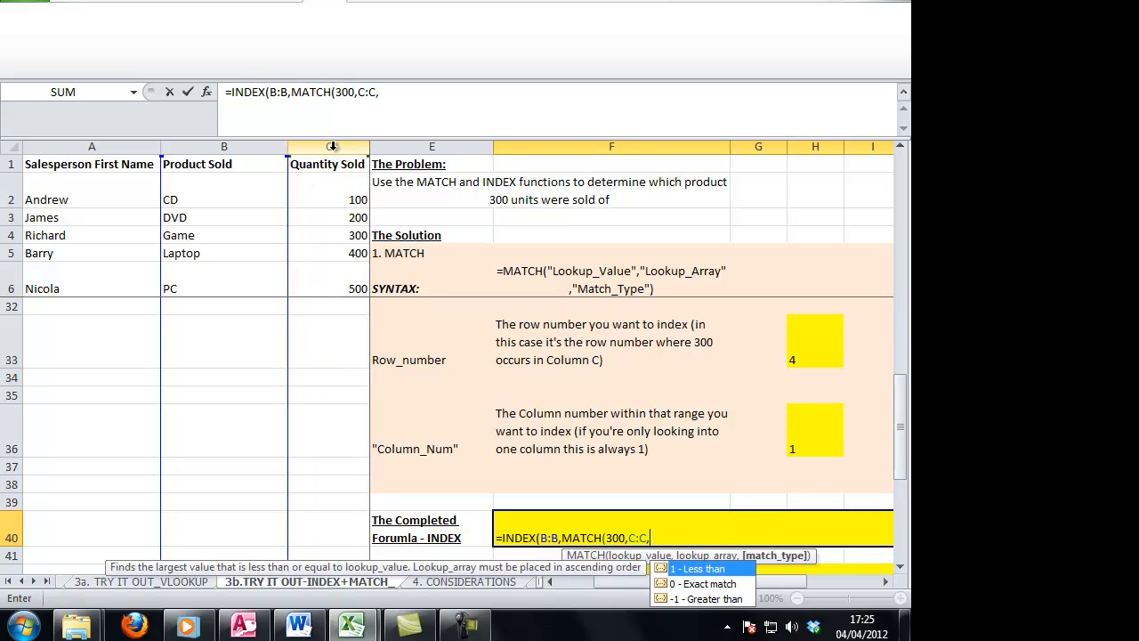
type("0),1")
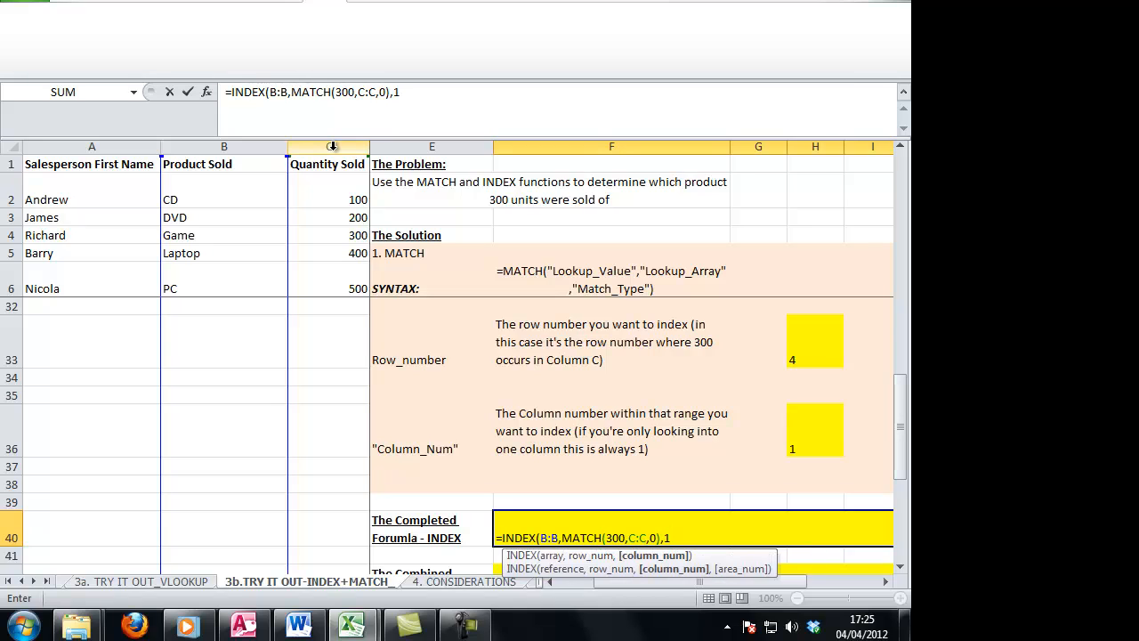
type(")")
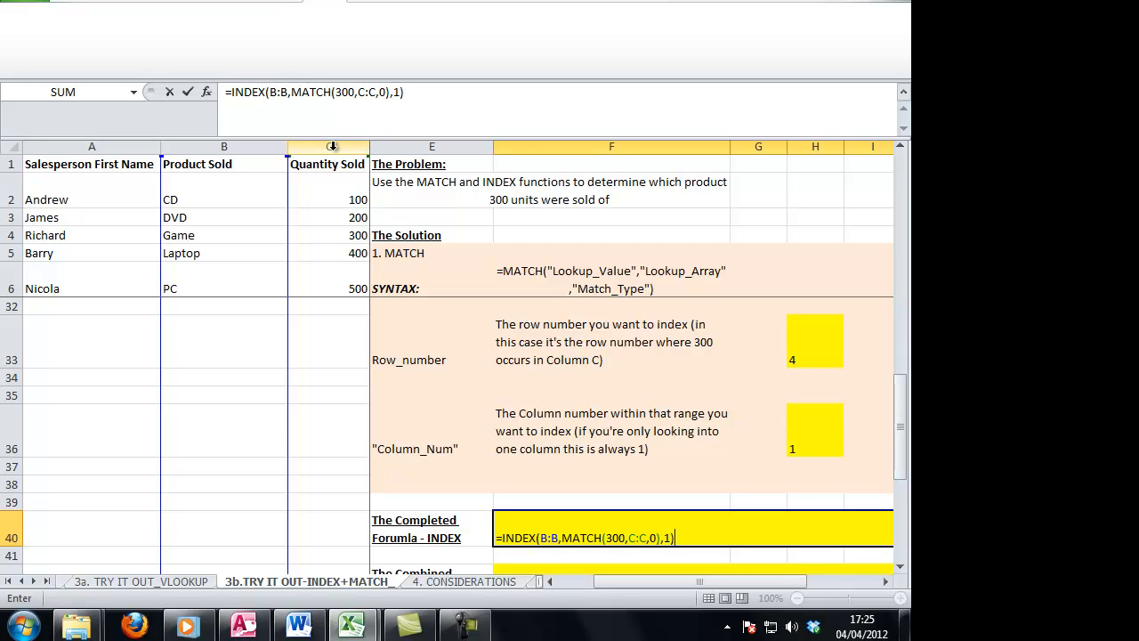
key("Return")
key("Up")
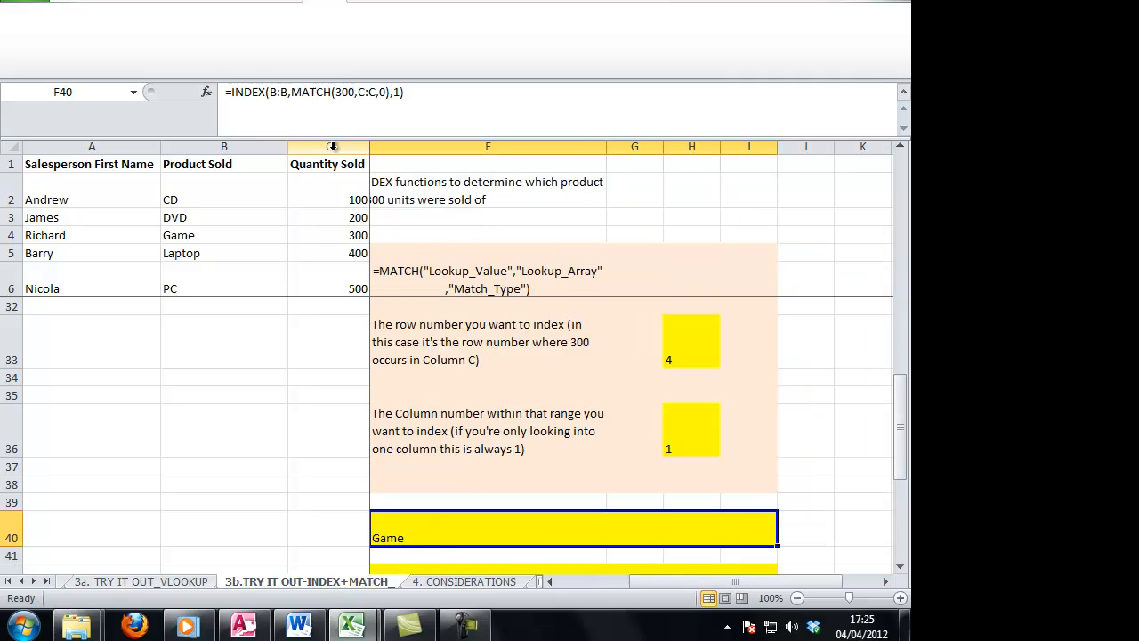
Step: Append "+ MATCH" to the completed INDEX formula label in E40
key("Left")
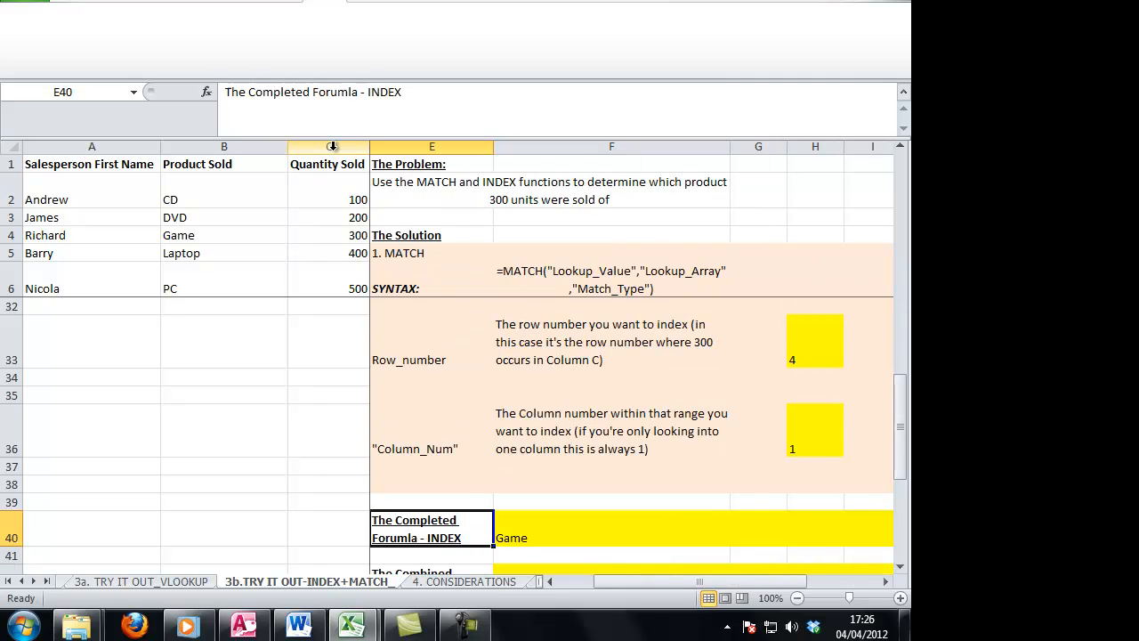
left_click(563, 102)
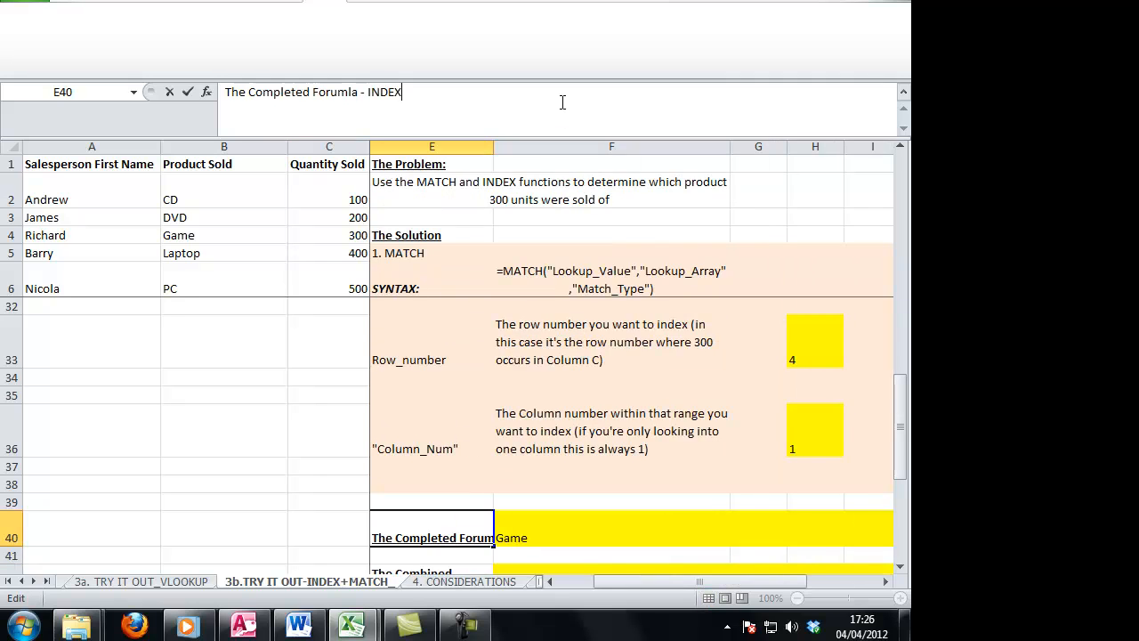
type("+ <AT")
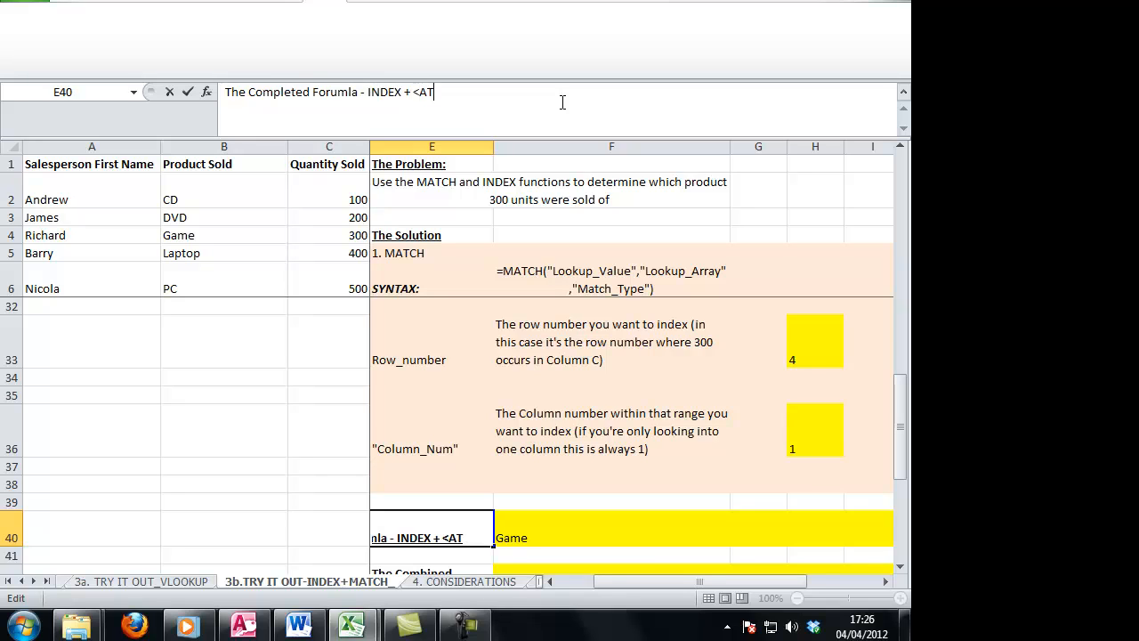
type("CH")
key("BackSpace")
key("BackSpace")
key("BackSpace")
key("BackSpace")
key("BackSpace")
type("MATCH")
key("Return")
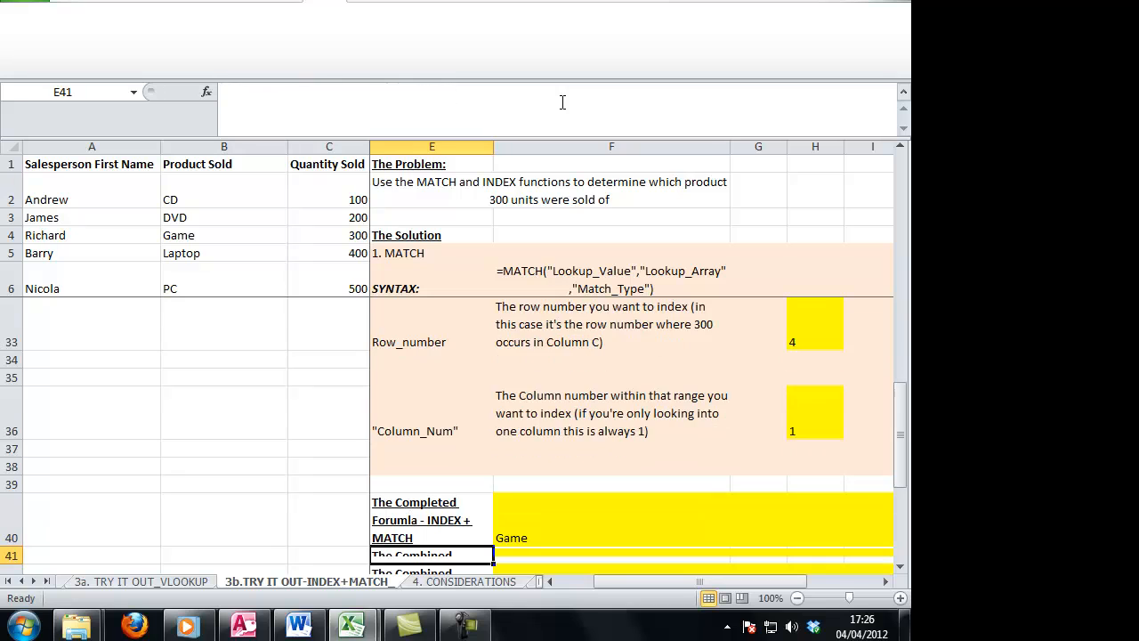
key("Up")
key("Right")
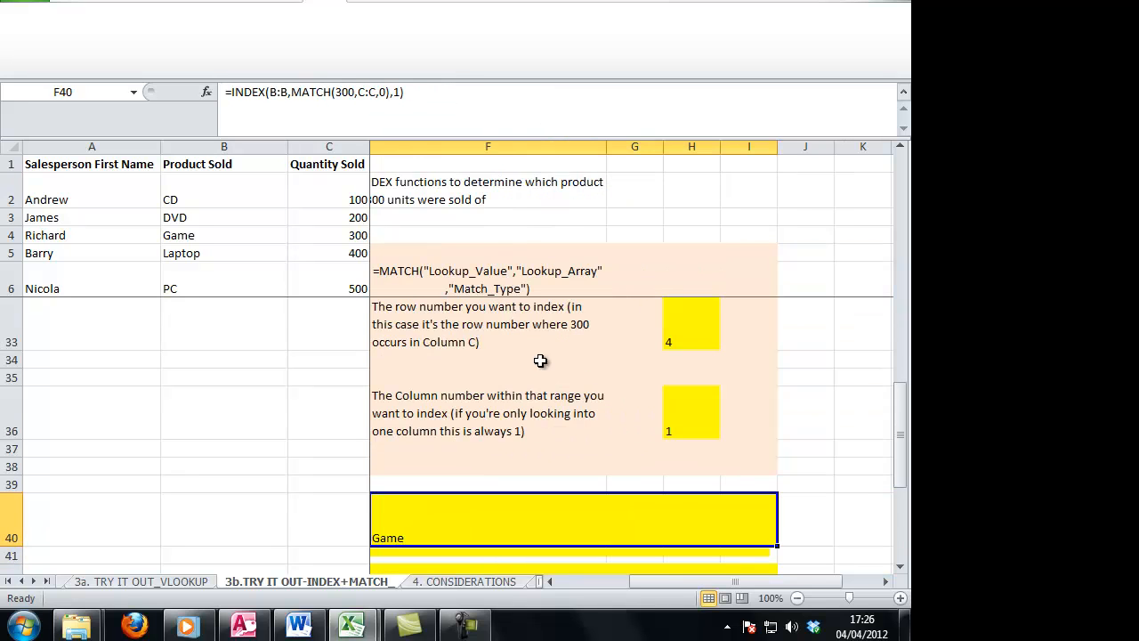
left_click_drag(734, 585, 658, 574)
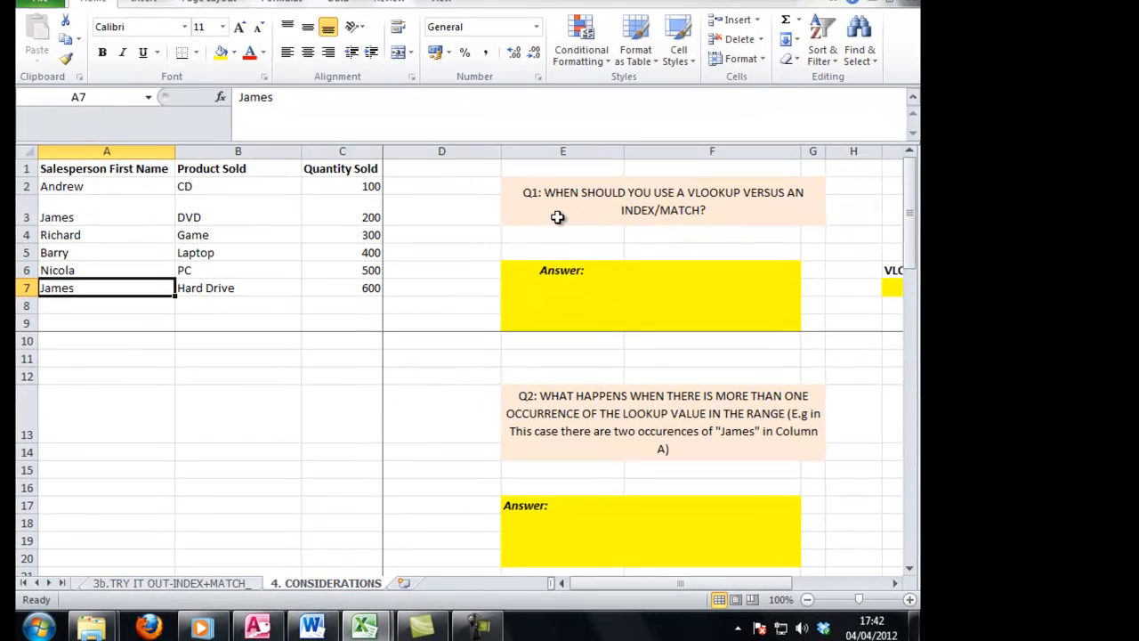
Step: Review question Q1 on the CONSIDERATIONS sheet and the existing VLOOKUP and INDEX/MATCH formulas in I7 and J7
left_click(557, 217)
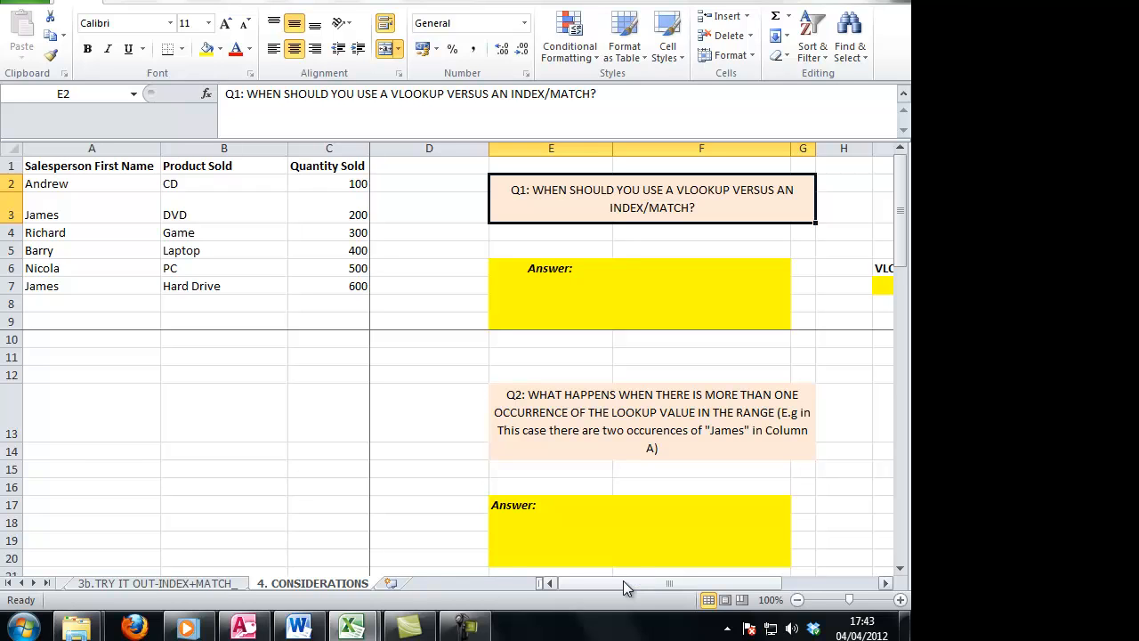
left_click_drag(622, 580, 682, 580)
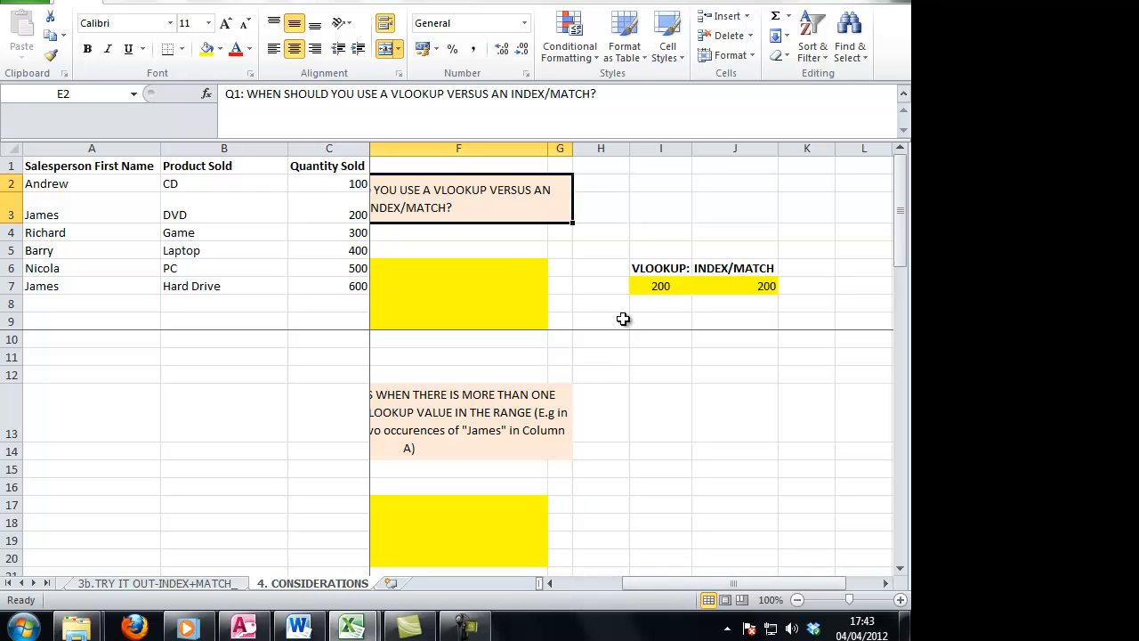
left_click(642, 289)
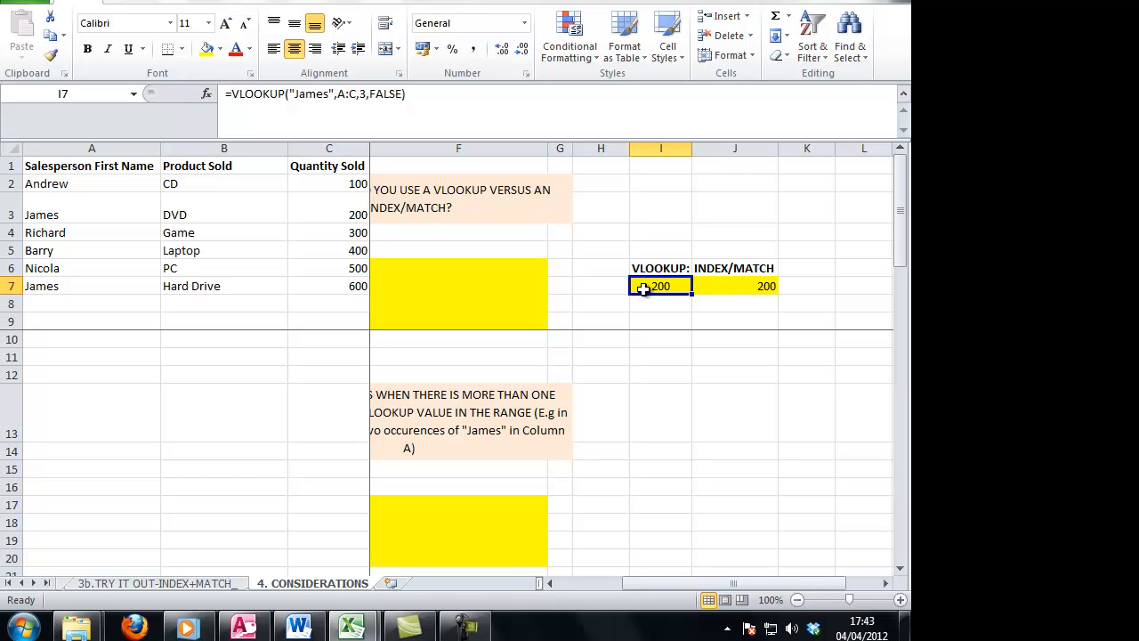
left_click(726, 287)
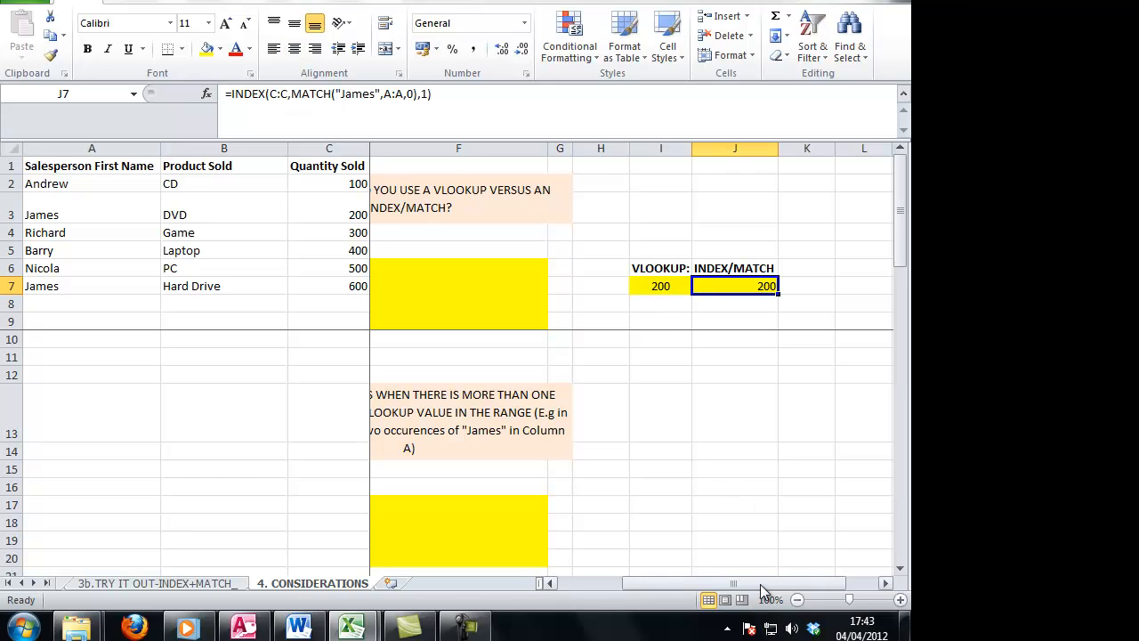
left_click_drag(760, 585, 698, 583)
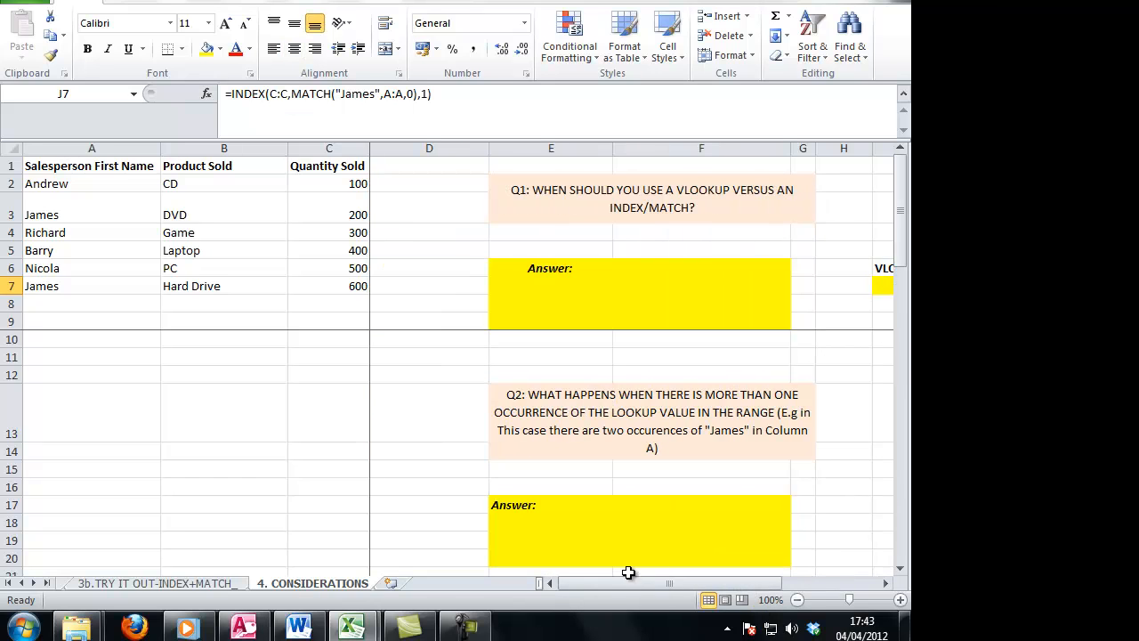
Step: Insert a blank column before the Product Sold column
left_click(270, 148)
right_click(270, 147)
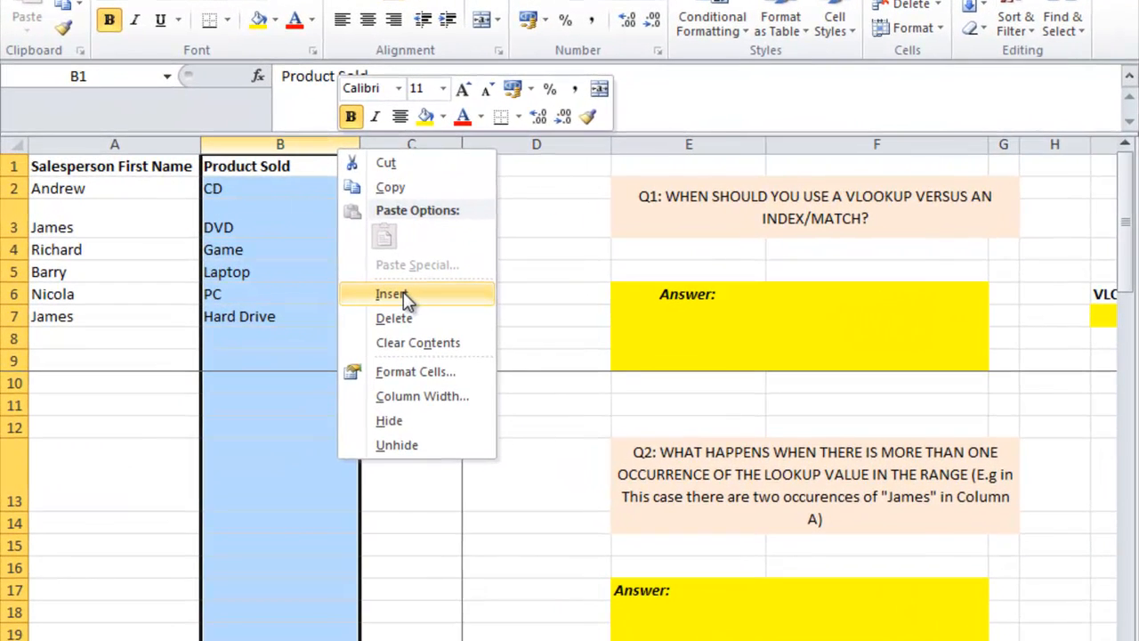
left_click(402, 294)
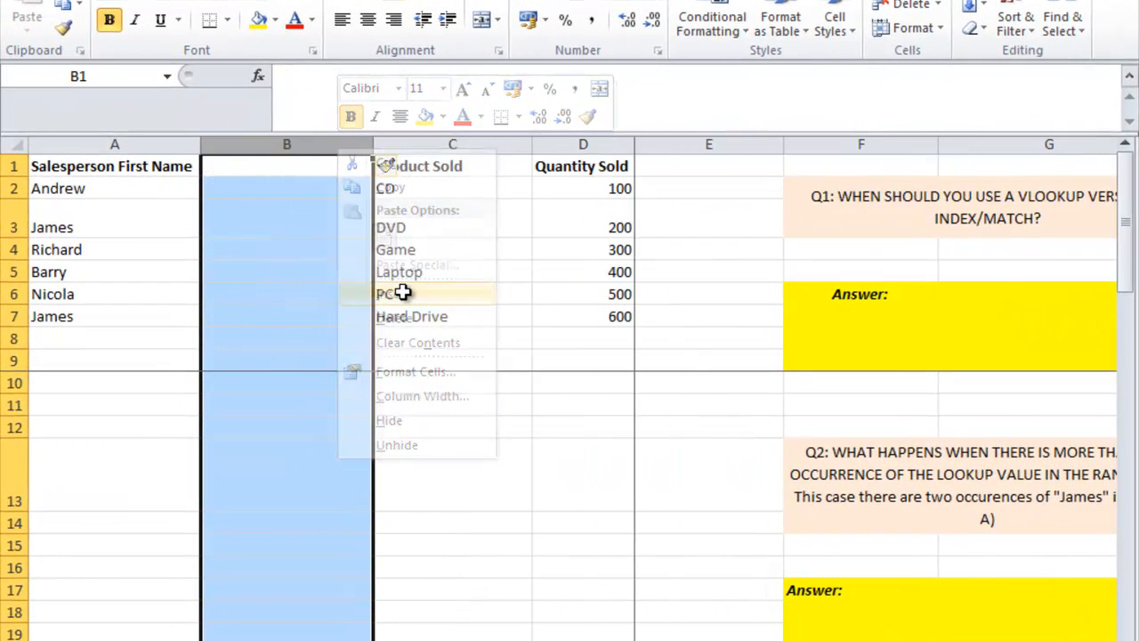
Step: Replace the hard-coded column index in the VLOOKUP formula in J7 with a nested MATCH function
left_click(870, 327)
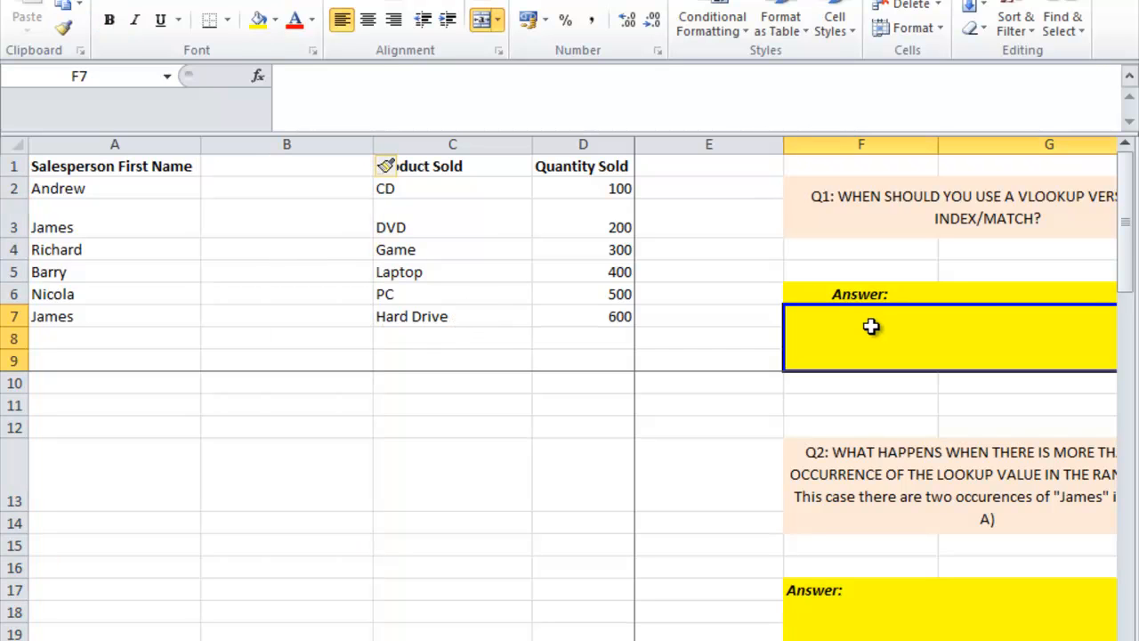
key("Right")
key("Right")
key("Right")
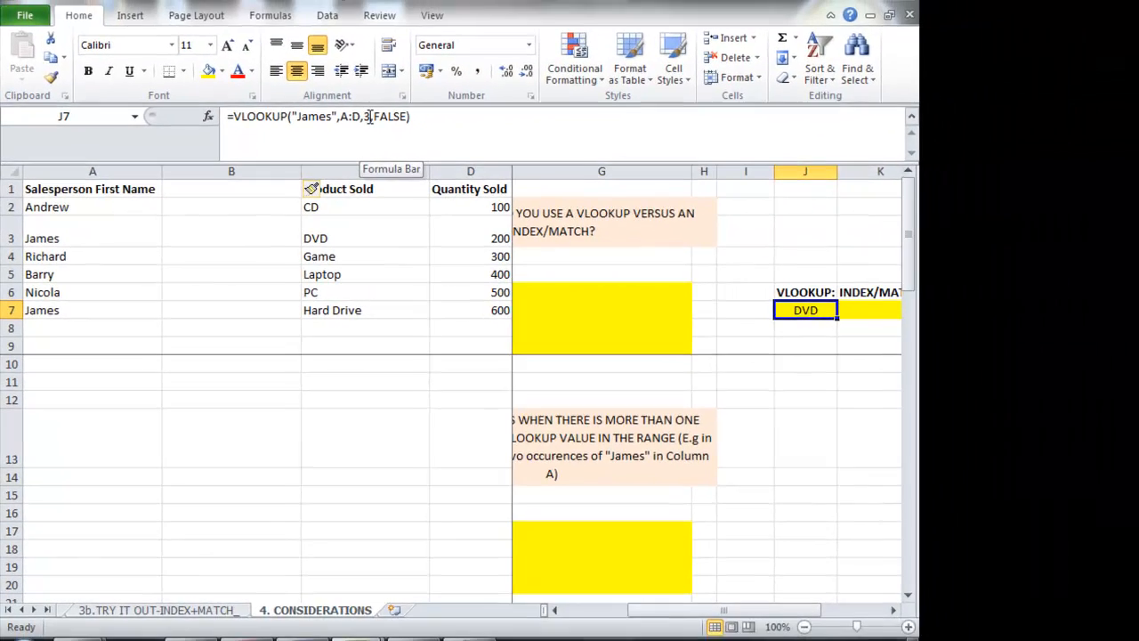
left_click(463, 76)
double_click(363, 119)
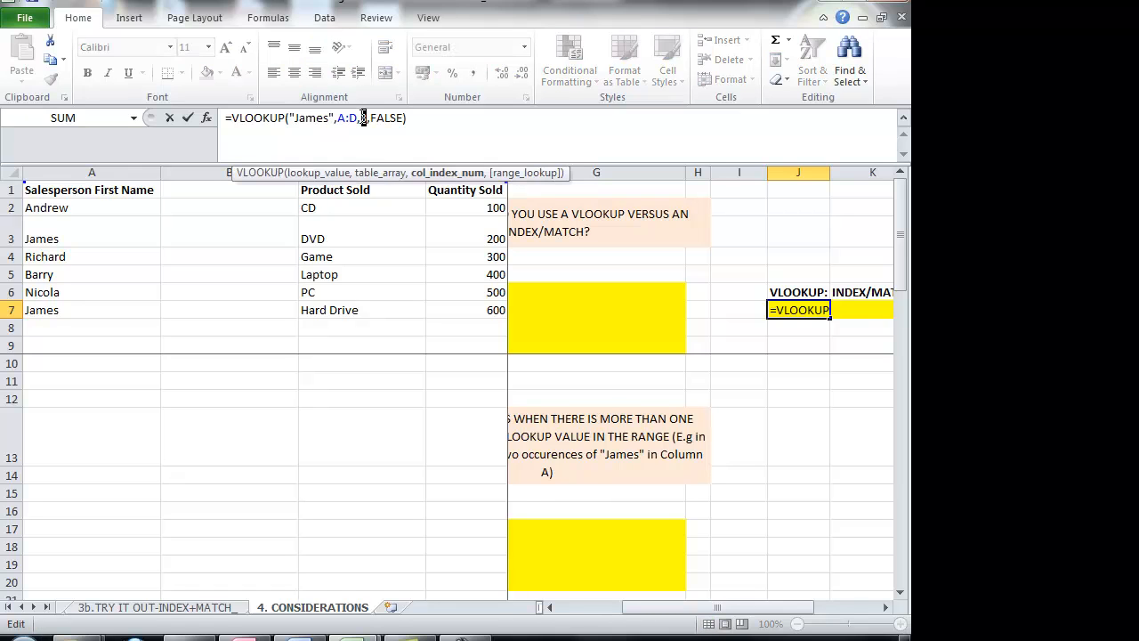
left_click(365, 118)
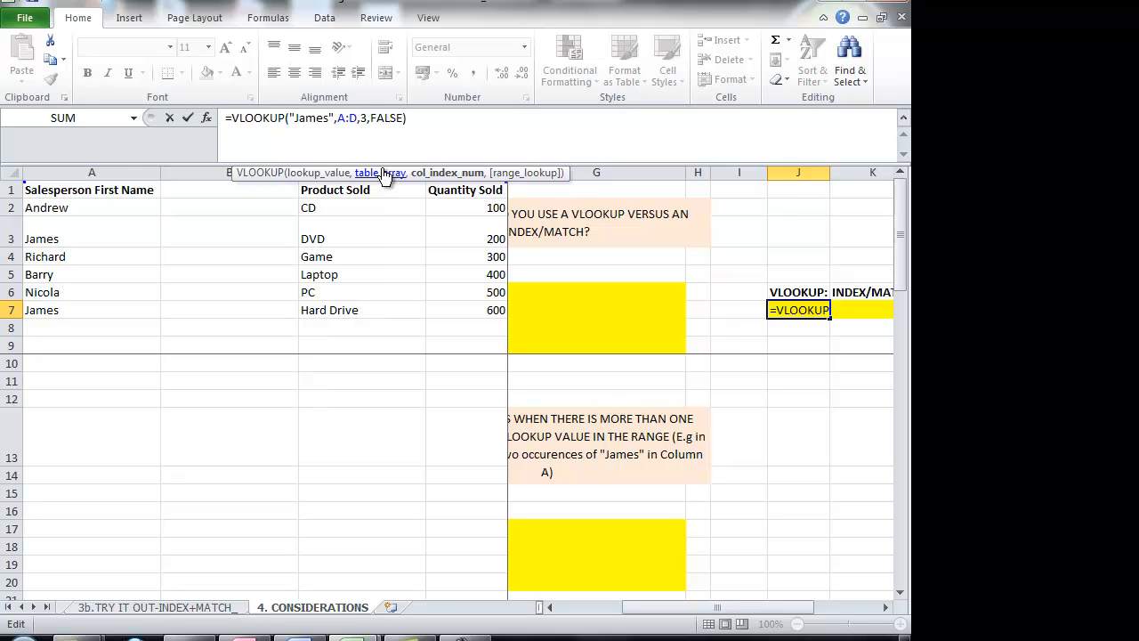
key("BackSpace")
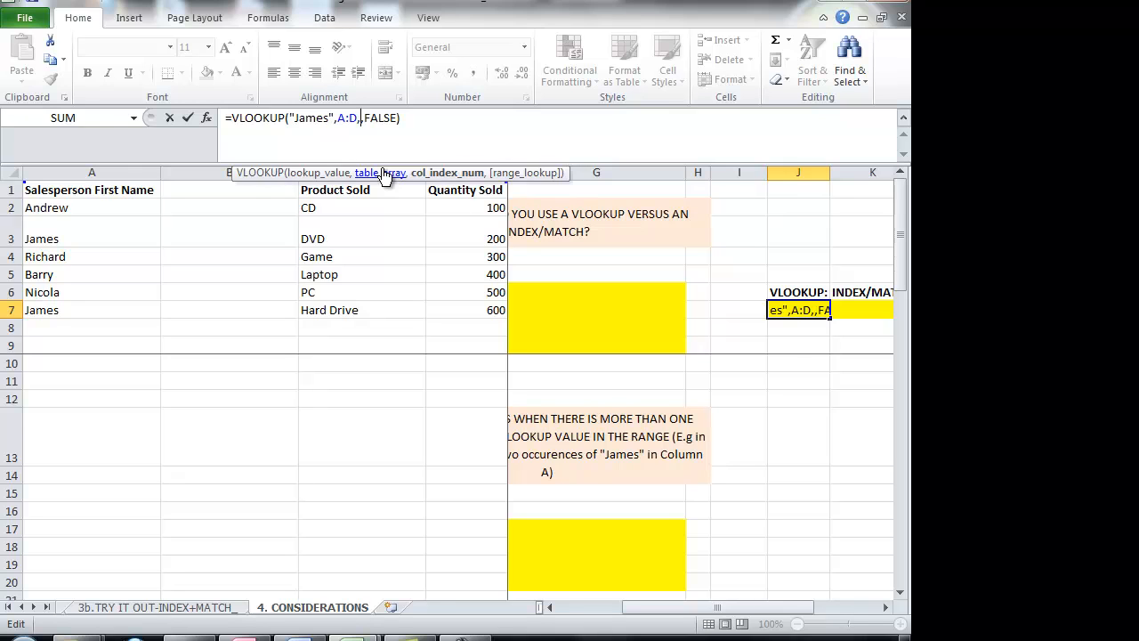
type("match")
key("Tab")
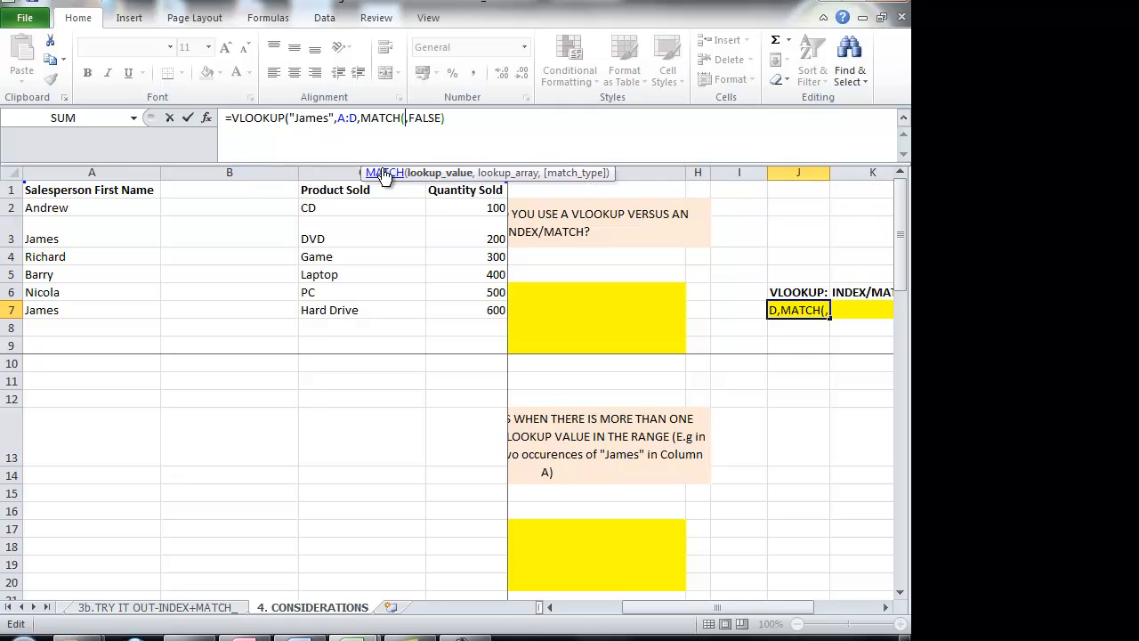
Step: Complete the nested MATCH in J7 with lookup value "quantity sold", lookup array 1:1 and match type 0
type("\"quant")
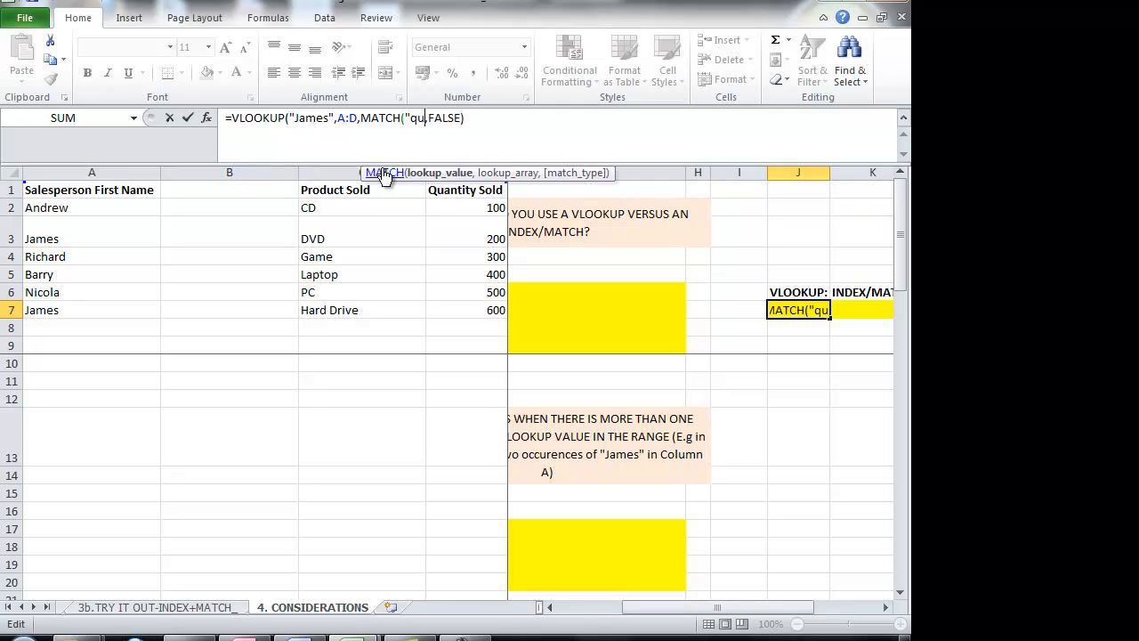
type("ity")
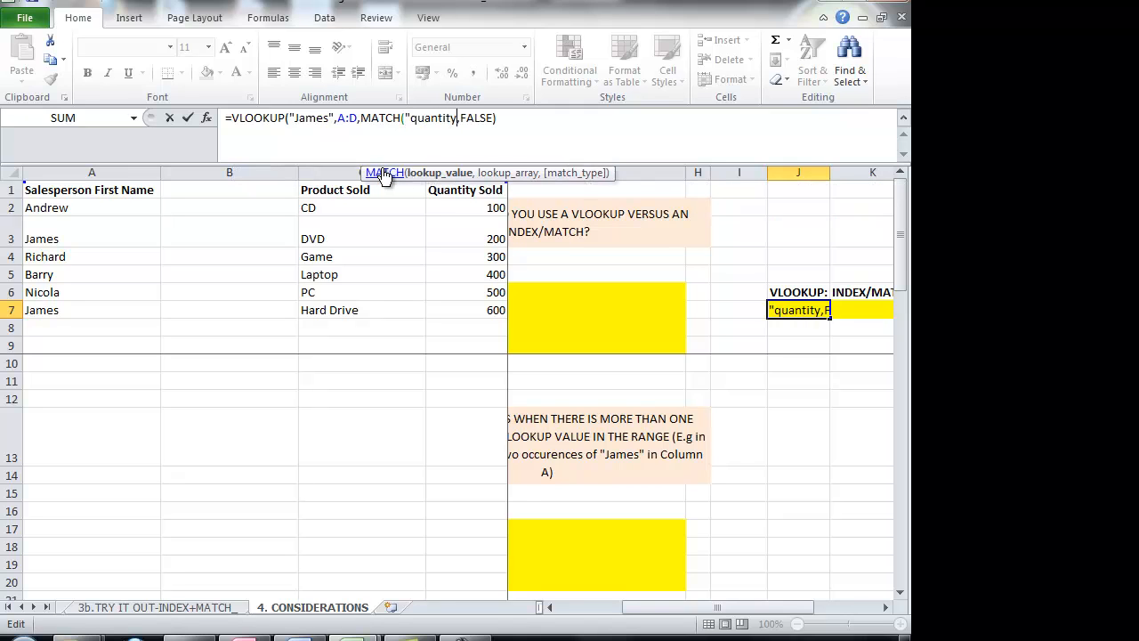
type(" sold\"")
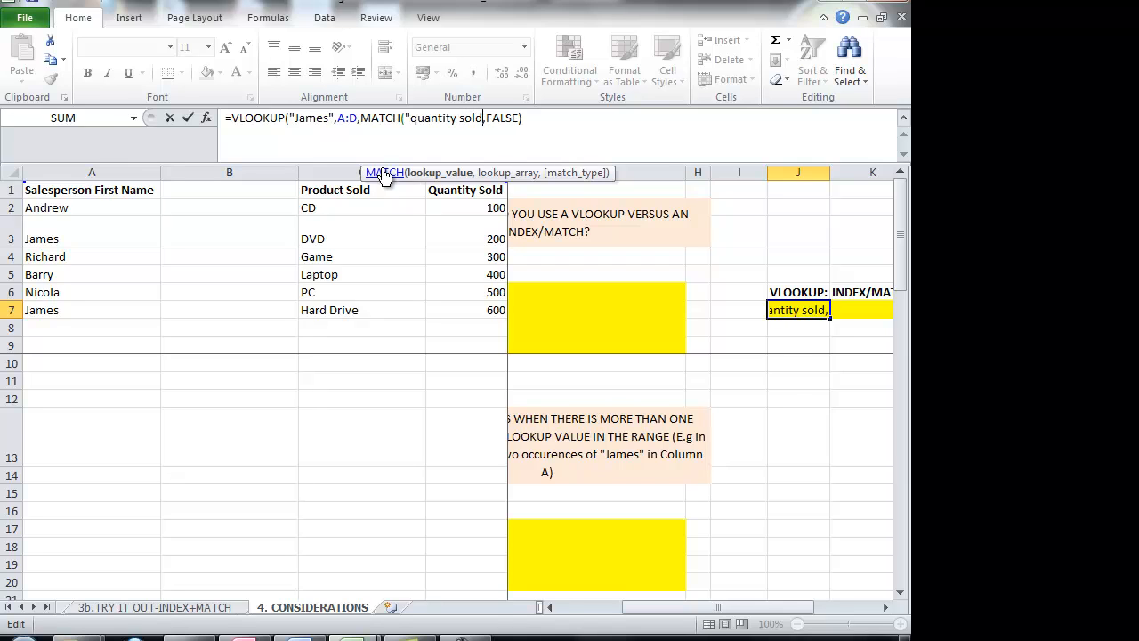
type(",")
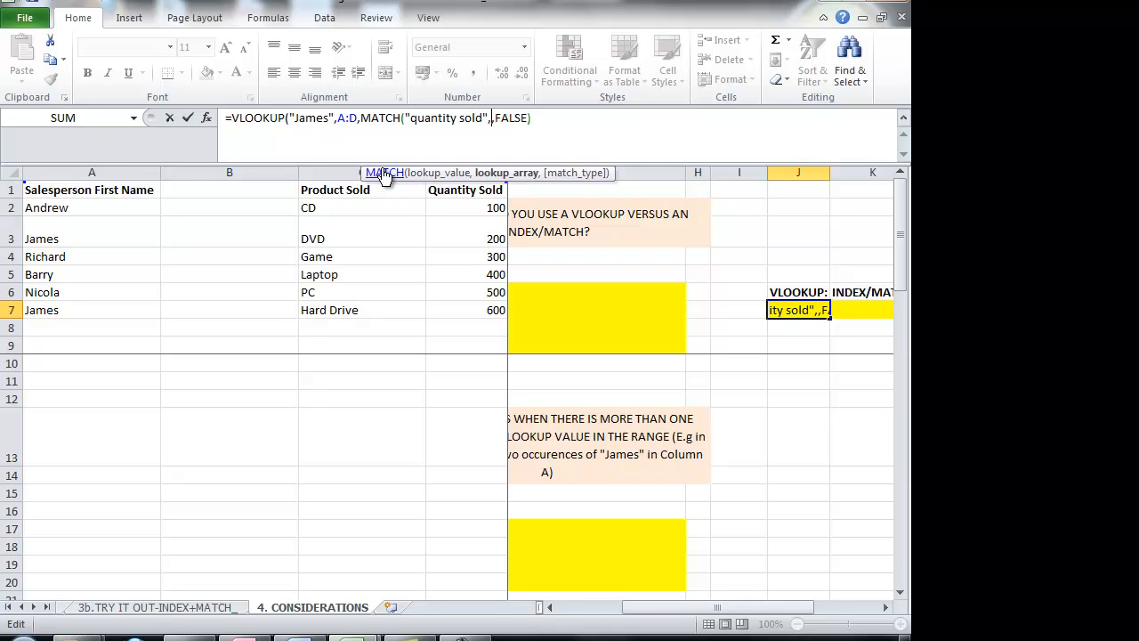
left_click(8, 191)
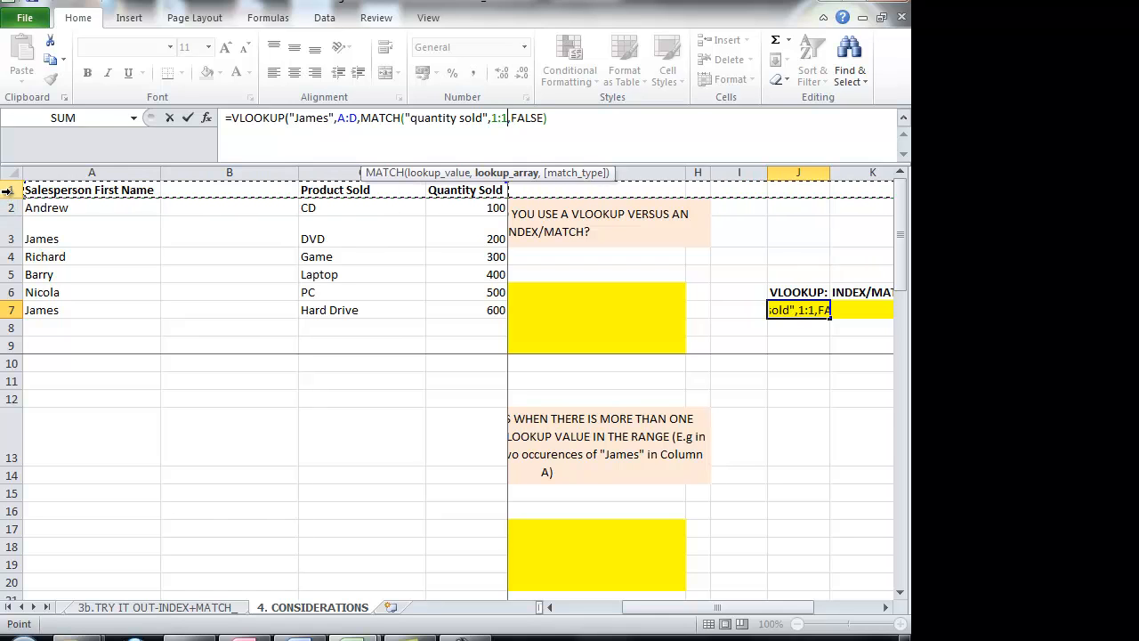
type(",0")
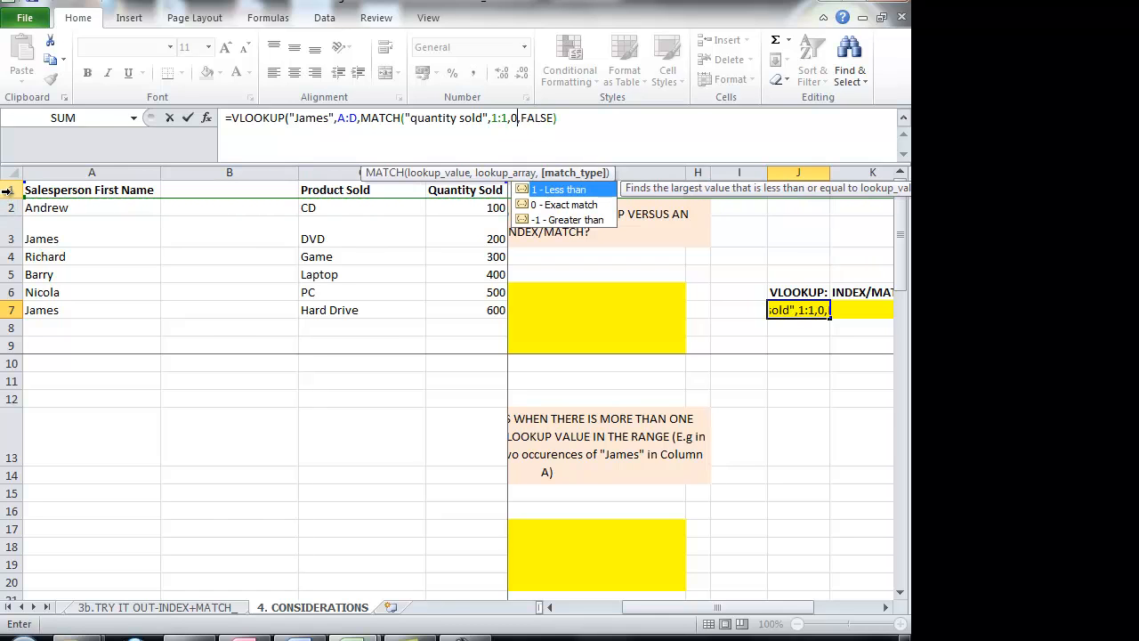
type(")")
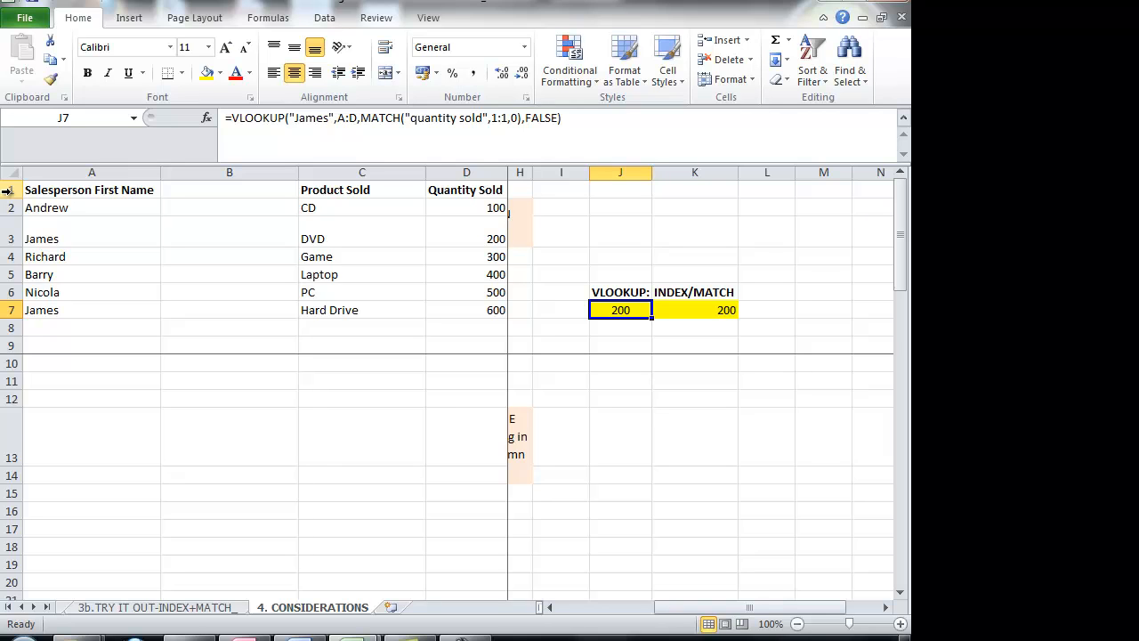
Step: Answer Q1 in F7 with "Always use an INDEX/MATCH as it's less likely to break, is more flexible and is quicker to run"
key("Right")
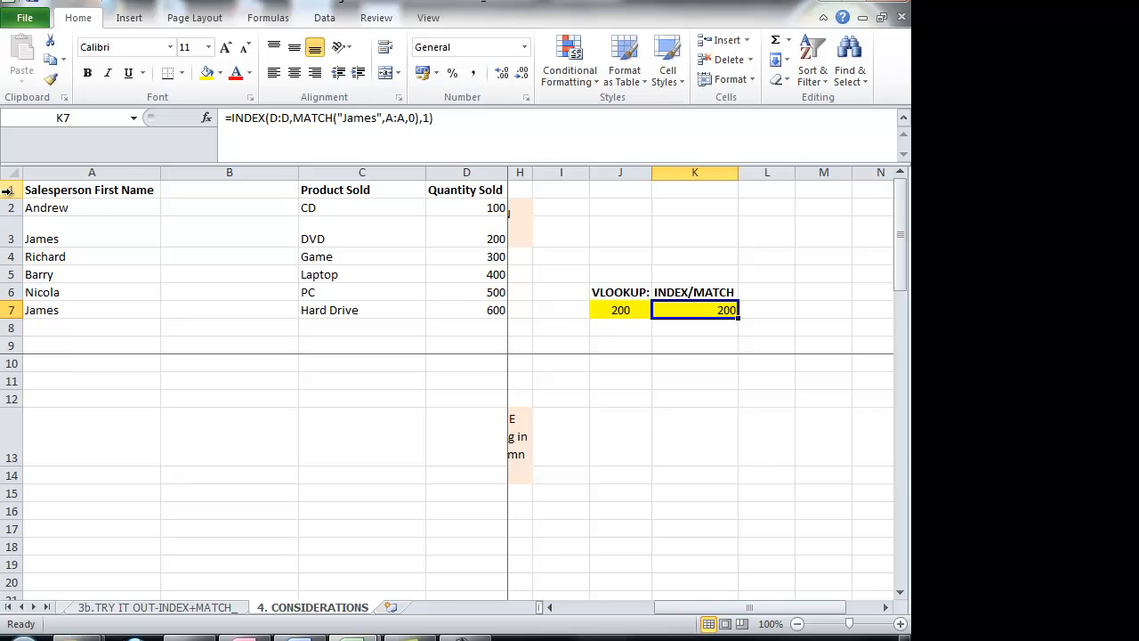
key("Left")
key("Left")
key("Left")
key("Left")
key("Left")
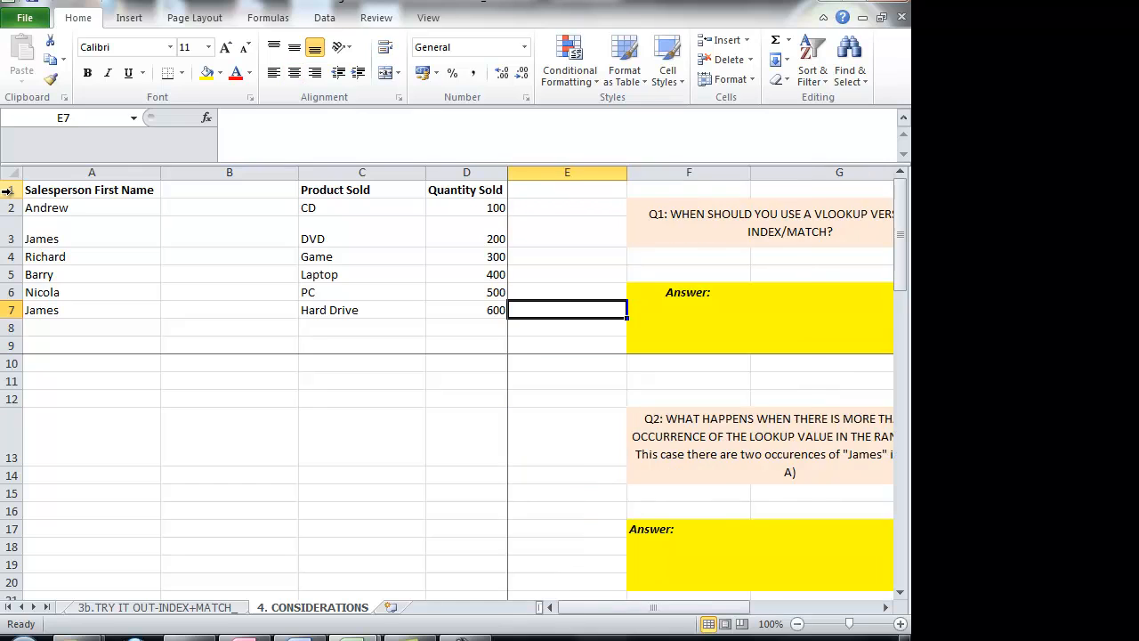
key("Right")
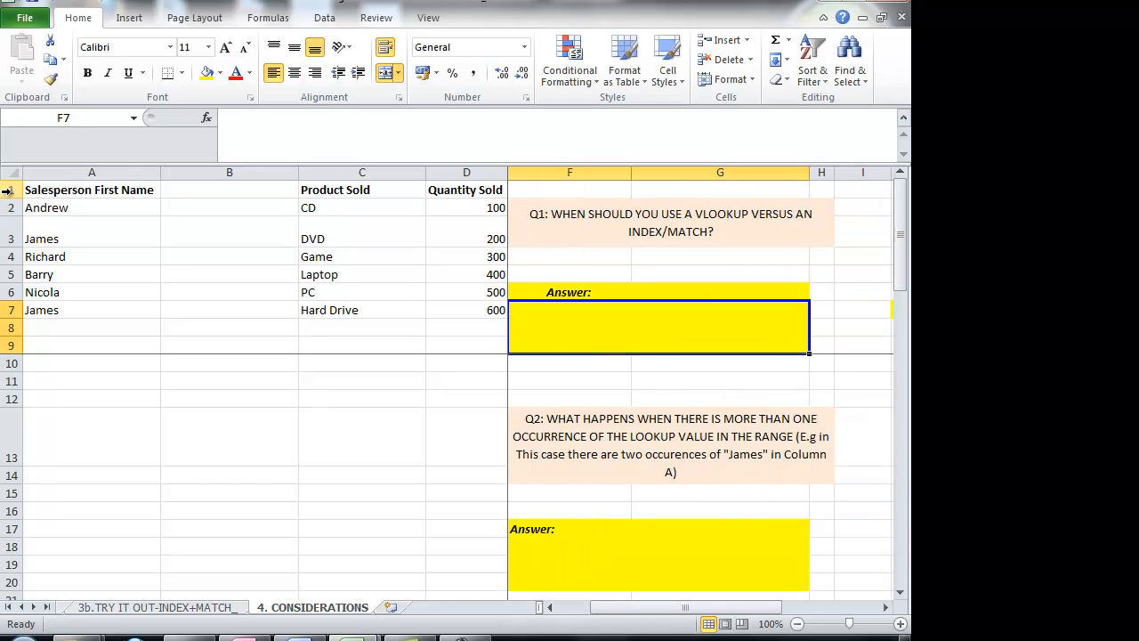
type("Always use an ")
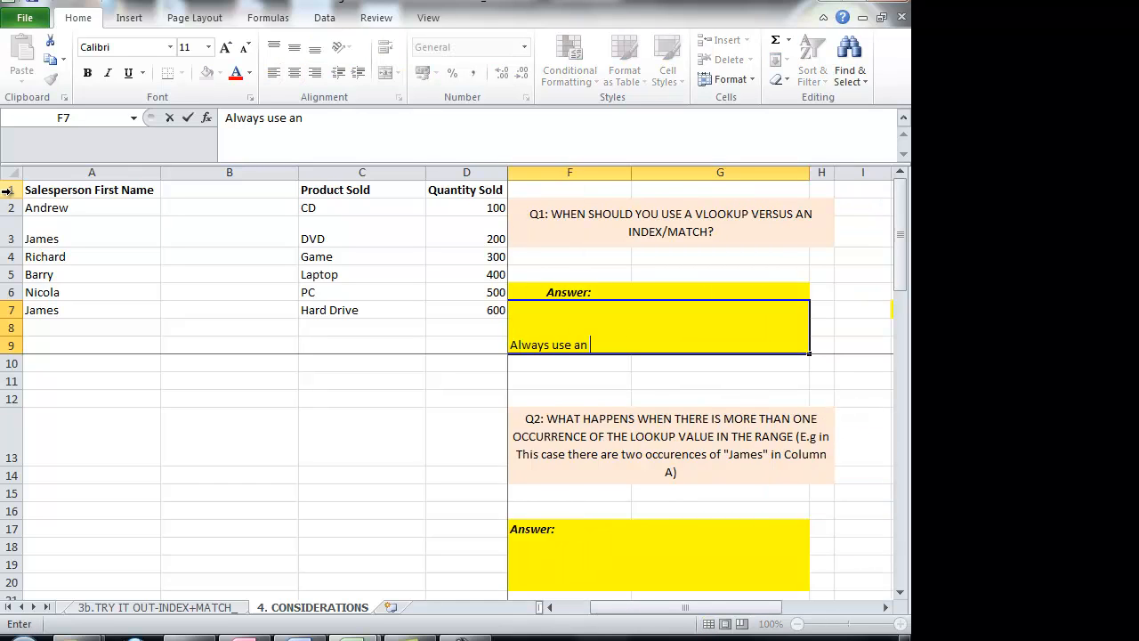
type("INDEX")
key("BackSpace")
type("EX/MATCH as ")
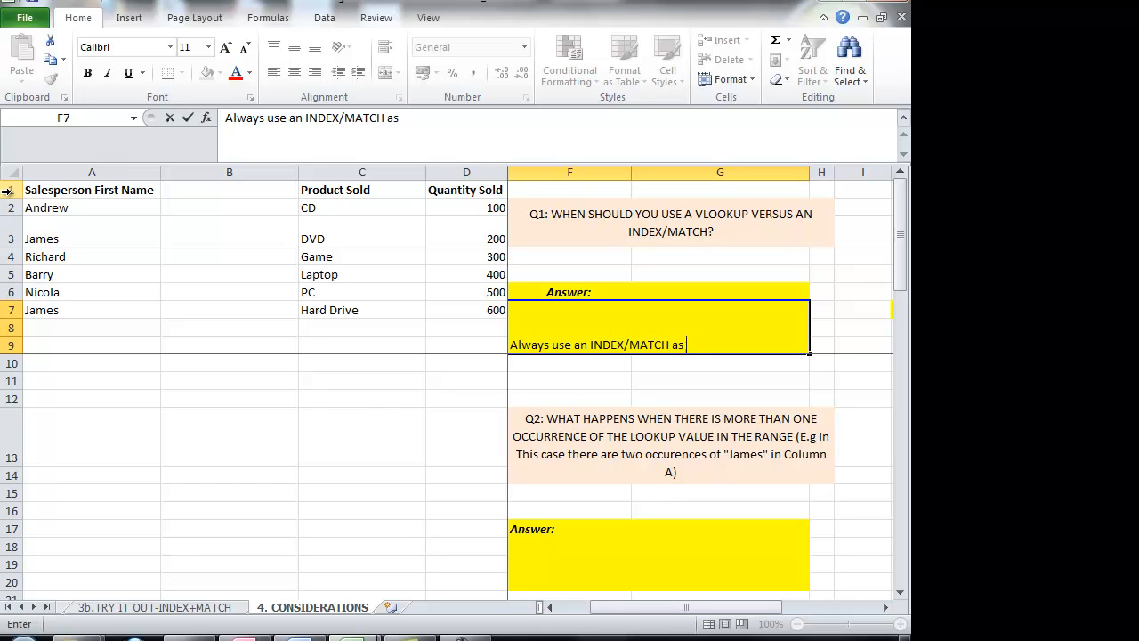
type("it's less likel")
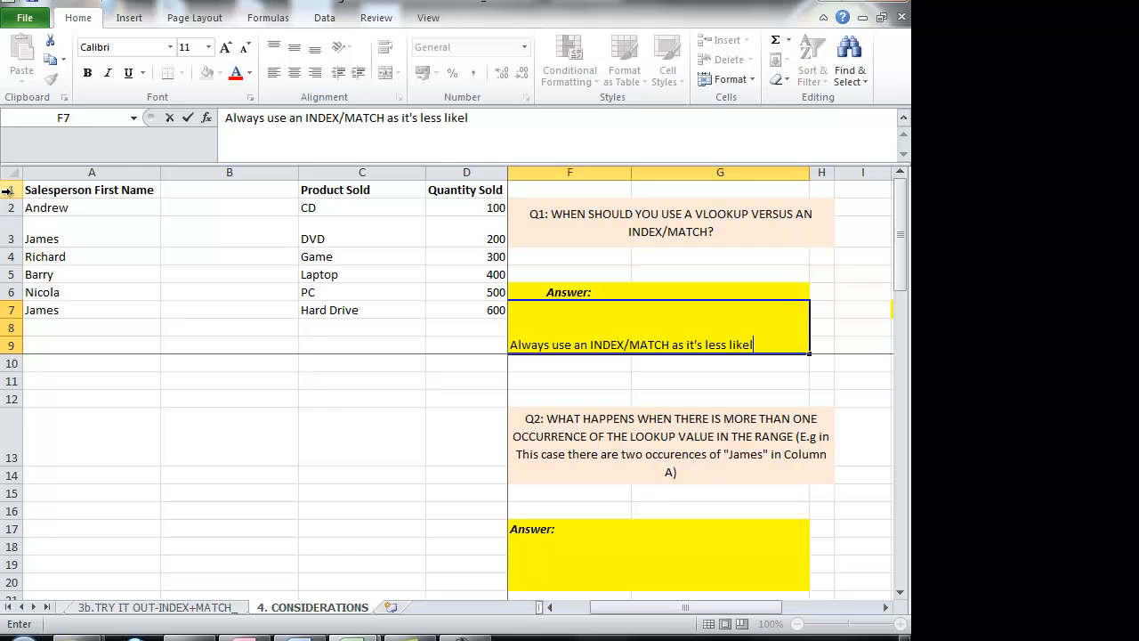
type("y to break, is mor")
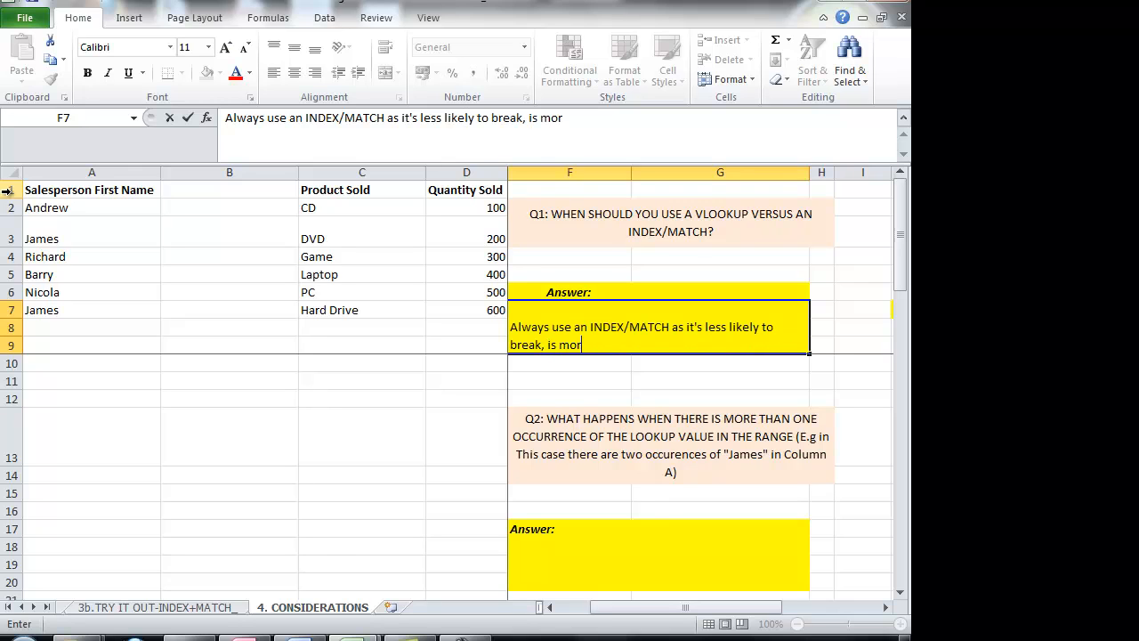
type("e flexible and is ")
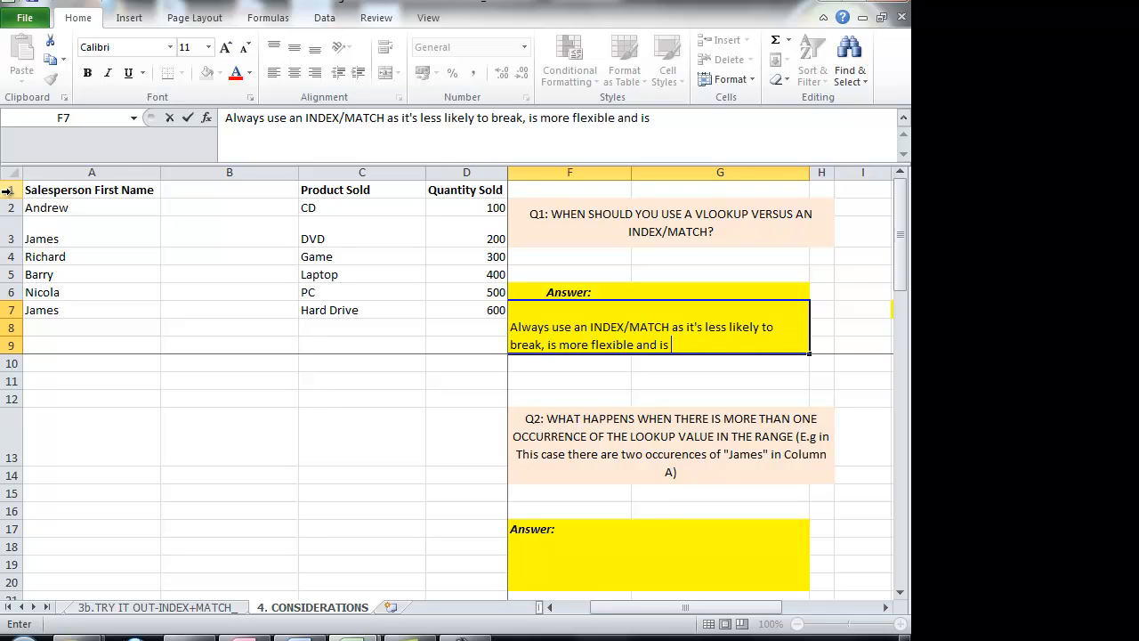
type("quicje")
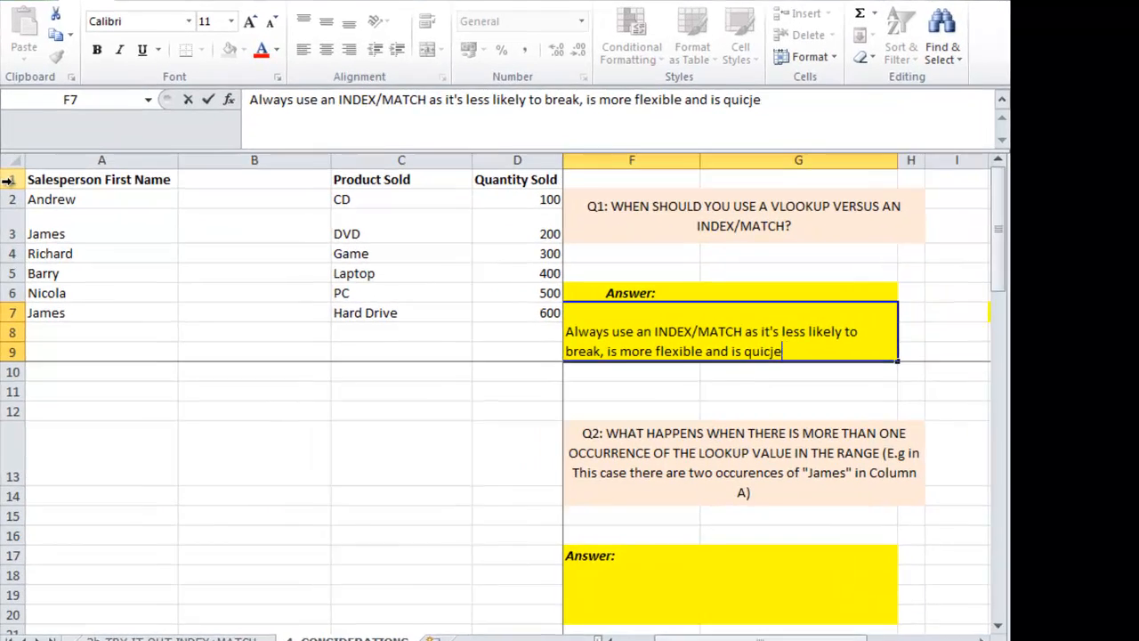
key("BackSpace")
key("BackSpace")
type("ker to run")
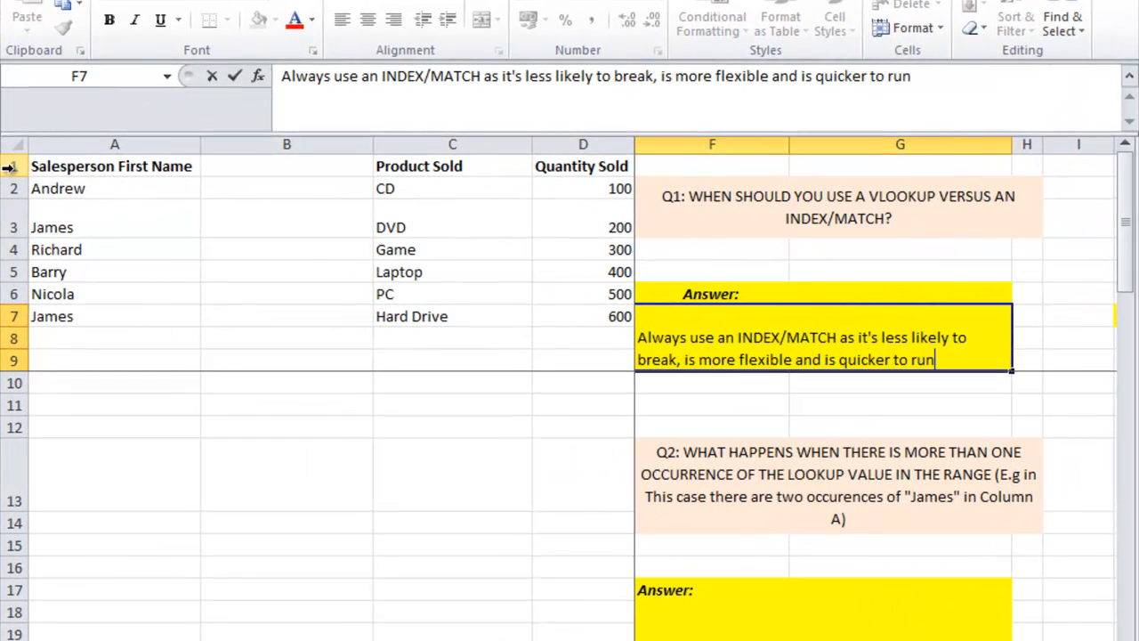
key("Return")
Step: Examine question Q2 alongside the duplicate first names in A3 and A7 and the first occurrence's record in A3:D3
key("Down")
key("Down")
key("Down")
key("Down")
key("Down")
key("Down")
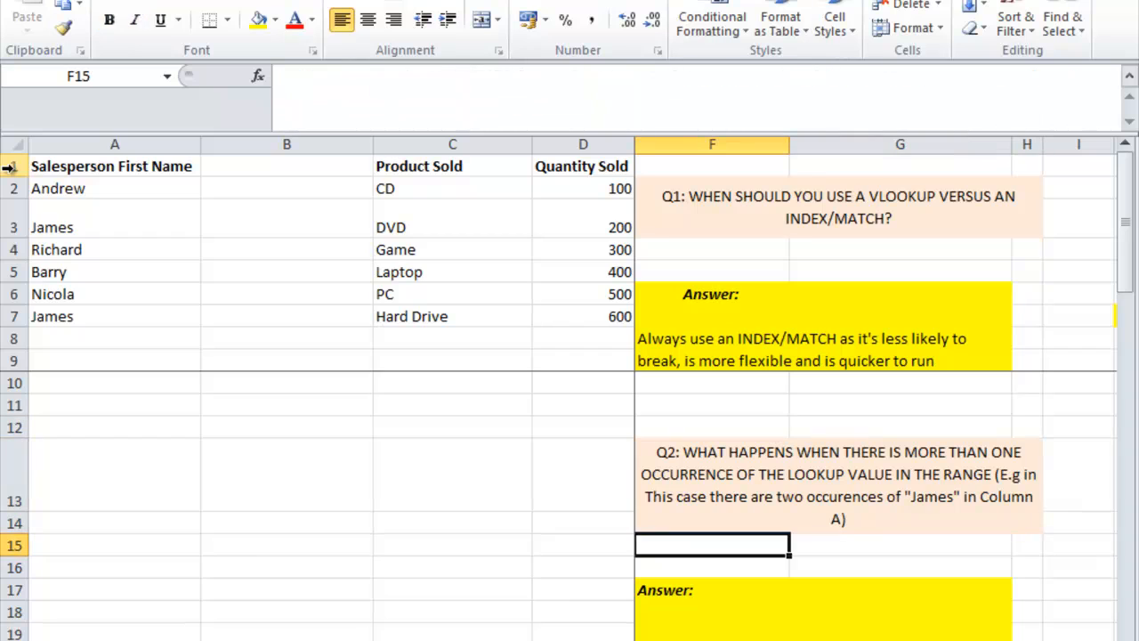
key("Down")
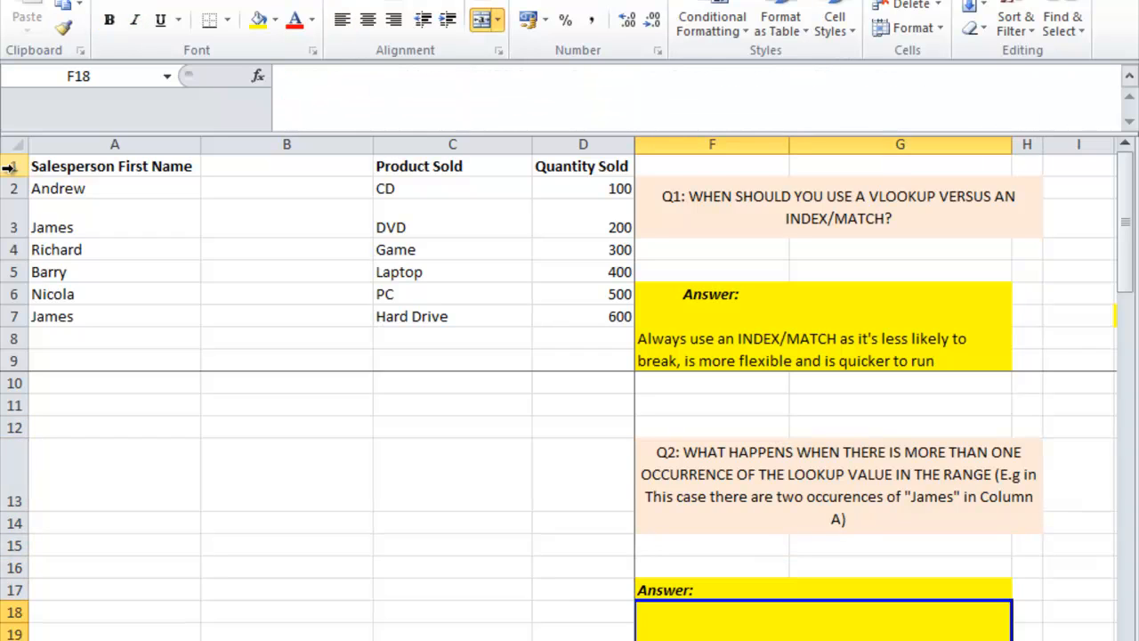
left_click(61, 218)
left_click(82, 310, "ctrl")
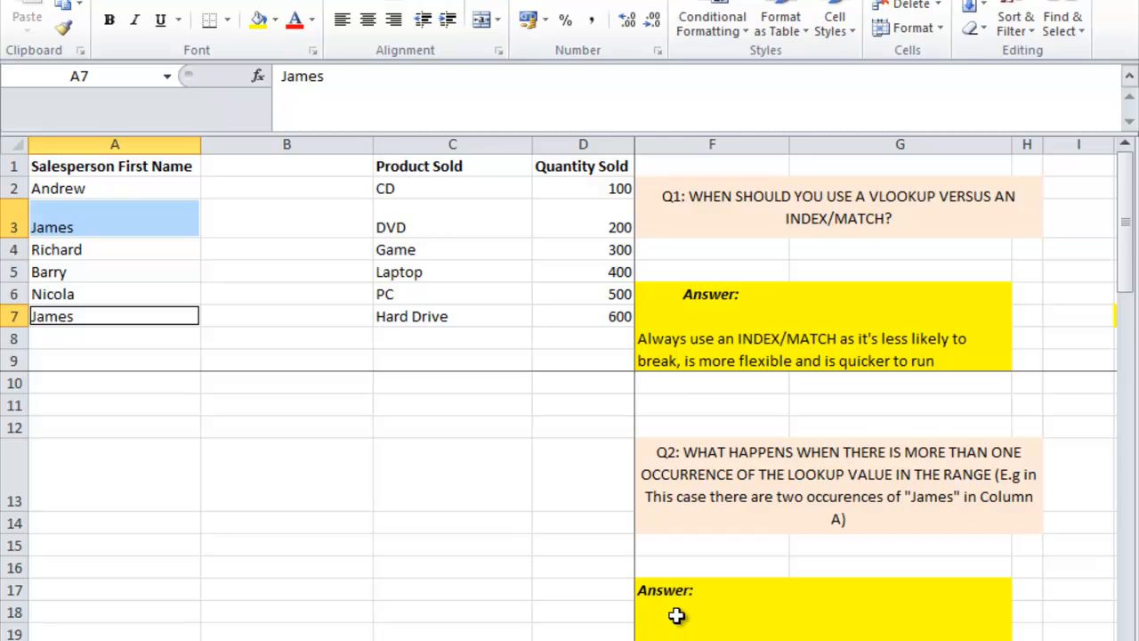
scroll(676, 614, "down", 1)
left_click(676, 574)
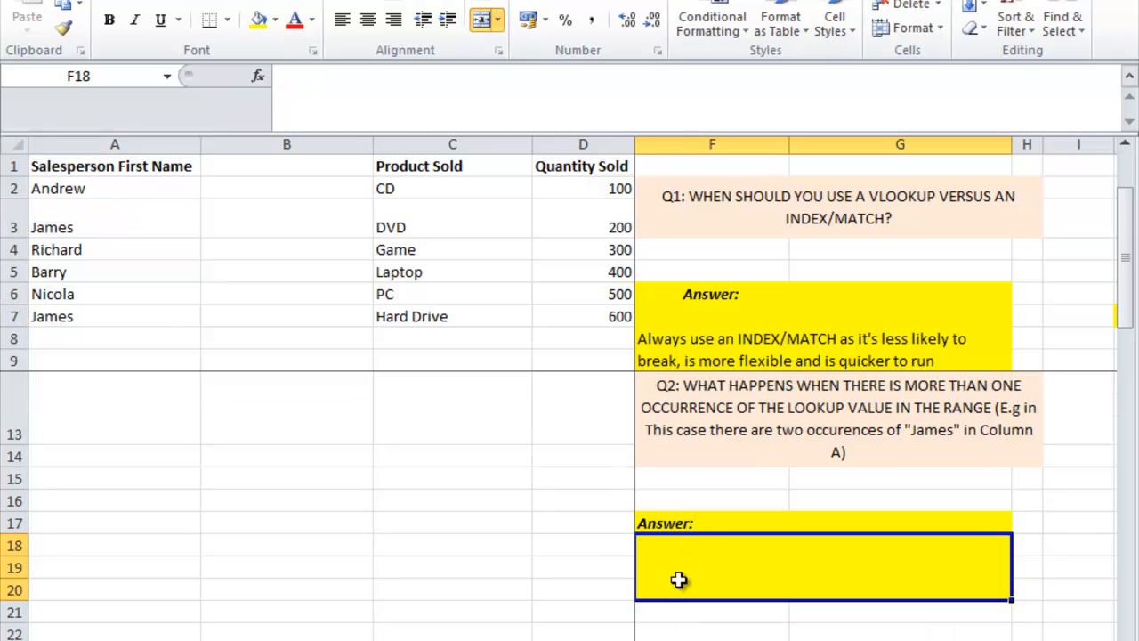
scroll(678, 579, "up", 1)
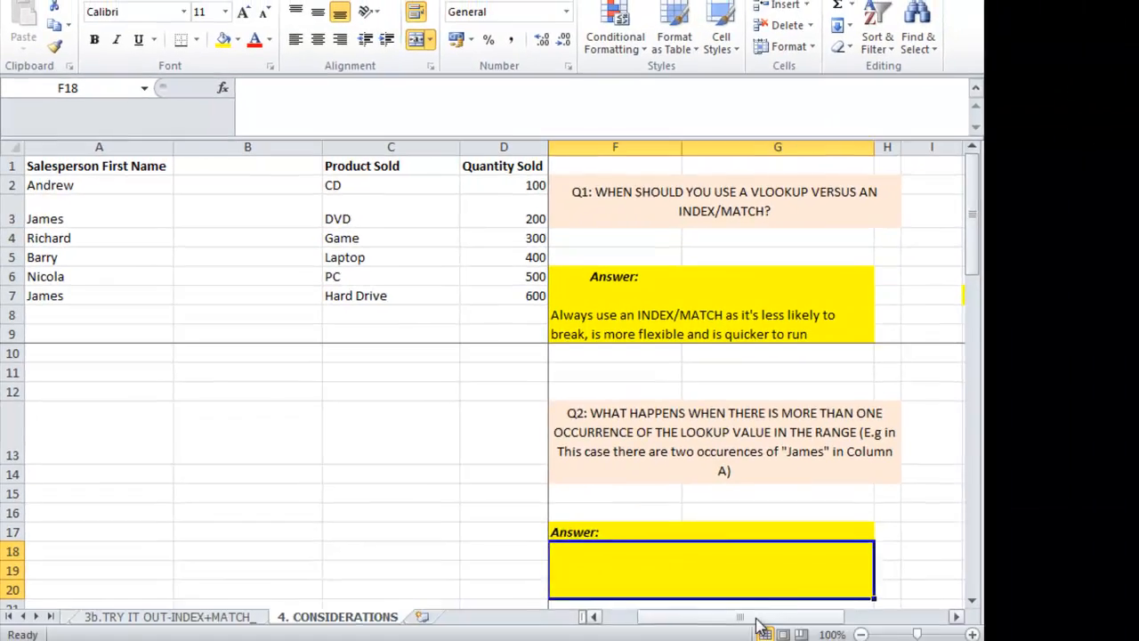
mouse_move(701, 583)
left_mouse_down()
mouse_move(761, 584)
mouse_move(704, 583)
left_mouse_up()
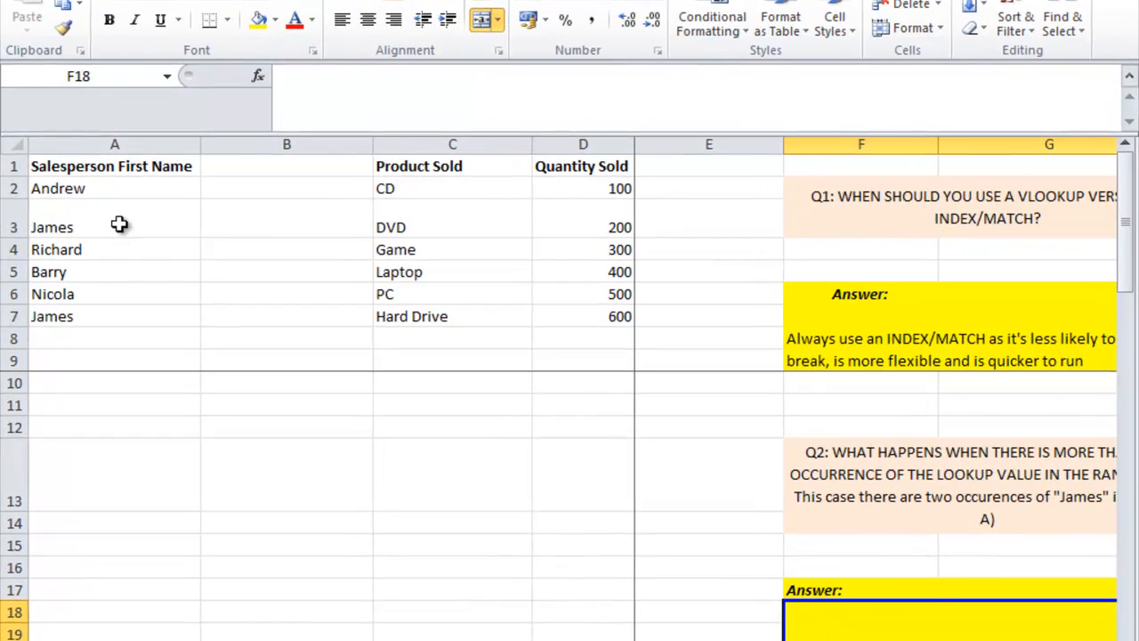
left_click_drag(119, 224, 565, 227)
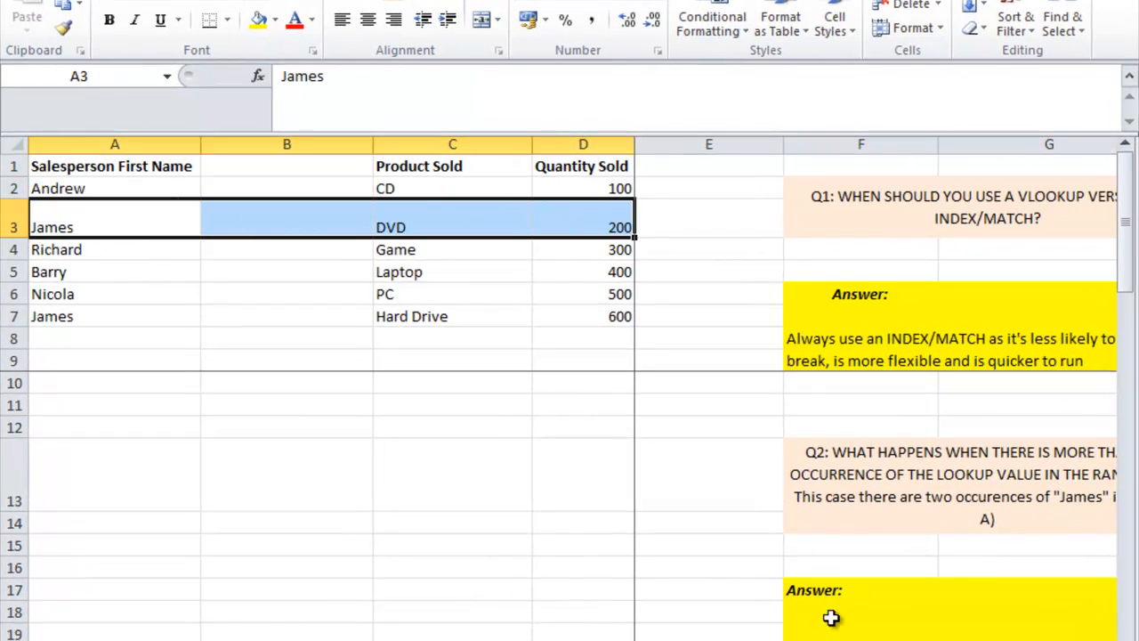
Step: Answer Q2 in F18 with "It always returns only the first occurrence"
left_click(832, 618)
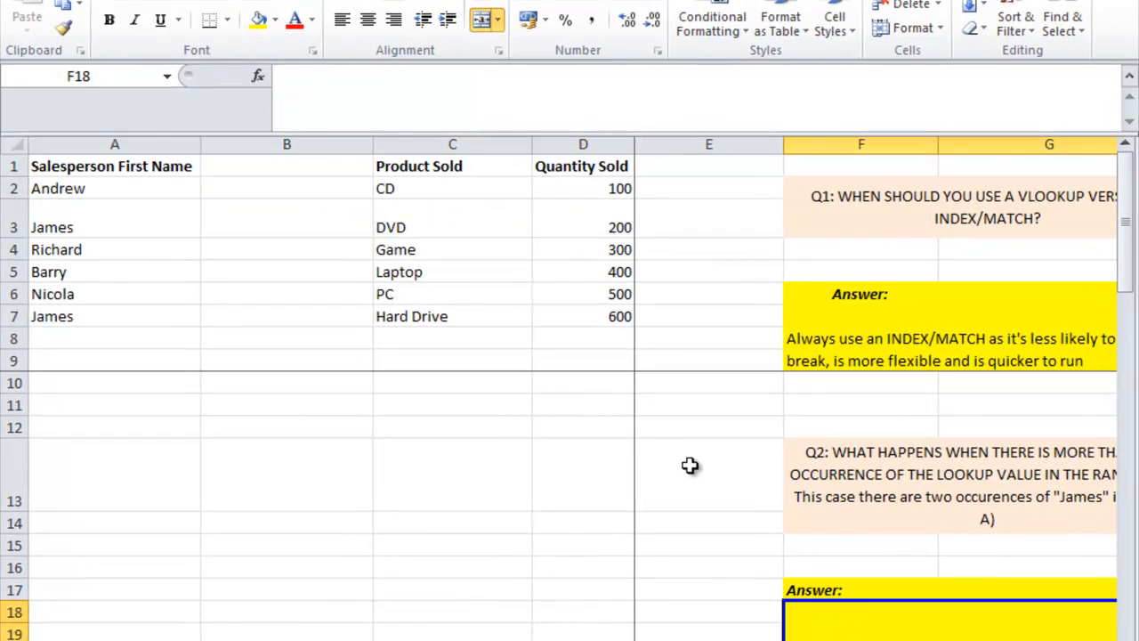
scroll(889, 506, "down", 4)
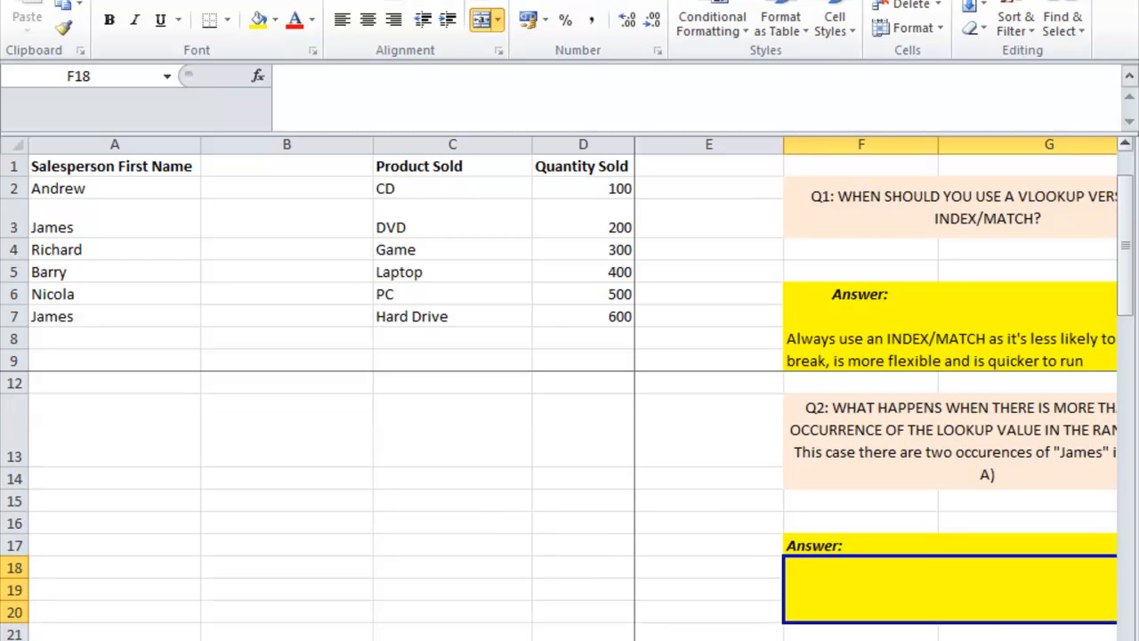
scroll(890, 506, "up", 3)
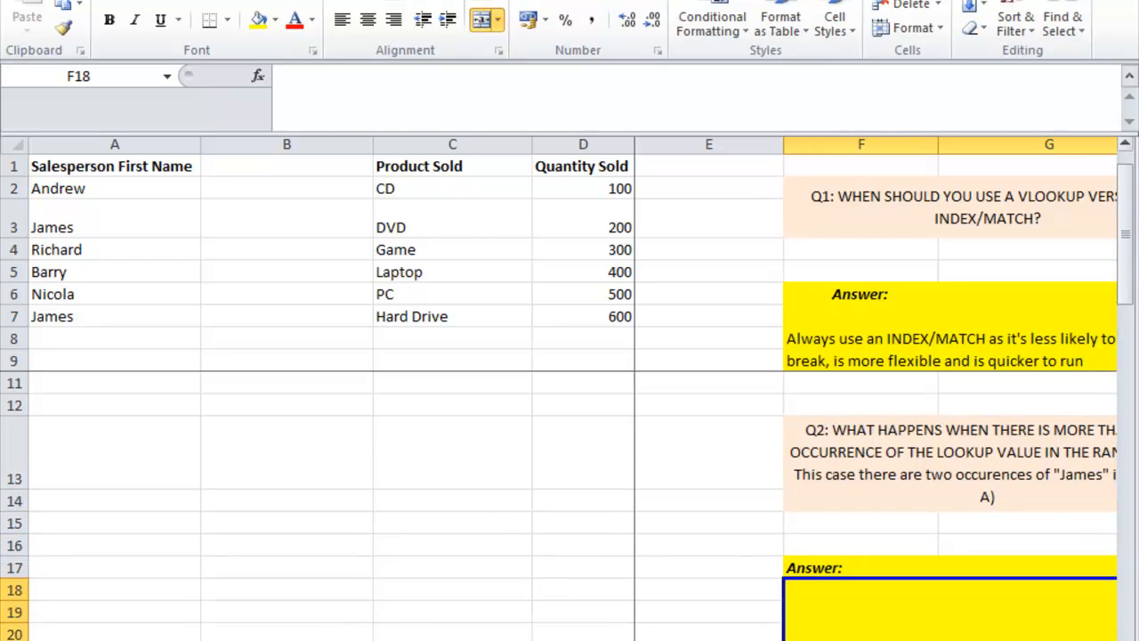
scroll(876, 392, "right", 2)
left_click_drag(758, 610, 699, 583)
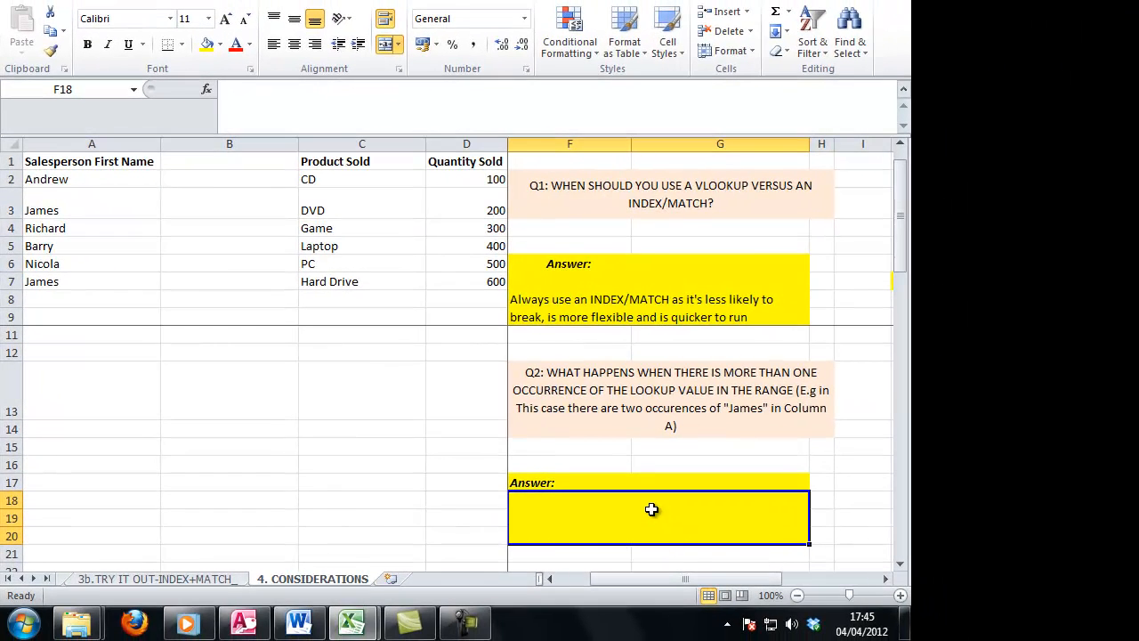
type("IT")
key("BackSpace")
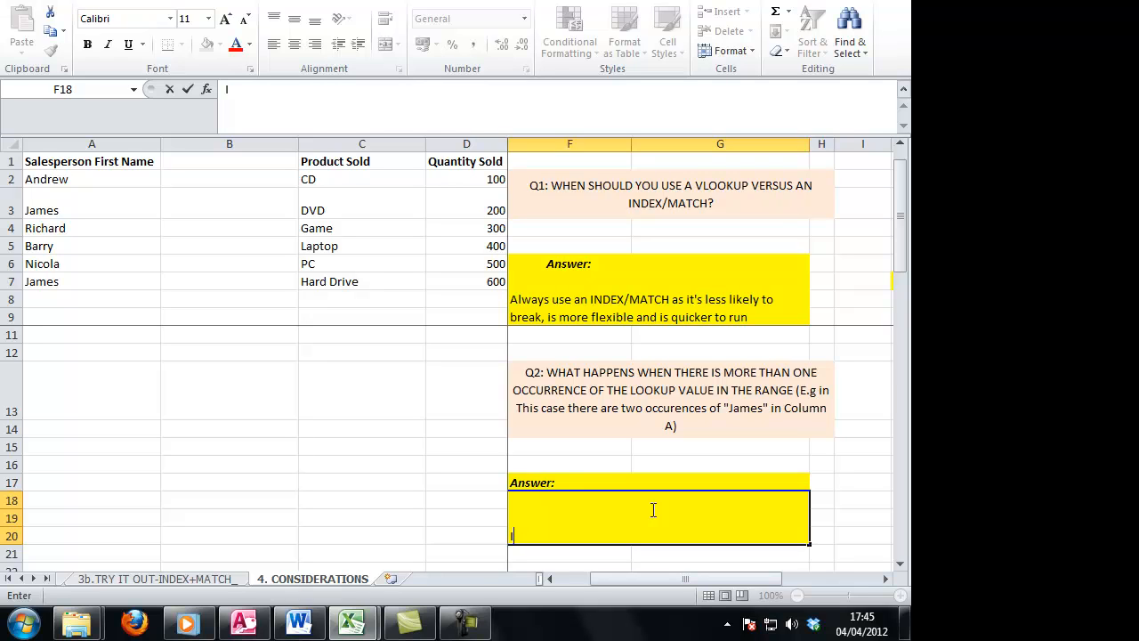
type("t a")
type("lways occur")
key("BackSpace")
key("BackSpace")
key("BackSpace")
key("BackSpace")
key("BackSpace")
type("returns ")
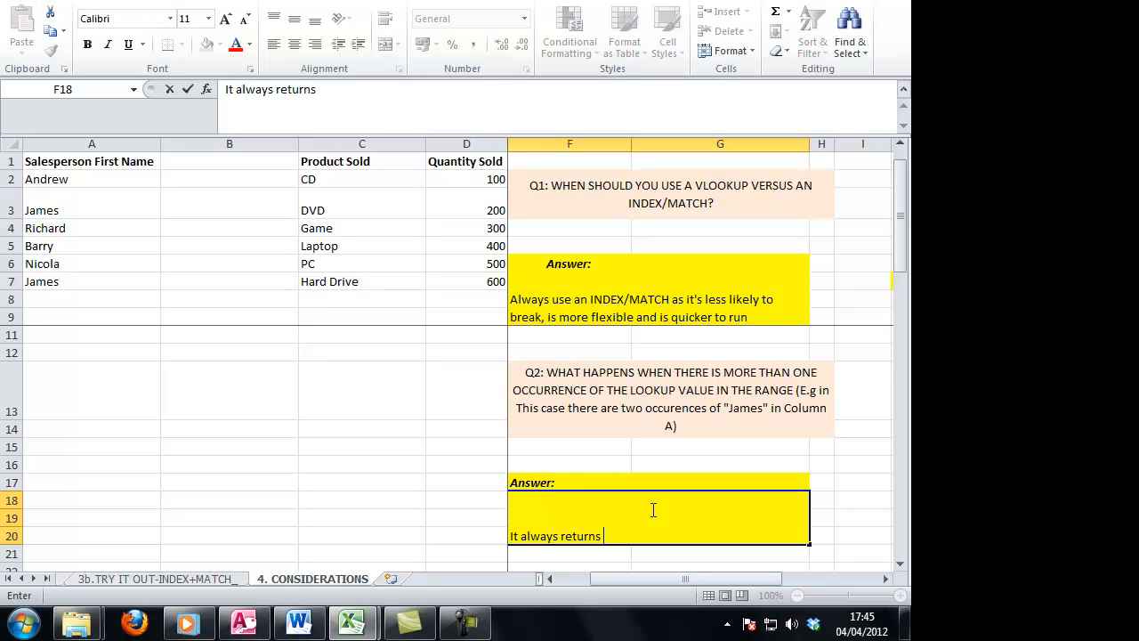
type("only the first")
type(" occurrence")
key("Return")
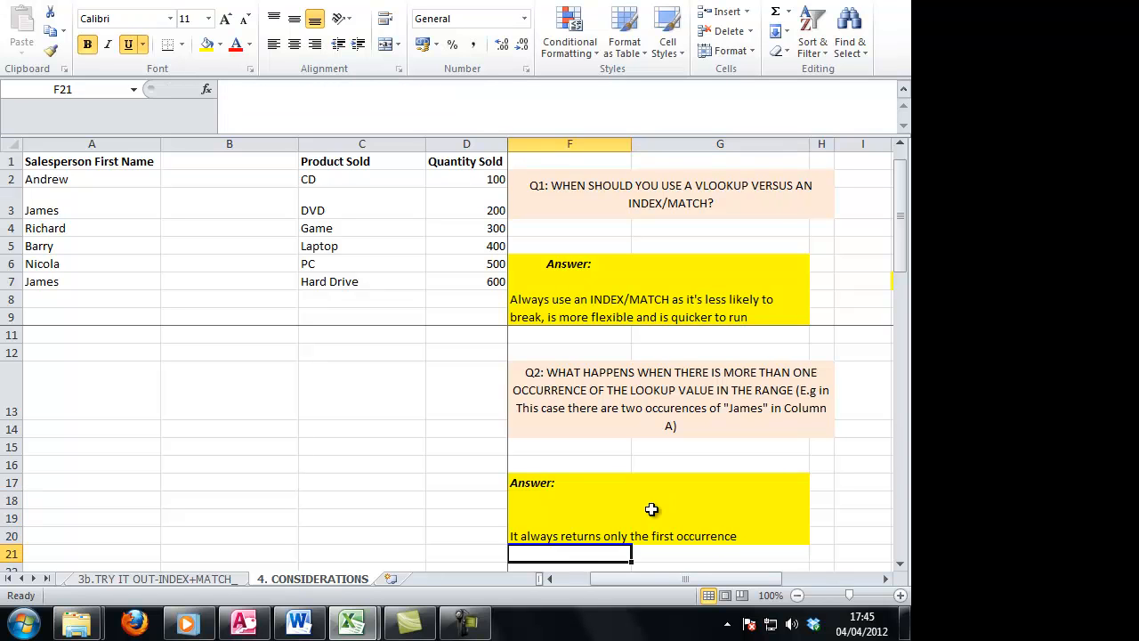
Step: Answer Q3 in F28 with "use COUNTIF function"
key("Down")
key("Down")
key("Down")
key("Down")
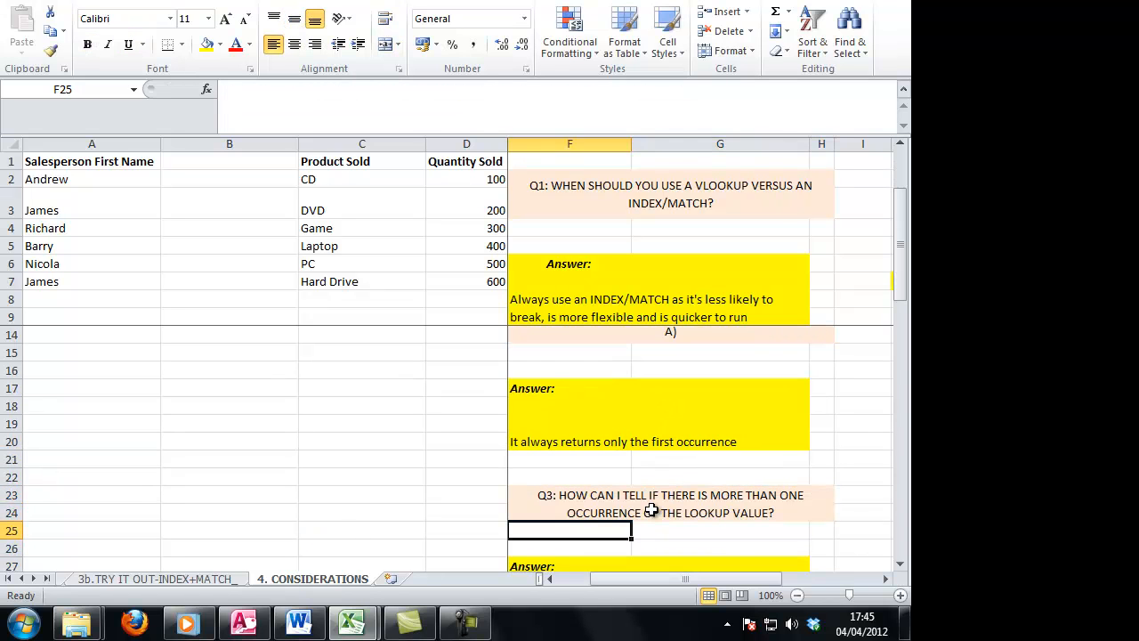
key("Down")
key("Down")
key("Down")
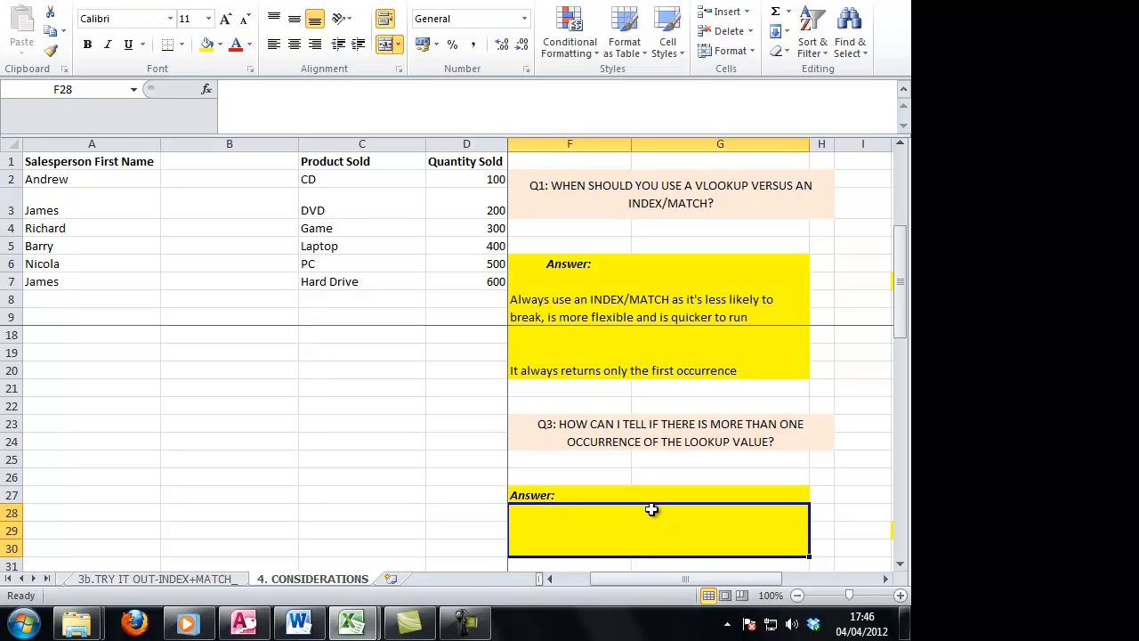
type("use ")
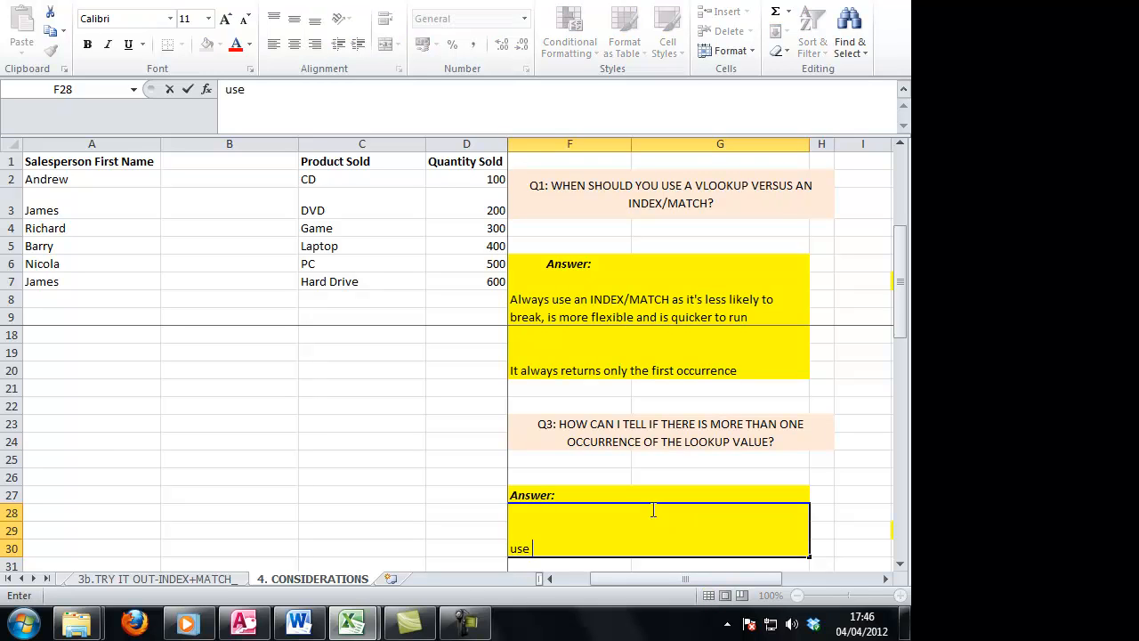
type("COUNTIF func")
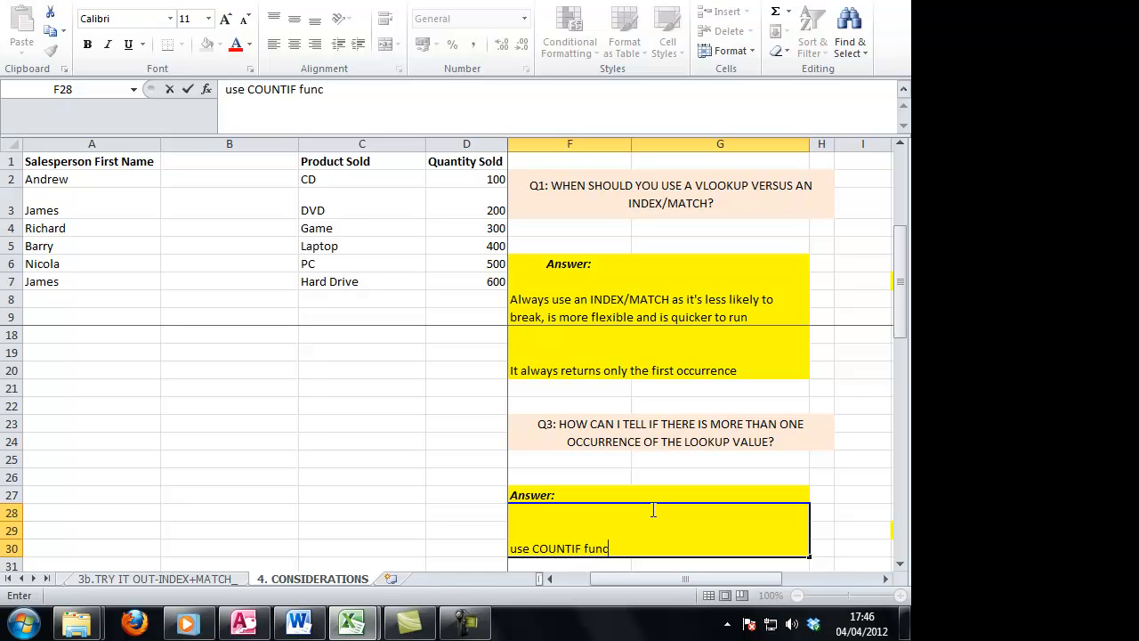
type("tion")
Step: Enter a COUNTIF formula in J29 that counts the duplicated salesperson first name across the whole of column A
key("Right")
key("Right")
key("Right")
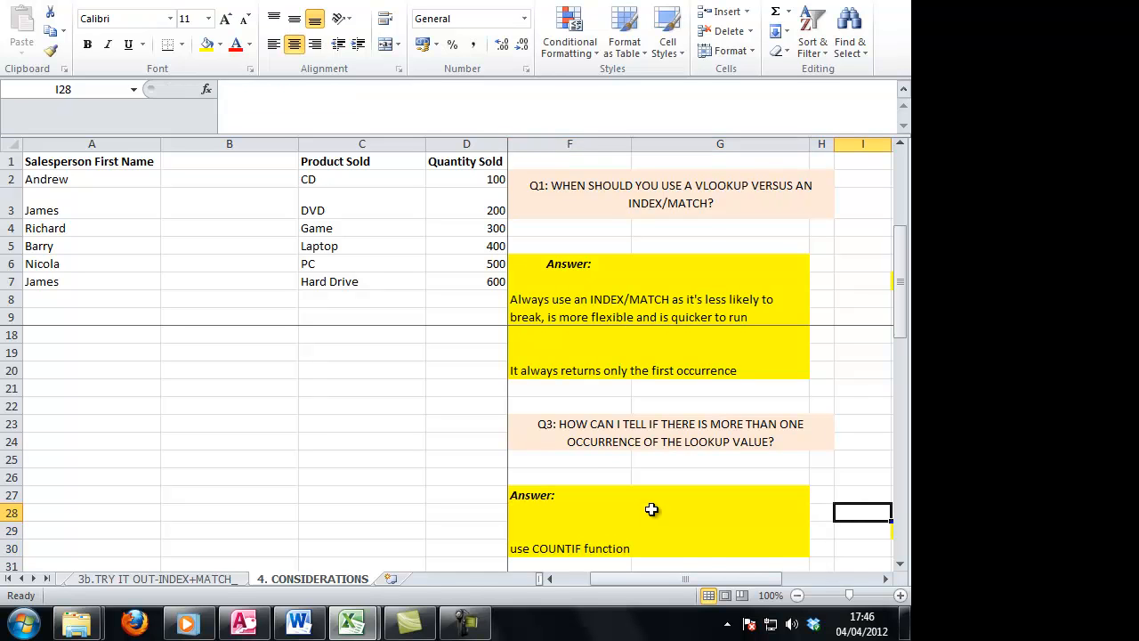
key("Down")
key("Delete")
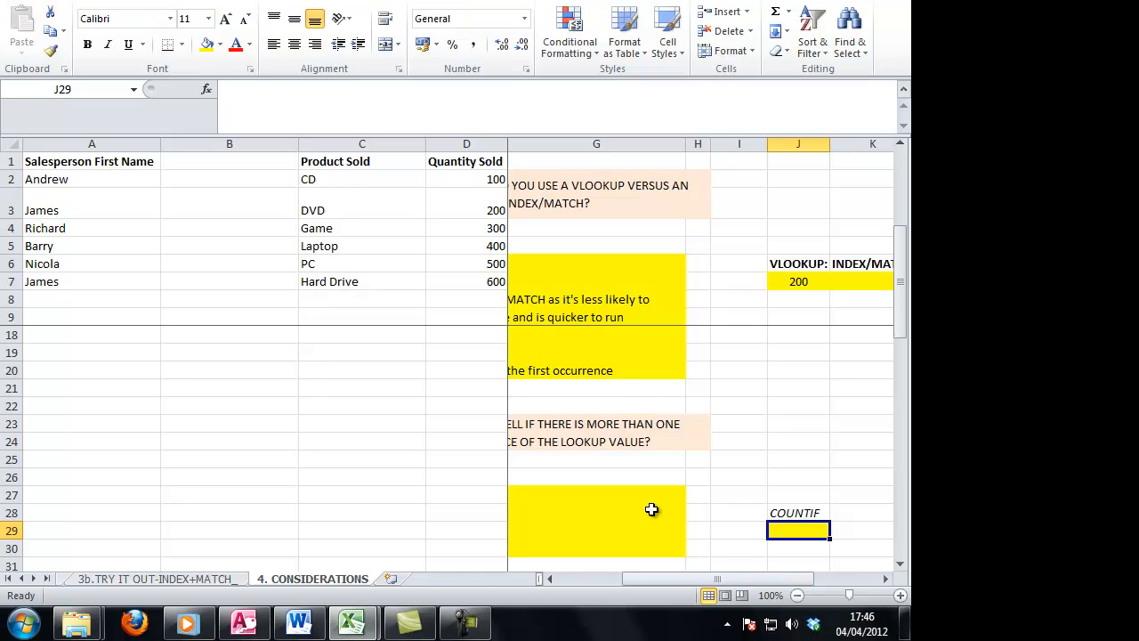
type("=countif")
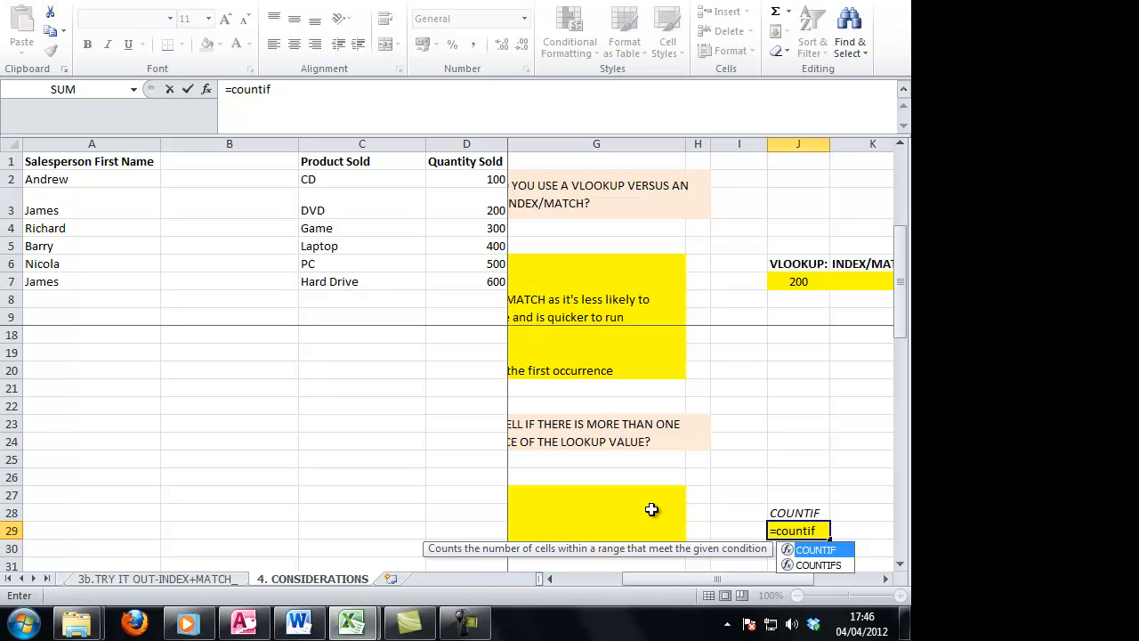
type("(")
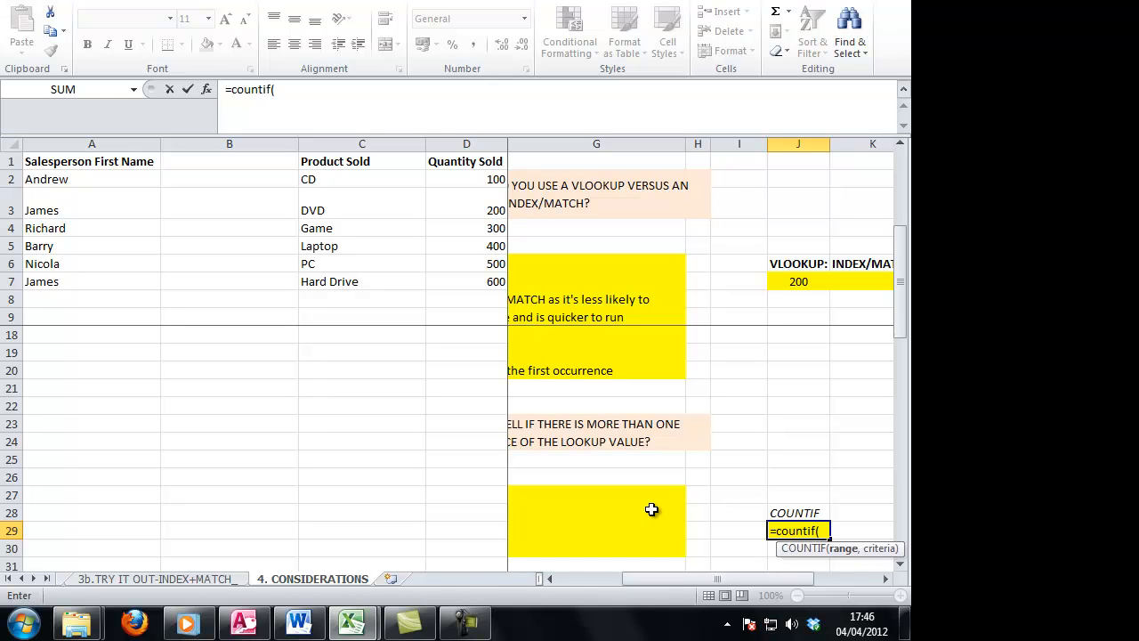
left_click(125, 145)
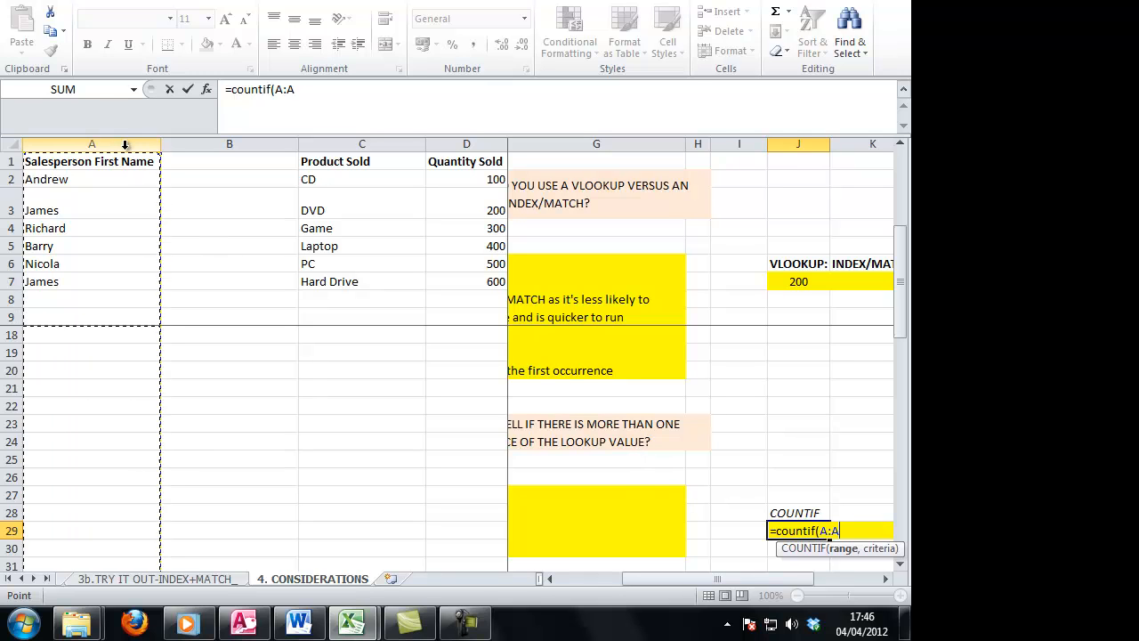
type(",\"James\"")
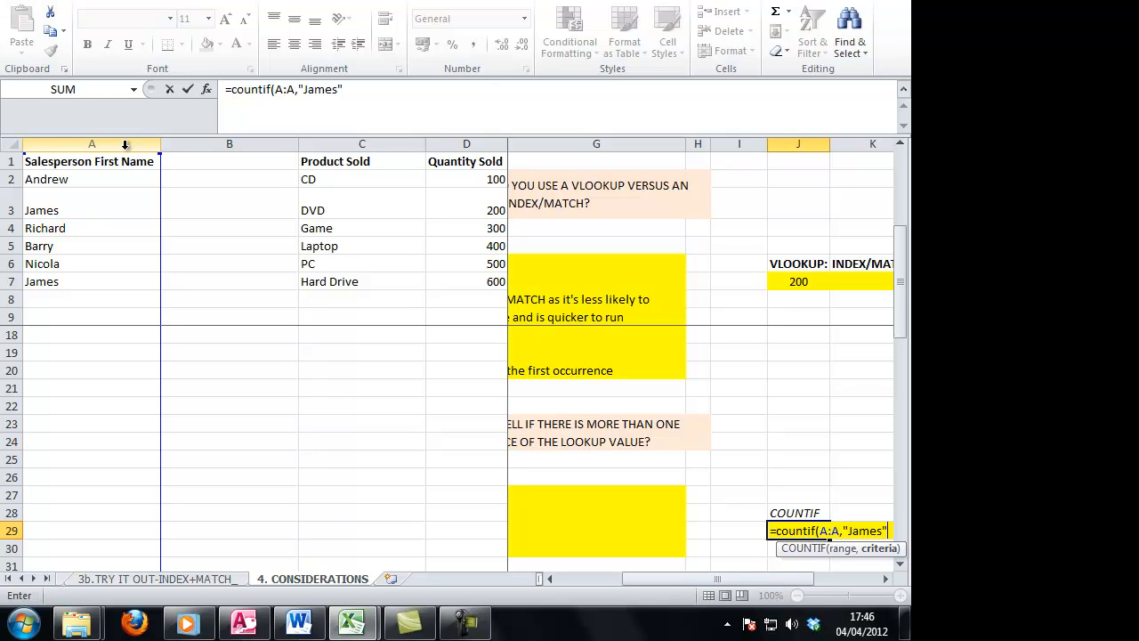
type(")")
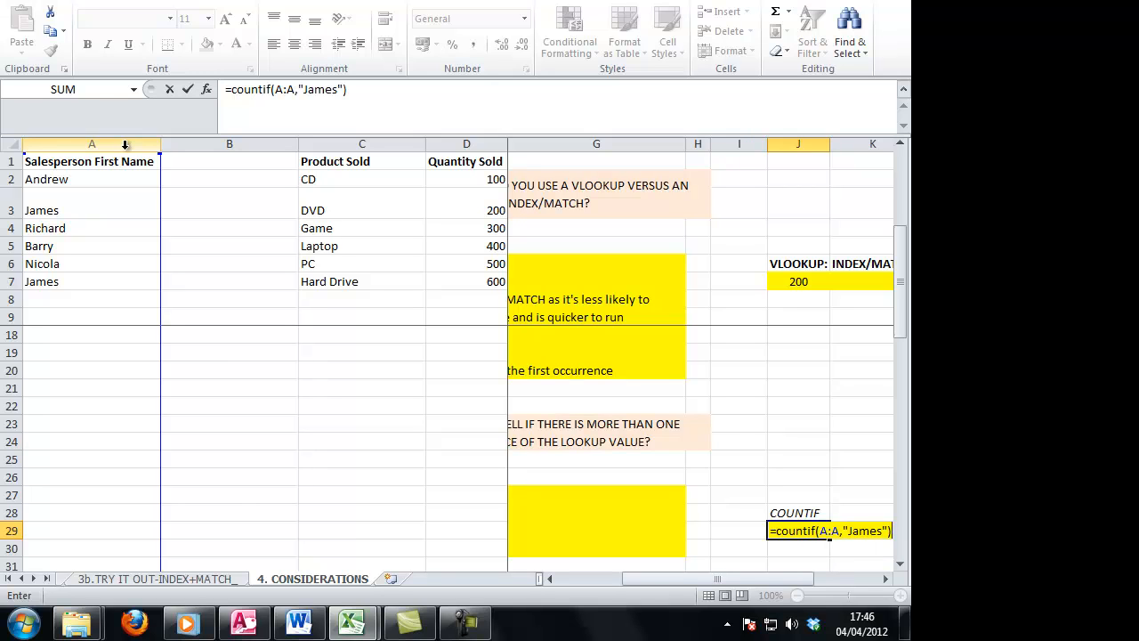
key("Return")
key("Up")
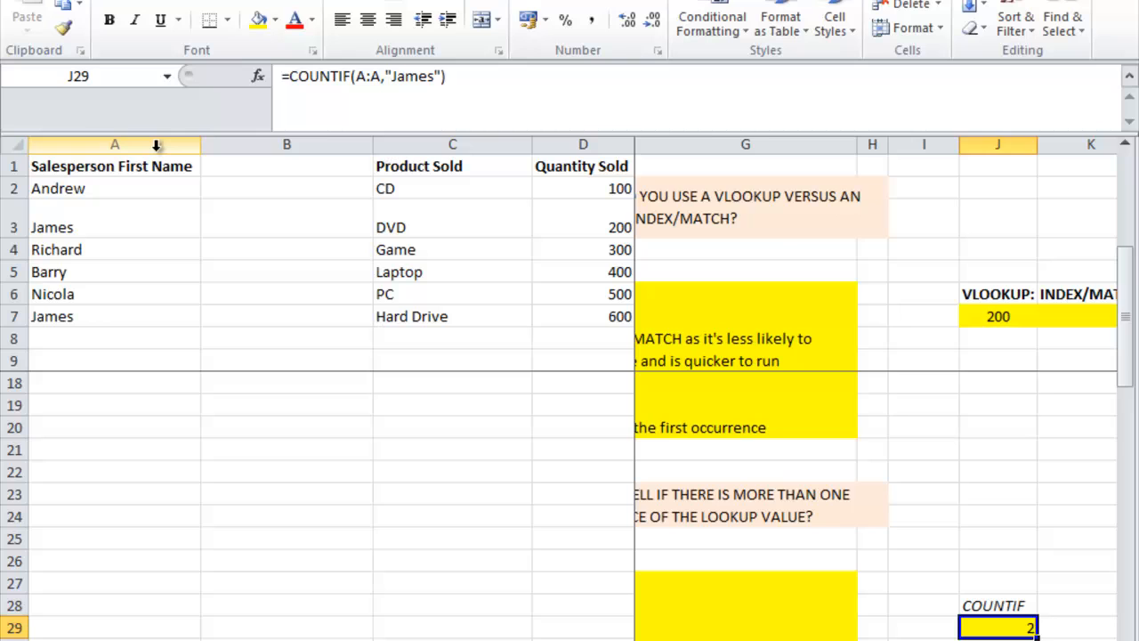
Step: Examine question Q4 about multiple occurrences and go to its empty answer cell F38
key("Left")
key("Left")
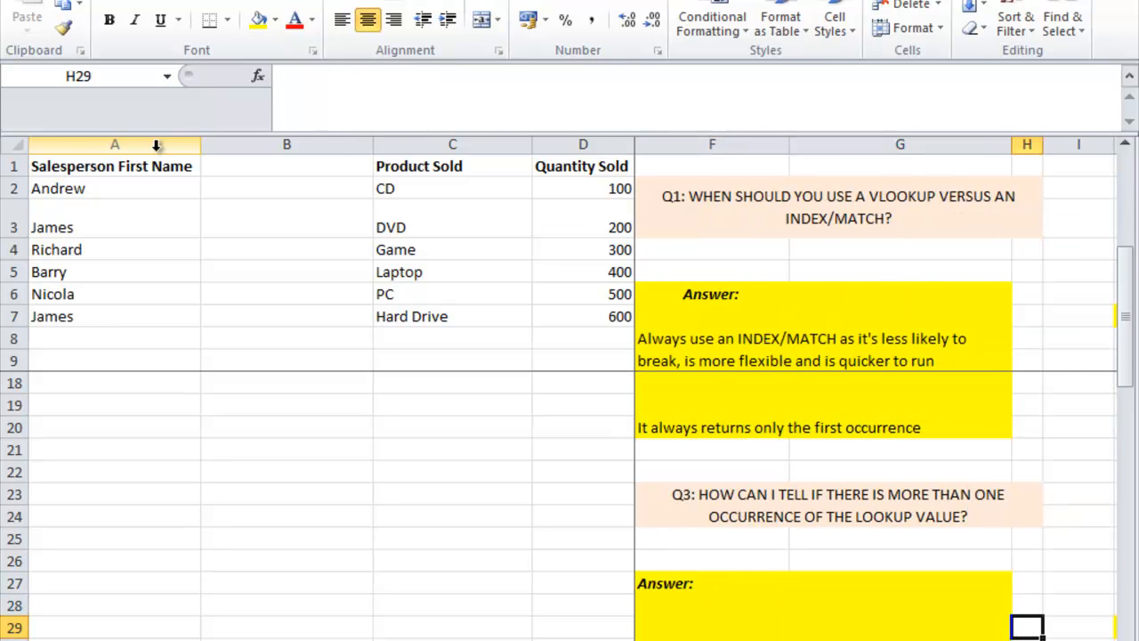
key("Right")
key("Right")
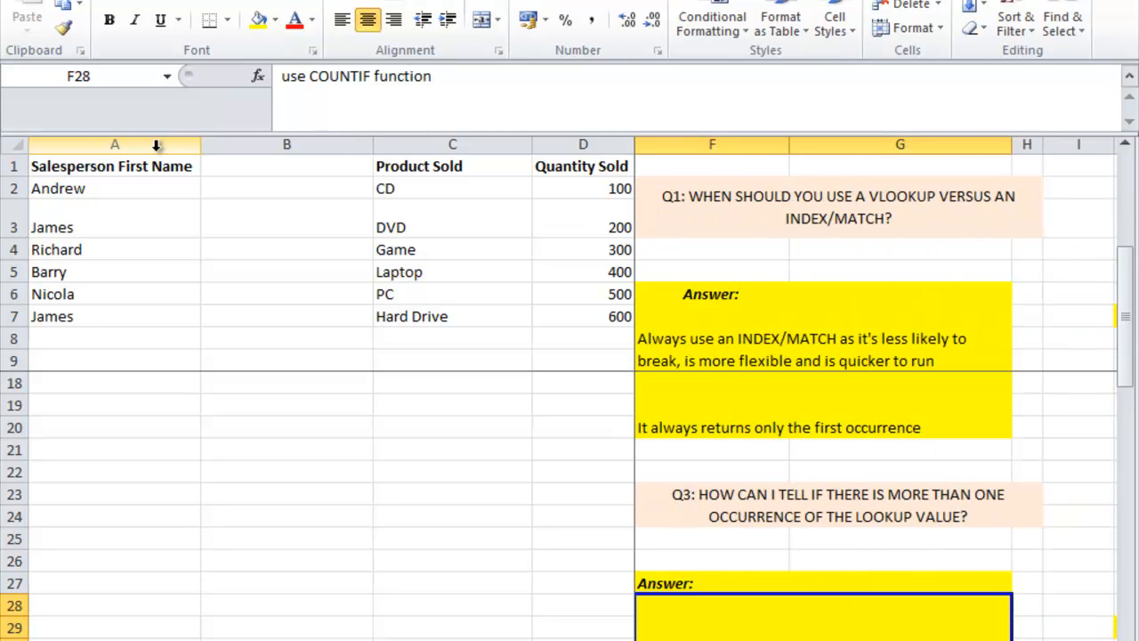
key("Down")
key("Down")
key("Down")
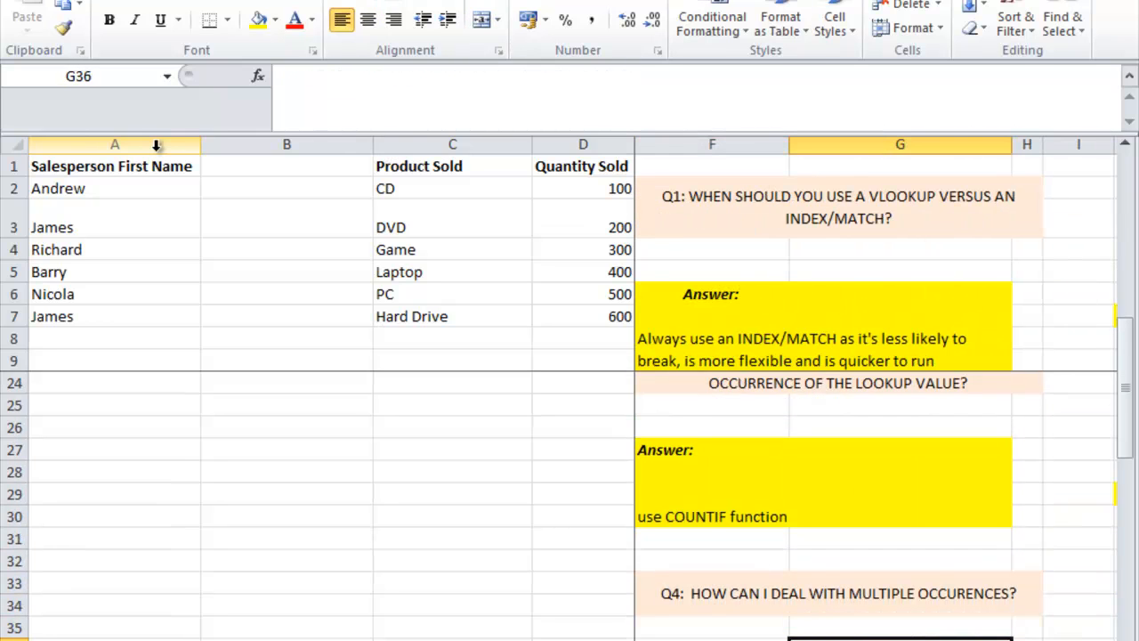
key("Down")
key("Down")
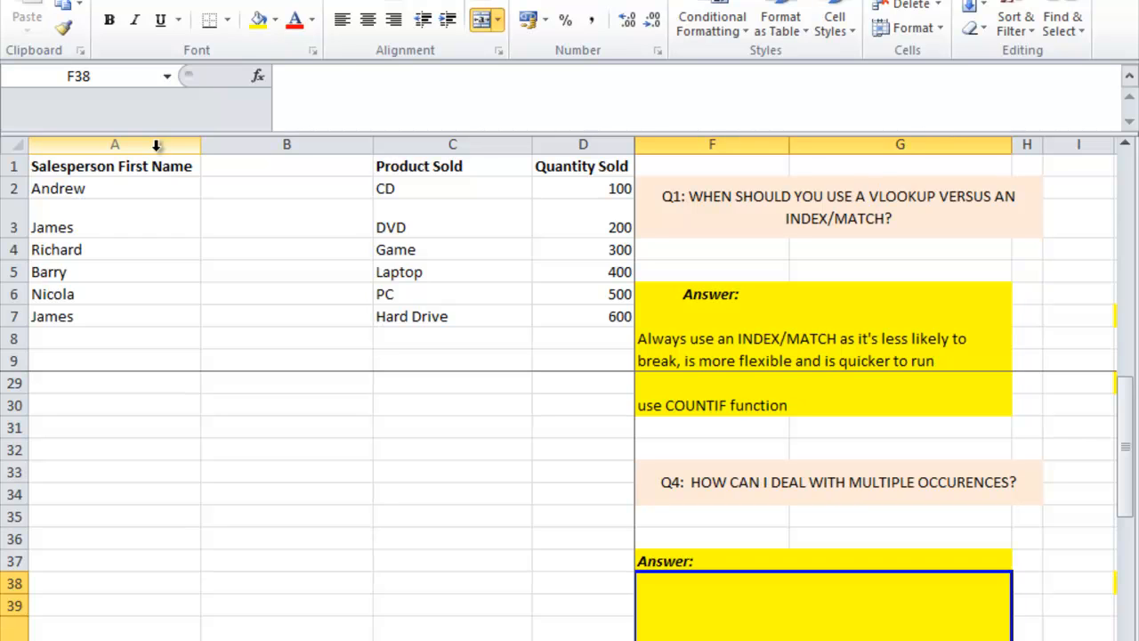
Step: Delete the empty column B between the Salesperson First Name and Product Sold columns
right_click(338, 144)
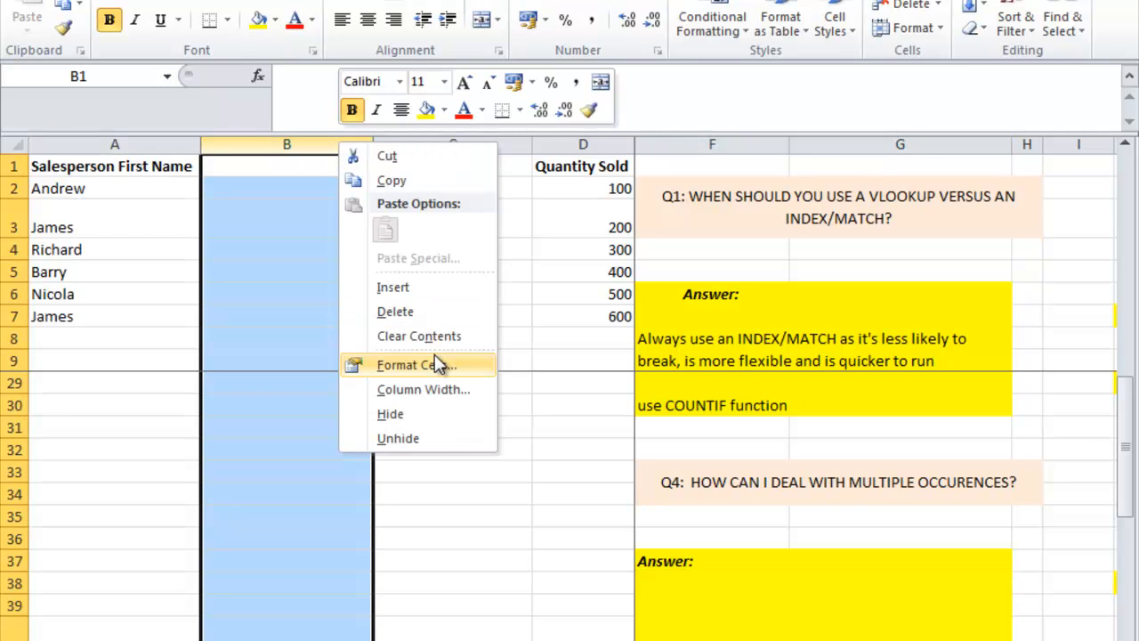
left_click(422, 314)
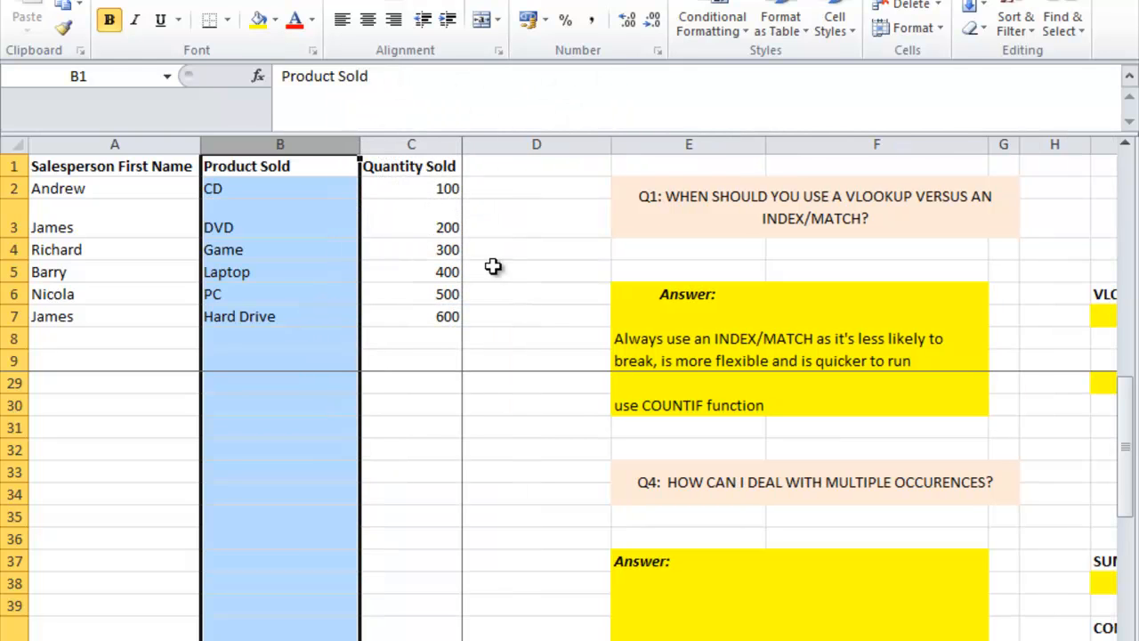
Step: Answer Q4 in E38 with "Make the row unique - take into account data in an additional column"
mouse_move(741, 585)
left_mouse_down()
mouse_move(782, 585)
mouse_move(759, 584)
left_mouse_up()
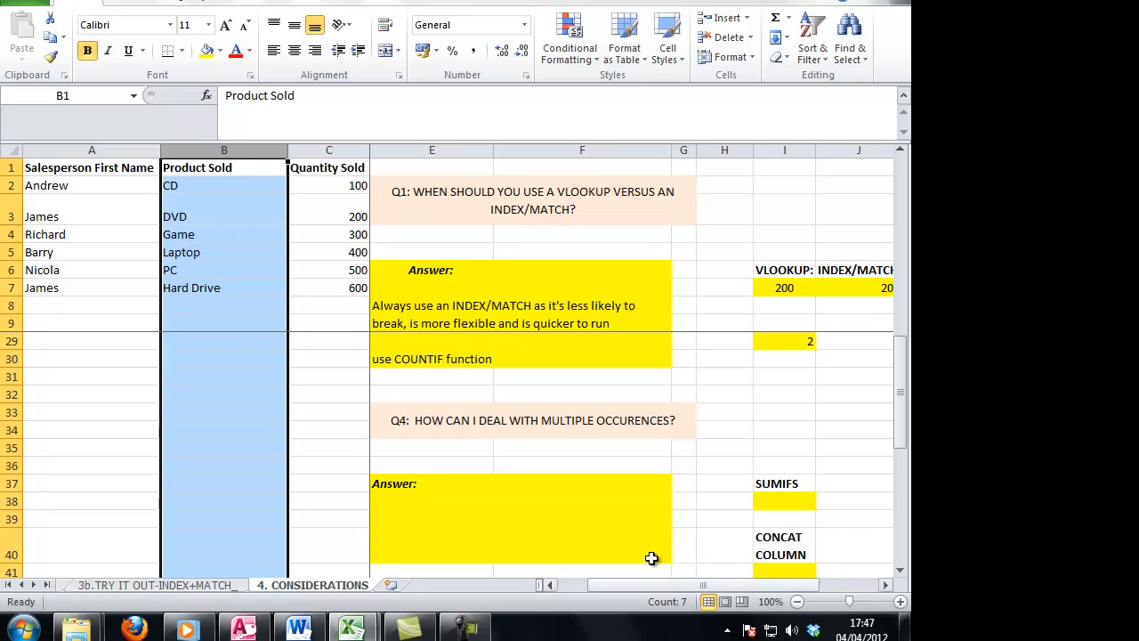
left_click(633, 541)
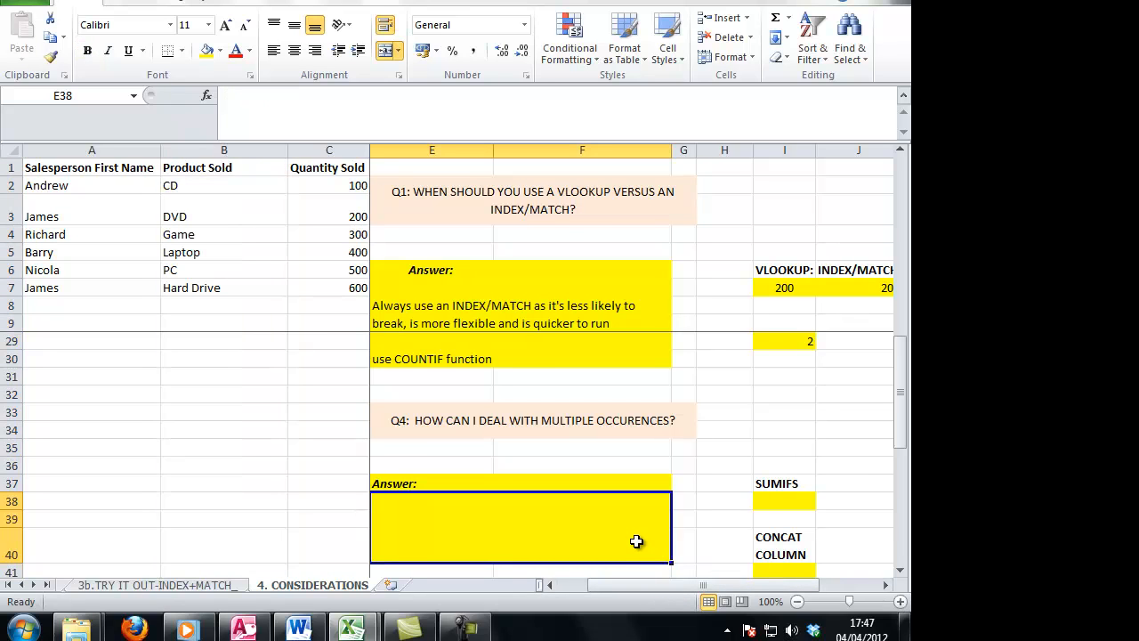
type("Make the")
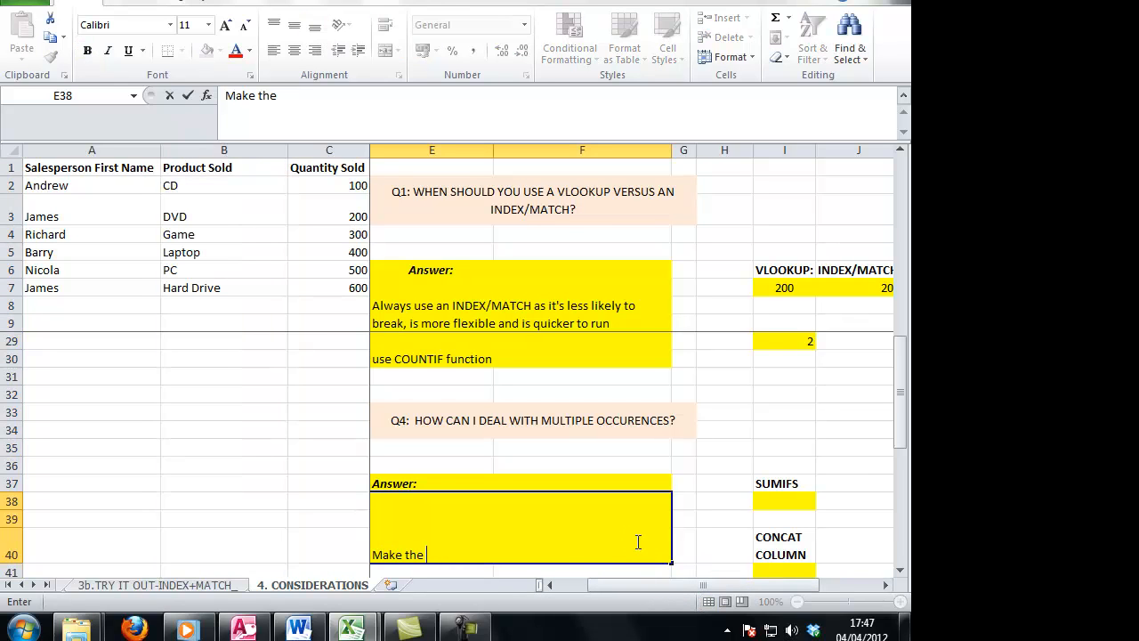
type(" row unique - ")
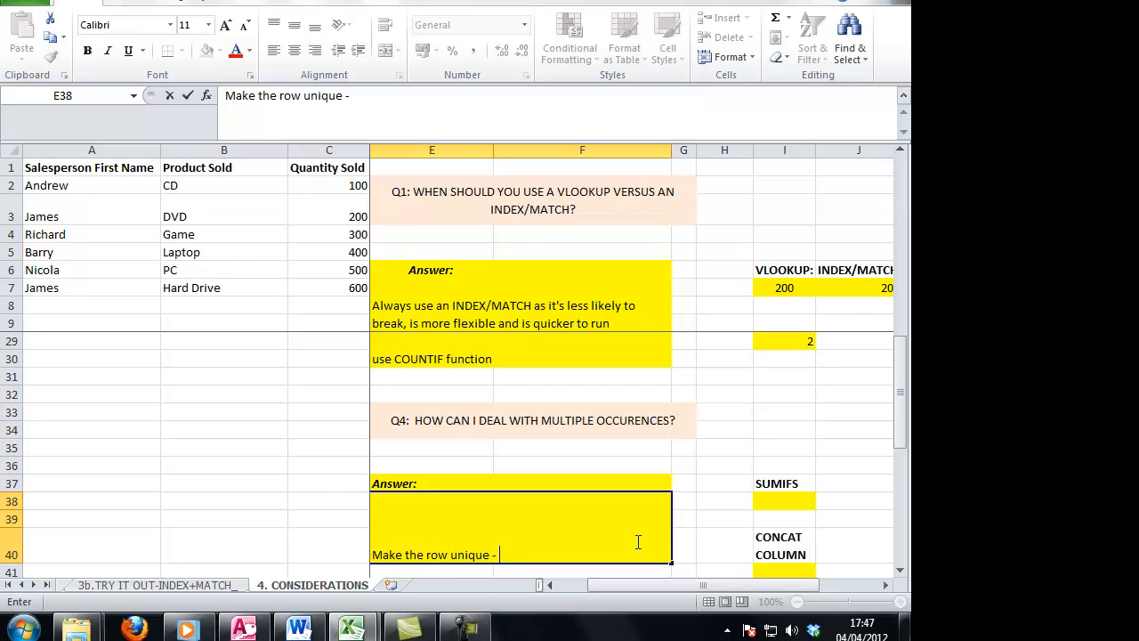
type("take into account data in an")
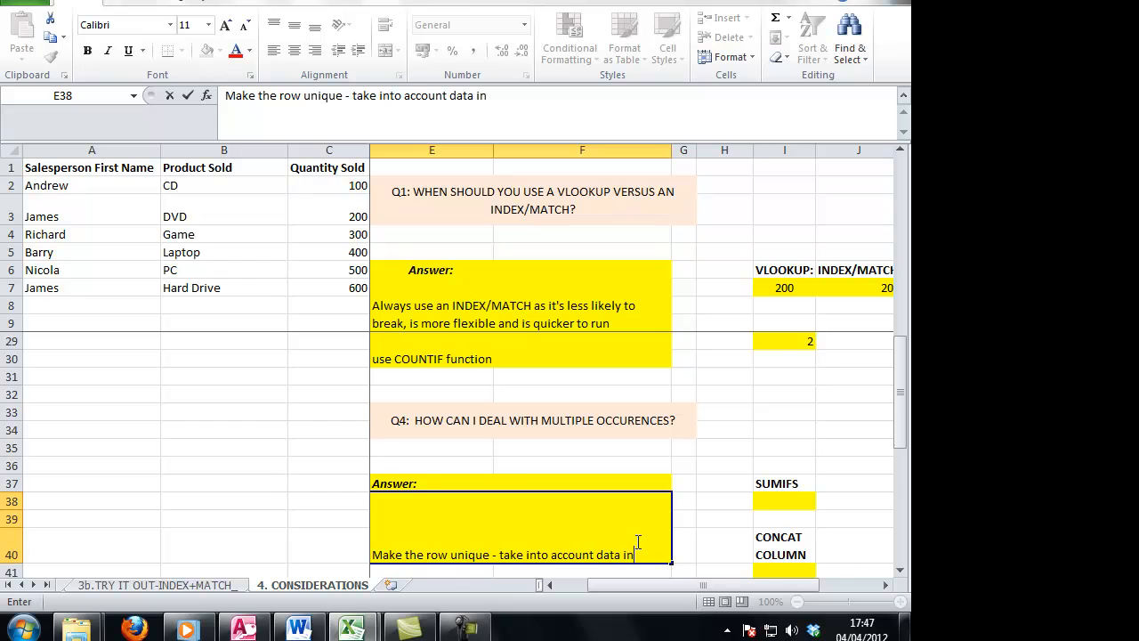
type(" additio")
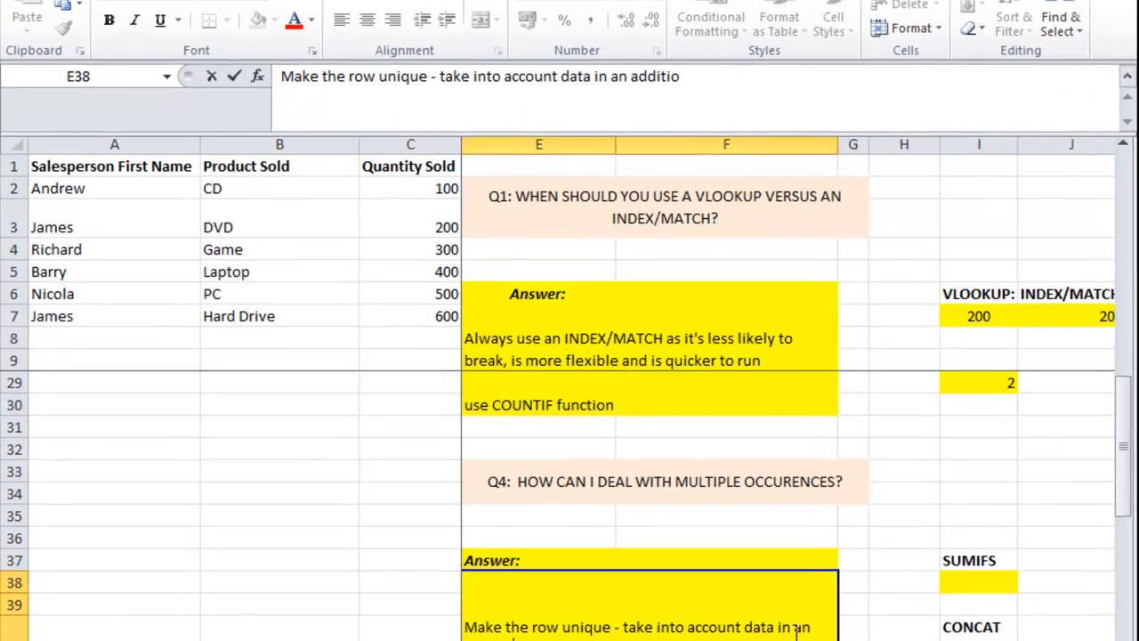
type("nal column")
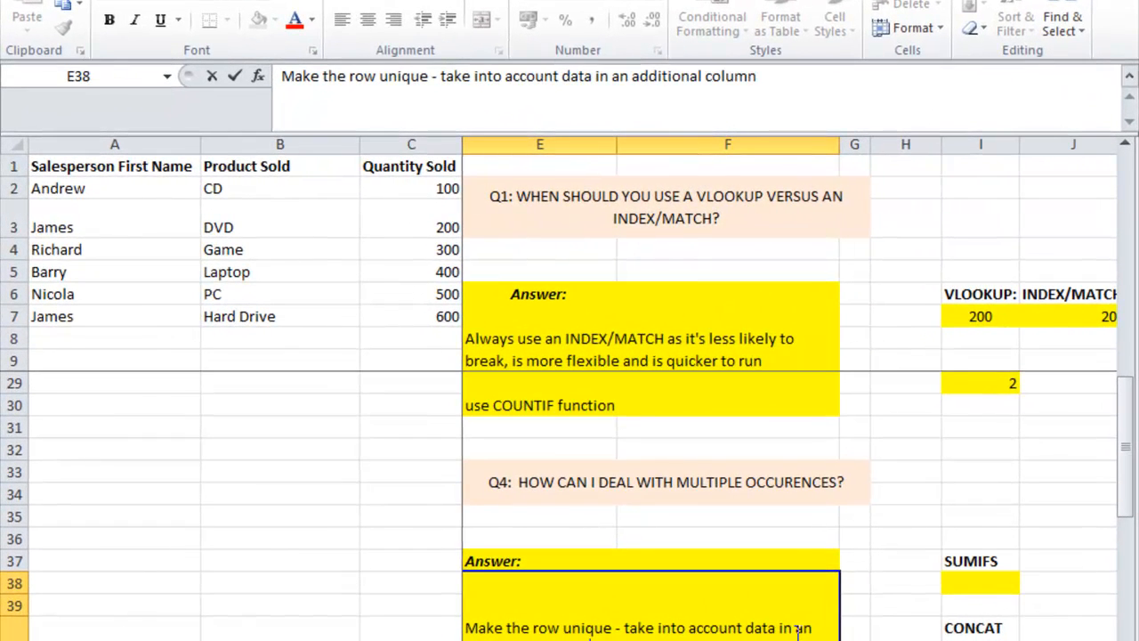
key("Return")
Step: Go to the SUMIFS cell I38 and examine the first duplicate's record in A3:C3
key("Up")
key("Up")
key("Right")
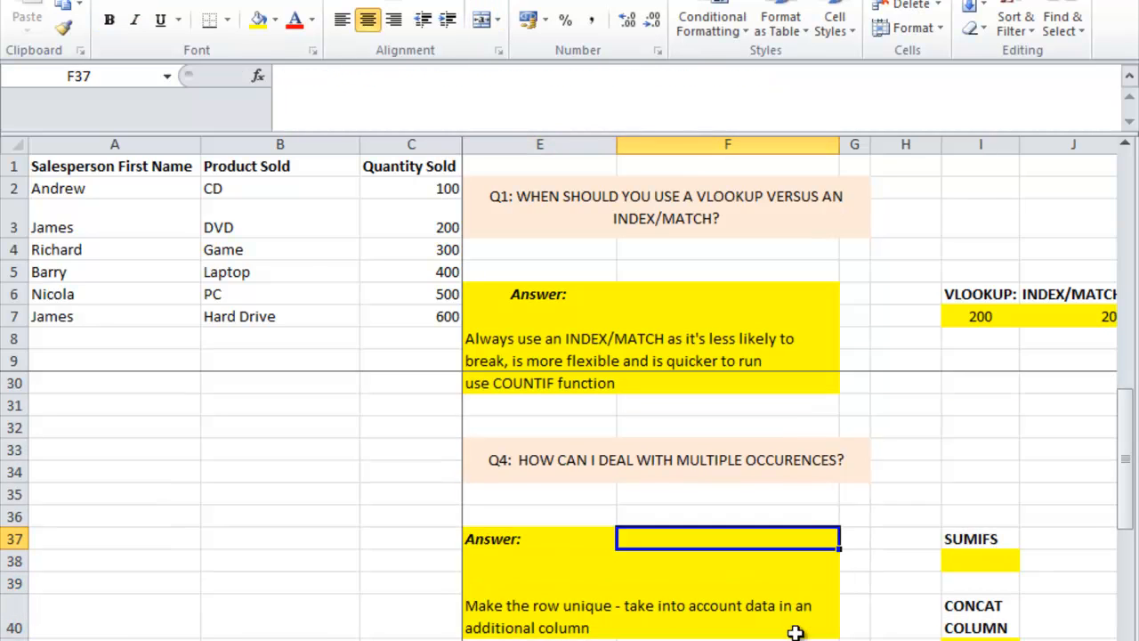
key("Down")
key("Right")
key("Right")
key("Right")
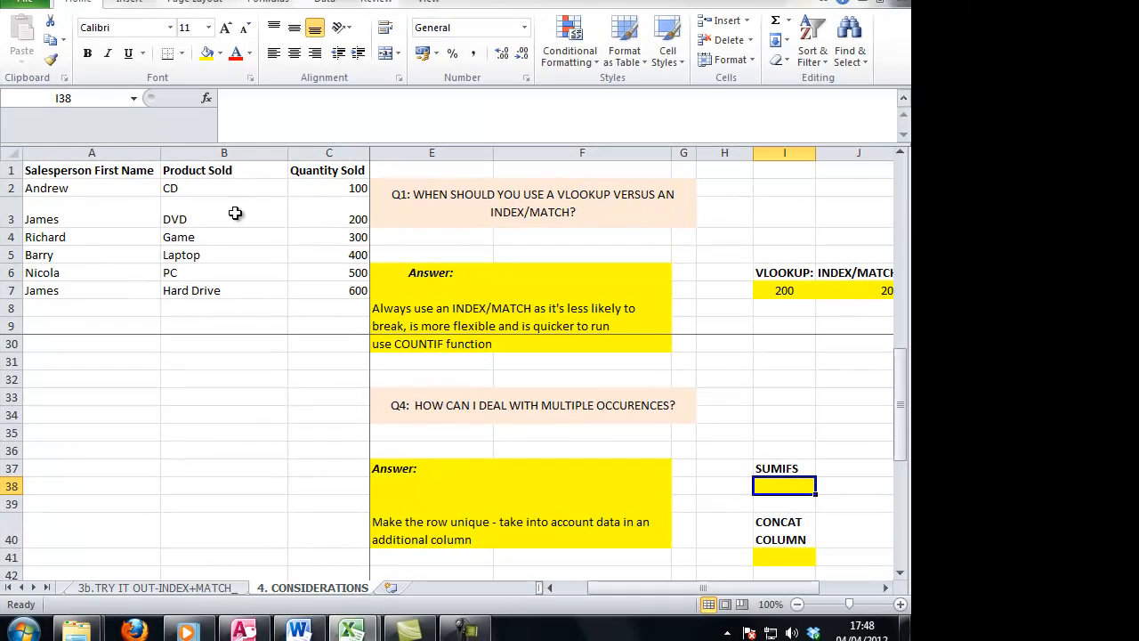
left_click_drag(156, 218, 330, 217)
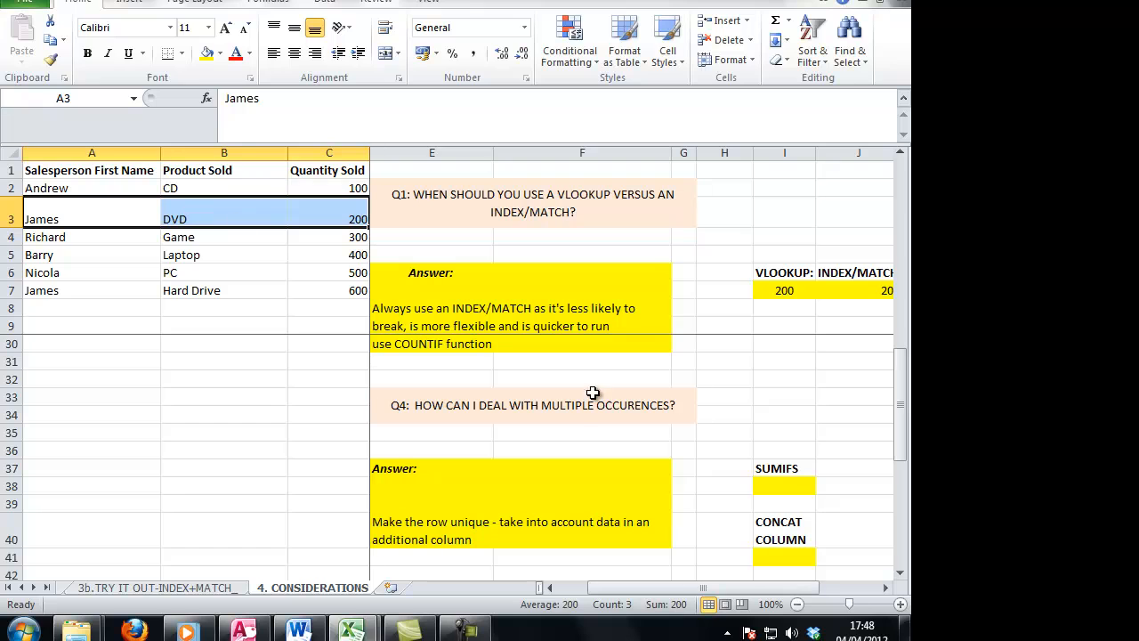
Step: Start a SUMIFS formula in I38 that sums column C where column A equals the duplicated salesperson's first name
left_click(800, 473)
left_click(799, 483)
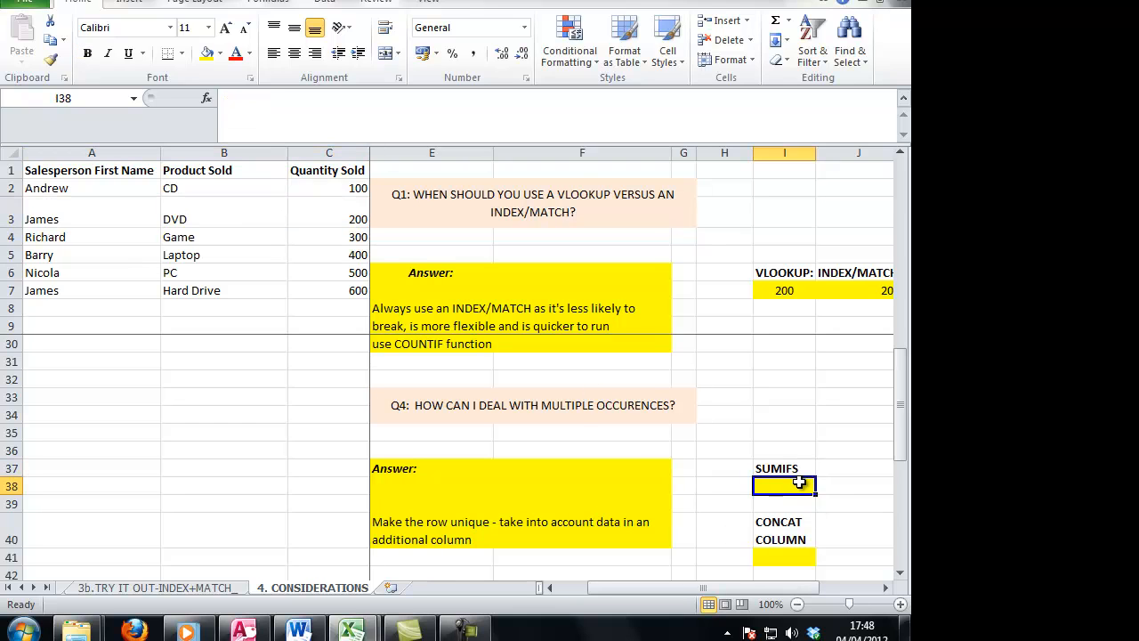
scroll(799, 483, "down", 1)
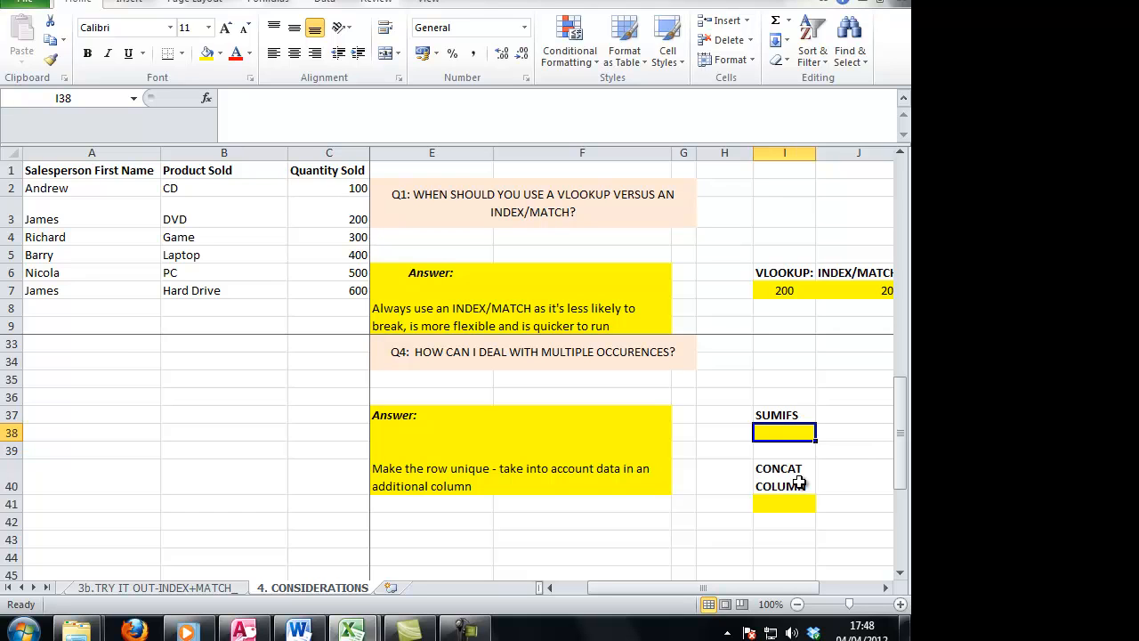
type("=sumifs")
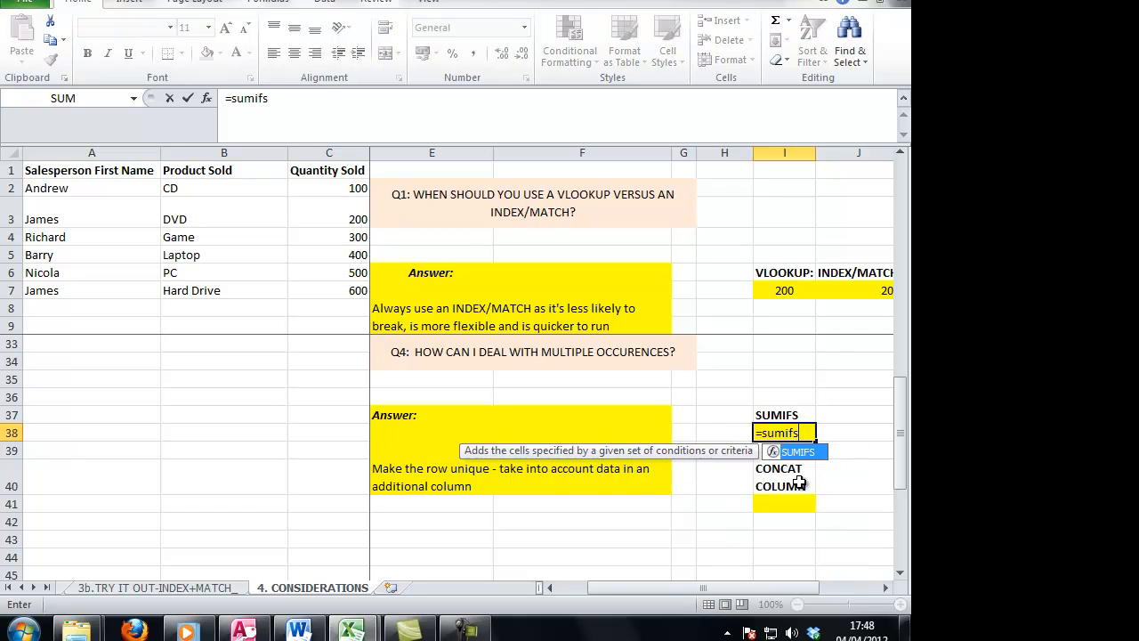
key("Tab")
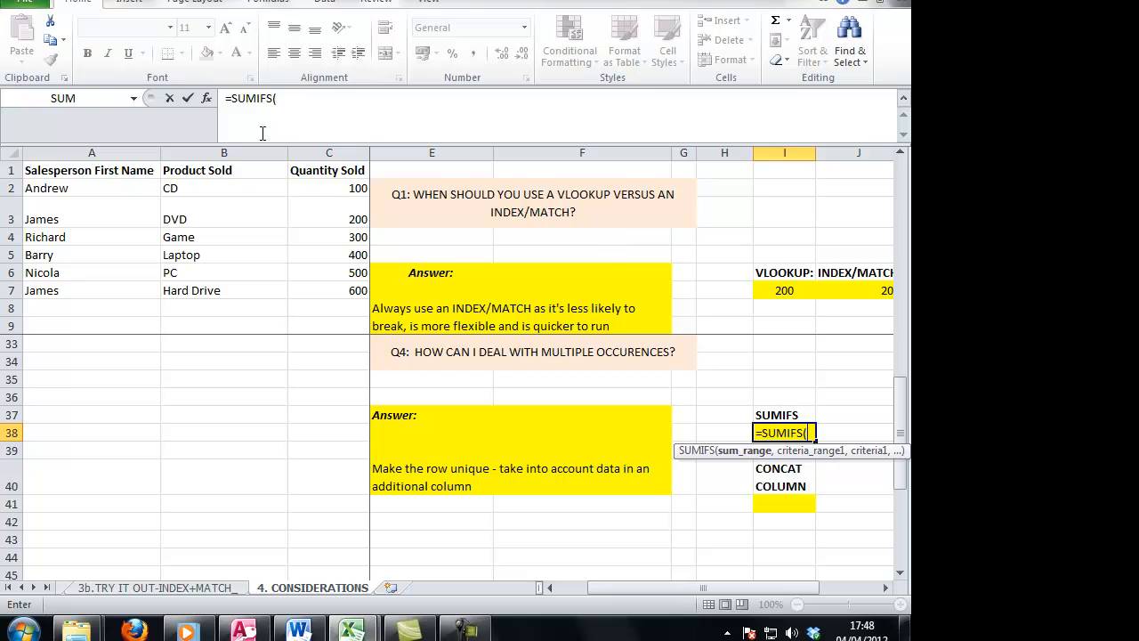
left_click(310, 145)
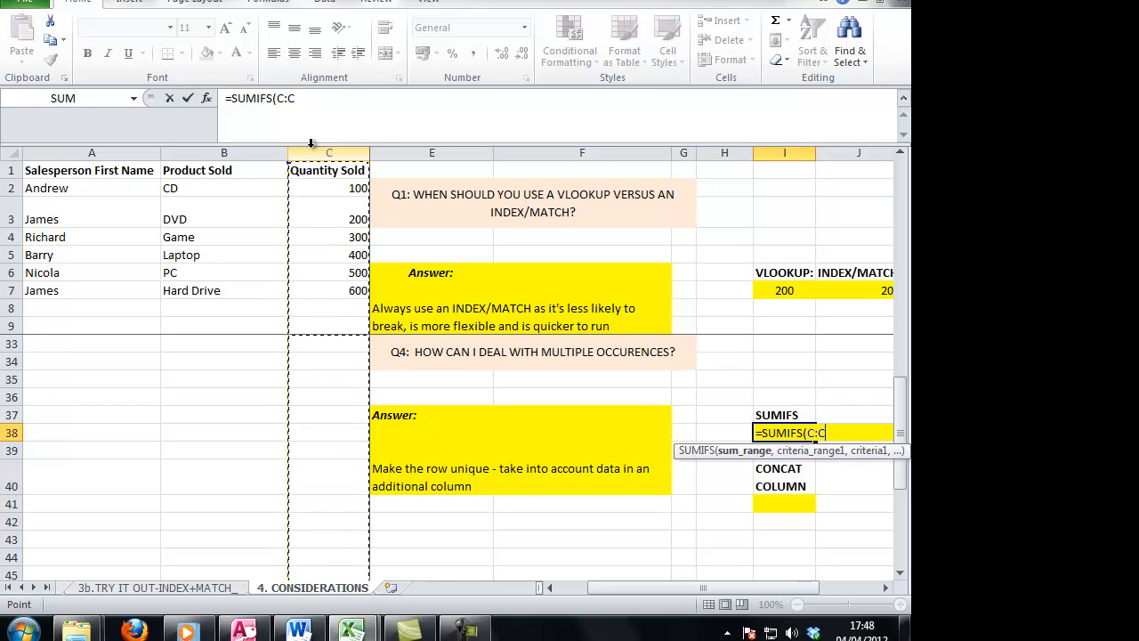
type(",")
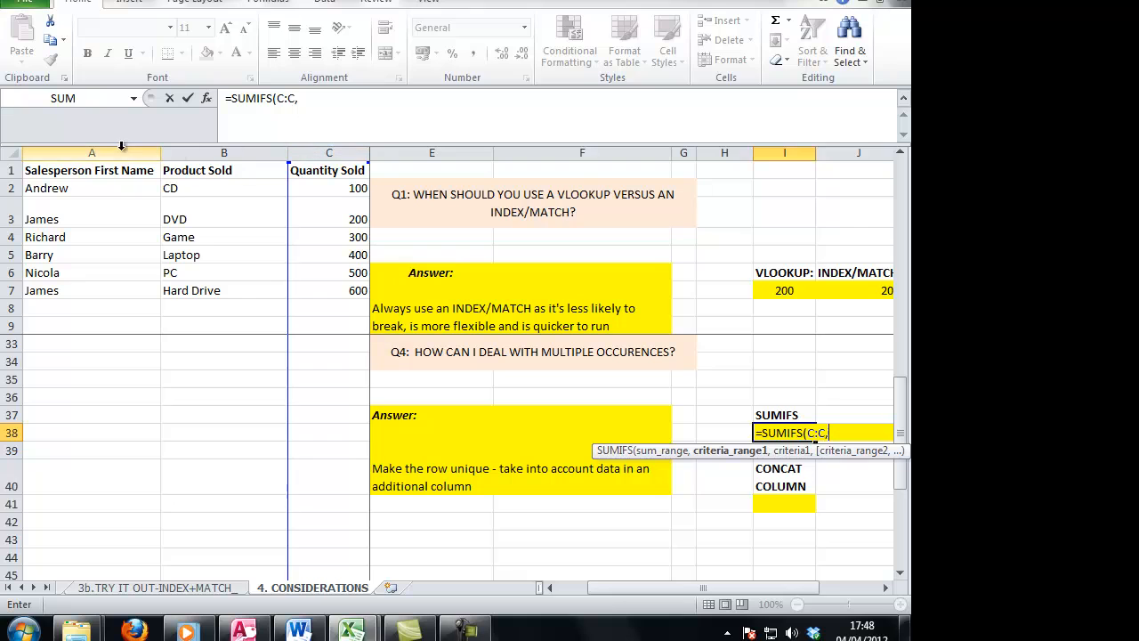
left_click(113, 147)
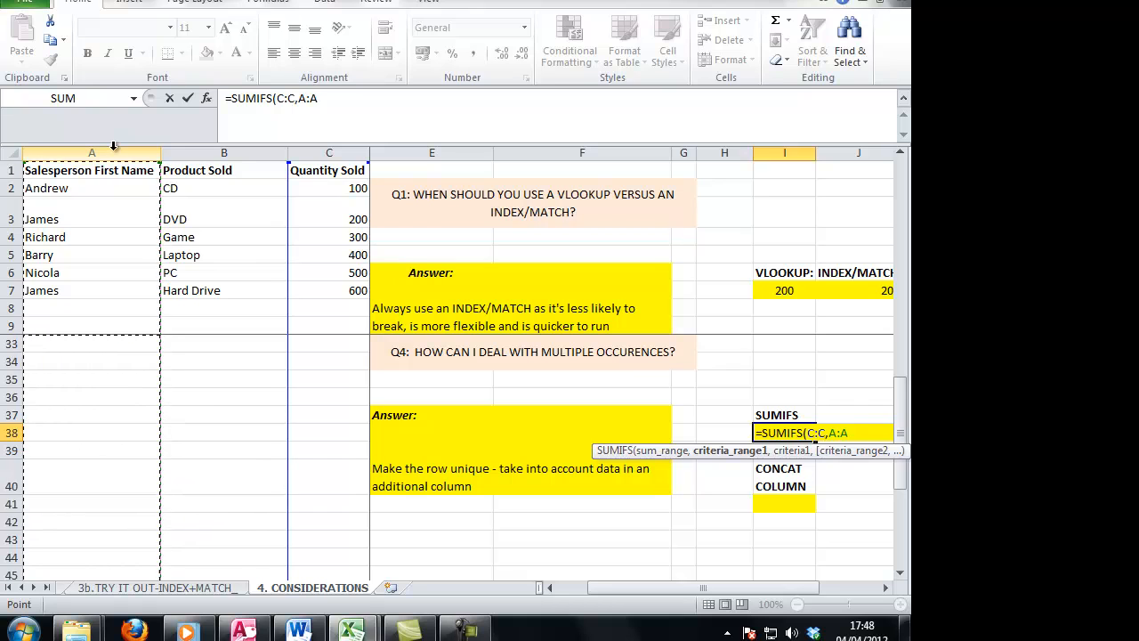
type(",")
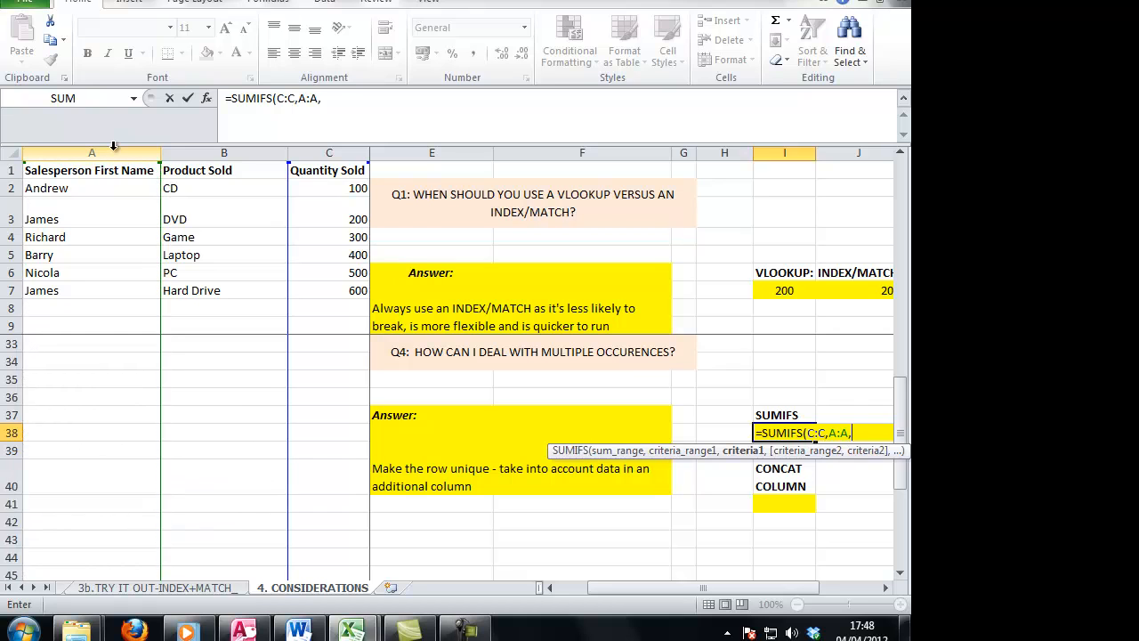
type("\"James\",")
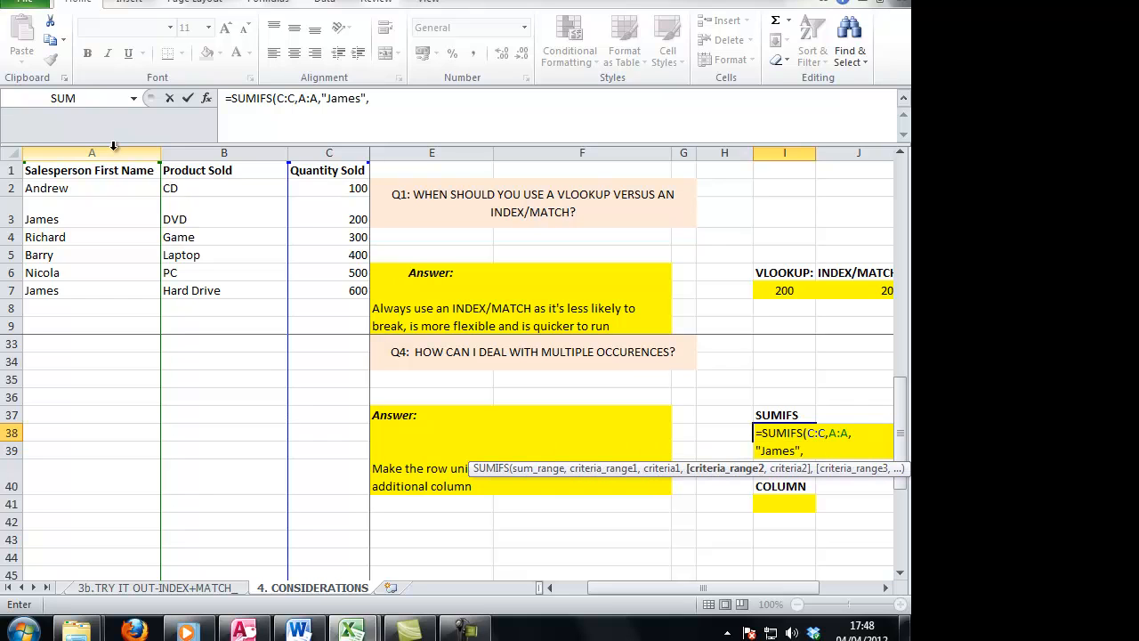
Step: Complete the SUMIFS formula with column B equal to "Hard Drive" as second criterion, and check it against the record in A7:C7
left_click(181, 153)
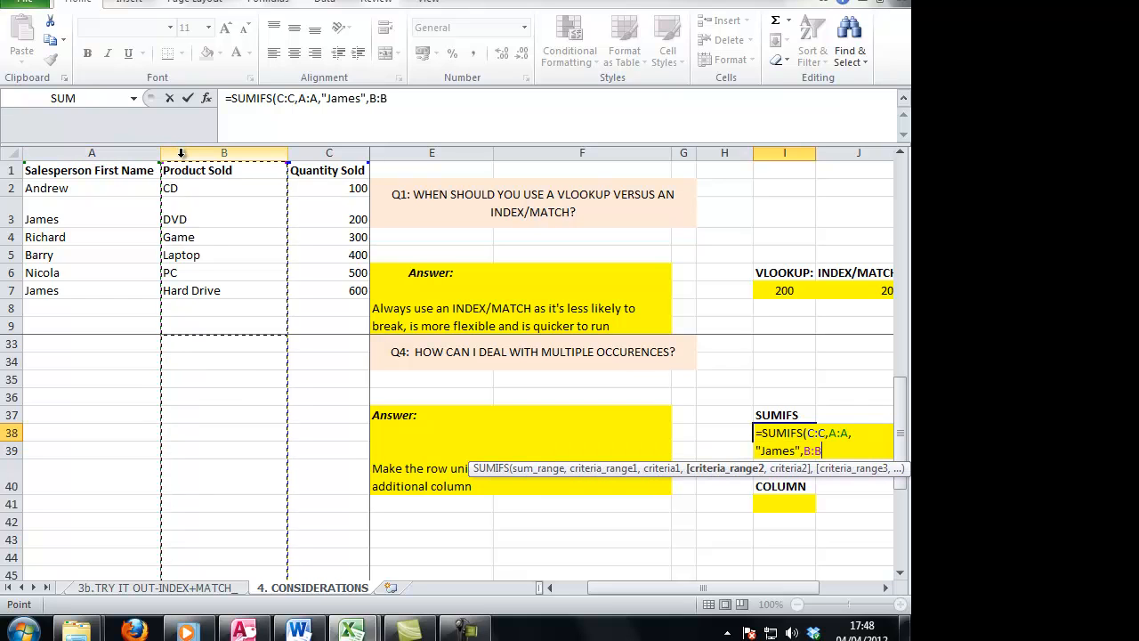
type(",\"")
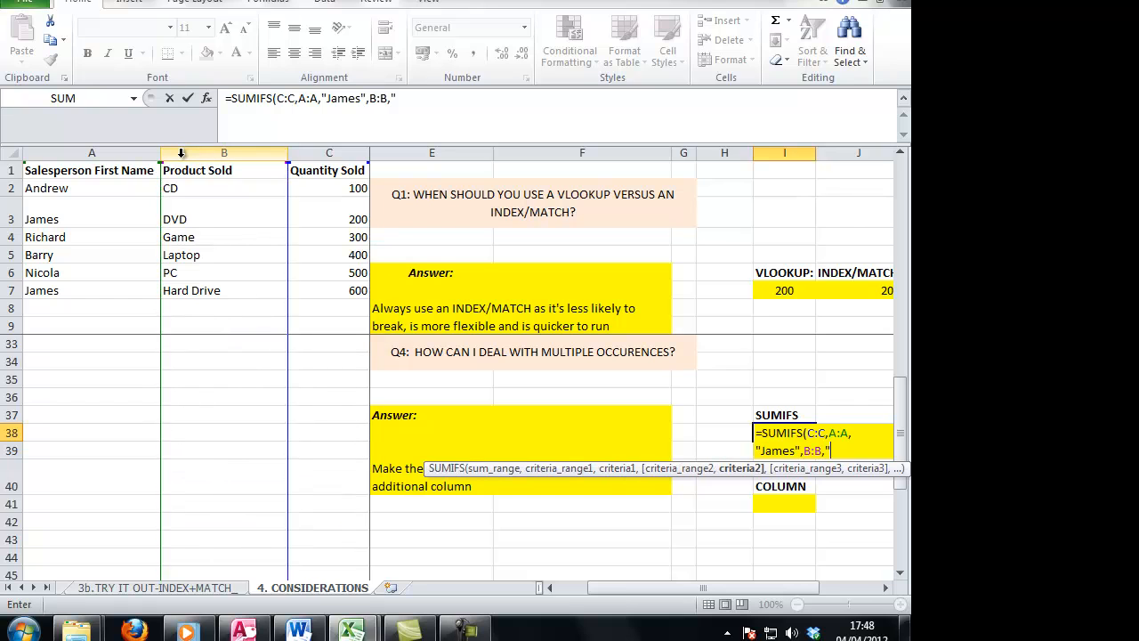
type("Hard Drive")
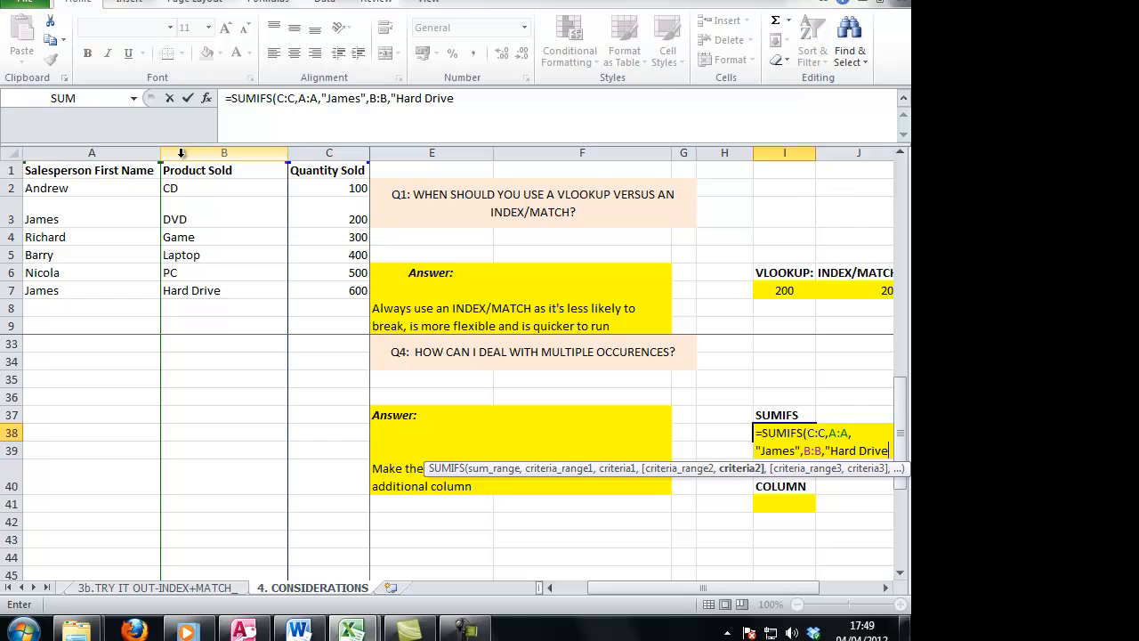
type("\")")
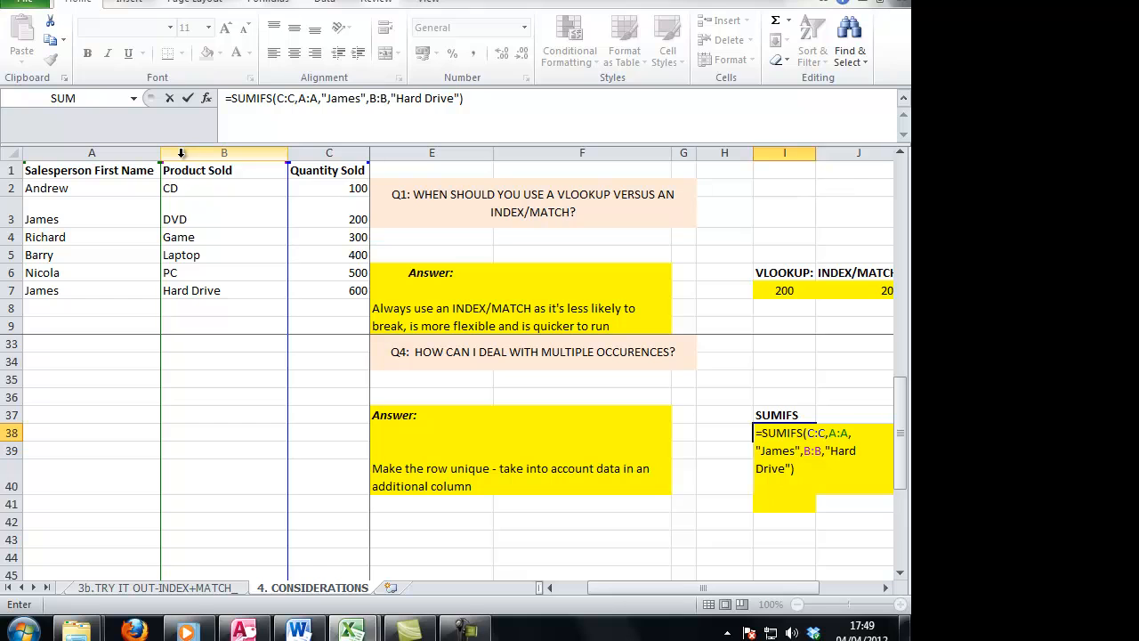
key("Return")
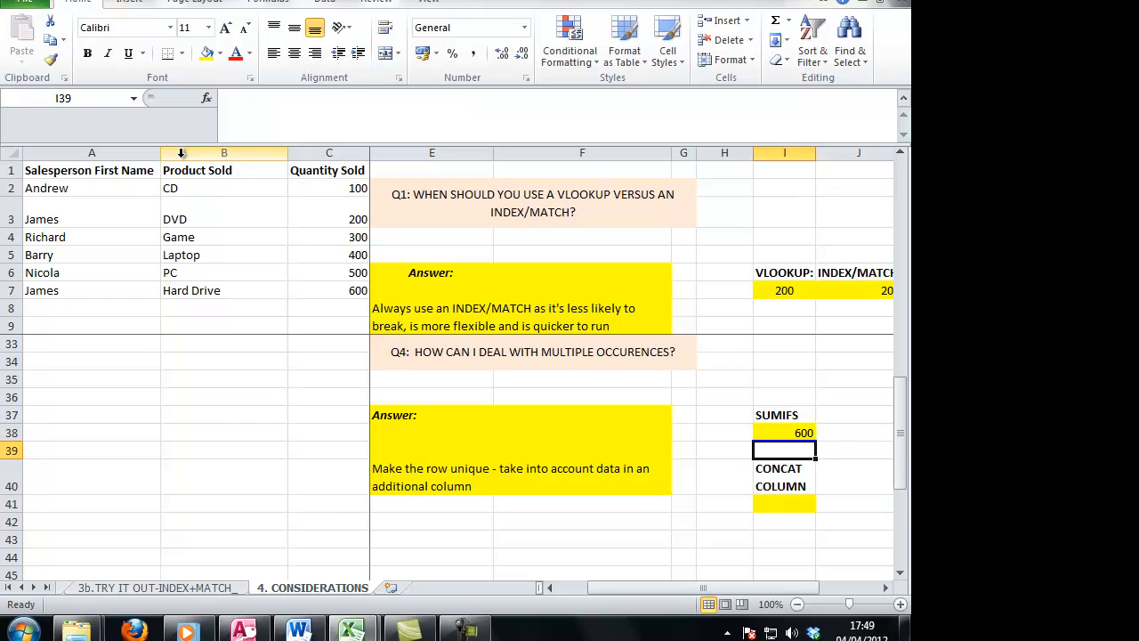
key("Up")
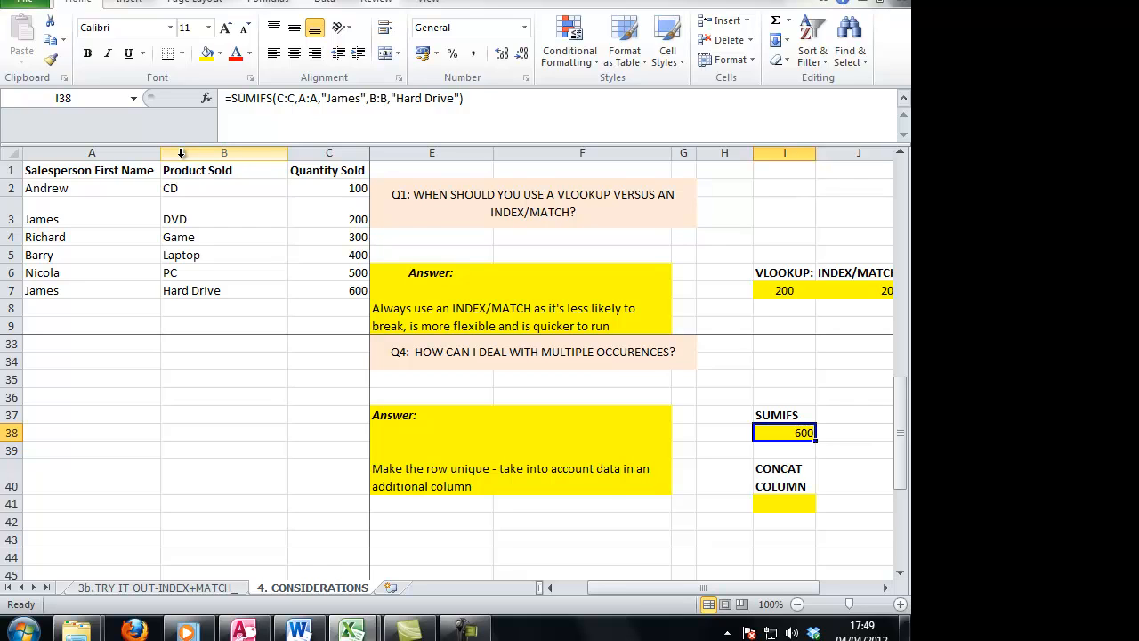
left_click_drag(147, 296, 338, 283)
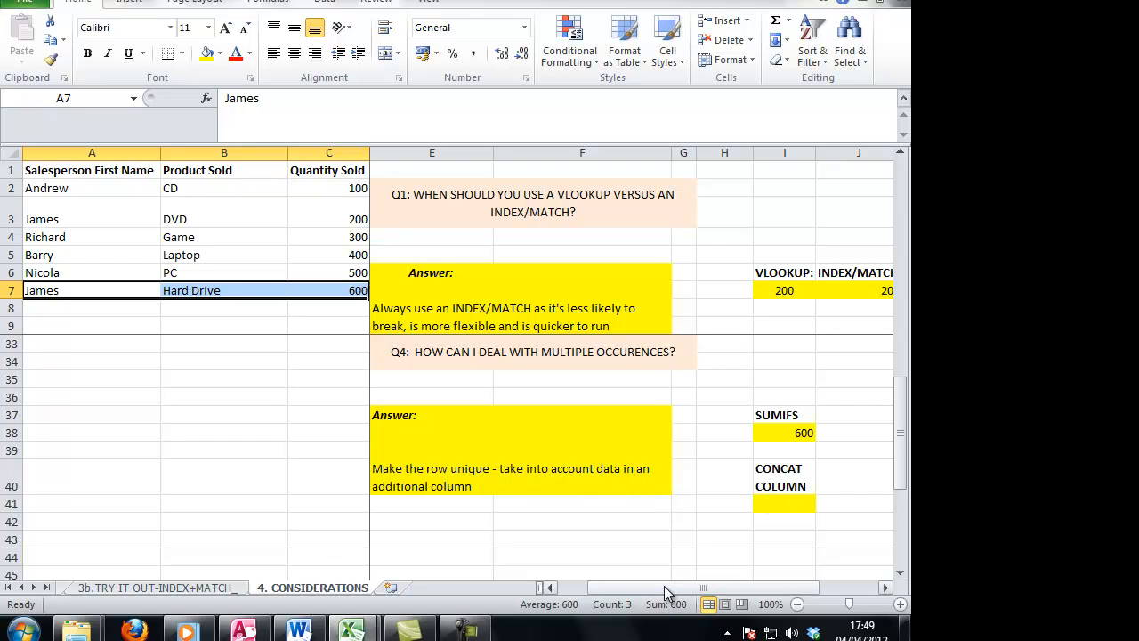
Step: Enter the header "Concatenation Column" in D1, beside Quantity Sold
left_click_drag(664, 586, 569, 587)
scroll(378, 411, "up", 8)
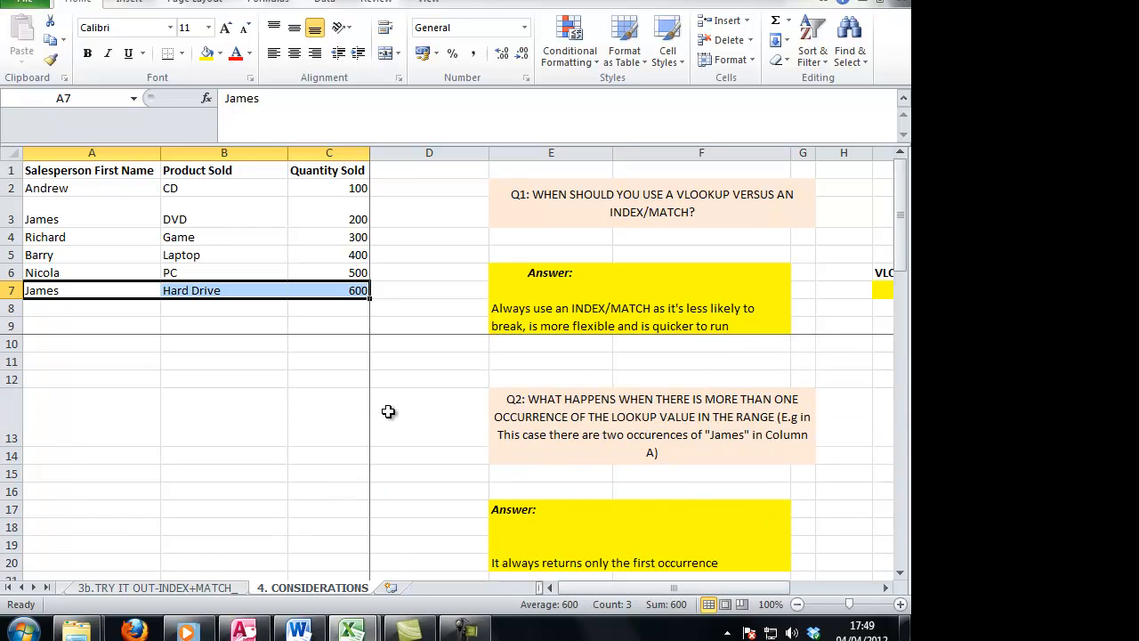
left_click_drag(394, 222, 388, 177)
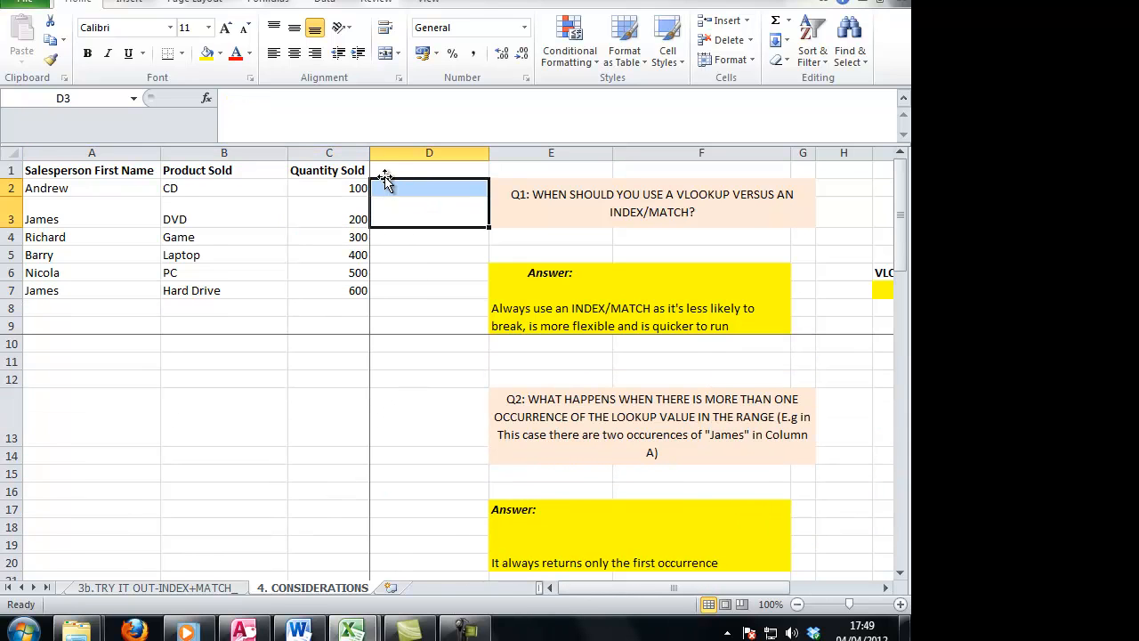
left_click(384, 170)
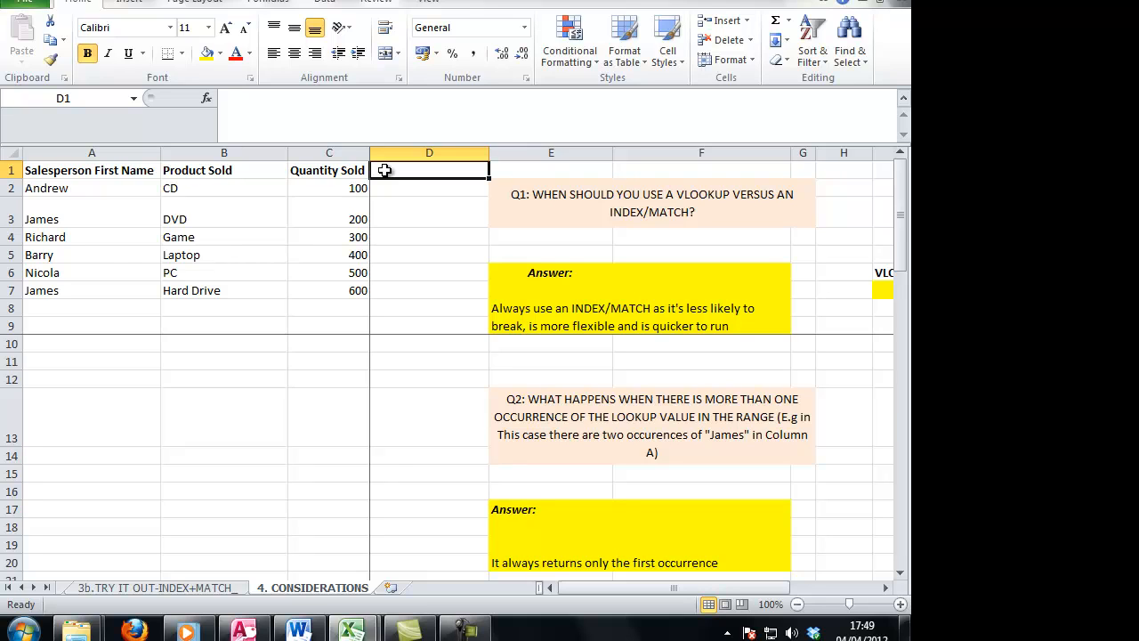
type("Concat")
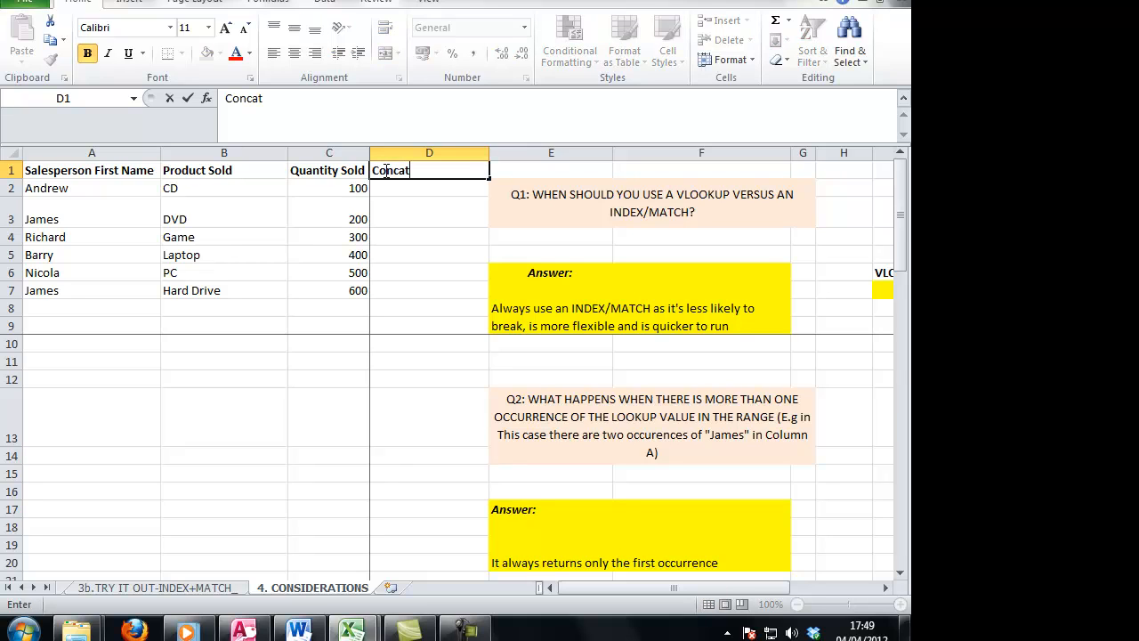
type("enation Col")
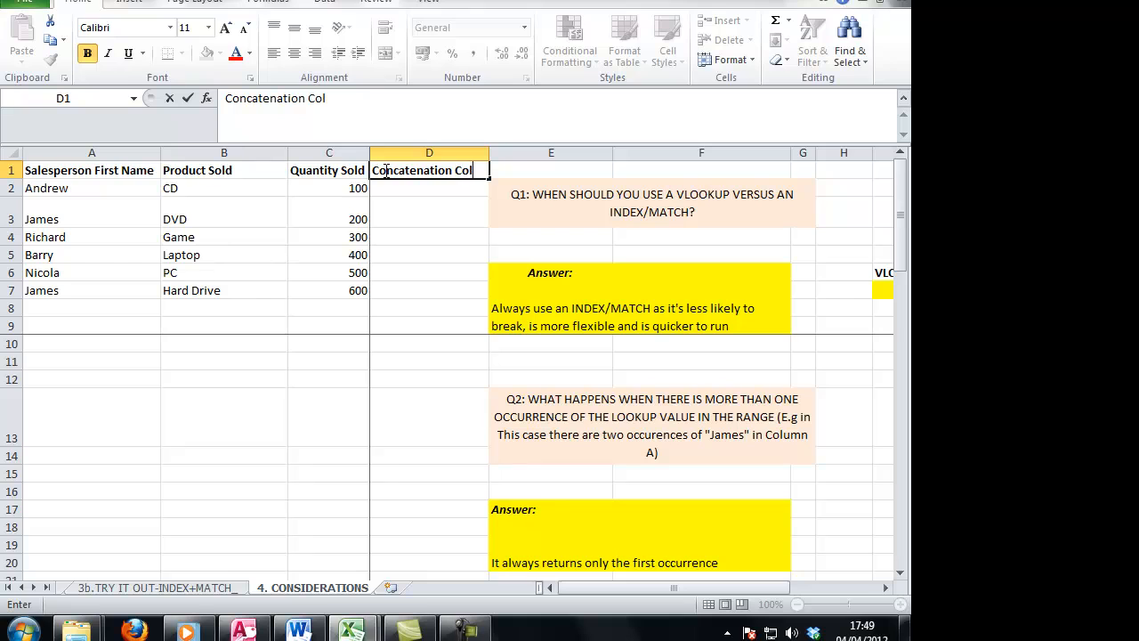
type("umn")
key("Return")
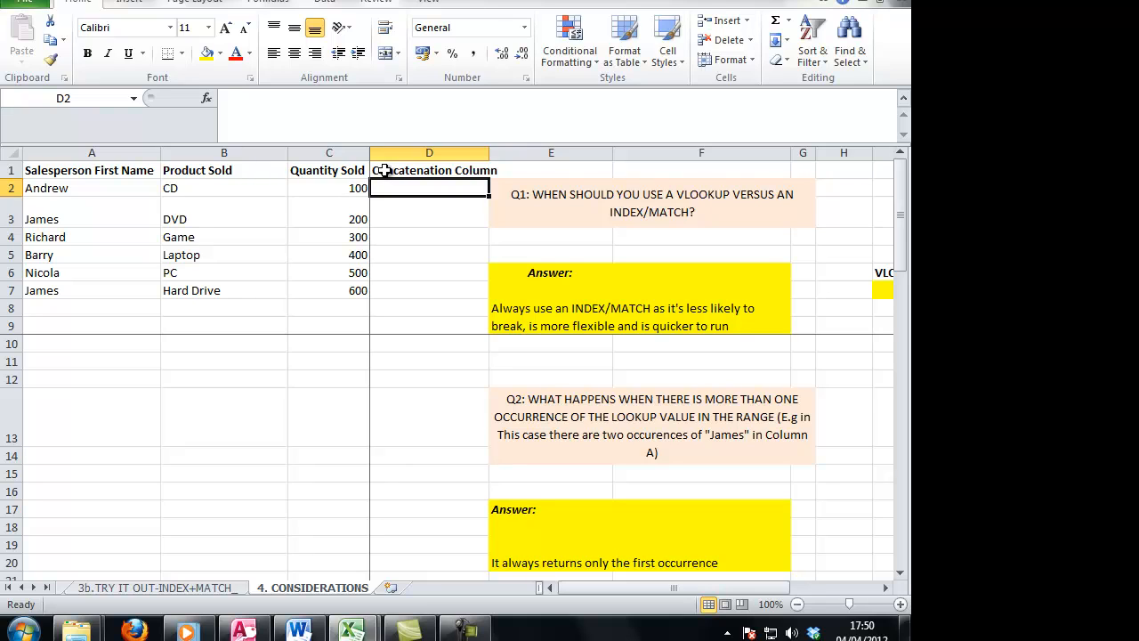
Step: Join first name and product with an underscore in D2 using =A2&"_"&B2, and fill the formula down to D7
type("=")
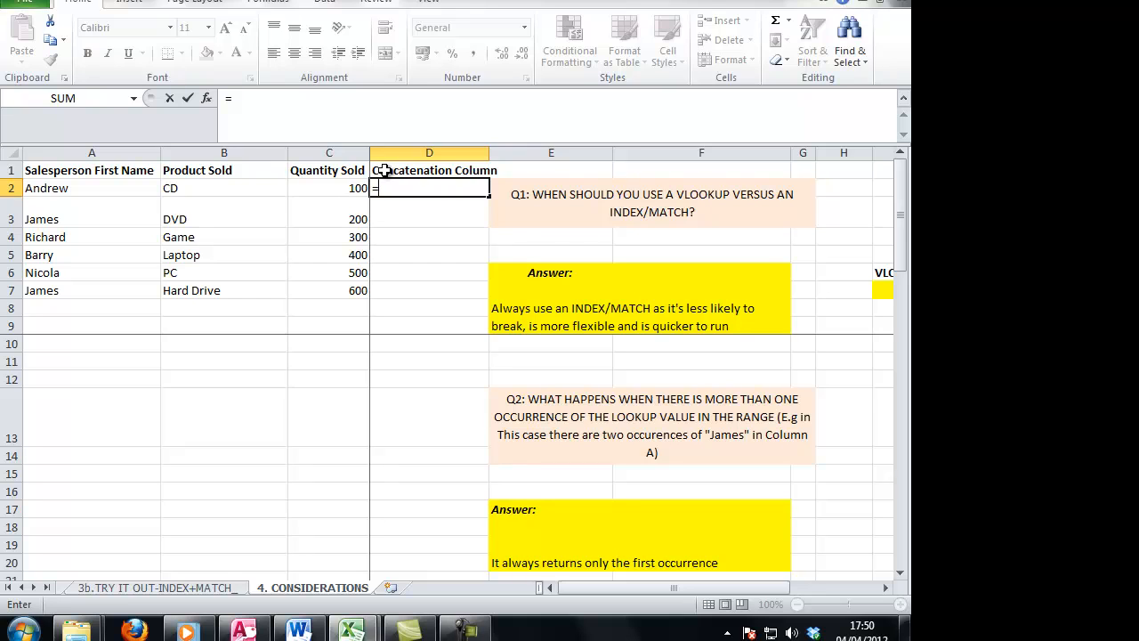
key("Left")
key("Left")
key("Left")
type("&")
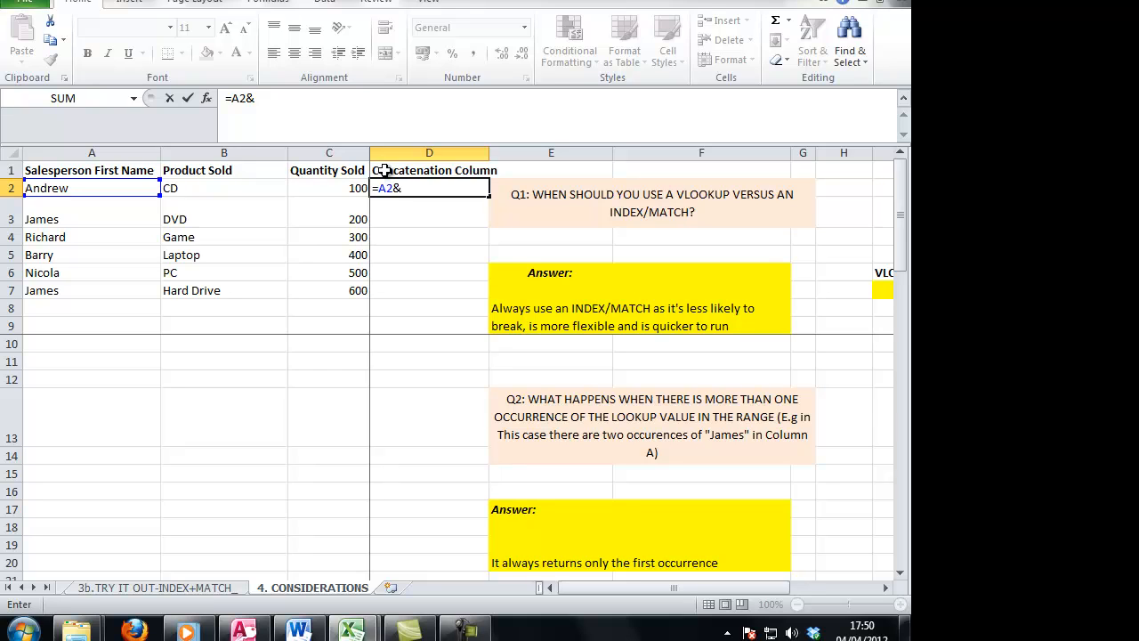
type("\"_\"")
left_click(386, 100)
type("&")
left_click(174, 189)
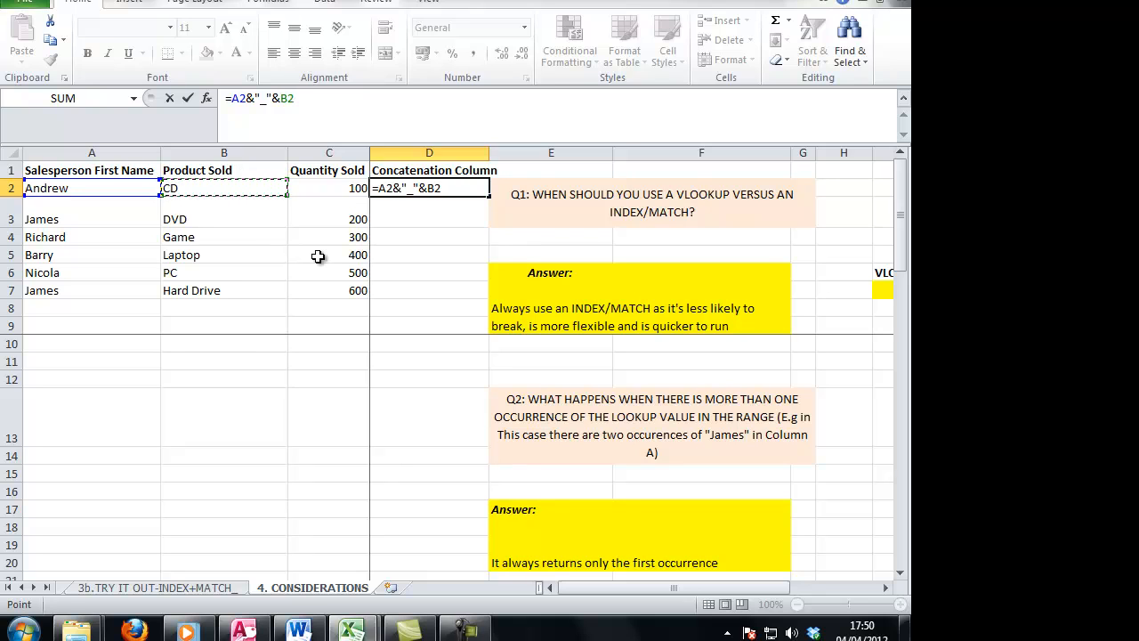
key("Return")
key("Up")
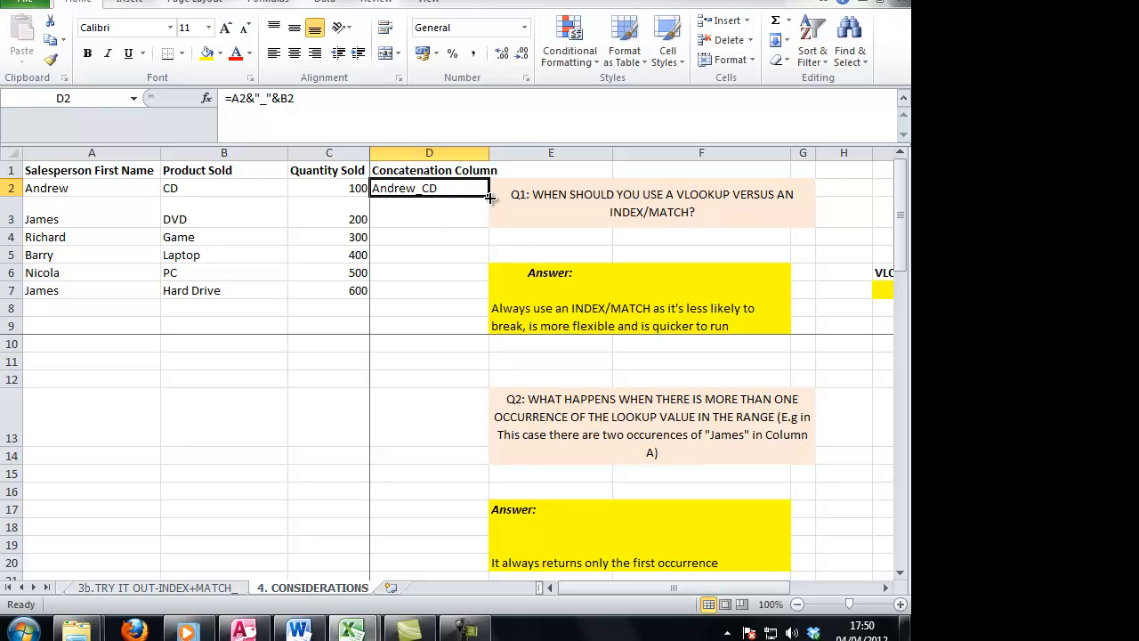
left_click_drag(490, 203, 491, 299)
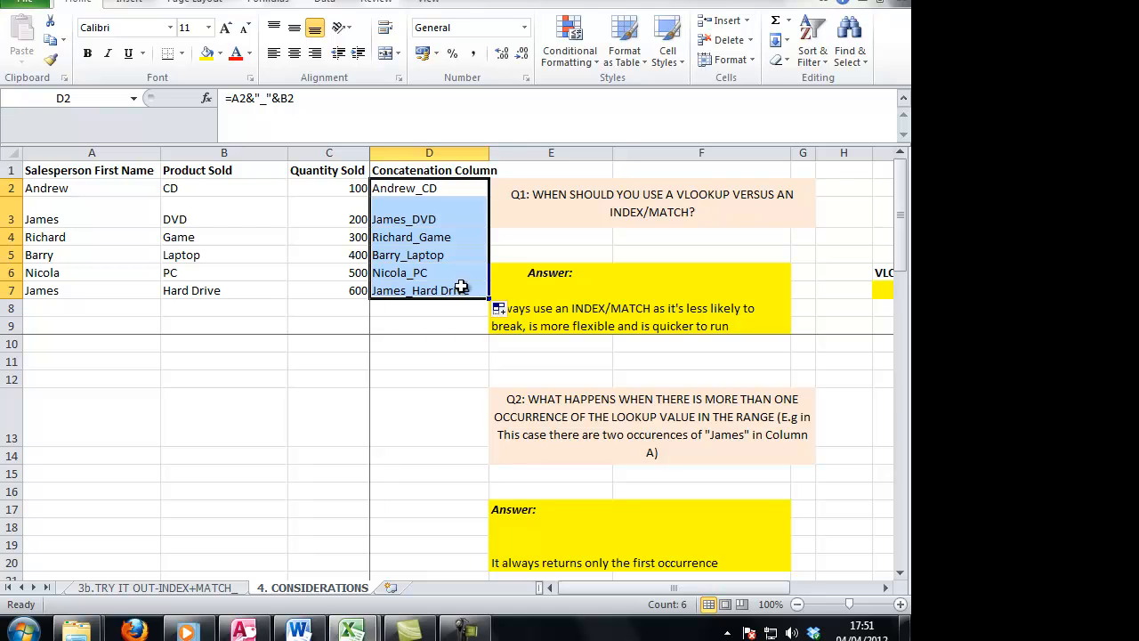
Step: Start an INDEX formula in I41, below the CONCAT COLUMN label, with column C as the array
scroll(813, 394, "down", 4)
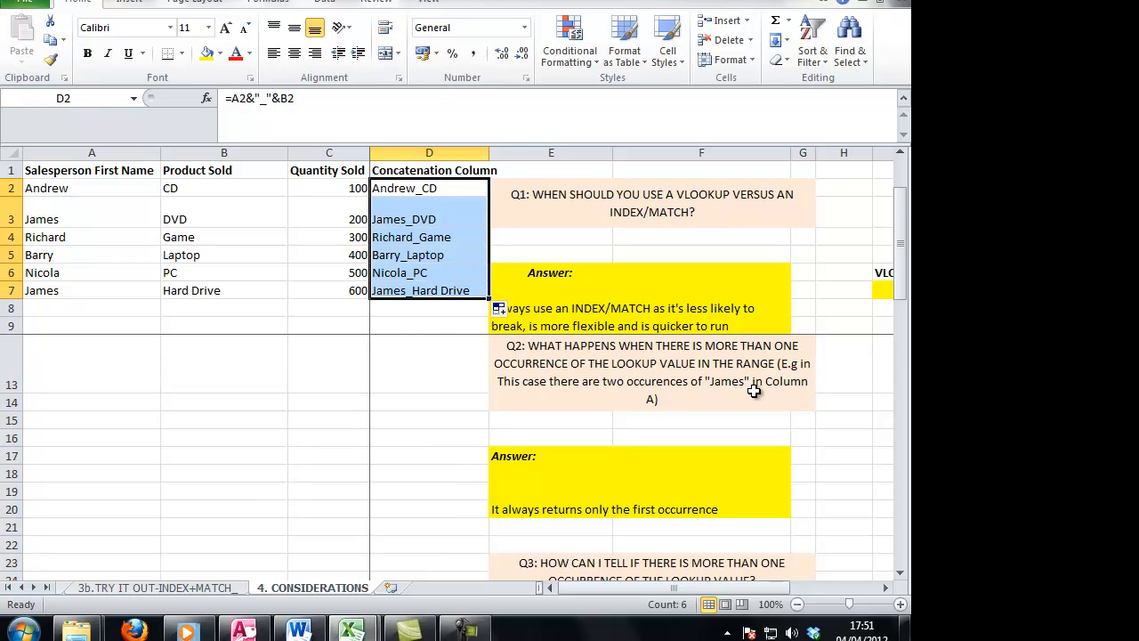
scroll(754, 392, "down", 5)
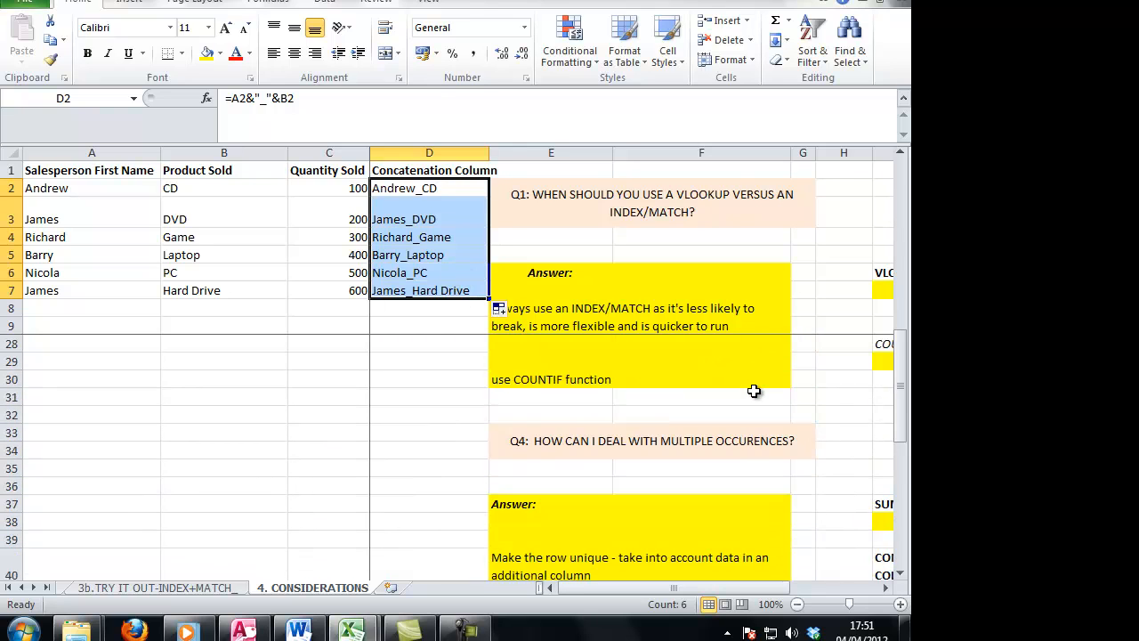
left_click(797, 432)
key("Right")
key("Right")
key("Right")
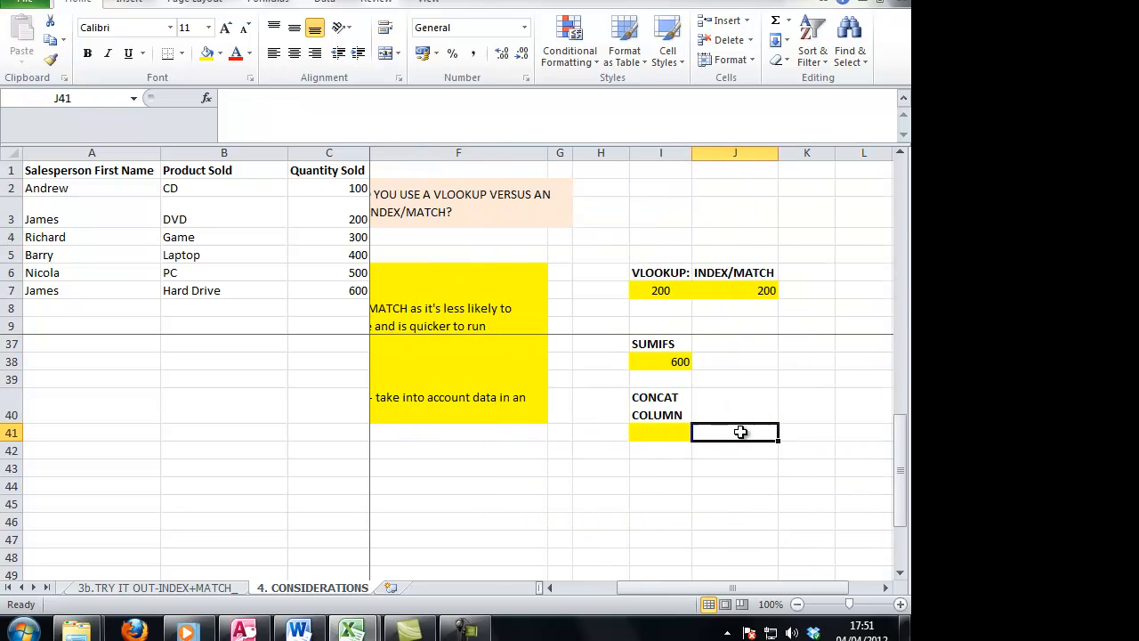
key("Left")
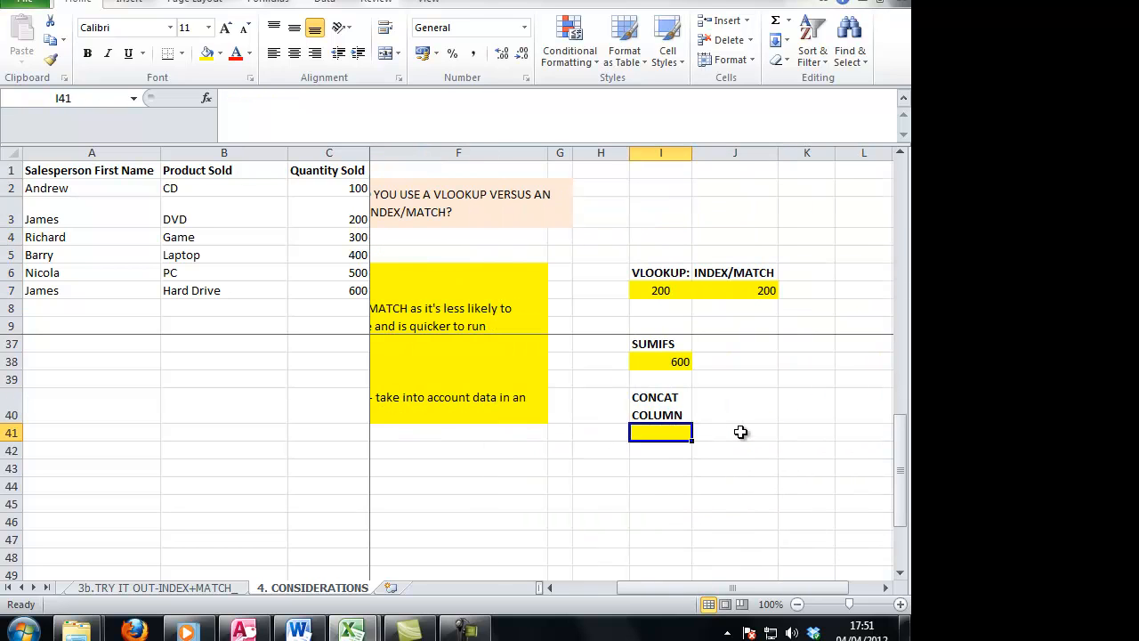
type("=in")
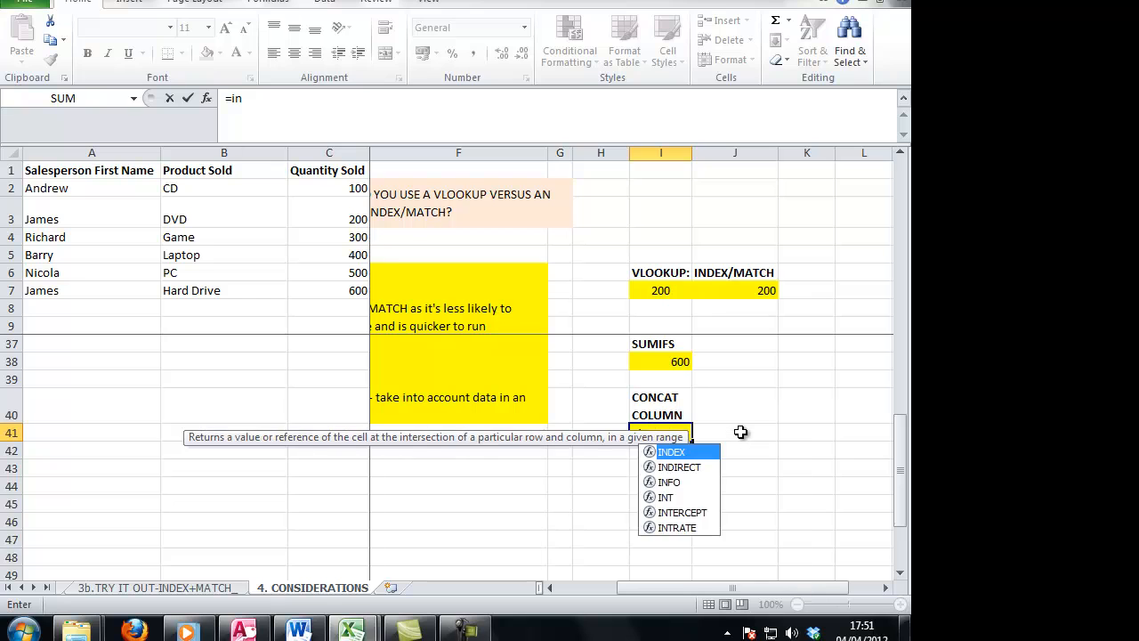
type("dex")
key("Tab")
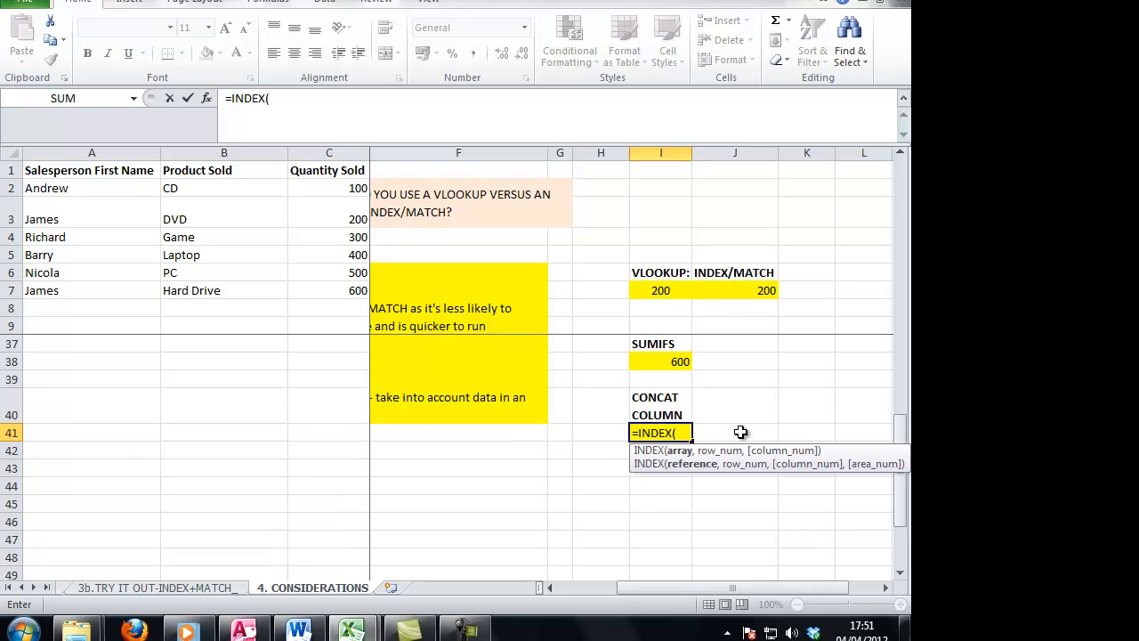
left_click(359, 154)
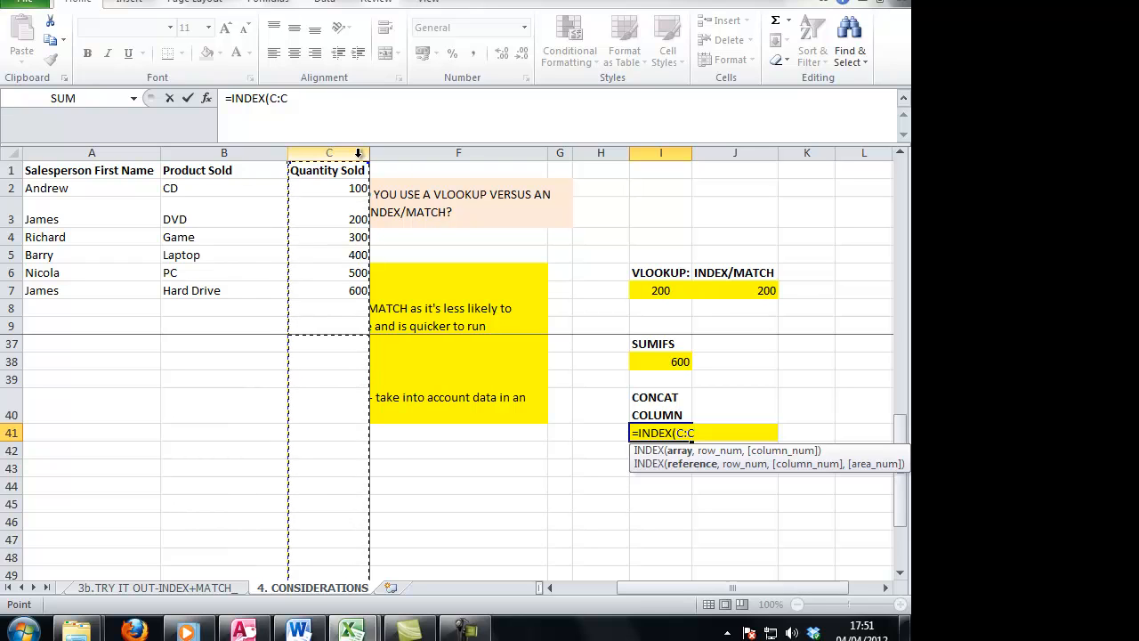
type(",")
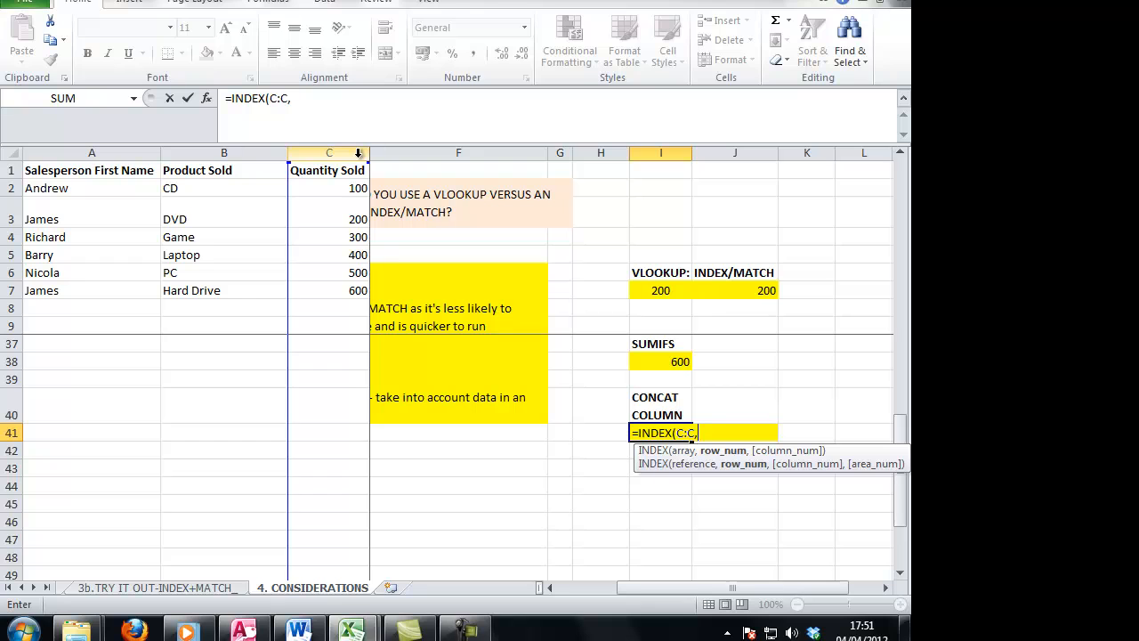
Step: Nest a MATCH function as the row number, looking up the duplicated salesperson's first name followed by "_Hard Drive"
type("match(")
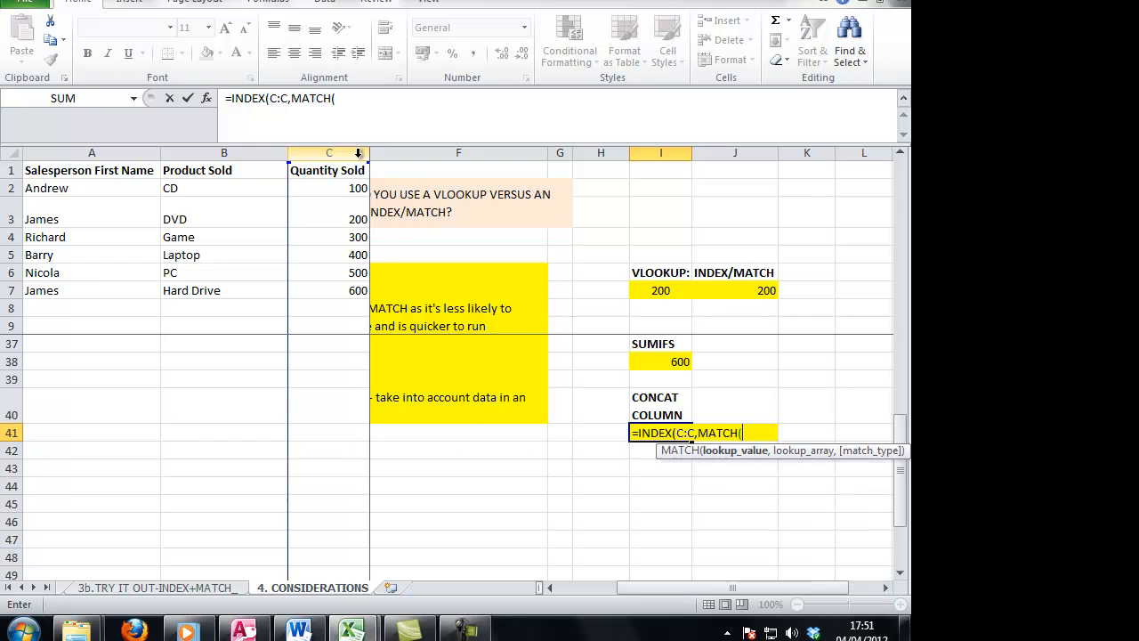
type("\"James_")
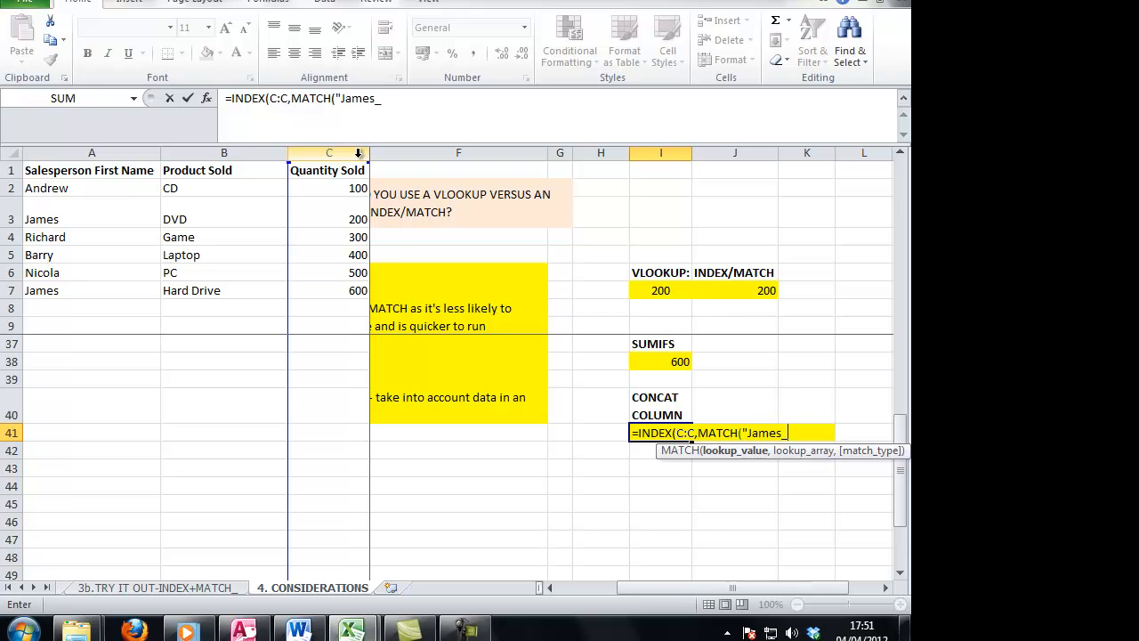
type("Hard Drive\"")
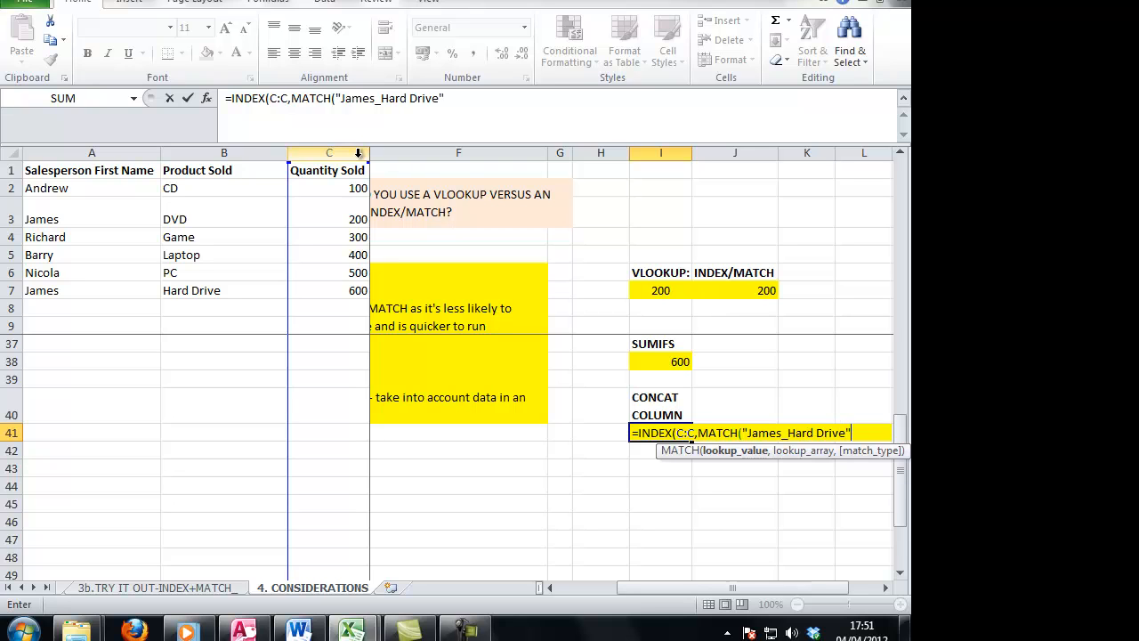
type(",")
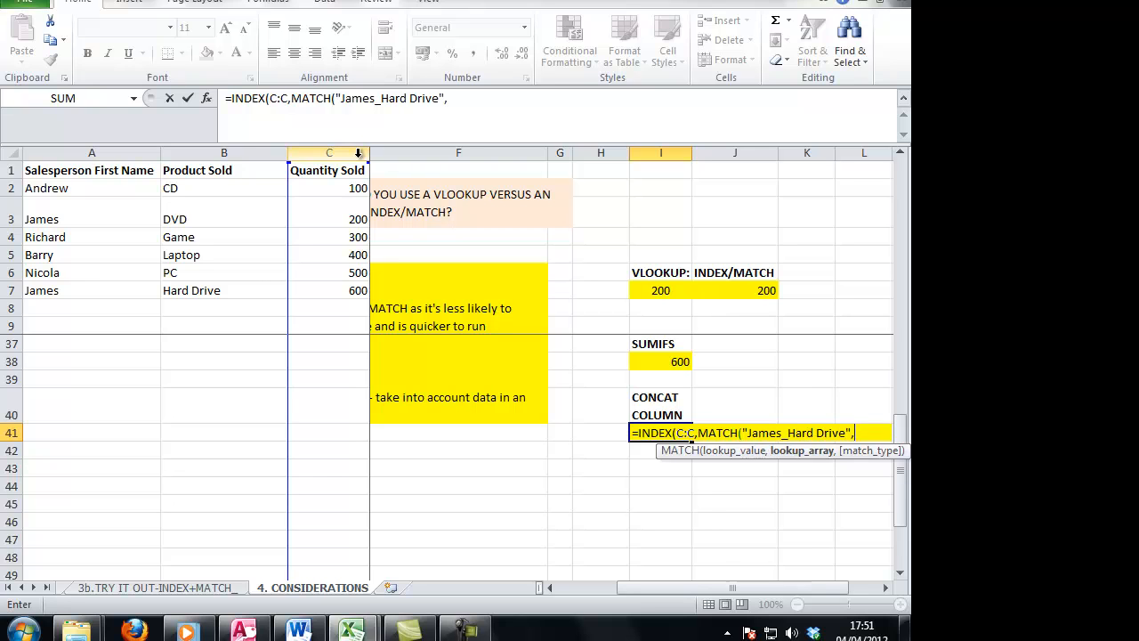
Step: Complete the formula with column D as the lookup array, match type 0 and column number 1
left_click_drag(622, 587, 564, 586)
left_click(418, 153)
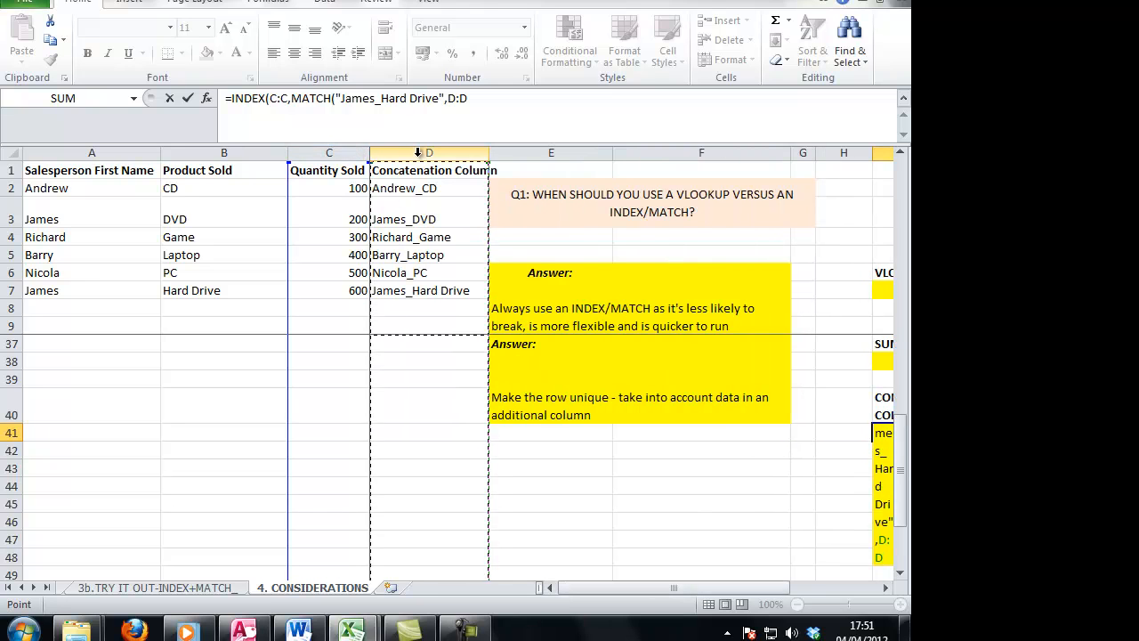
type(",")
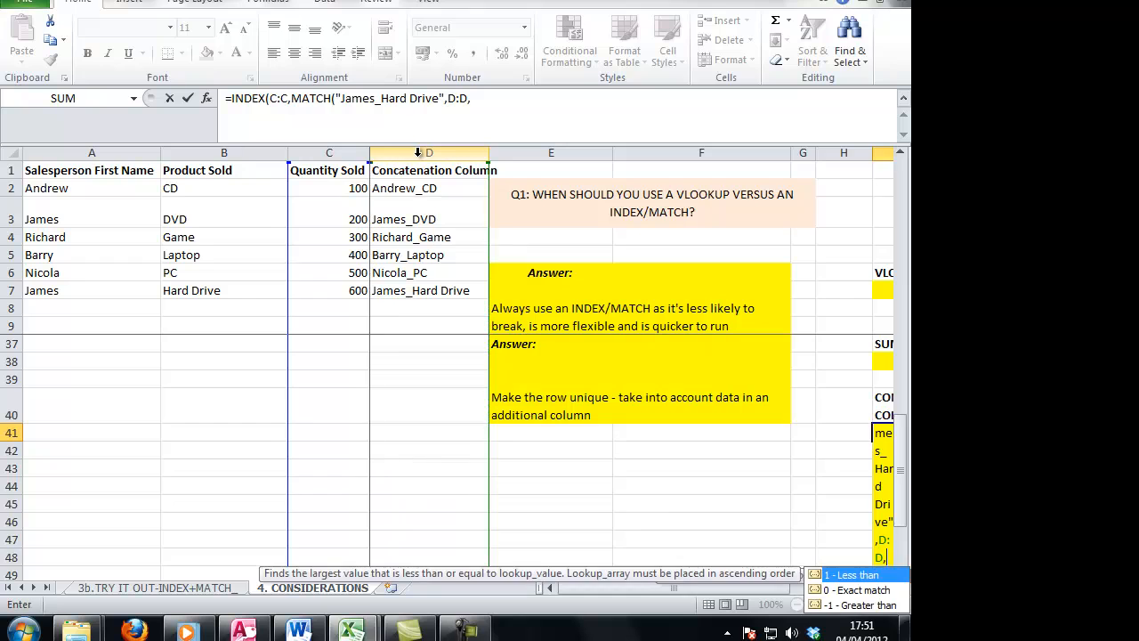
type("0),")
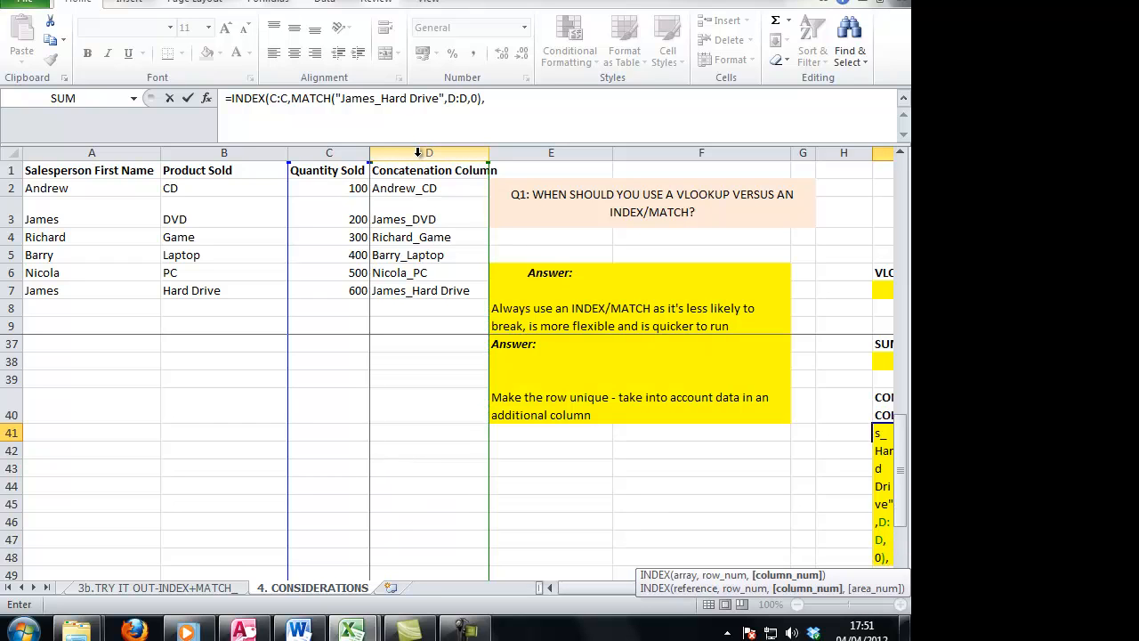
type("1")
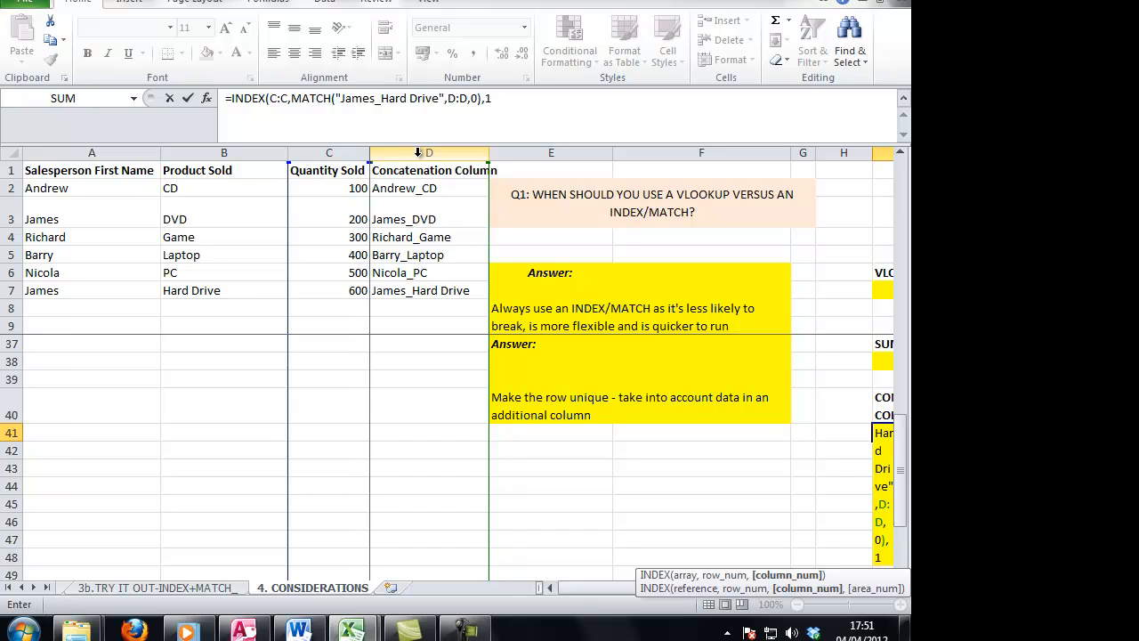
type(")")
key("Return")
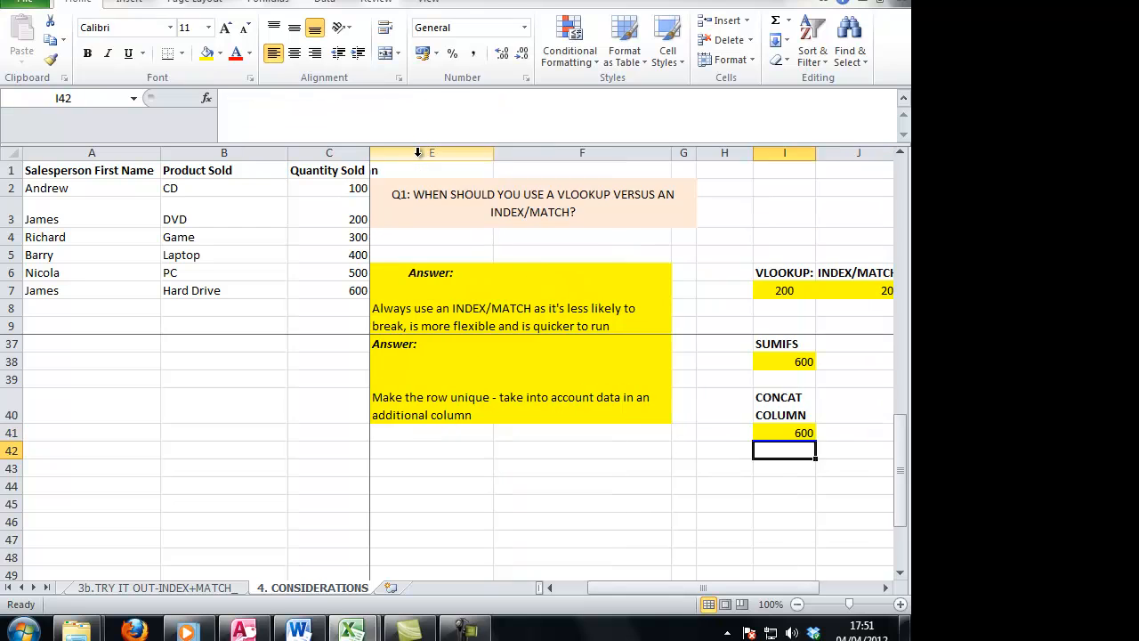